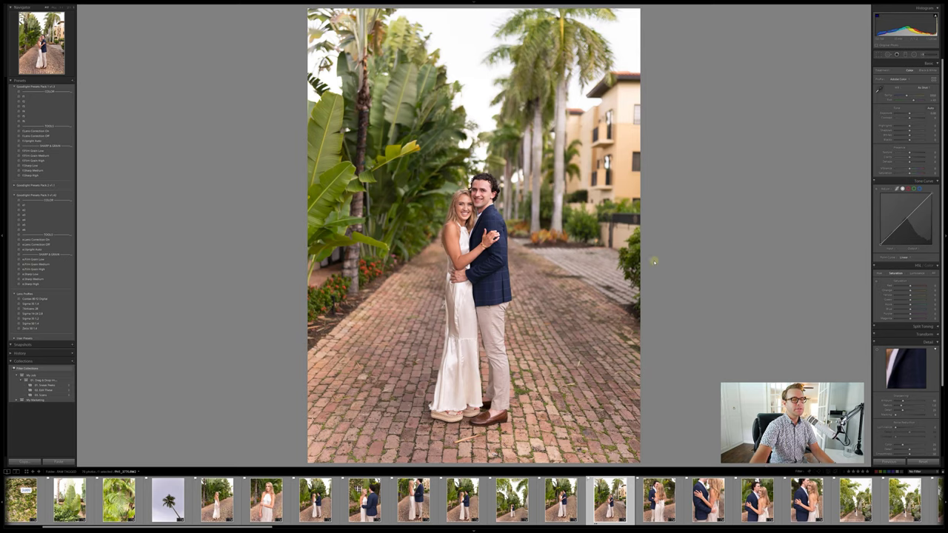
Step: Switch to the Library loupe view and look through the couple's photos on the palm-lined brick path
{"action": "key", "text": "e"}
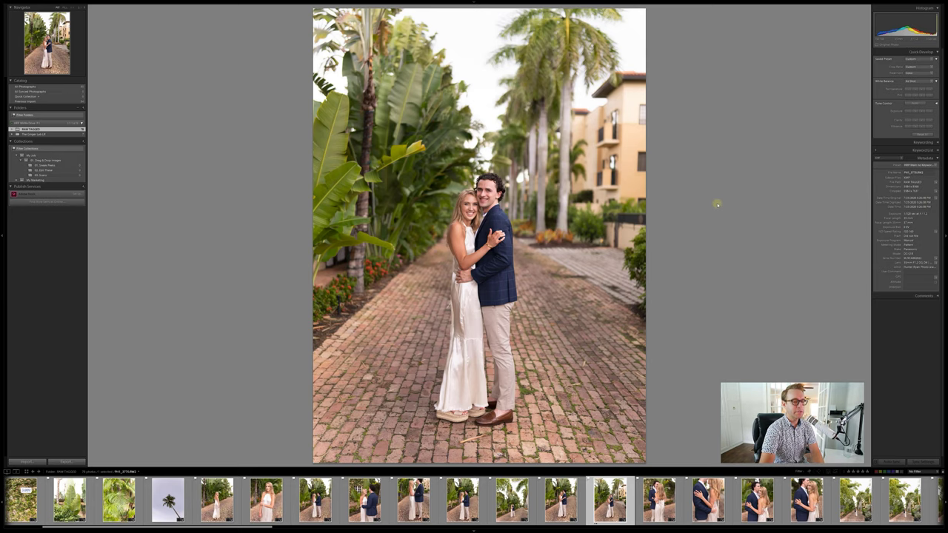
{"action": "key", "text": "Left"}
{"action": "key", "text": "Right"}
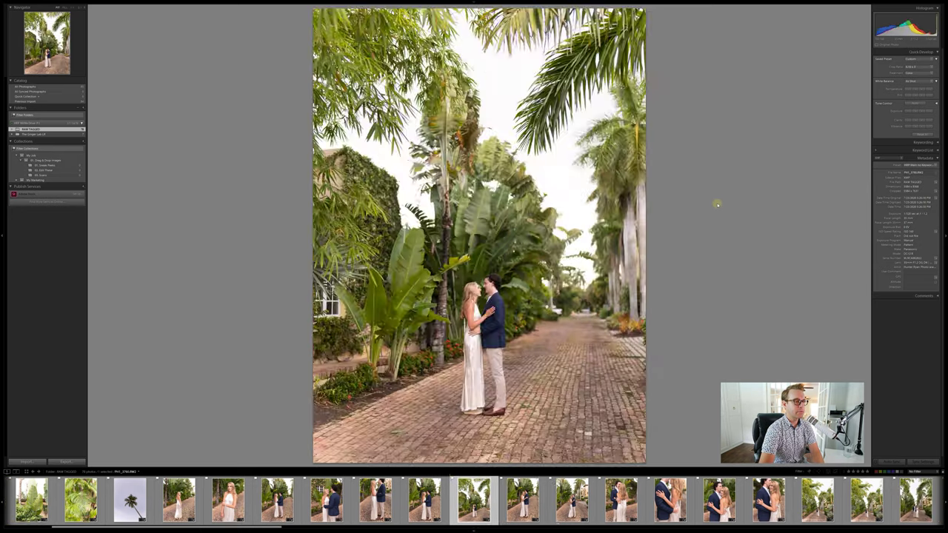
{"action": "key", "text": "Right"}
{"action": "key", "text": "Right"}
{"action": "key", "text": "Right"}
{"action": "key", "text": "Right"}
{"action": "key", "text": "Right"}
{"action": "key", "text": "Right"}
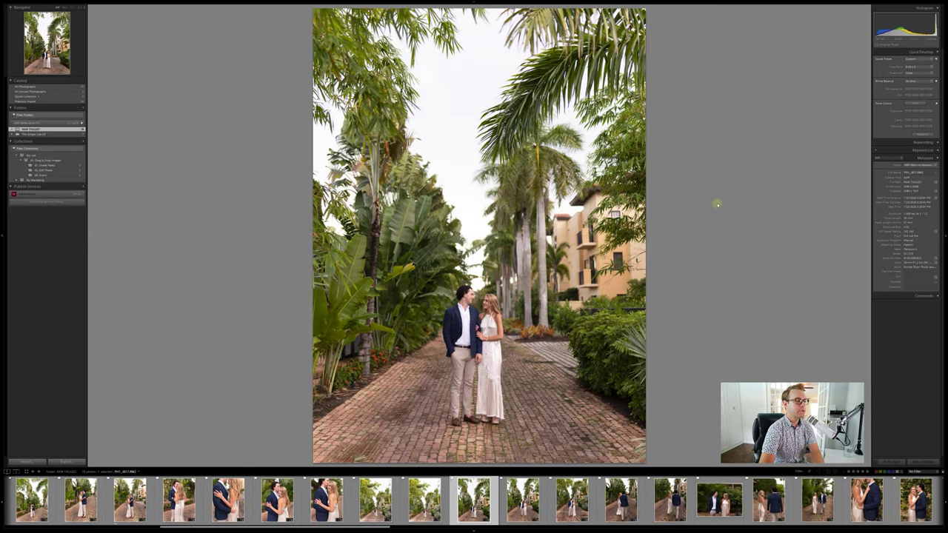
Step: Give the portrait of the couple embracing and facing the camera on the brick path a yellow label
{"action": "key", "text": "Right"}
{"action": "key", "text": "Right"}
{"action": "key", "text": "Right"}
{"action": "key", "text": "Right"}
{"action": "key", "text": "Right"}
{"action": "key", "text": "Right"}
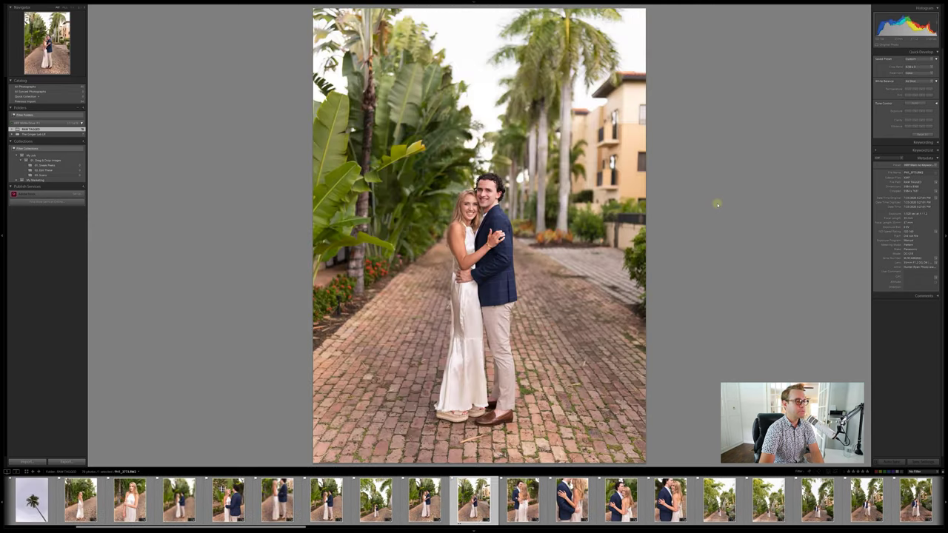
{"action": "key", "text": "Right"}
{"action": "key", "text": "Right"}
{"action": "key", "text": "Right"}
{"action": "key", "text": "Right"}
{"action": "key", "text": "Right"}
{"action": "key", "text": "Right"}
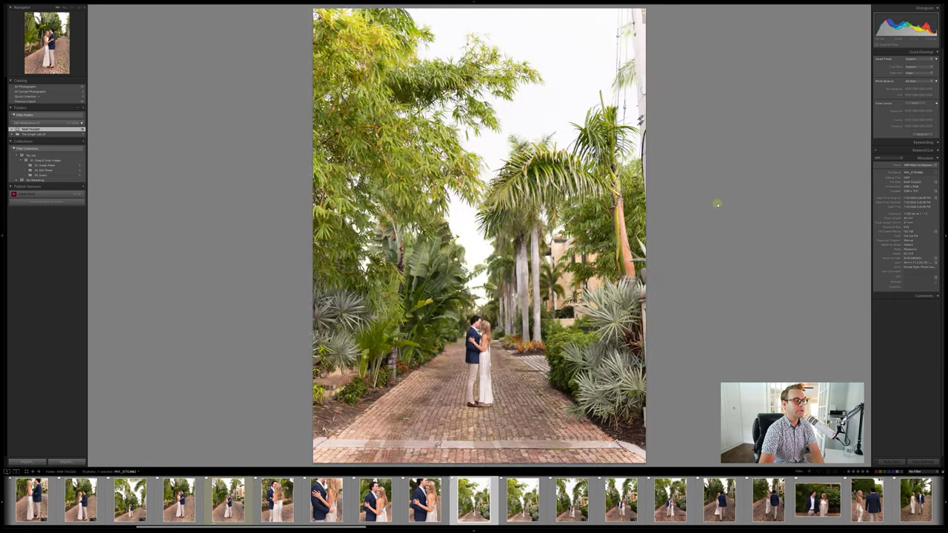
Step: Label the photo of the couple walking hand in hand across the brick courtyard by the pergola yellow
{"action": "key", "text": "Right"}
{"action": "key", "text": "Right"}
{"action": "key", "text": "Right"}
{"action": "key", "text": "Right"}
{"action": "key", "text": "Right"}
{"action": "key", "text": "Right"}
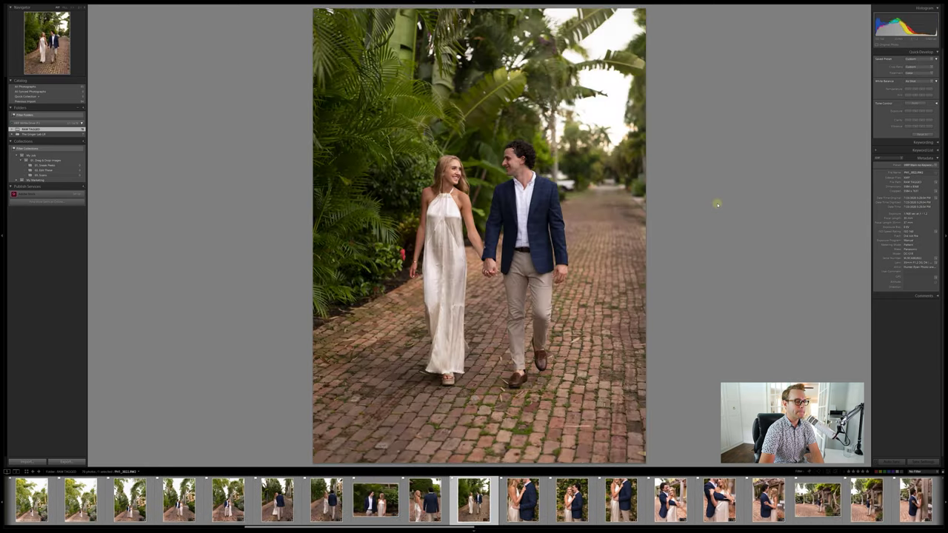
{"action": "key", "text": "Right"}
{"action": "key", "text": "Right"}
{"action": "key", "text": "Right"}
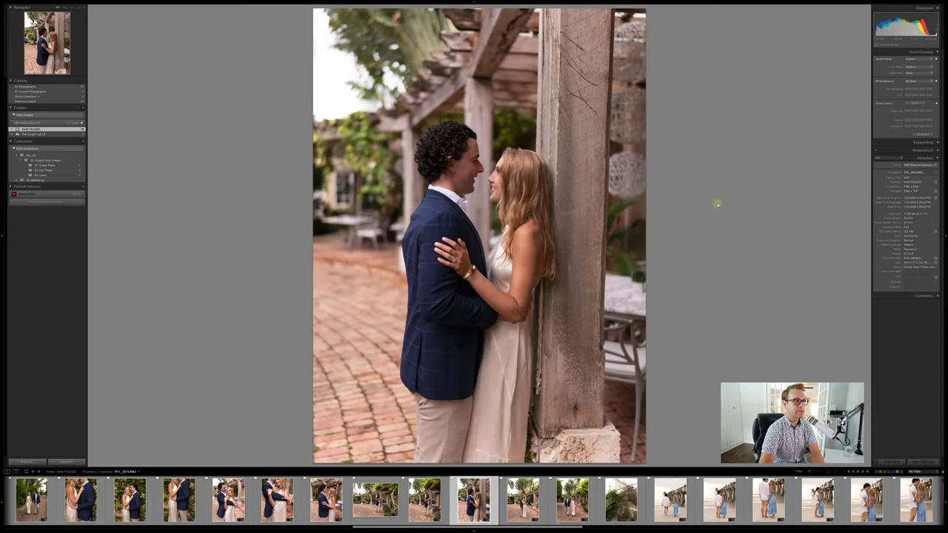
{"action": "key", "text": "7"}
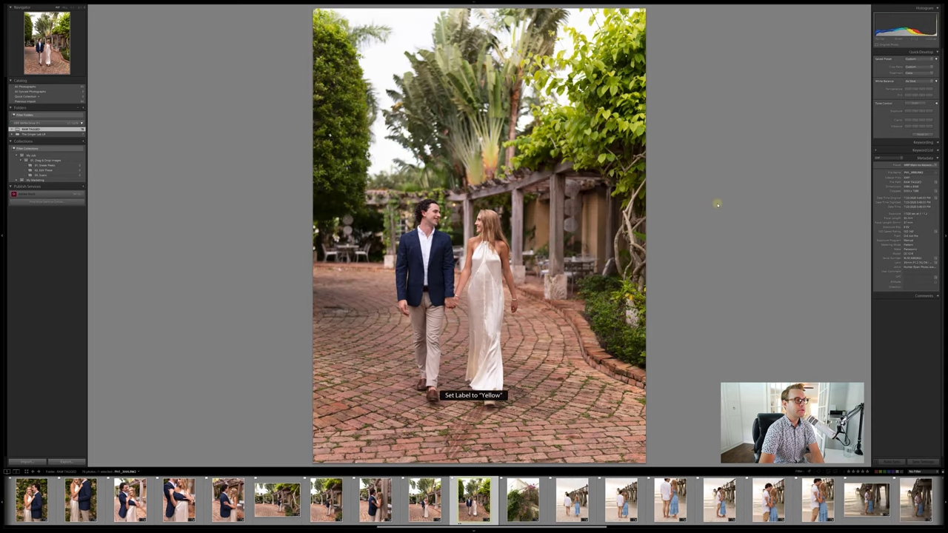
Step: Go through the pier photos and label the shot of the man twirling the woman at the water's edge yellow
{"action": "key", "text": "Right"}
{"action": "key", "text": "Right"}
{"action": "key", "text": "Right"}
{"action": "key", "text": "Right"}
{"action": "key", "text": "Right"}
{"action": "key", "text": "Right"}
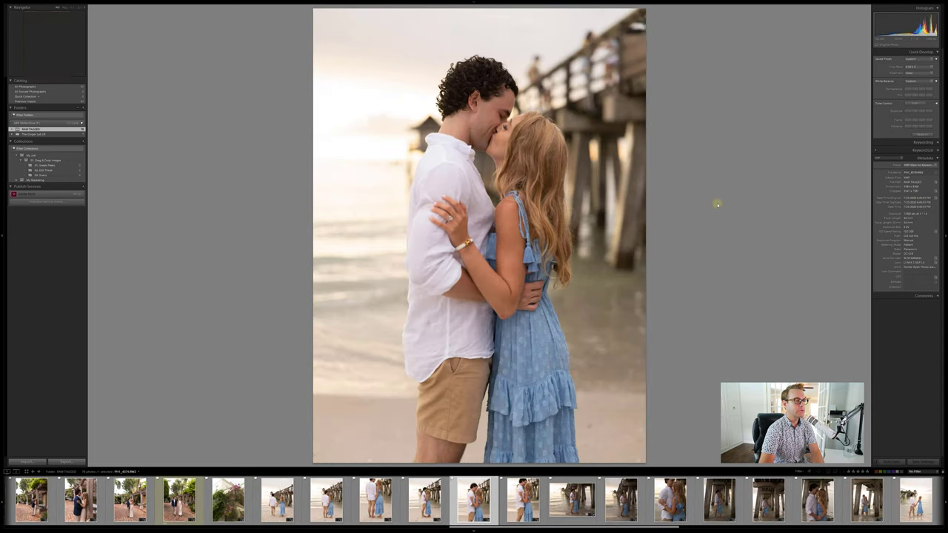
{"action": "key", "text": "Right"}
{"action": "key", "text": "Right"}
{"action": "key", "text": "Left"}
{"action": "key", "text": "Left"}
{"action": "key", "text": "Right"}
{"action": "key", "text": "Right"}
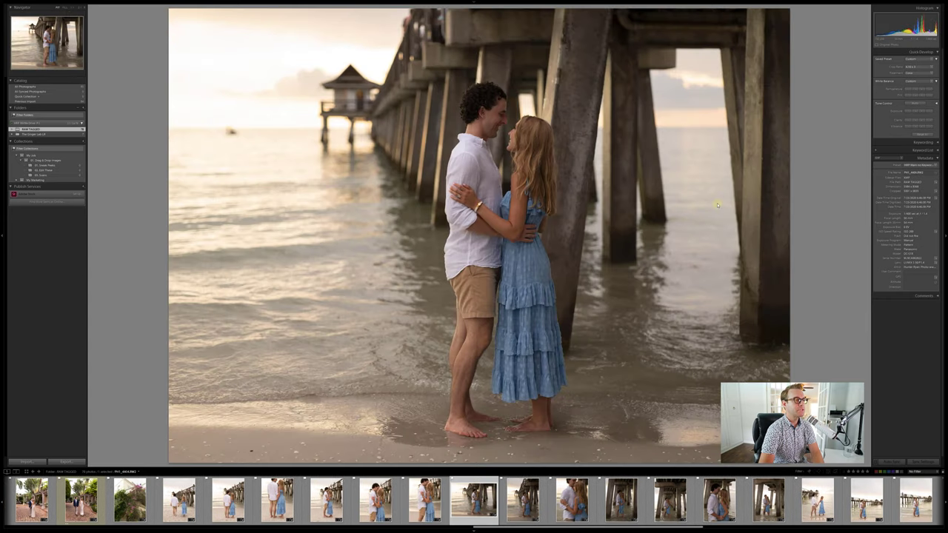
{"action": "key", "text": "Right"}
{"action": "key", "text": "Right"}
{"action": "key", "text": "Right"}
{"action": "key", "text": "Right"}
{"action": "key", "text": "Right"}
{"action": "key", "text": "Right"}
{"action": "key", "text": "Right"}
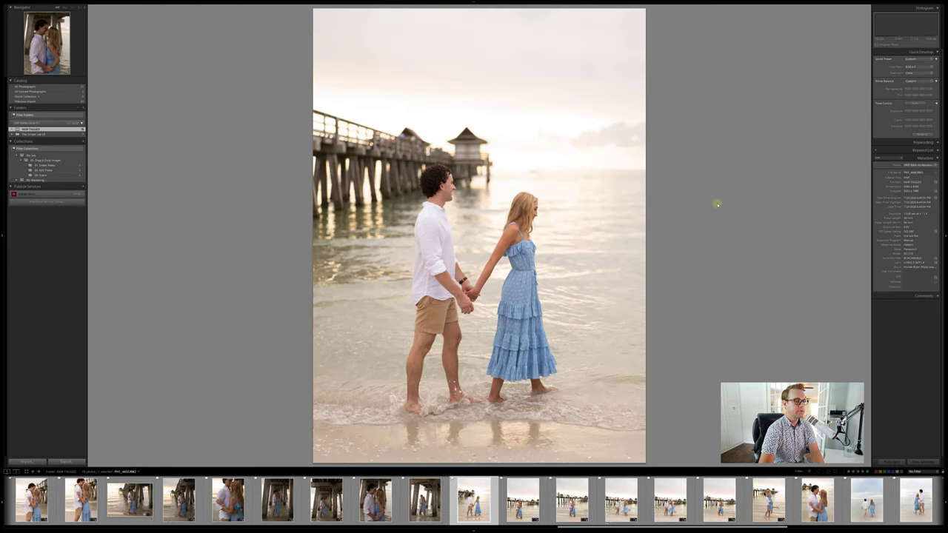
{"action": "key", "text": "Right"}
{"action": "key", "text": "7"}
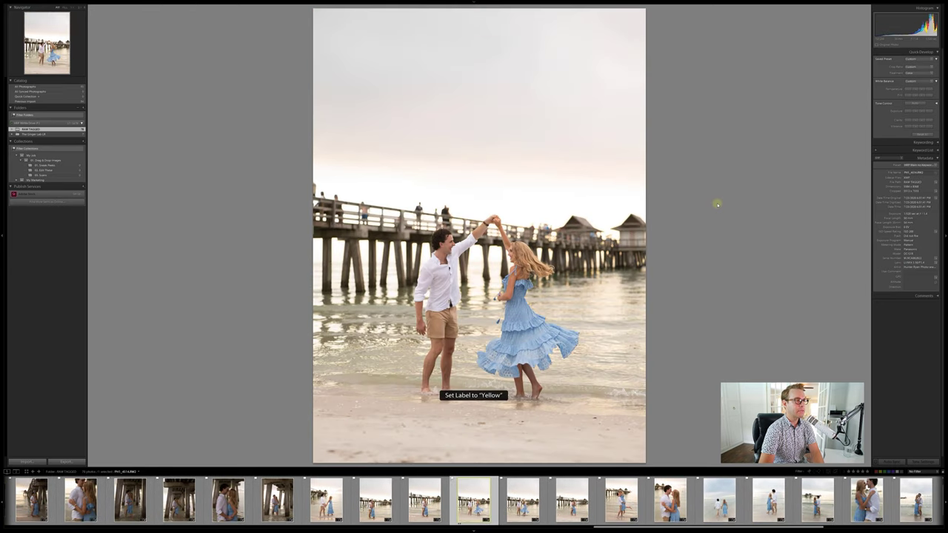
Step: Compare the labeled twirling shot with the neighboring frames of the same pose
{"action": "key", "text": "Right"}
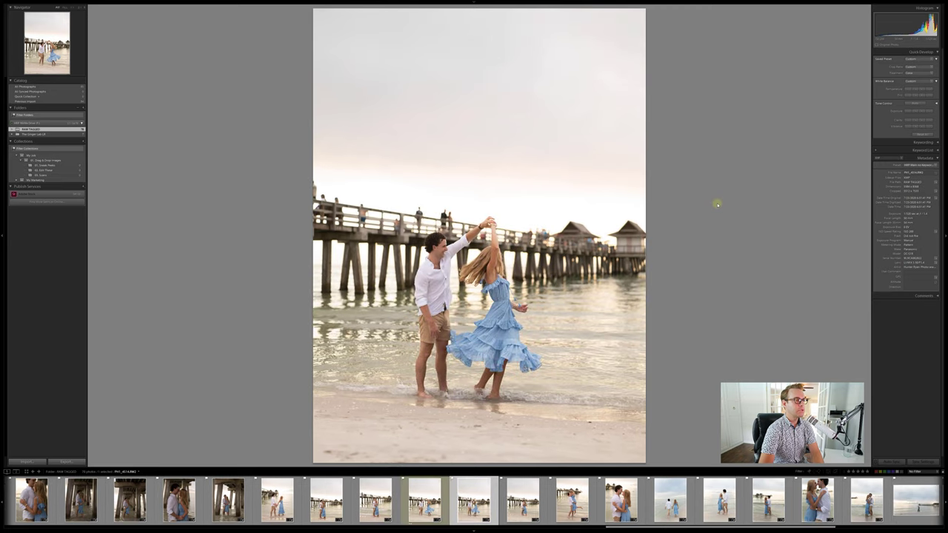
{"action": "key", "text": "Left"}
{"action": "key", "text": "Right"}
{"action": "key", "text": "Right"}
{"action": "key", "text": "Right"}
{"action": "key", "text": "Right"}
{"action": "key", "text": "Right"}
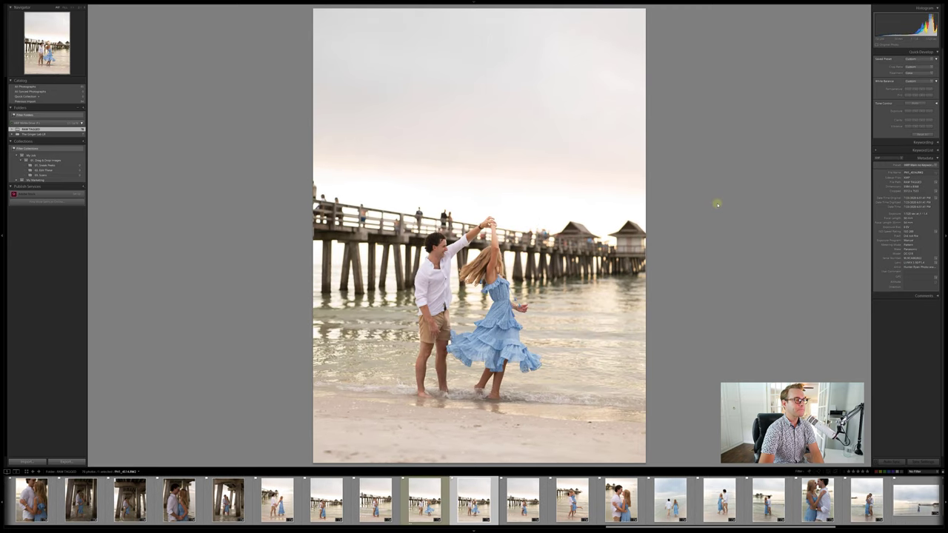
Step: Label the beach photo of the couple standing hand in hand in front of the long pier yellow
{"action": "key", "text": "Right"}
{"action": "key", "text": "Right"}
{"action": "key", "text": "Right"}
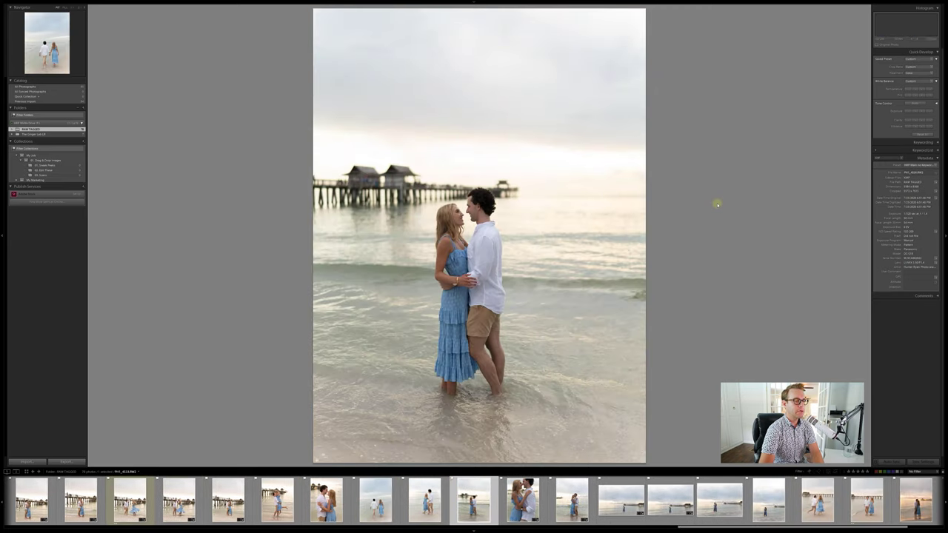
{"action": "key", "text": "Right"}
{"action": "key", "text": "Right"}
{"action": "key", "text": "Right"}
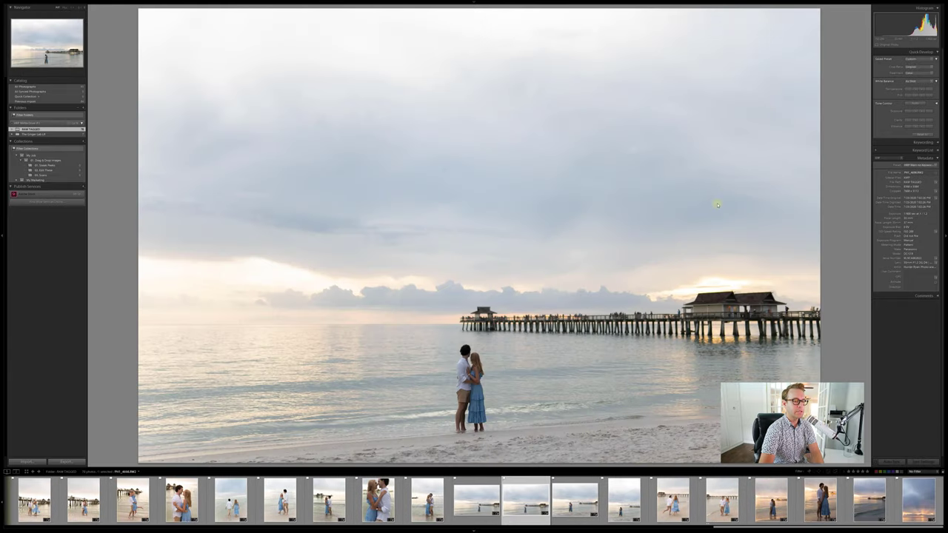
{"action": "key", "text": "Right"}
{"action": "key", "text": "Right"}
{"action": "key", "text": "Right"}
{"action": "key", "text": "Right"}
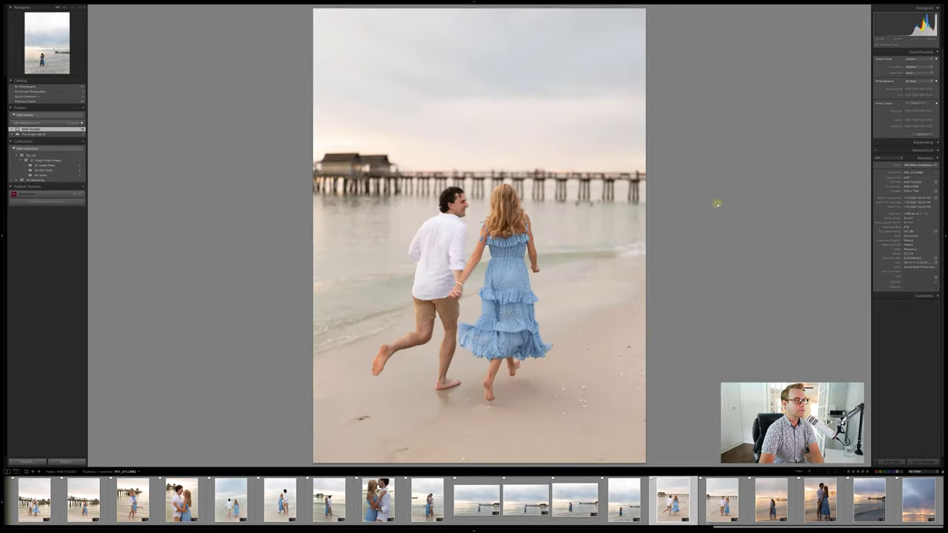
{"action": "key", "text": "Right"}
{"action": "key", "text": "Right"}
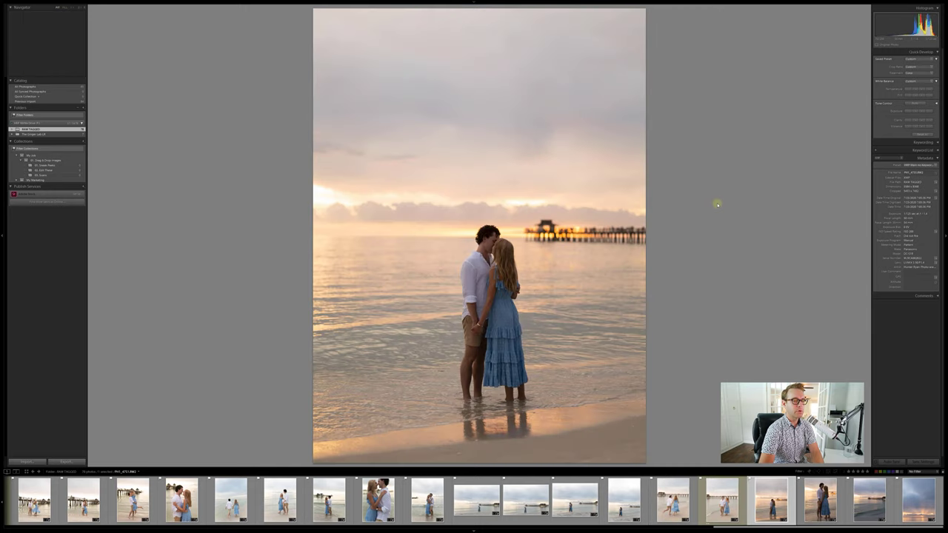
Step: Review the sunset photos and go back over the earlier beach shots to check for further picks
{"action": "key", "text": "Right"}
{"action": "key", "text": "Left"}
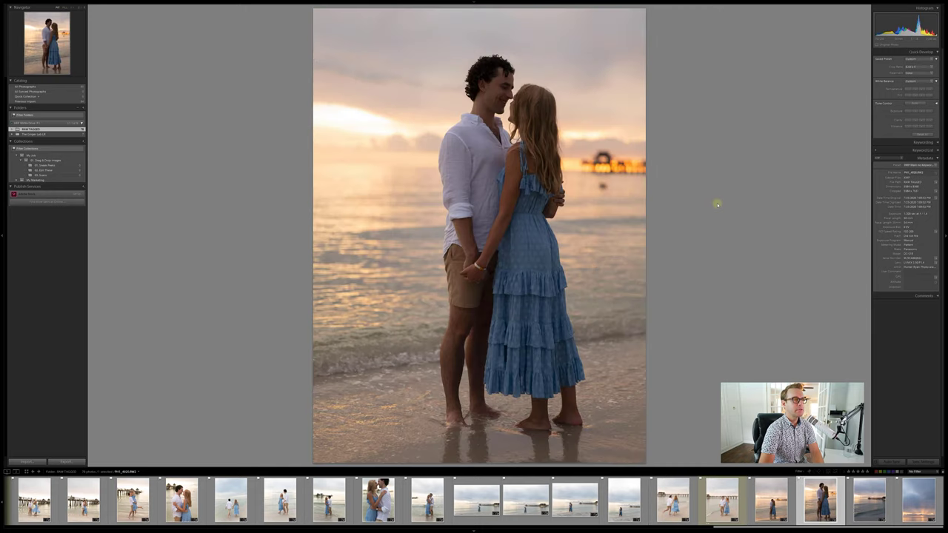
{"action": "key", "text": "Right"}
{"action": "key", "text": "Right"}
{"action": "key", "text": "Left"}
{"action": "key", "text": "Left"}
{"action": "key", "text": "Left"}
{"action": "key", "text": "Left"}
{"action": "key", "text": "Left"}
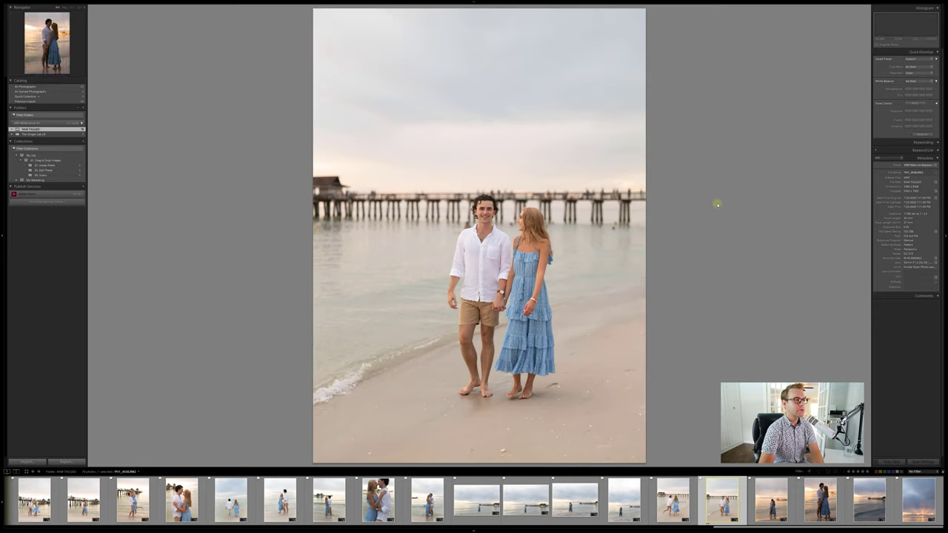
{"action": "key", "text": "Left"}
{"action": "key", "text": "Left"}
{"action": "key", "text": "Left"}
{"action": "key", "text": "Left"}
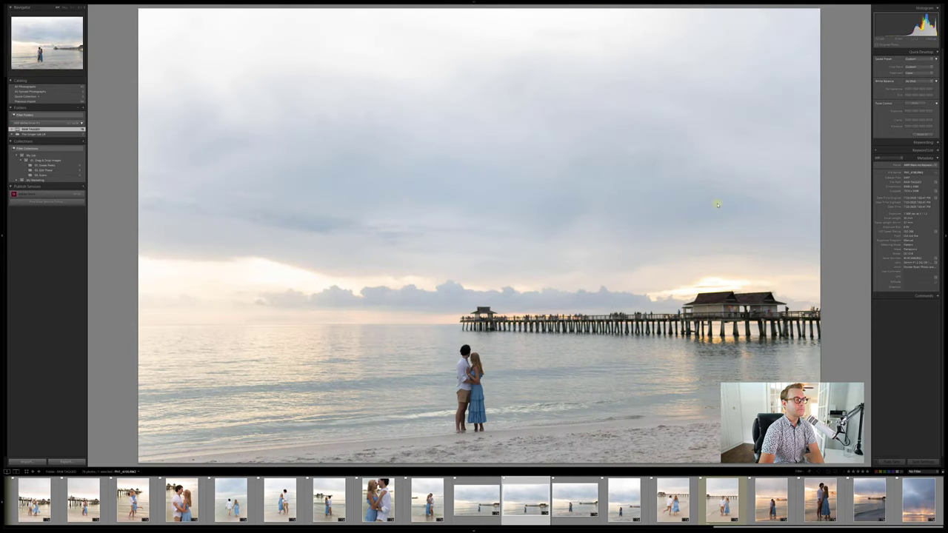
{"action": "key", "text": "Left"}
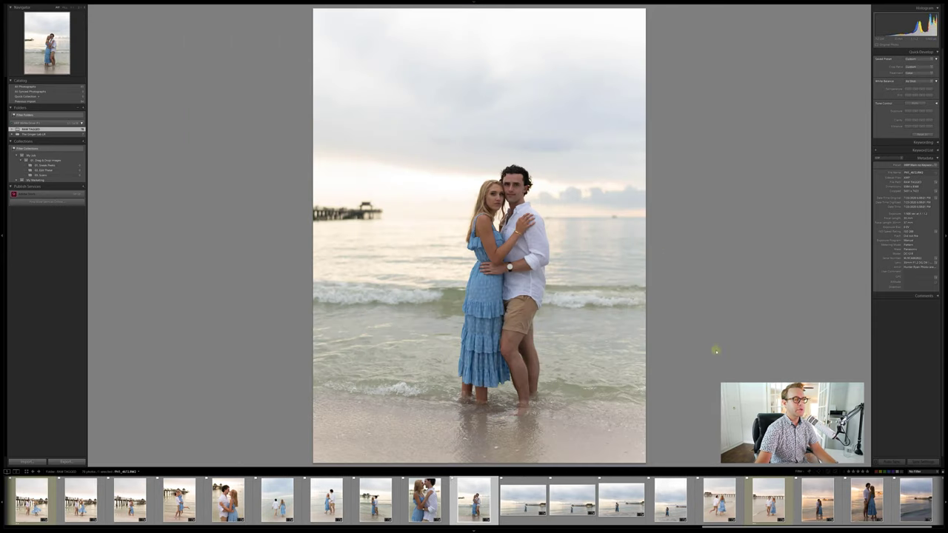
Step: Return to the yellow-labeled embracing portrait on the brick path and open it in the Develop module
{"action": "scroll", "coordinate": [815, 500], "scroll_direction": "up", "scroll_amount": 5}
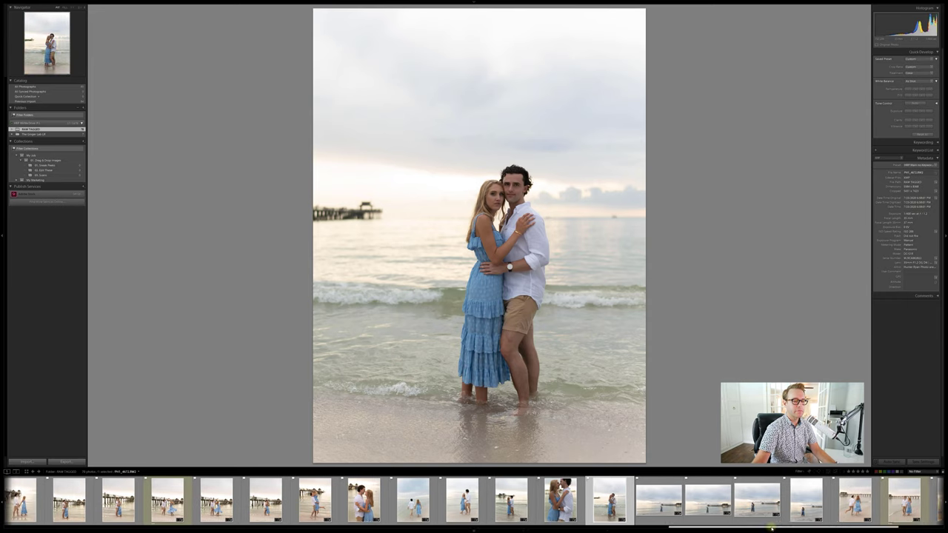
{"action": "scroll", "coordinate": [632, 513], "scroll_direction": "up", "scroll_amount": 10}
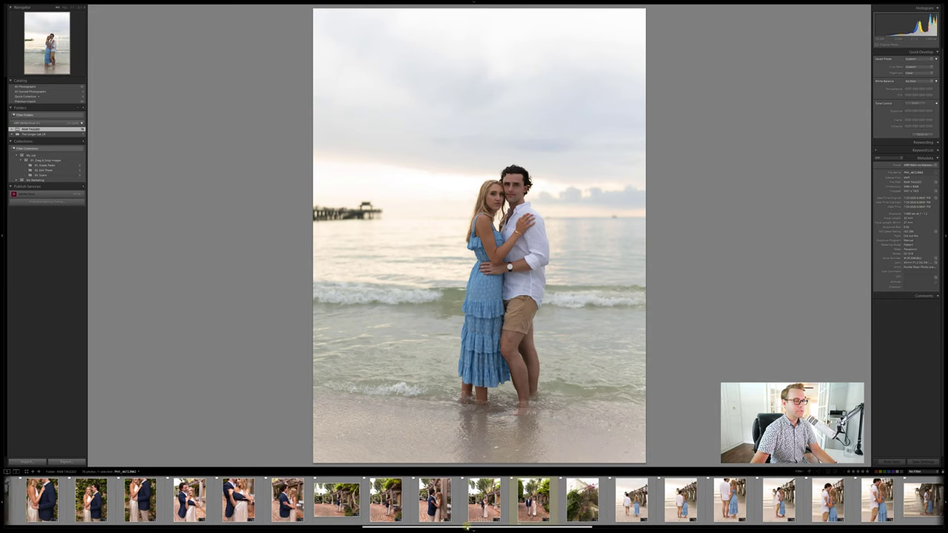
{"action": "scroll", "coordinate": [504, 514], "scroll_direction": "up", "scroll_amount": 5}
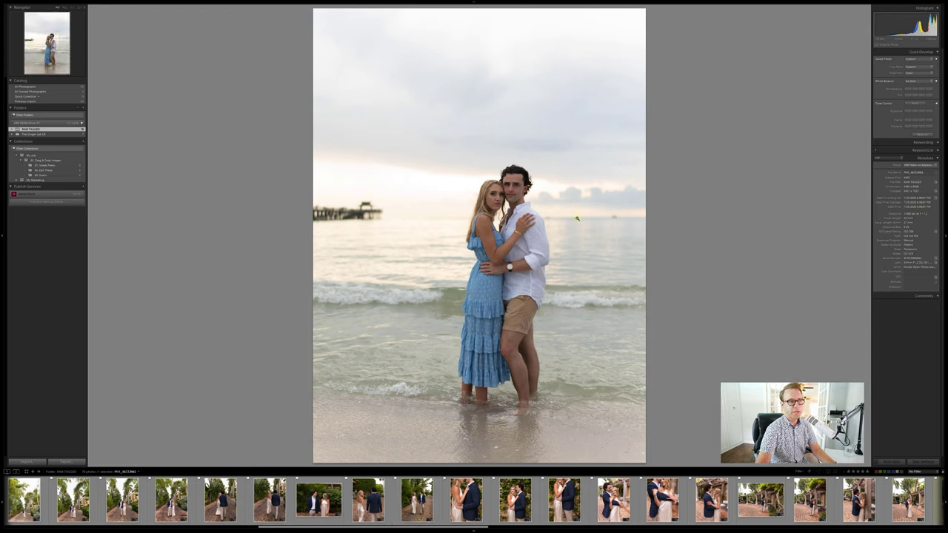
{"action": "left_click_drag", "start_coordinate": [460, 526], "coordinate": [313, 525]}
{"action": "left_click", "coordinate": [379, 494]}
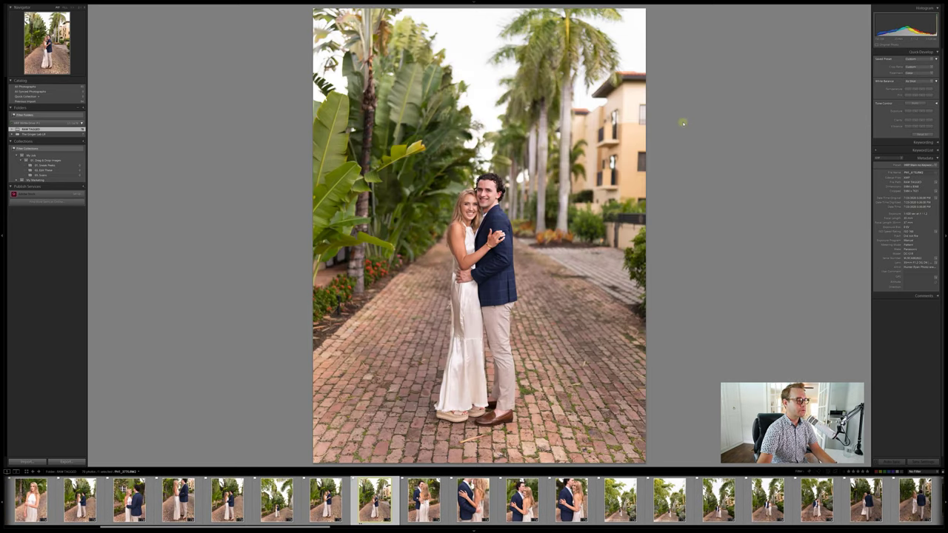
{"action": "key", "text": "d"}
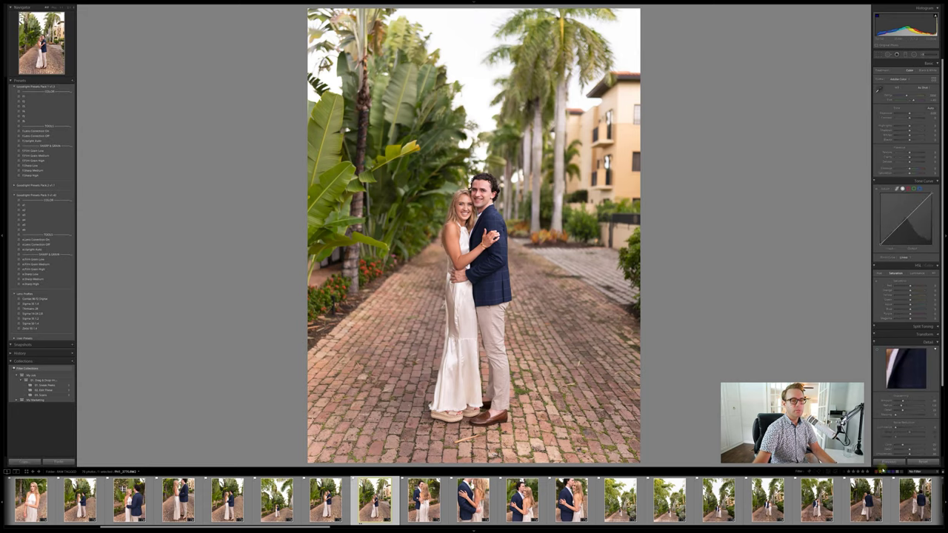
Step: Filter the filmstrip to yellow-labeled photos and show all the picks side by side in Survey view
{"action": "left_click", "coordinate": [881, 471]}
{"action": "key", "text": "8"}
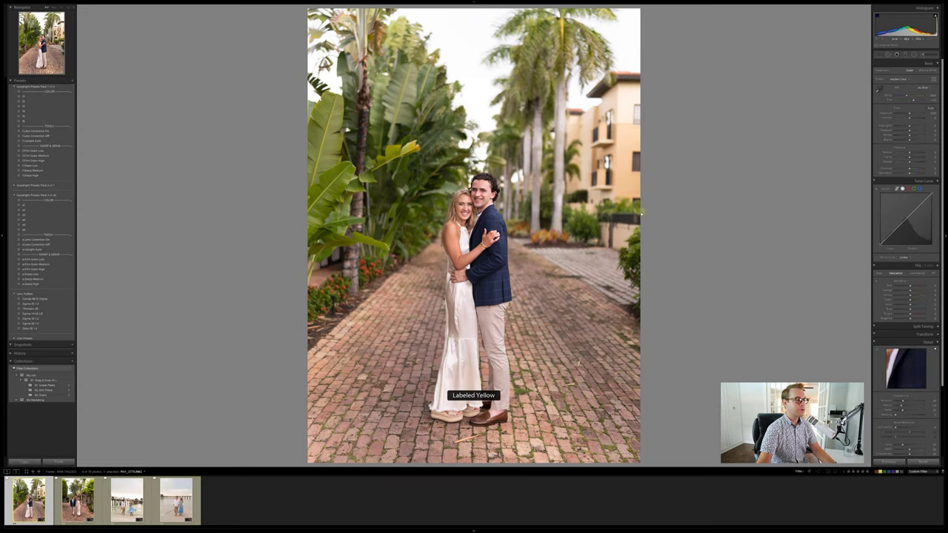
{"action": "key", "text": "n"}
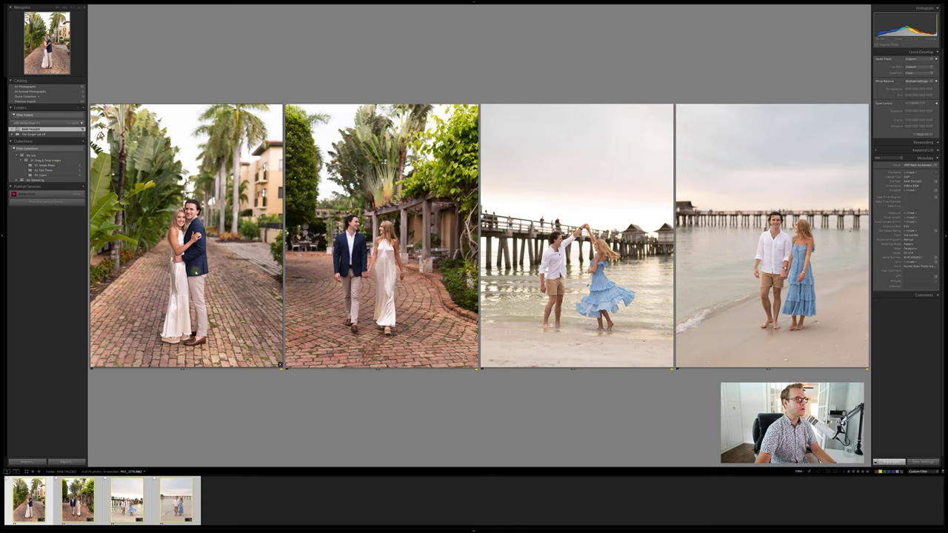
Step: Open the embracing portrait in Develop, keep only it selected, and create a virtual copy of it
{"action": "double_click", "coordinate": [197, 268]}
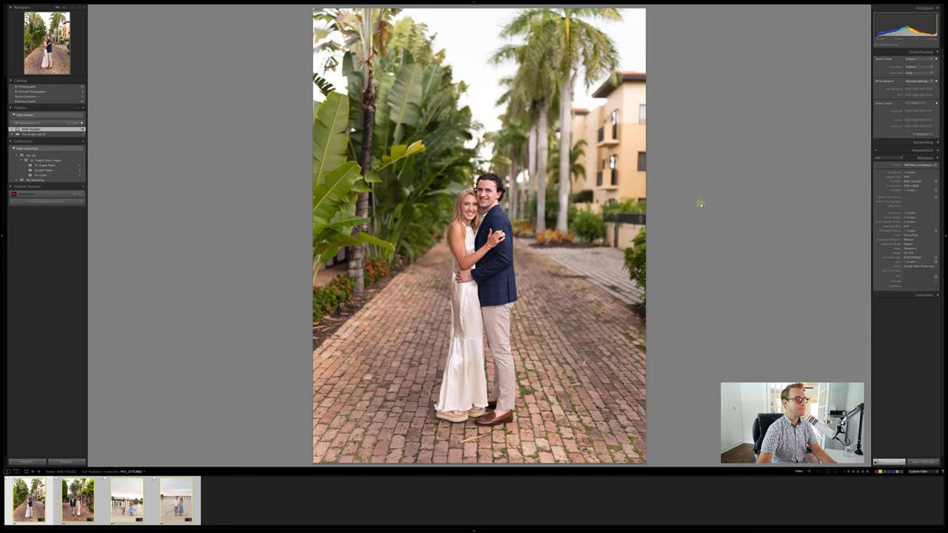
{"action": "key", "text": "d"}
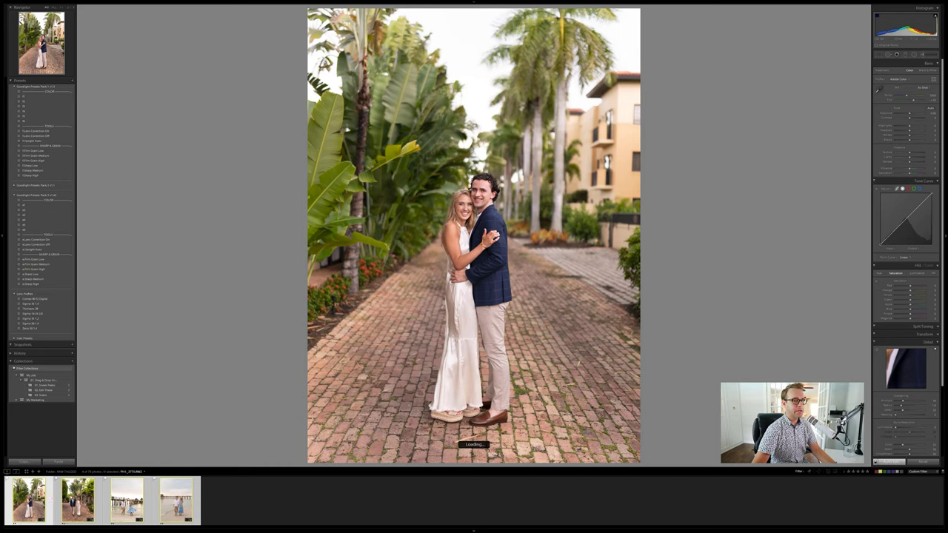
{"action": "key", "text": "ctrl+shift+d"}
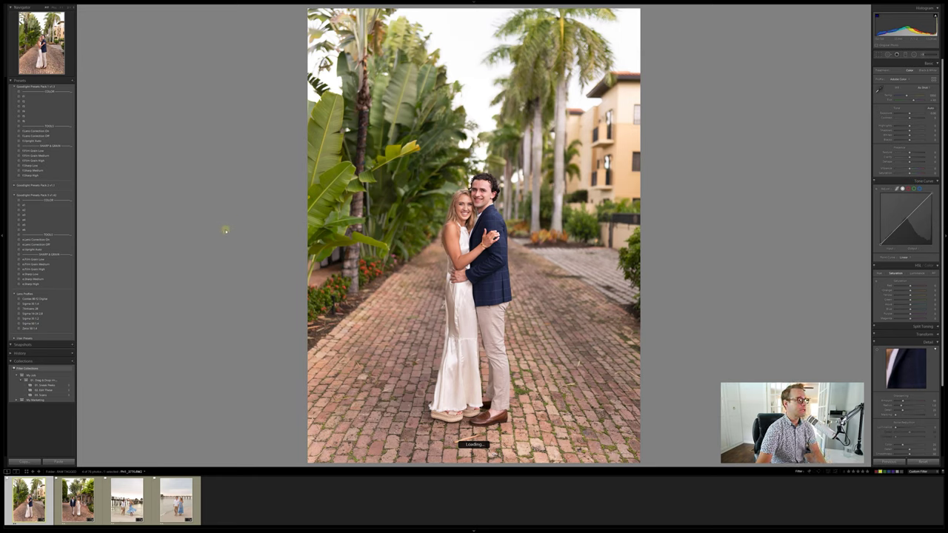
{"action": "key", "text": "ctrl+apostrophe"}
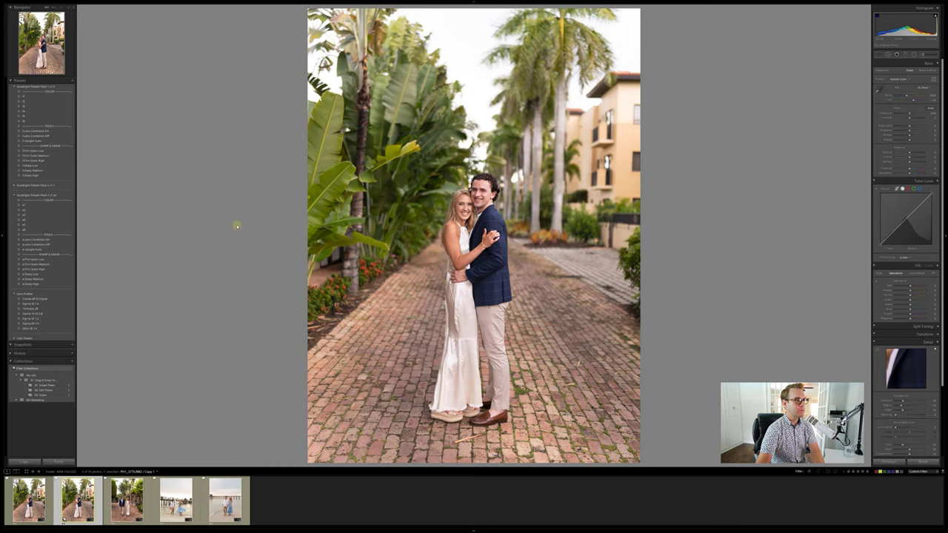
Step: Go back to the original embracing portrait and apply the first color preset of the third Goodlight presets pack
{"action": "key", "text": "Left"}
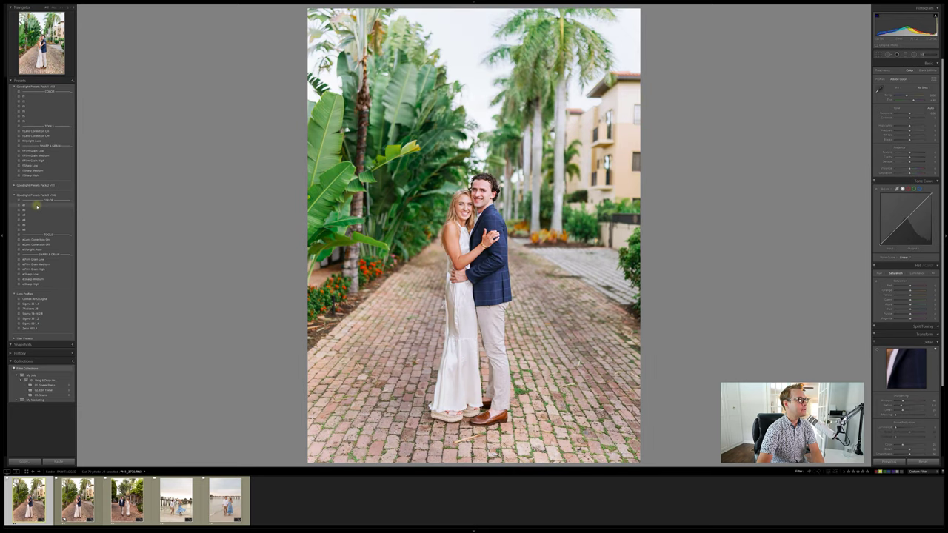
{"action": "left_click", "coordinate": [36, 207]}
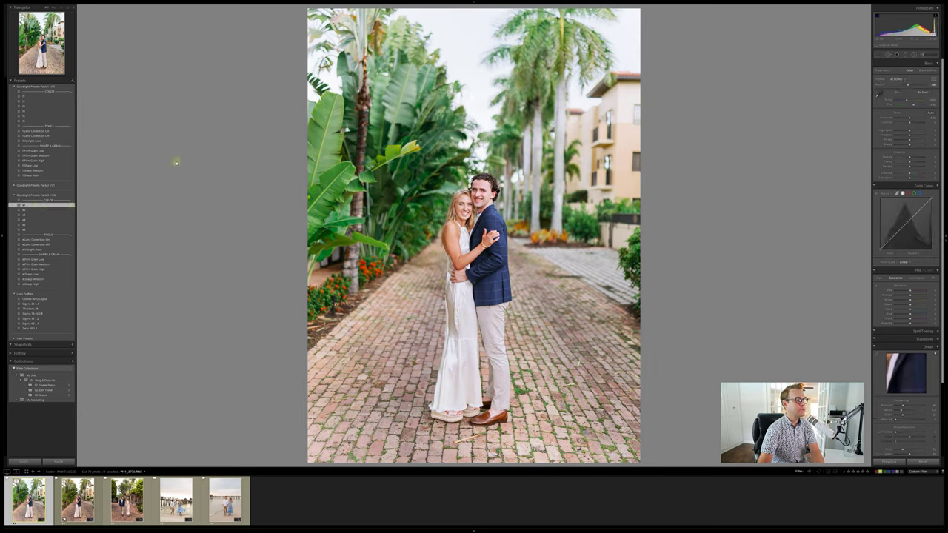
Step: Apply the fourth color preset of the third Goodlight presets pack to the virtual copy and compare it with the original portrait
{"action": "key", "text": "ctrl+apostrophe"}
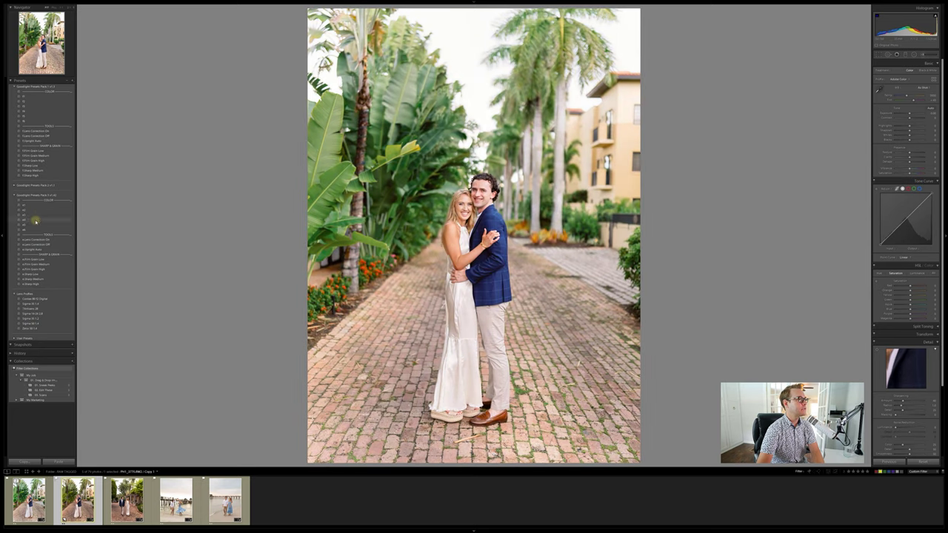
{"action": "left_click", "coordinate": [53, 220]}
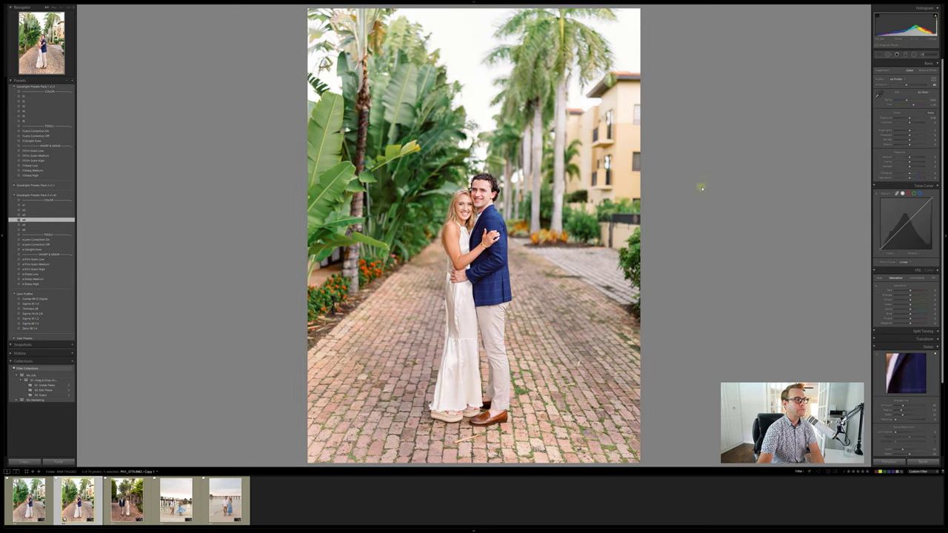
{"action": "key", "text": "Left"}
{"action": "key", "text": "Right"}
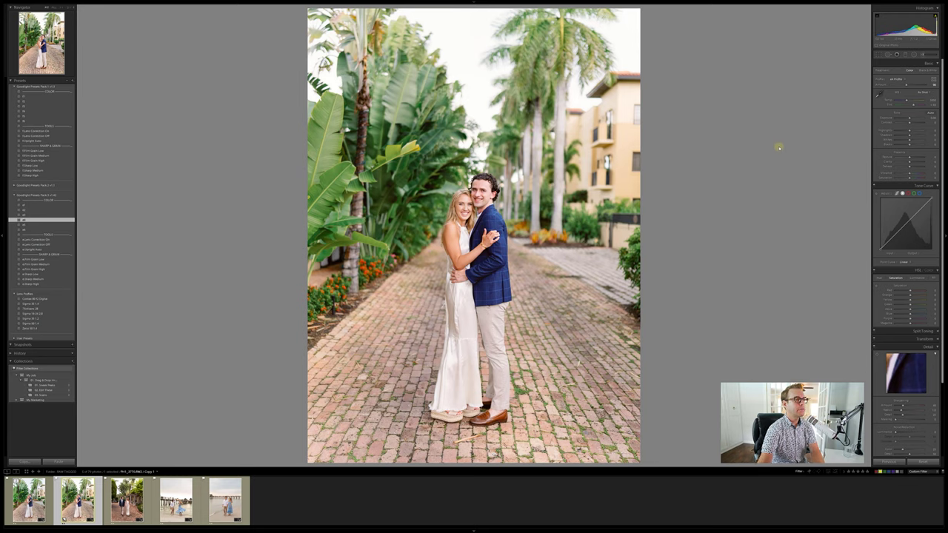
Step: Fine-tune the white balance of the virtual copy by adjusting its color temperature and tint
{"action": "left_click", "coordinate": [931, 103]}
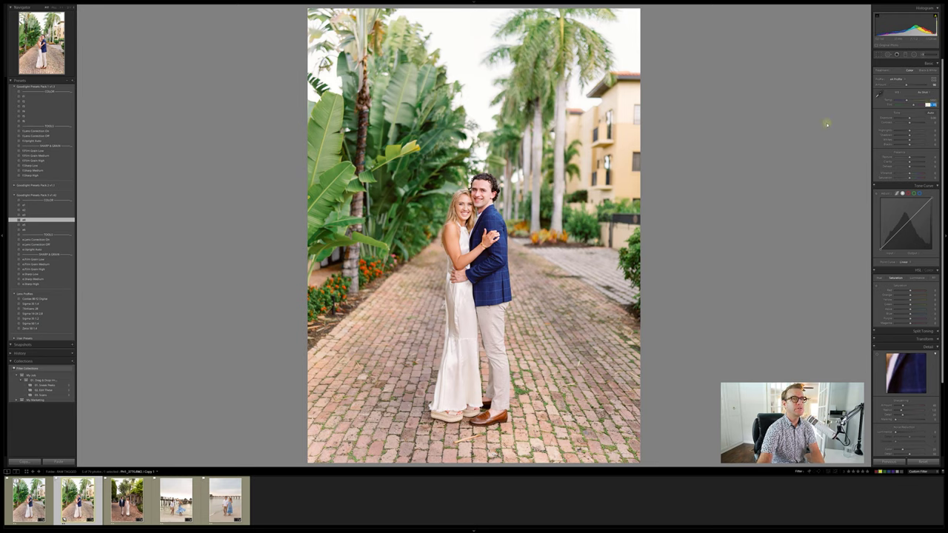
{"action": "key", "text": "Return"}
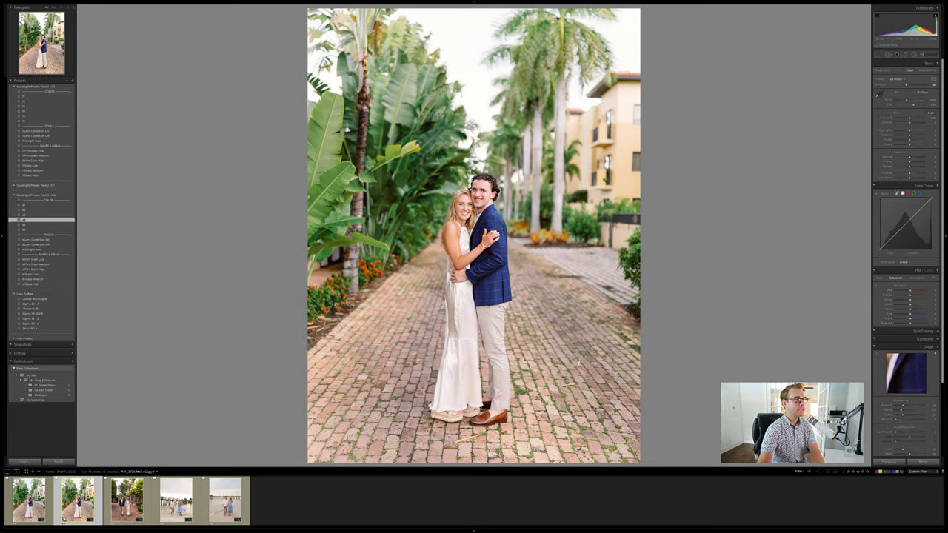
{"action": "key", "text": "shift+Left"}
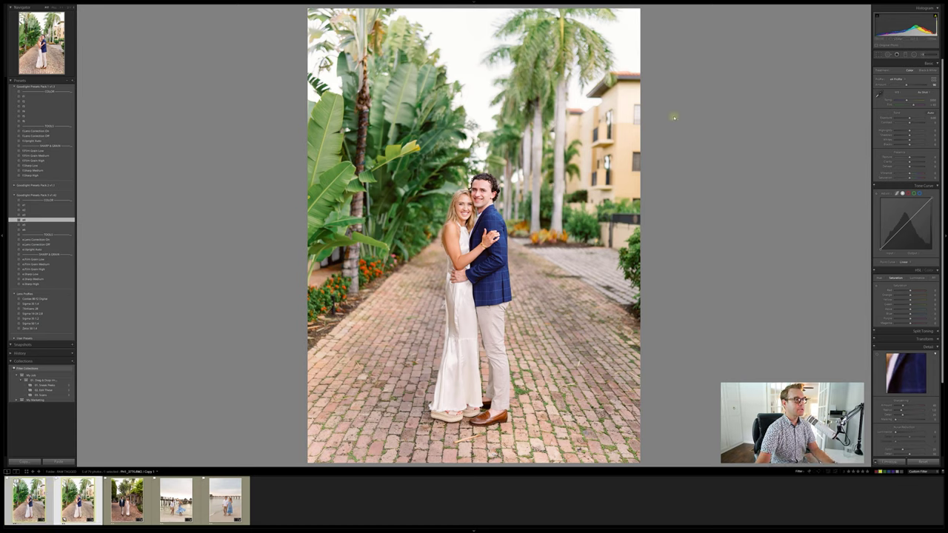
{"action": "left_click", "coordinate": [80, 493]}
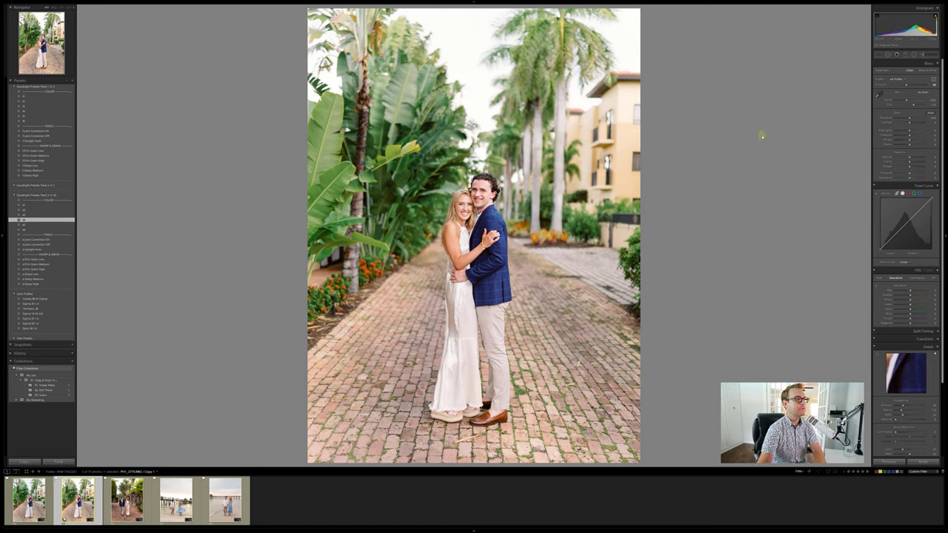
{"action": "left_click", "coordinate": [909, 100]}
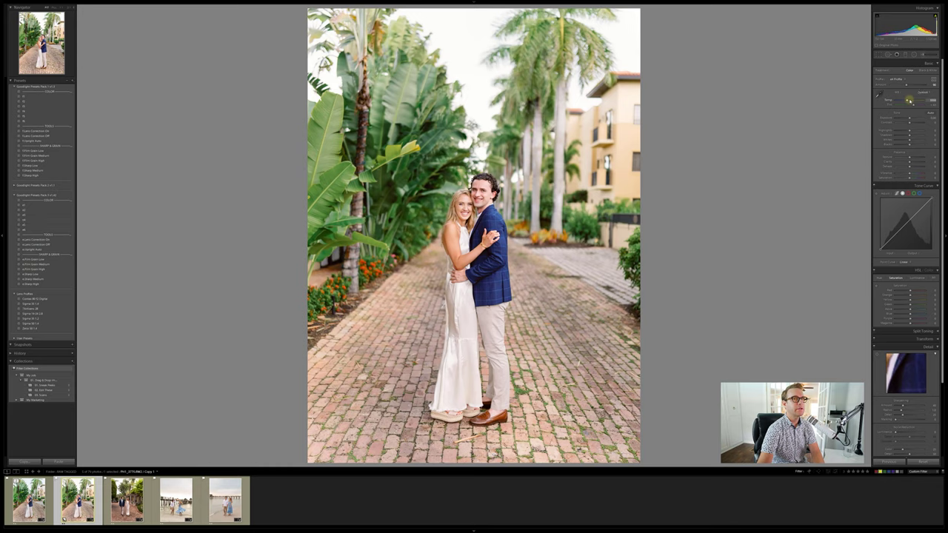
{"action": "key", "text": "Tab"}
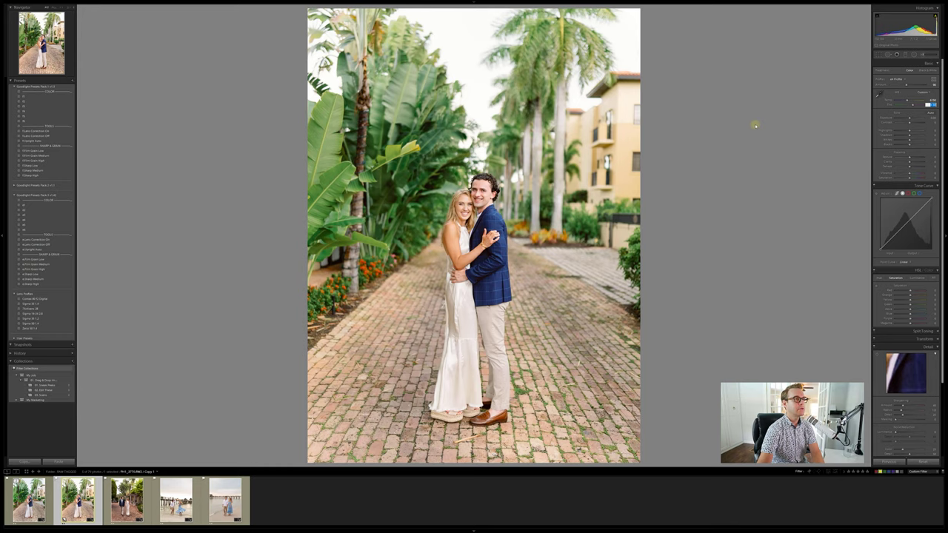
{"action": "key", "text": "Return"}
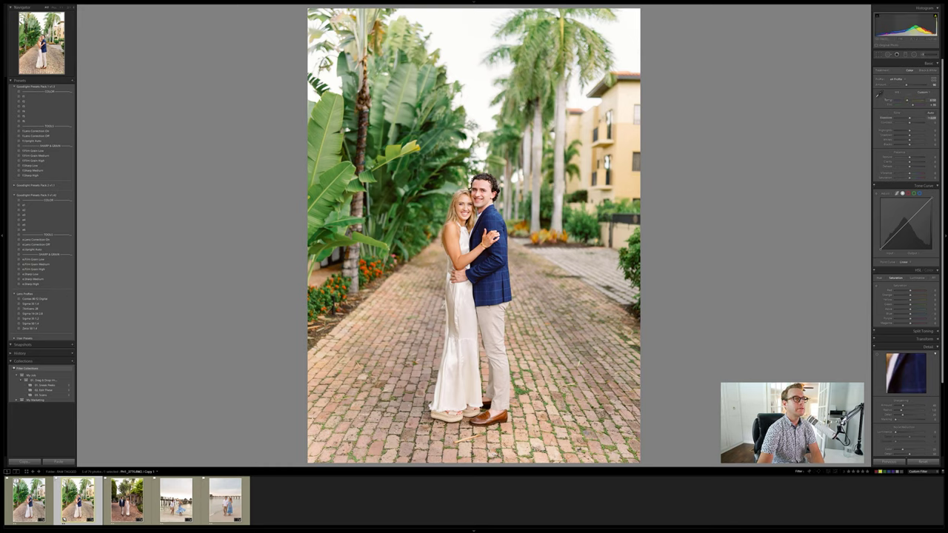
Step: Brighten the virtual copy by raising exposure and shadows, and fine-tune its blacks and highlights
{"action": "left_click_drag", "start_coordinate": [912, 30], "coordinate": [918, 30]}
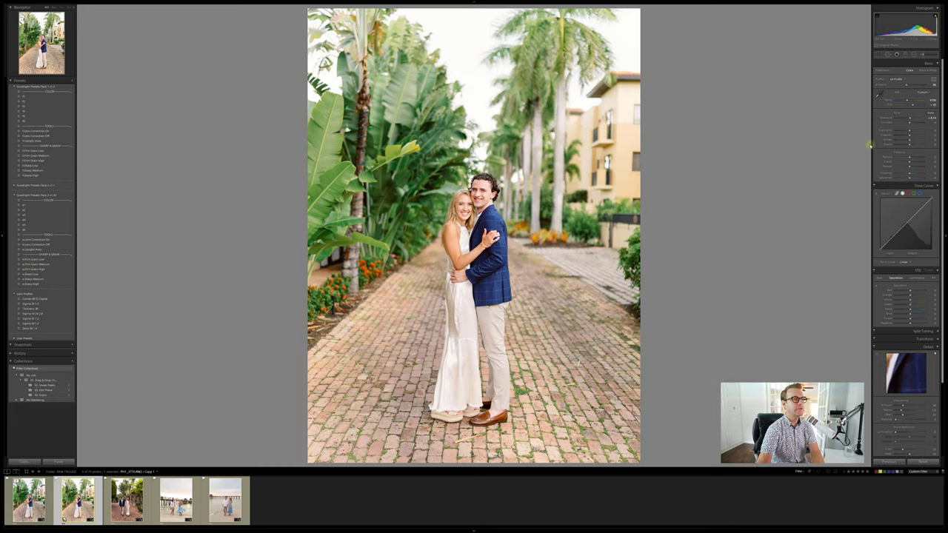
{"action": "left_click_drag", "start_coordinate": [910, 134], "coordinate": [912, 136]}
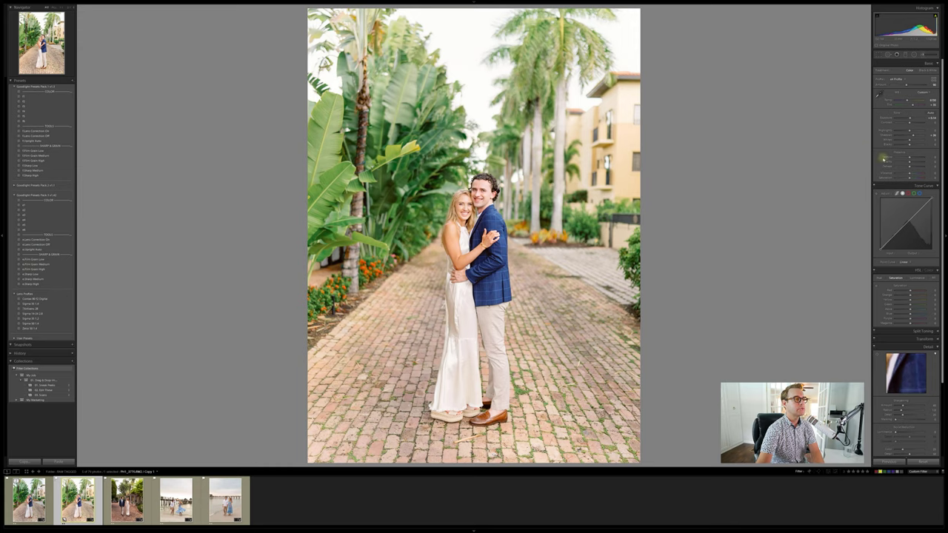
{"action": "left_click", "coordinate": [931, 145]}
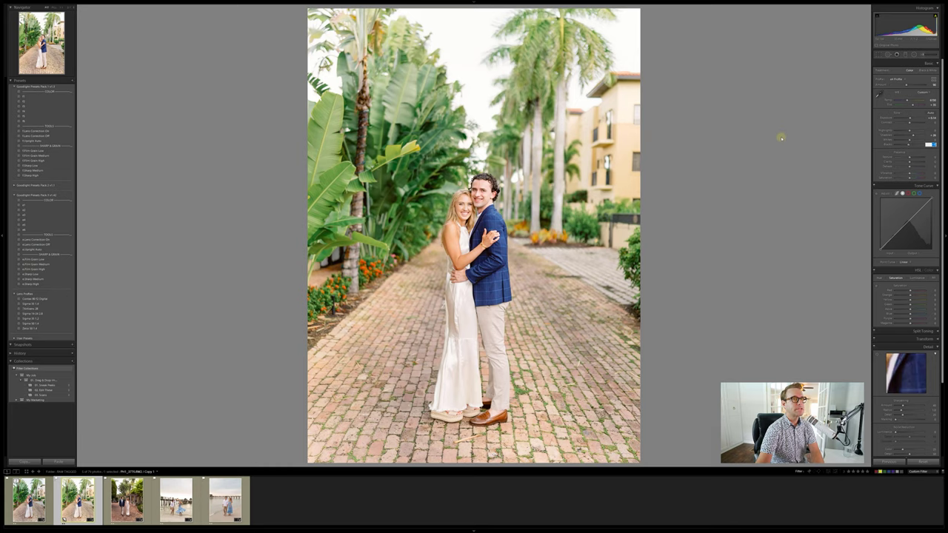
{"action": "left_click", "coordinate": [752, 167]}
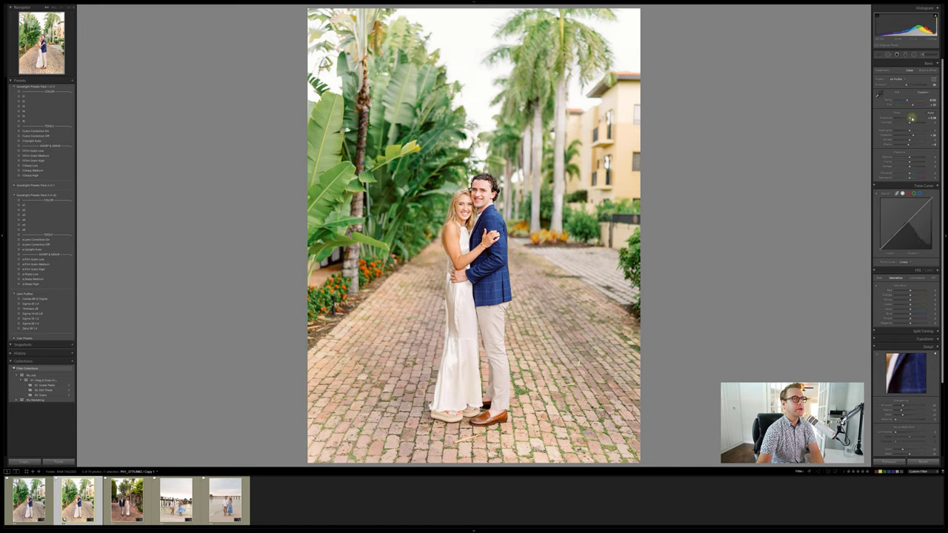
{"action": "left_click_drag", "start_coordinate": [909, 130], "coordinate": [907, 130]}
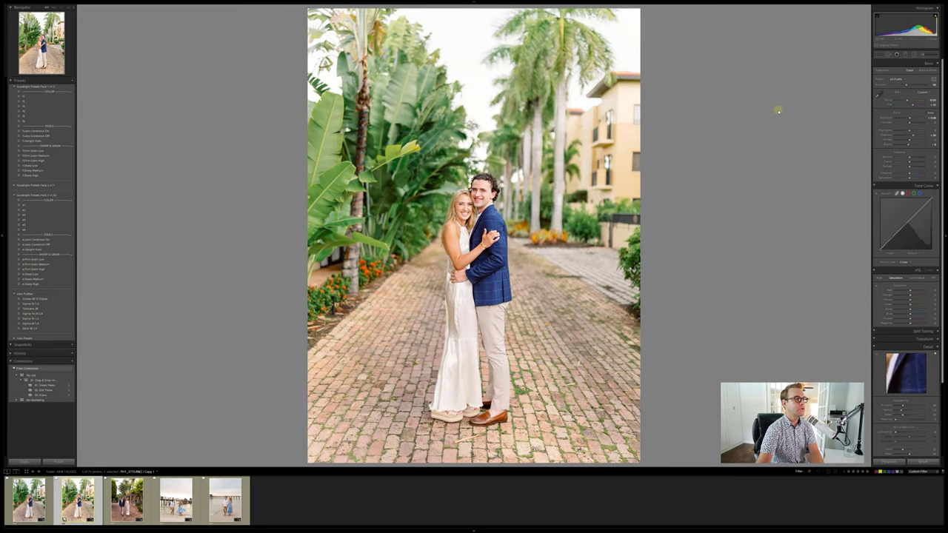
Step: Check the virtual copy's edit against its unedited state, toggling the before view and showing before and after side by side
{"action": "key", "text": "backslash"}
{"action": "key", "text": "backslash"}
{"action": "key", "text": "backslash"}
{"action": "key", "text": "backslash"}
{"action": "key", "text": "backslash"}
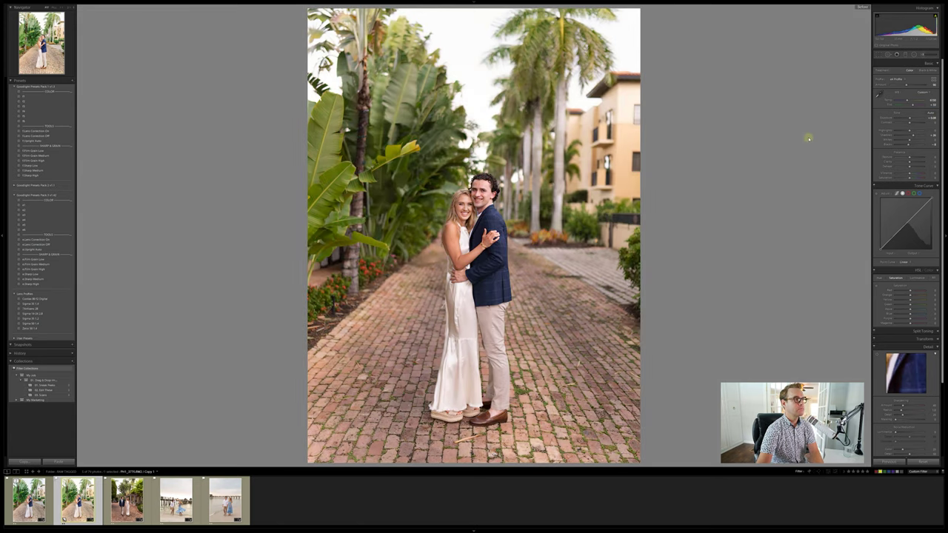
{"action": "key", "text": "y"}
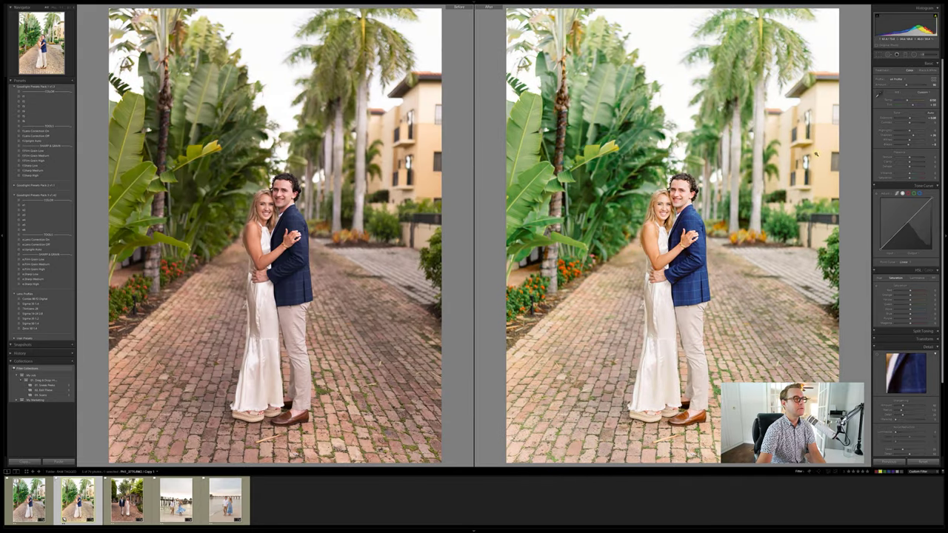
{"action": "key", "text": "y"}
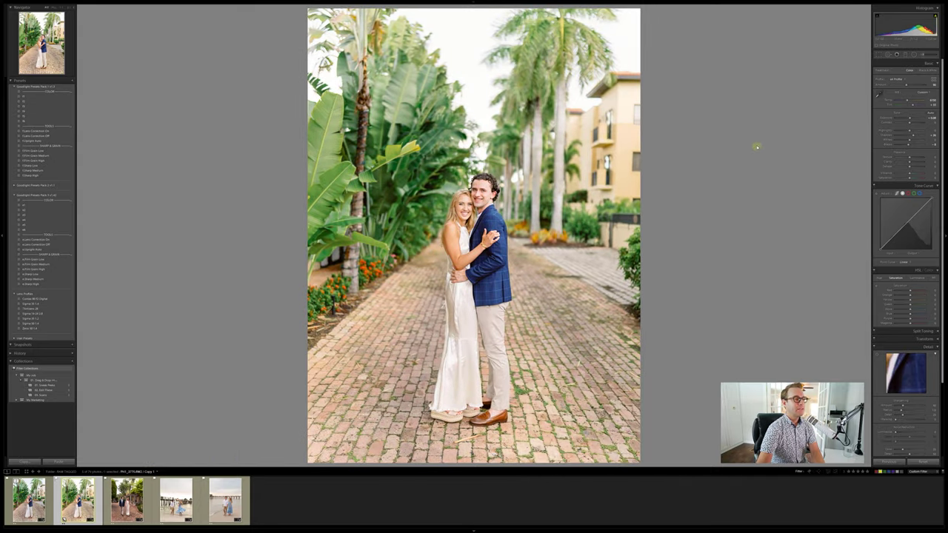
Step: Go back to the original embracing portrait and lift its shadows alongside its exposure for a fair comparison with the copy
{"action": "key", "text": "Left"}
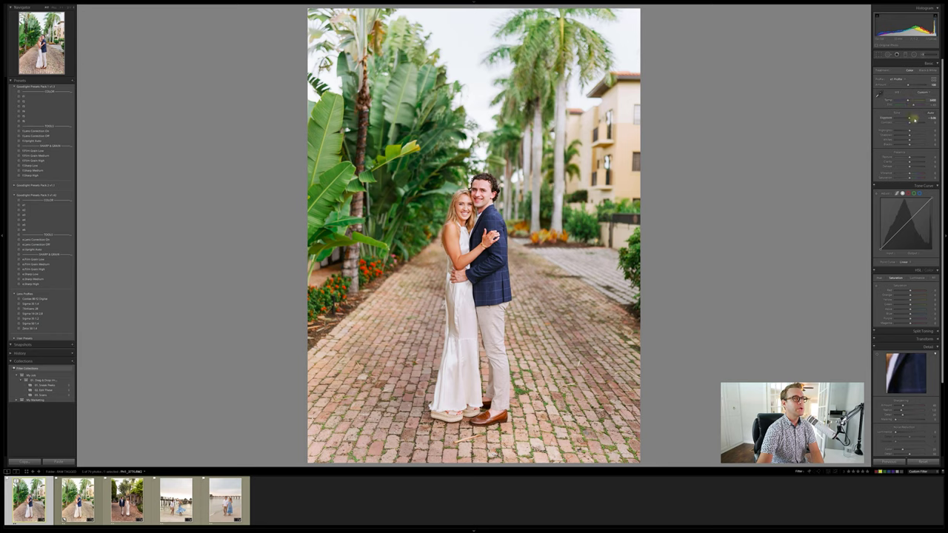
{"action": "left_click_drag", "start_coordinate": [910, 135], "coordinate": [913, 136]}
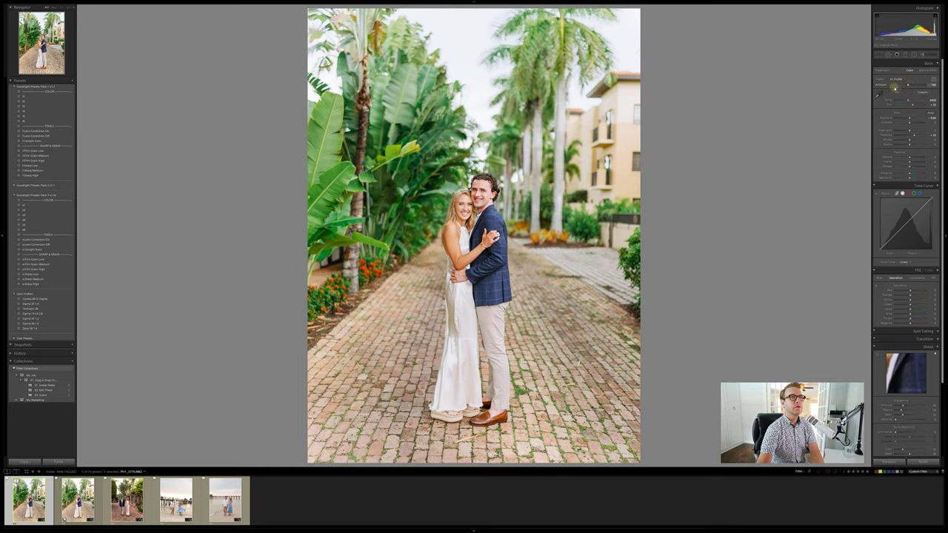
Step: Alternate between the original portrait and the virtual copy, view both side by side in Compare view, and return to a single-photo view
{"action": "key", "text": "Right"}
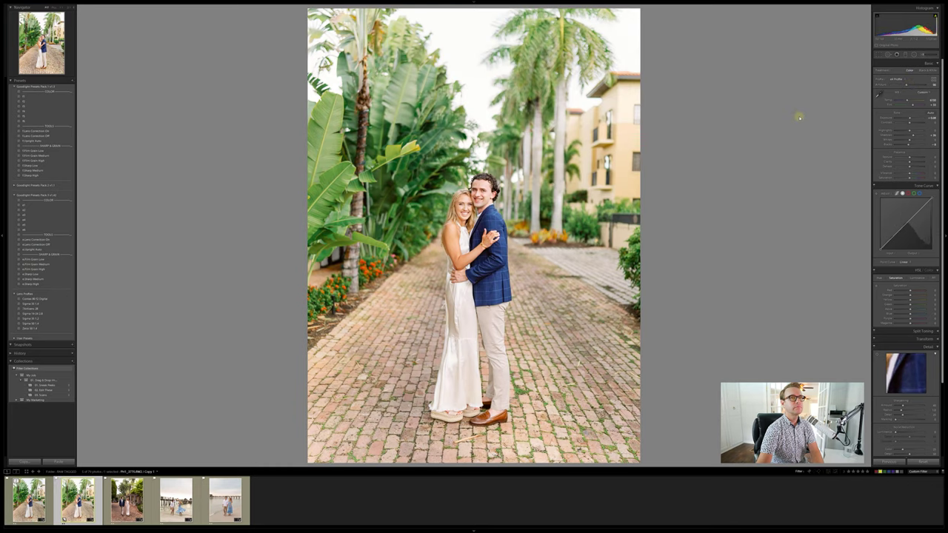
{"action": "key", "text": "Left"}
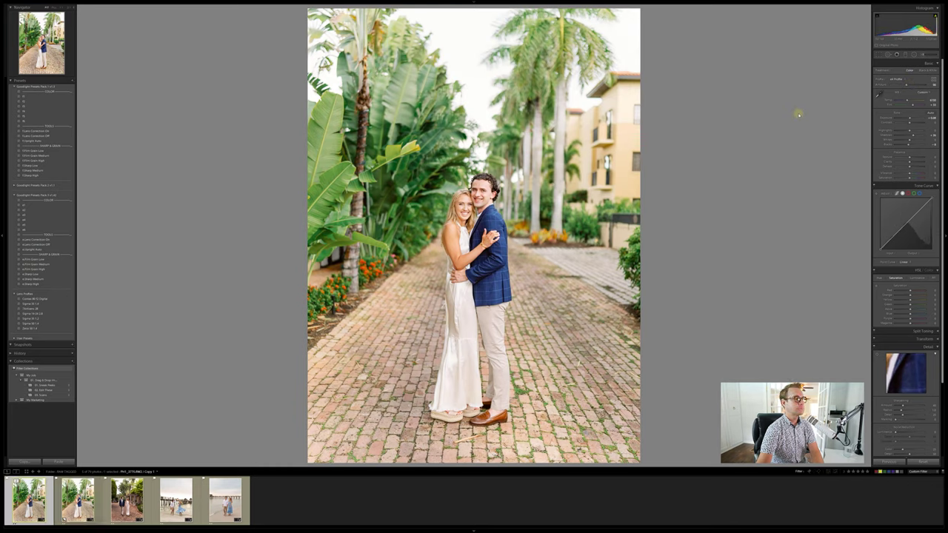
{"action": "key", "text": "Right"}
{"action": "key", "text": "Left"}
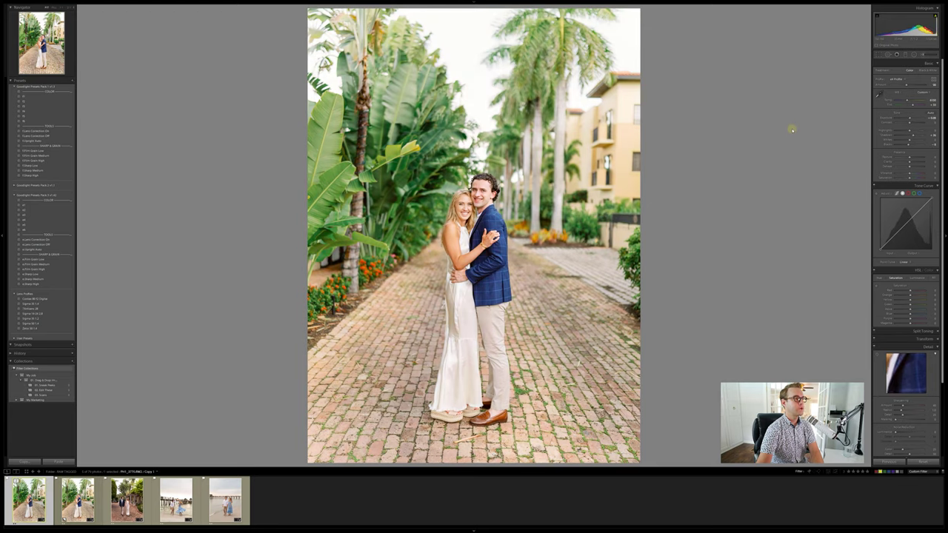
{"action": "key", "text": "Right"}
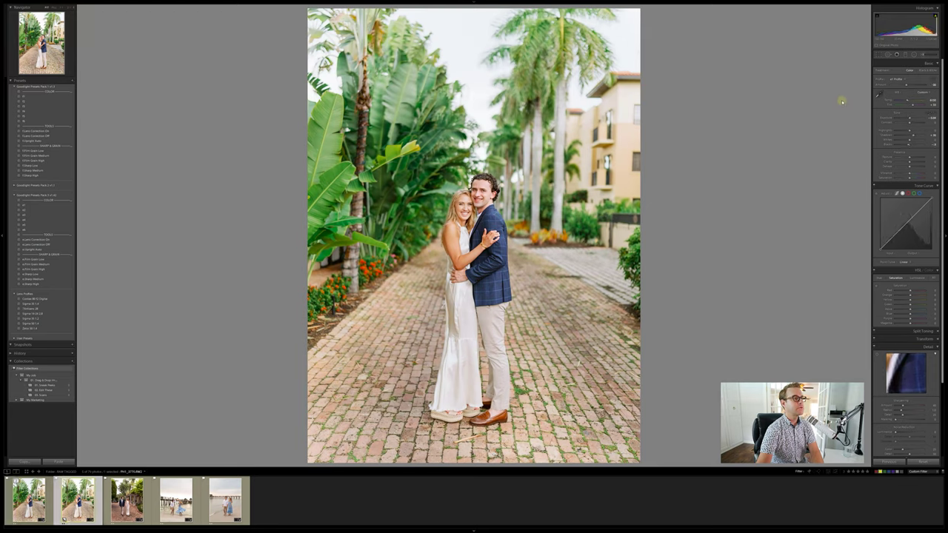
{"action": "key", "text": "Left"}
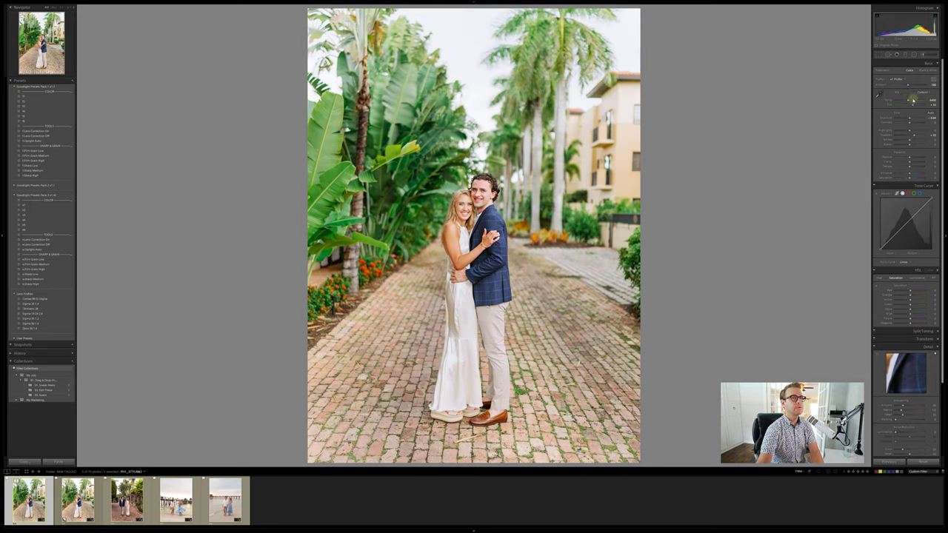
{"action": "key", "text": "Right"}
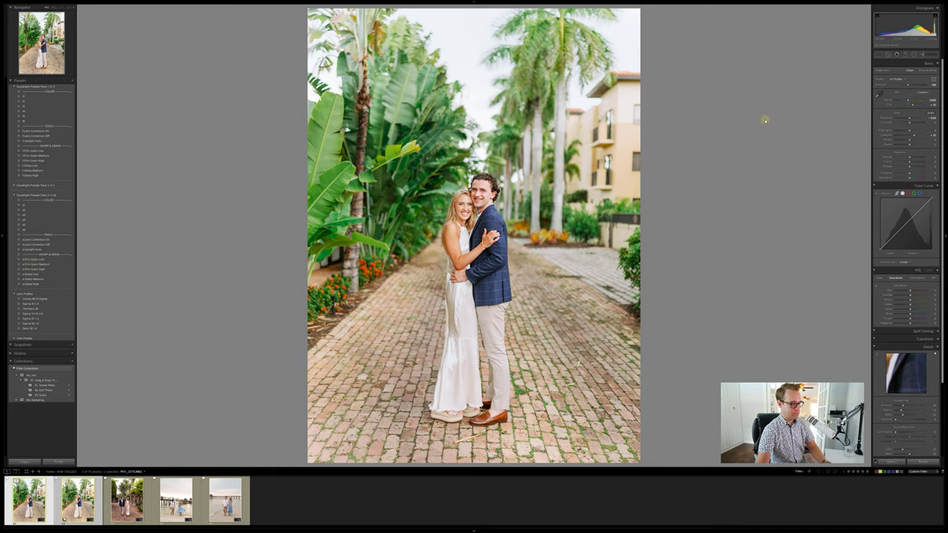
{"action": "key", "text": "c"}
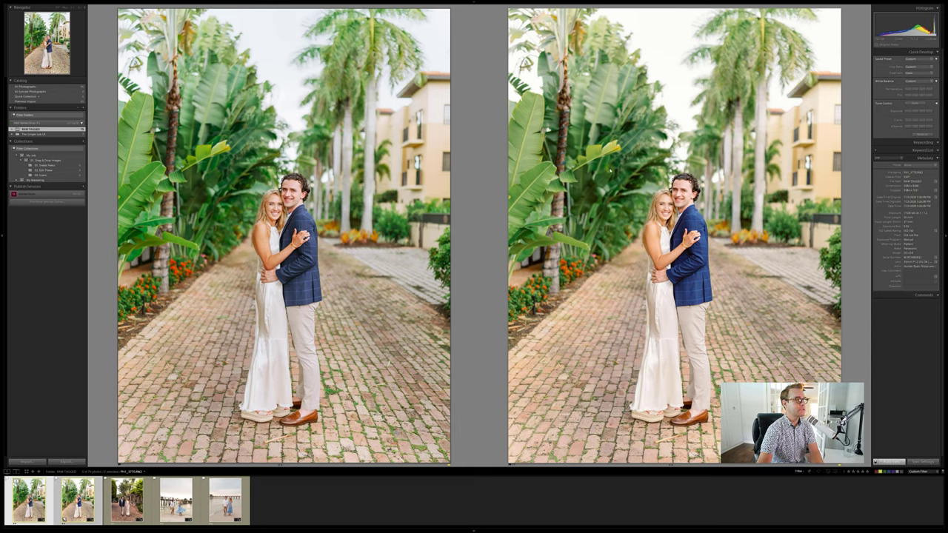
{"action": "key", "text": "ctrl+shift+v"}
{"action": "key", "text": "e"}
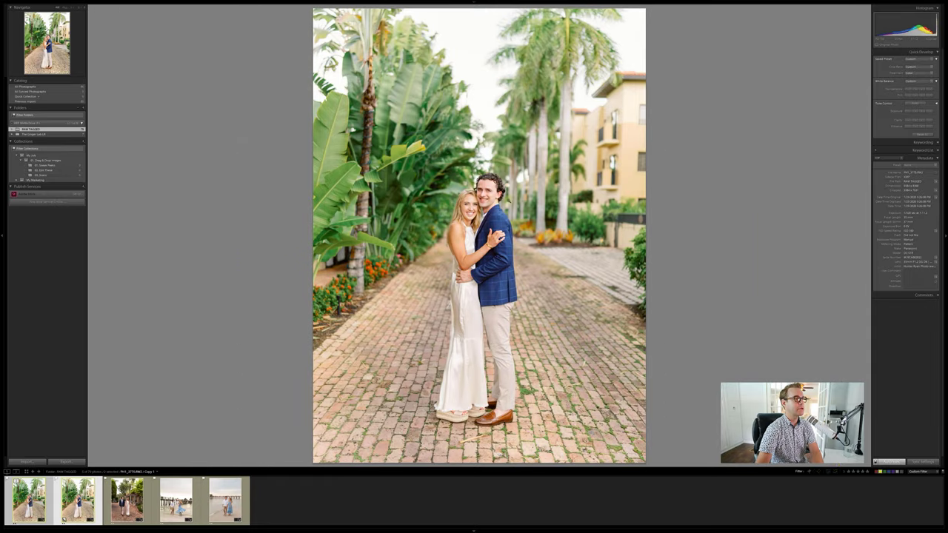
Step: Copy the virtual copy's develop settings and paste them onto the original embracing portrait
{"action": "left_click", "coordinate": [67, 481]}
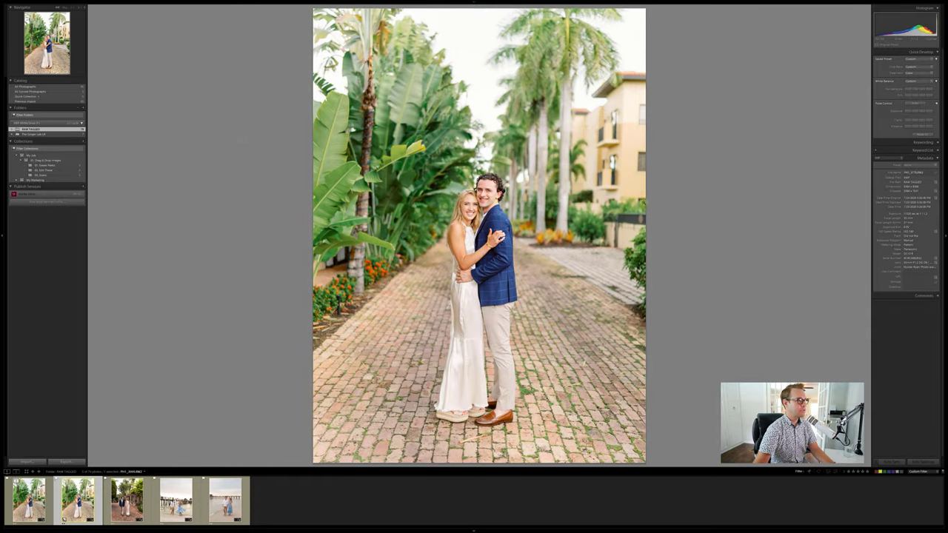
{"action": "key", "text": "d"}
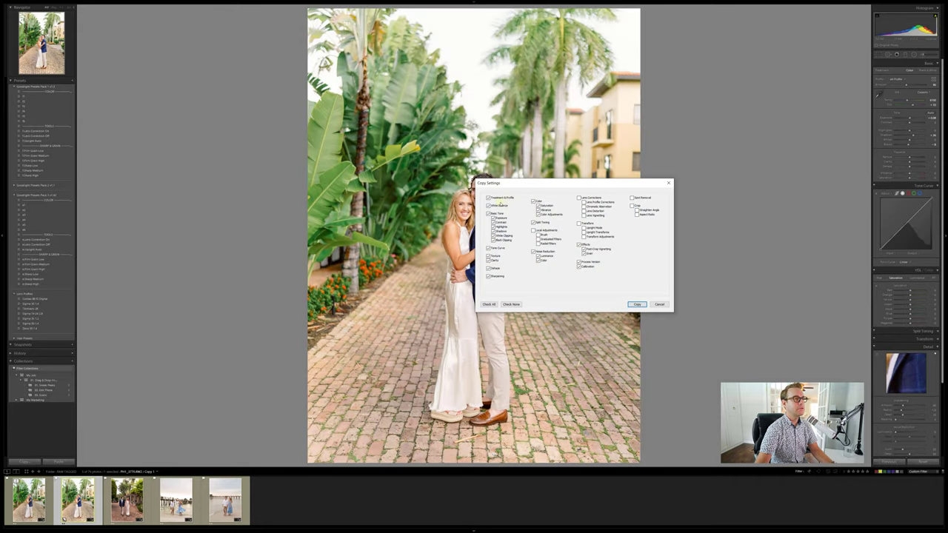
{"action": "left_click", "coordinate": [637, 304]}
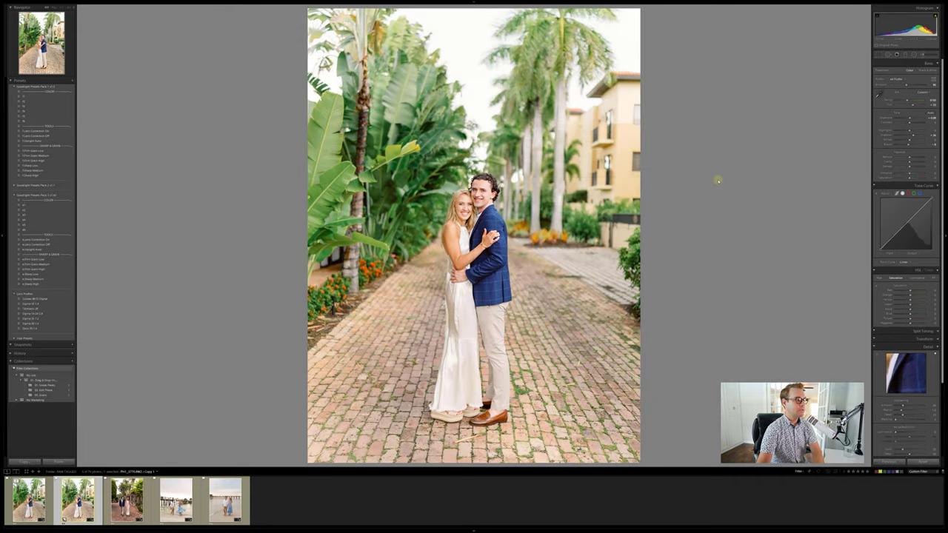
{"action": "key", "text": "shift+Left"}
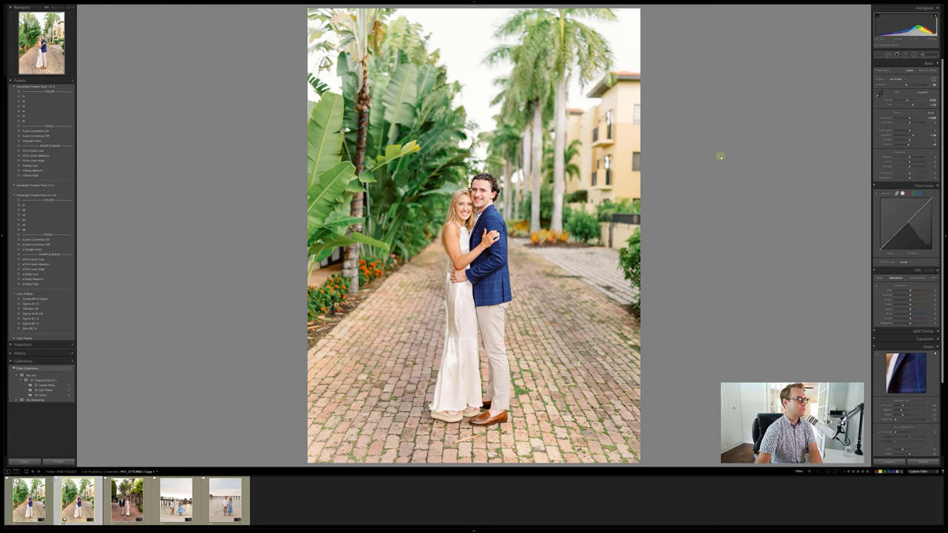
{"action": "key", "text": "ctrl+shift+v"}
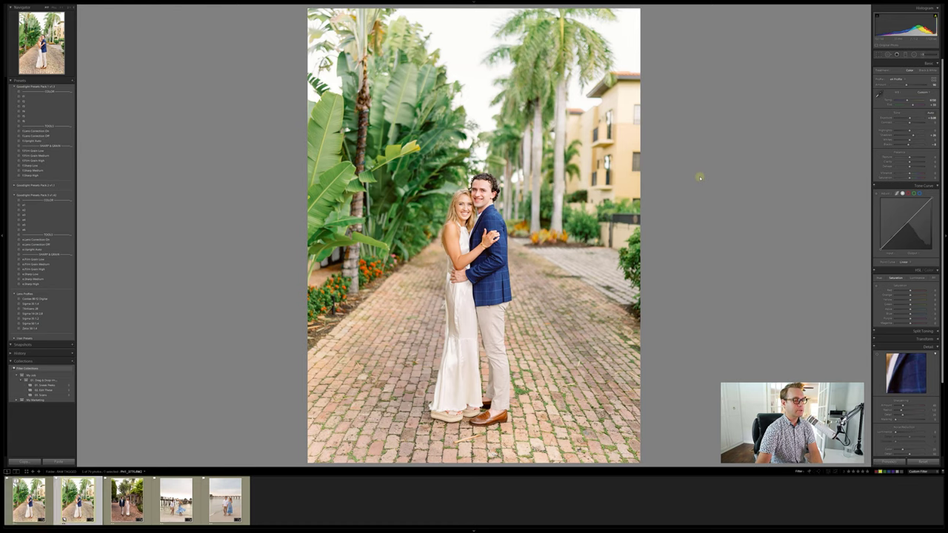
Step: Remove the virtual copy of the embracing portrait and return to the original
{"action": "key", "text": "Delete"}
{"action": "left_click", "coordinate": [484, 270]}
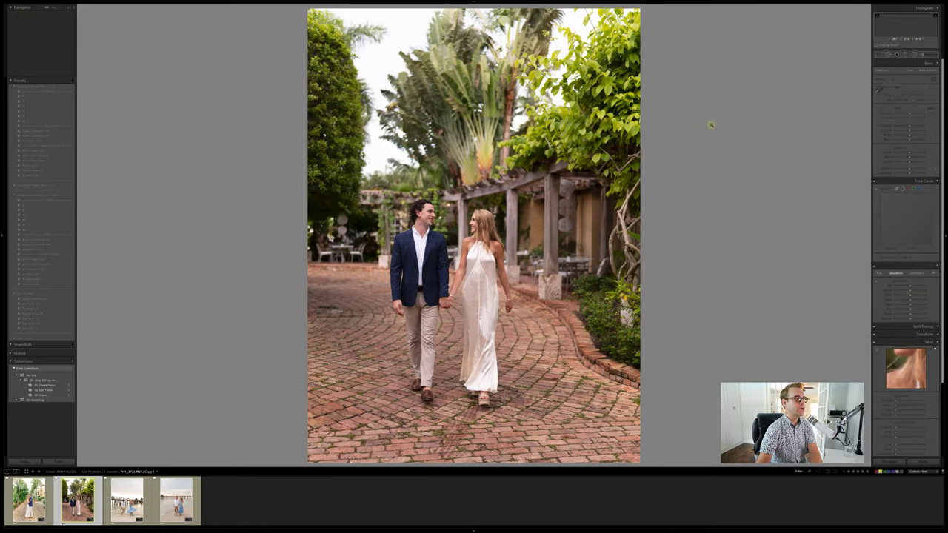
{"action": "key", "text": "Left"}
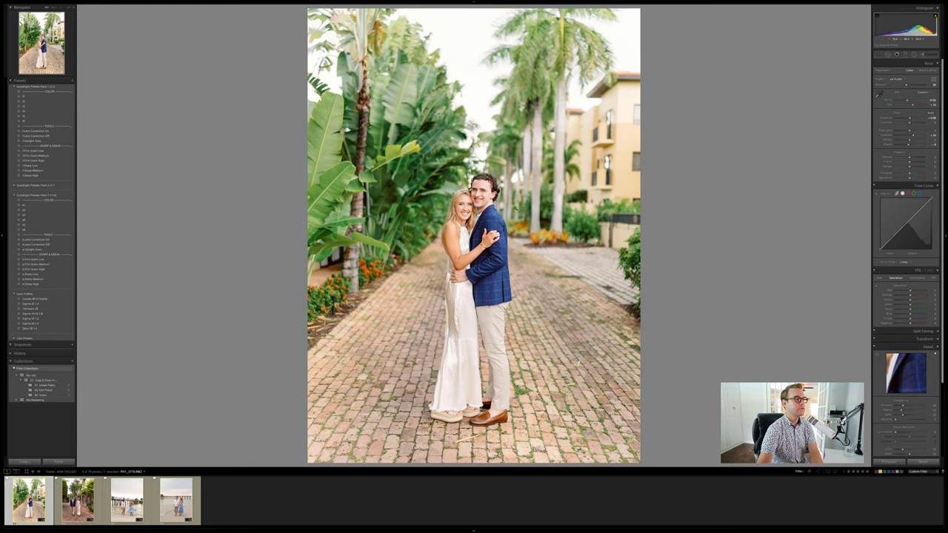
Step: Zoom in on the couple's faces in the embracing portrait and apply the Sharp Medium preset
{"action": "left_click", "coordinate": [466, 210]}
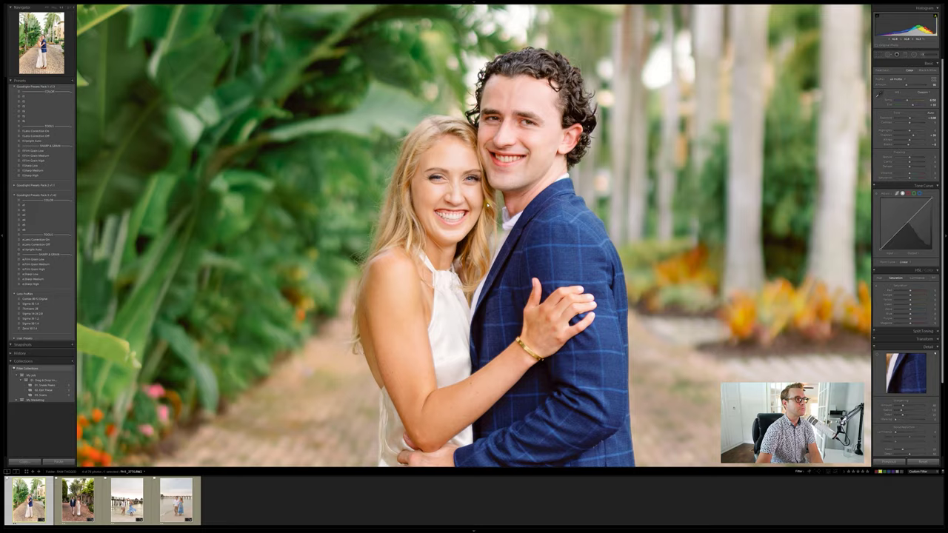
{"action": "left_click", "coordinate": [489, 197]}
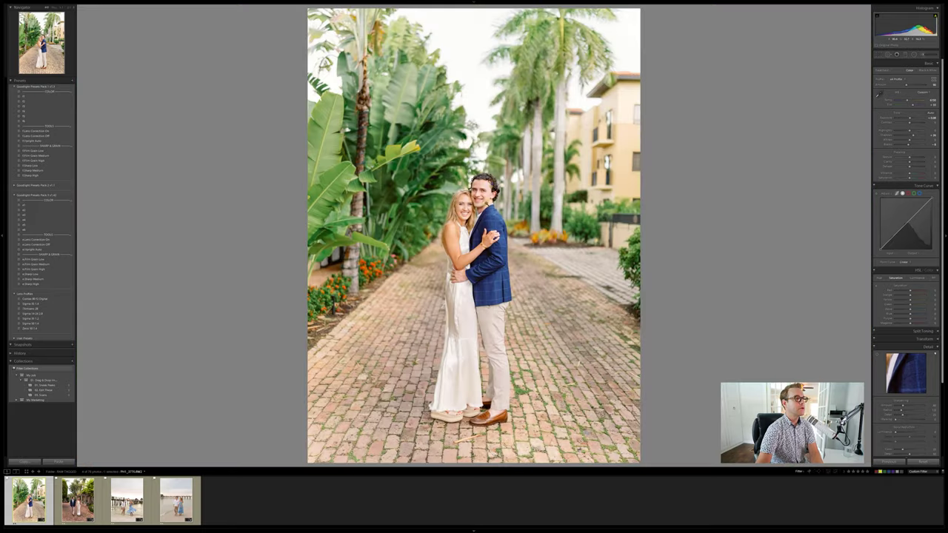
{"action": "left_click", "coordinate": [483, 197]}
{"action": "left_click", "coordinate": [463, 211]}
{"action": "left_click", "coordinate": [475, 202]}
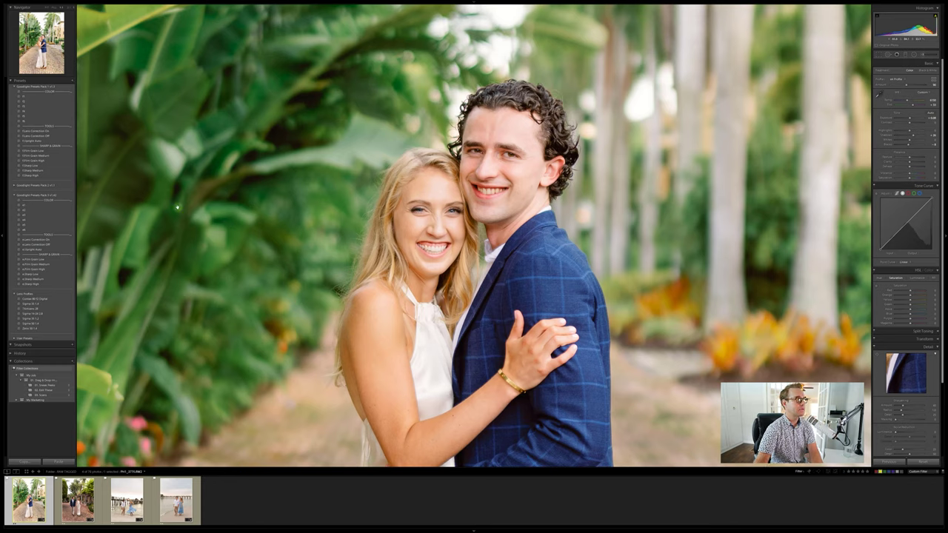
{"action": "left_click", "coordinate": [41, 280]}
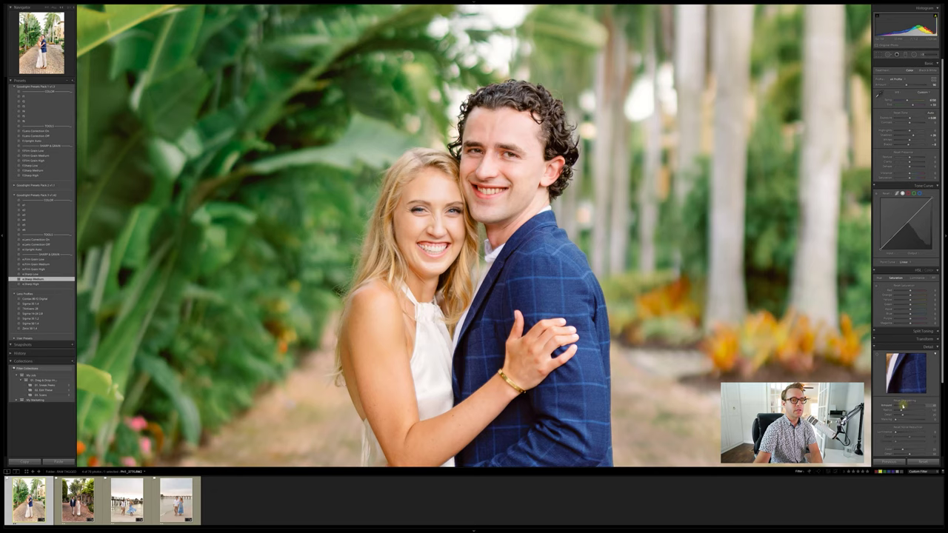
Step: Fine-tune the portrait's sharpening amount and masking using the grayscale preview
{"action": "left_click_drag", "start_coordinate": [902, 405], "coordinate": [901, 406]}
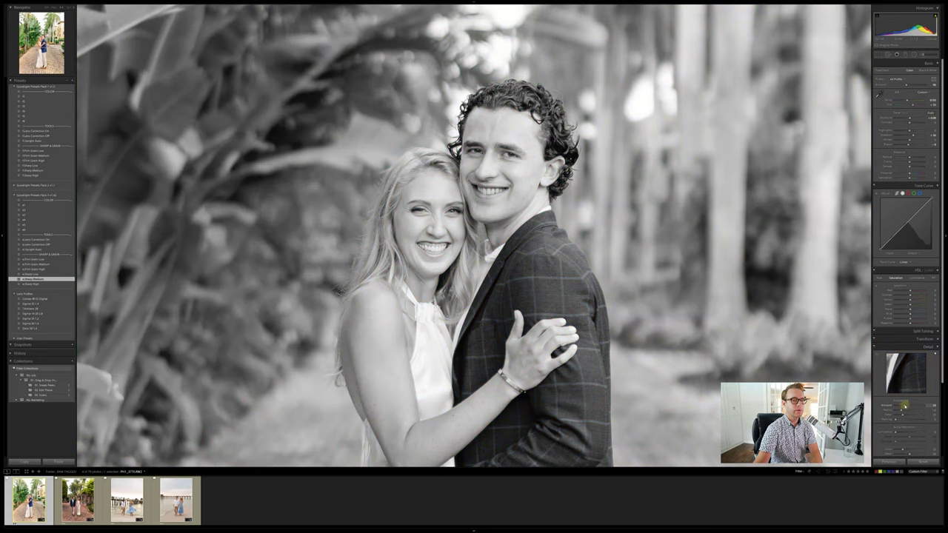
{"action": "left_click_drag", "start_coordinate": [901, 406], "coordinate": [922, 419]}
{"action": "left_click", "coordinate": [898, 410], "text": "alt"}
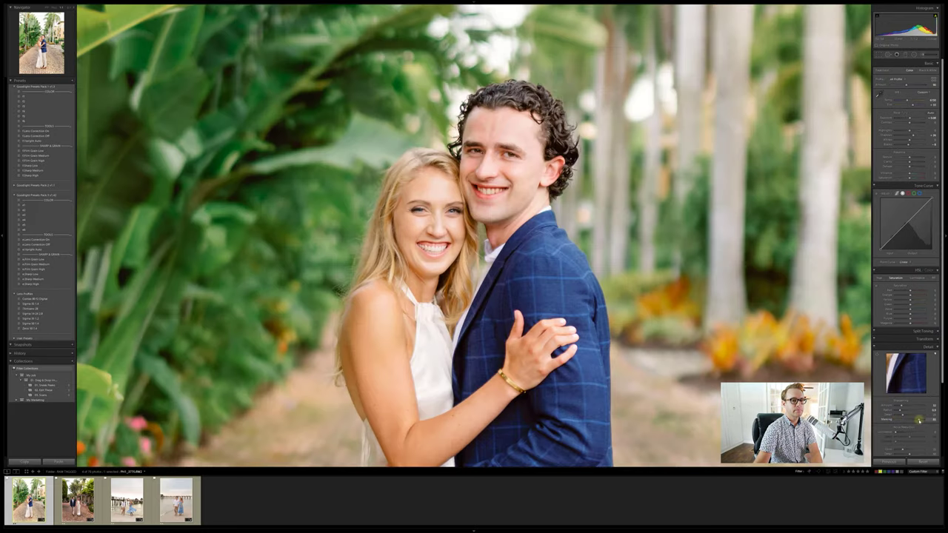
Step: Apply the Film Grain Medium preset to the embracing portrait, inspect the faces up close, and return to the full view
{"action": "left_click_drag", "start_coordinate": [482, 167], "coordinate": [478, 145]}
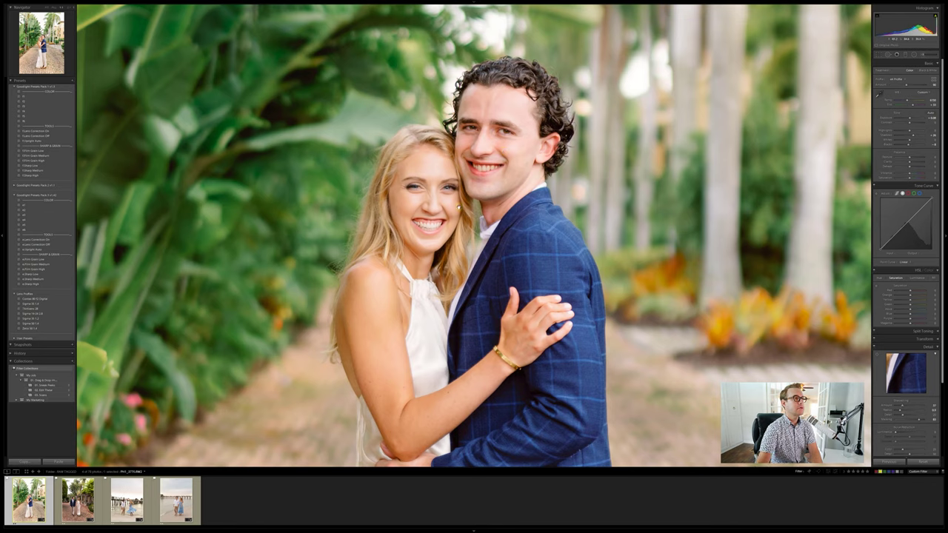
{"action": "left_click", "coordinate": [43, 263]}
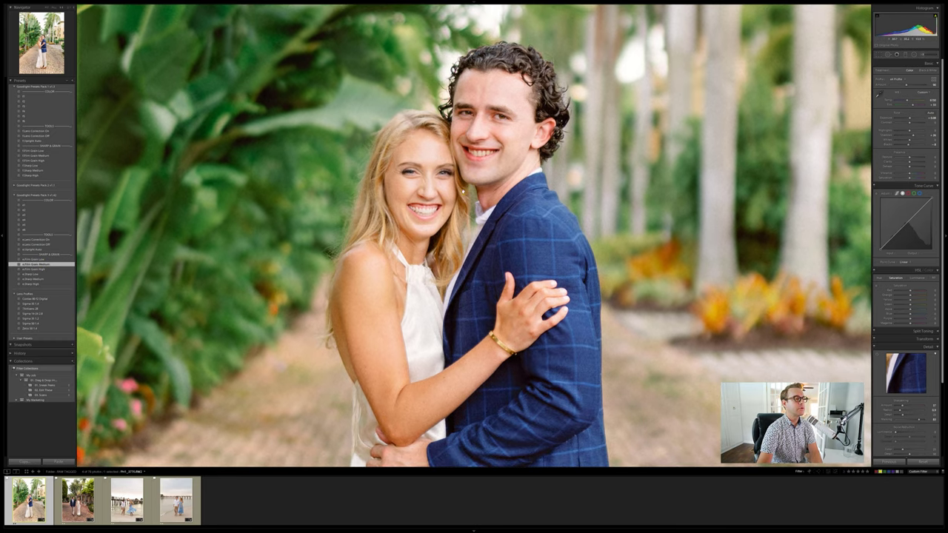
{"action": "left_click", "coordinate": [465, 191]}
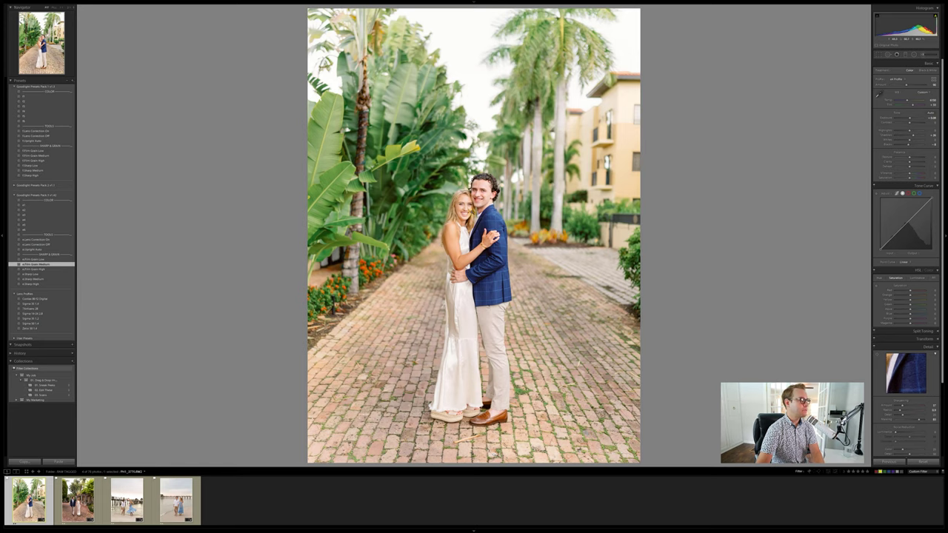
Step: Lock the embracing portrait to the second window as a reference beside the main photo, and check it against the neighbouring photo
{"action": "right_click", "coordinate": [478, 206]}
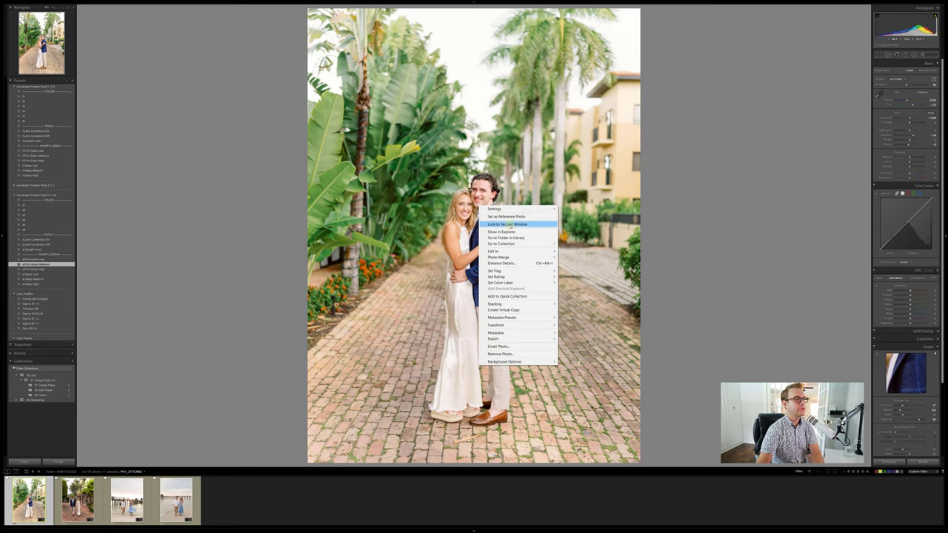
{"action": "left_click", "coordinate": [507, 224]}
{"action": "left_click_drag", "start_coordinate": [204, 43], "coordinate": [314, 51]}
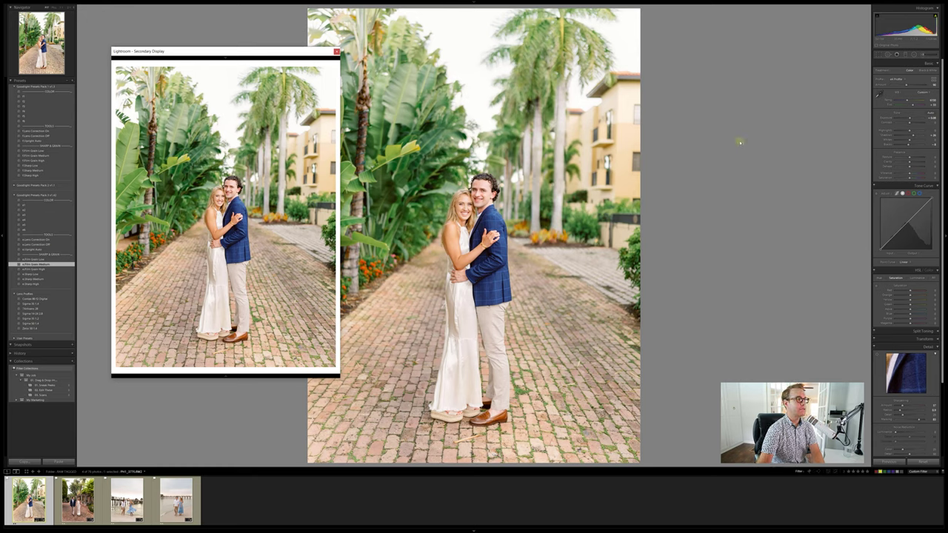
{"action": "left_click_drag", "start_coordinate": [310, 51], "coordinate": [285, 44]}
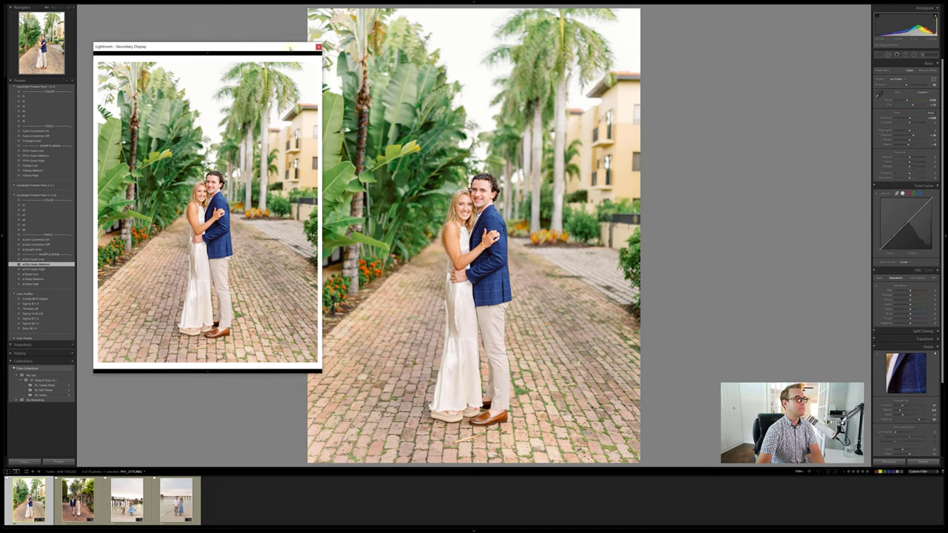
{"action": "key", "text": "Right"}
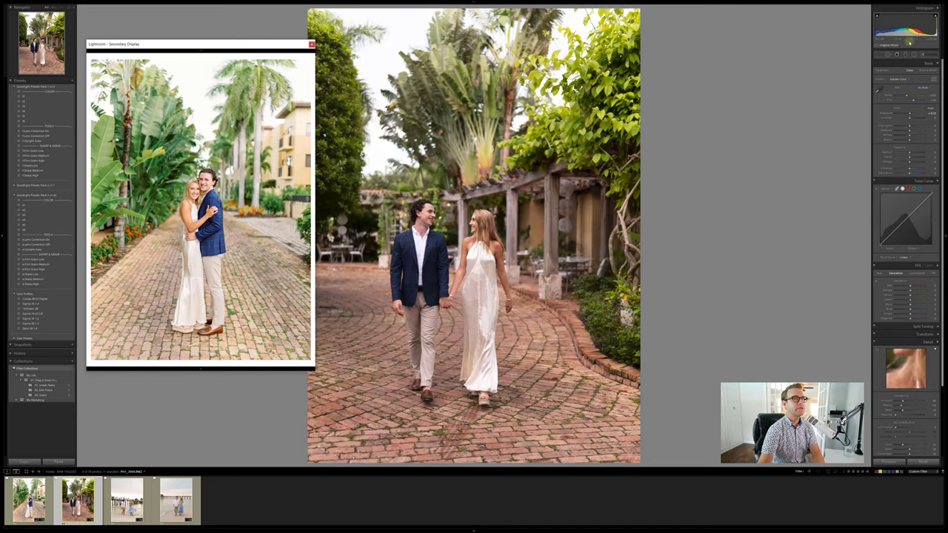
{"action": "key", "text": "Left"}
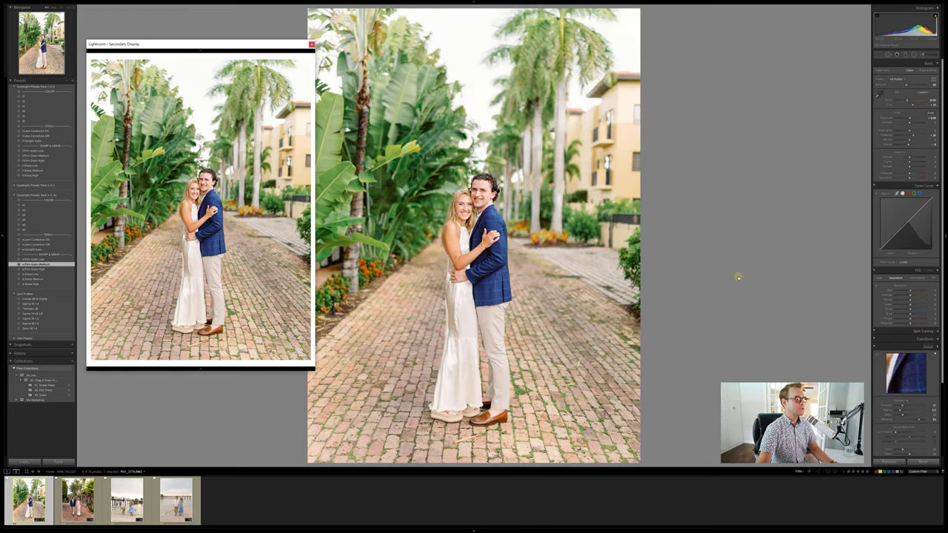
Step: Show the unfiltered gallery, copy the portrait's settings without white balance, exposure and crop, and apply them to all photos
{"action": "left_click", "coordinate": [879, 472]}
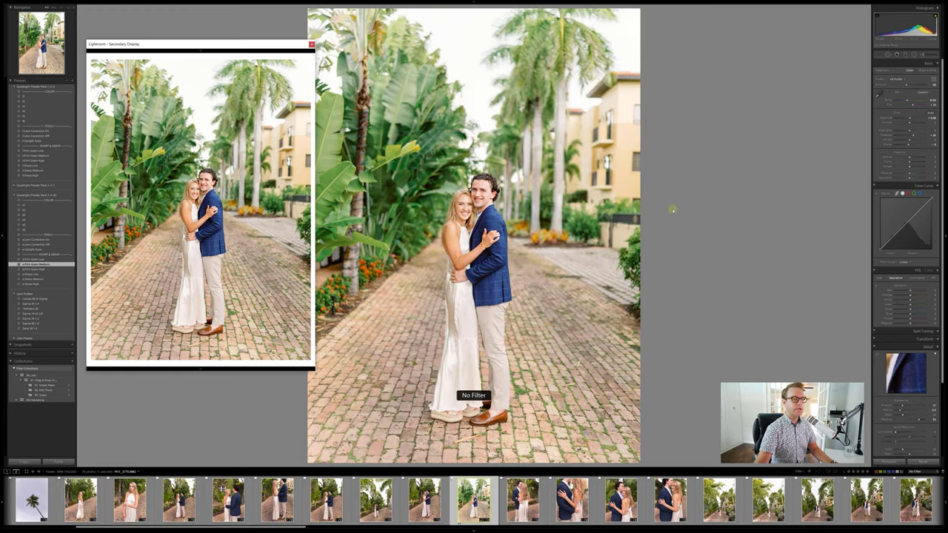
{"action": "key", "text": "ctrl+shift+c"}
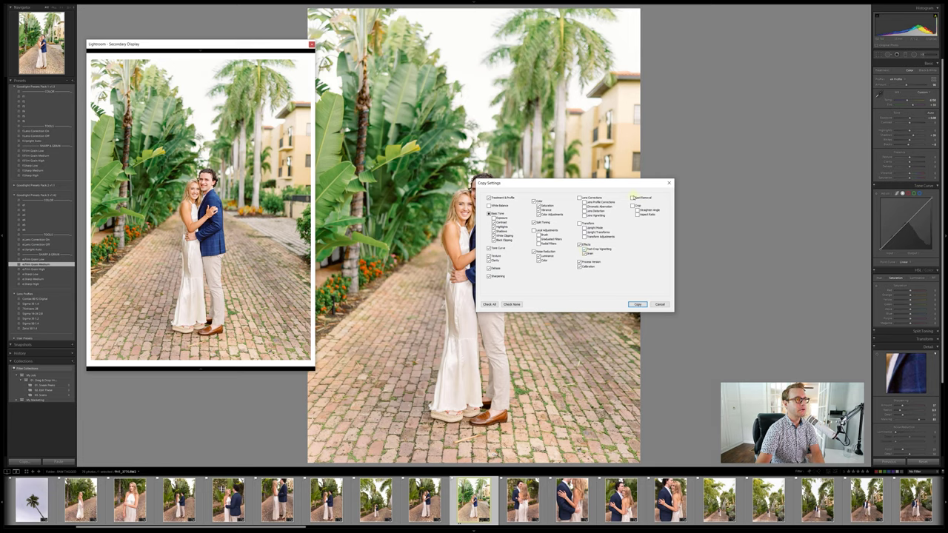
{"action": "left_click", "coordinate": [637, 304]}
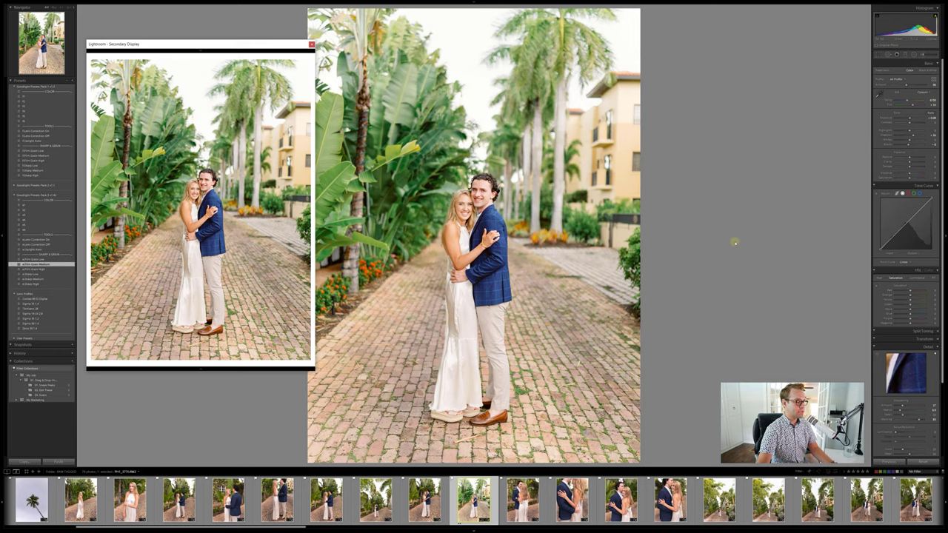
{"action": "key", "text": "ctrl+a"}
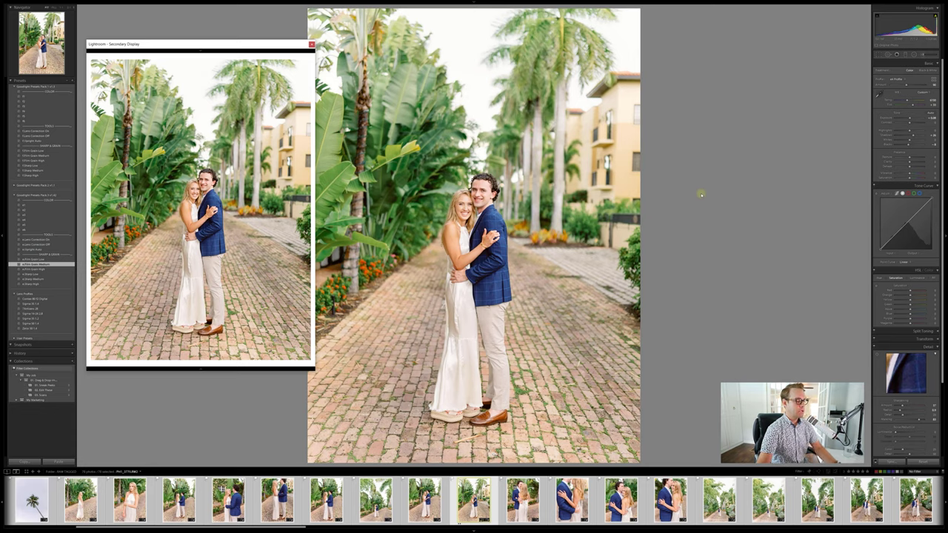
Step: Build standard-sized previews for all the selected photos in the Library module
{"action": "key", "text": "e"}
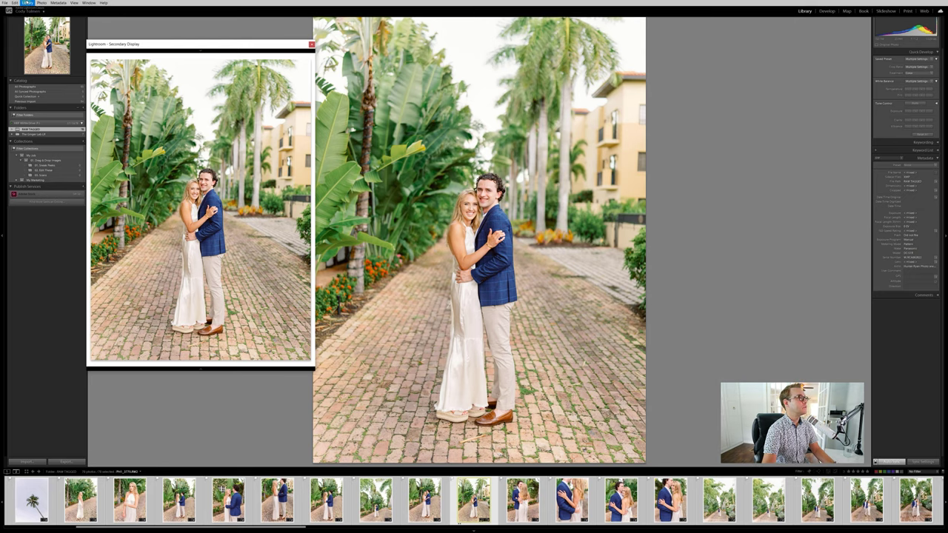
{"action": "left_click", "coordinate": [27, 2]}
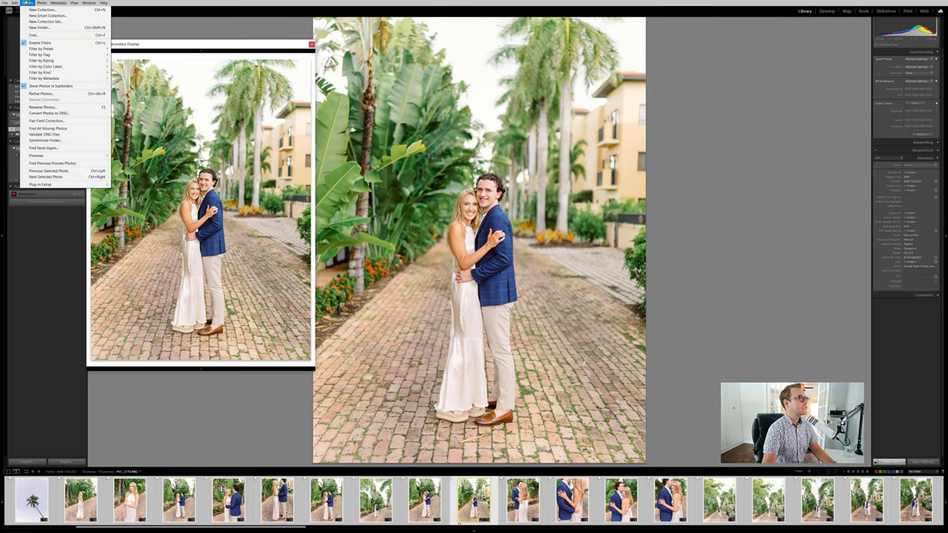
{"action": "mouse_move", "coordinate": [96, 159]}
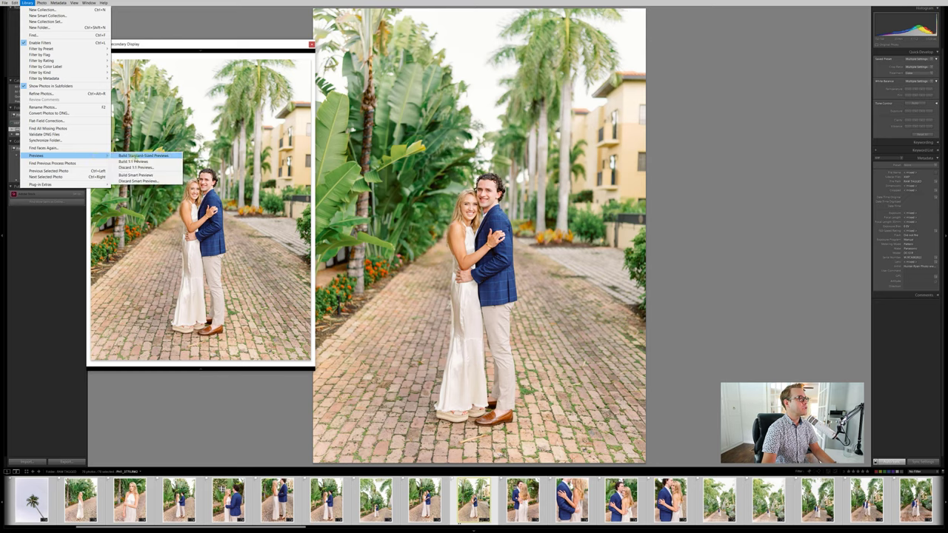
{"action": "left_click", "coordinate": [138, 156]}
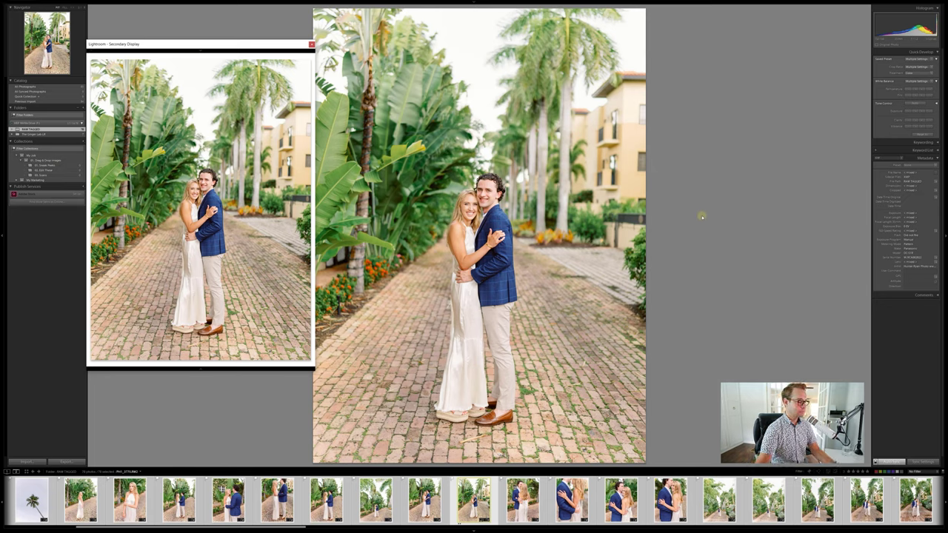
Step: Return to the Develop module with only the embracing portrait selected and restore the yellow-label filter
{"action": "key", "text": "d"}
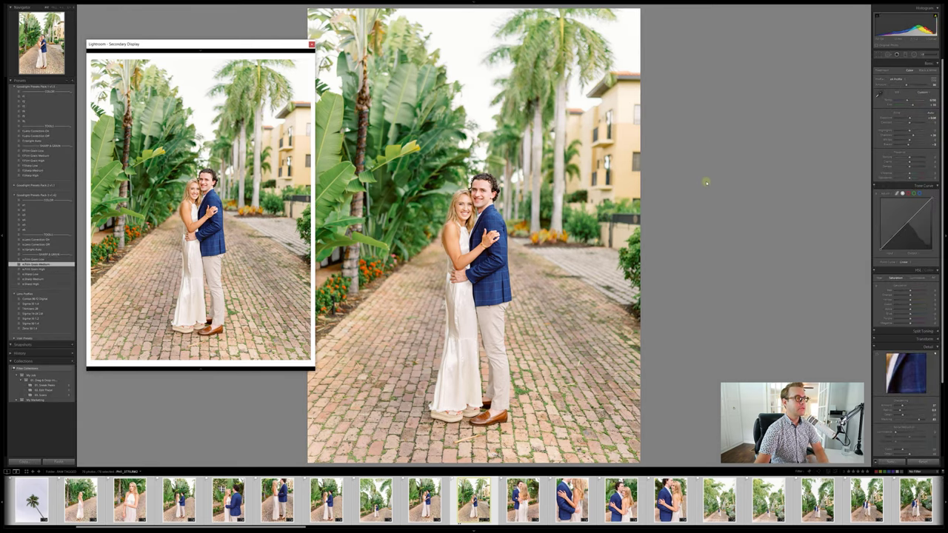
{"action": "left_click", "coordinate": [487, 500]}
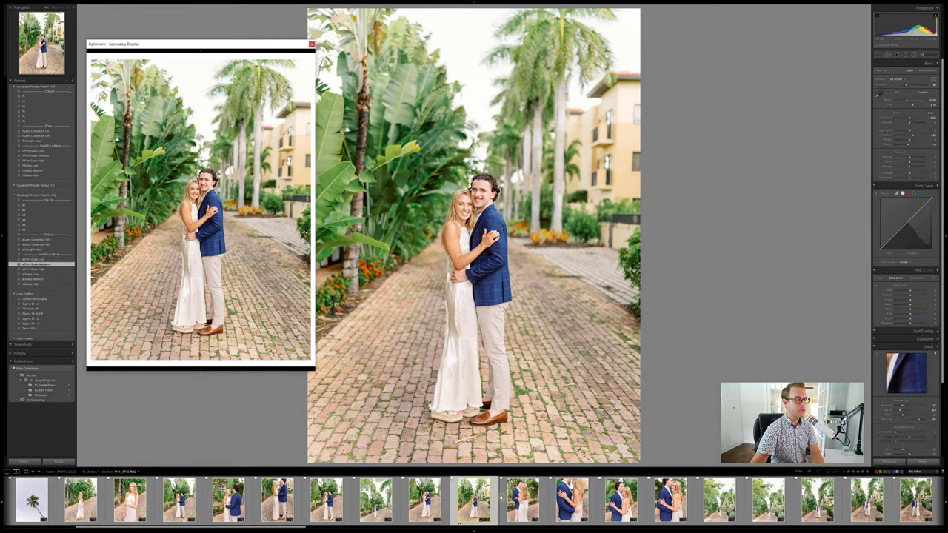
{"action": "left_click", "coordinate": [880, 471]}
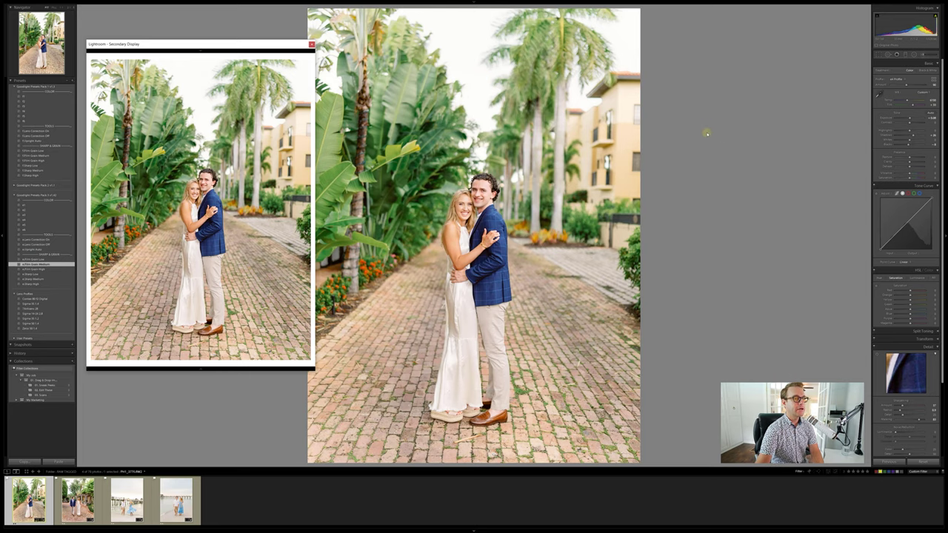
Step: Move on to the photo of the couple walking and adjust its white balance temperature against the locked reference
{"action": "key", "text": "Right"}
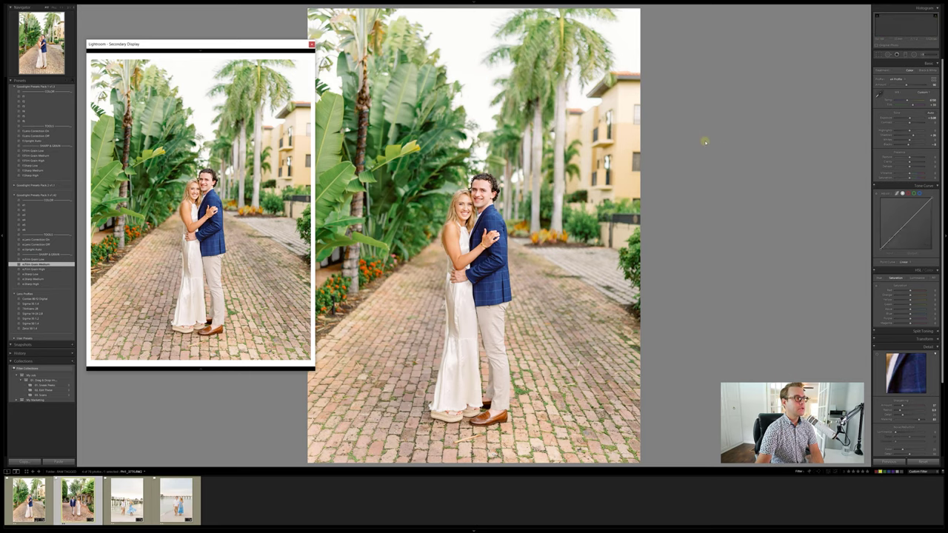
{"action": "left_click_drag", "start_coordinate": [886, 94], "coordinate": [904, 99]}
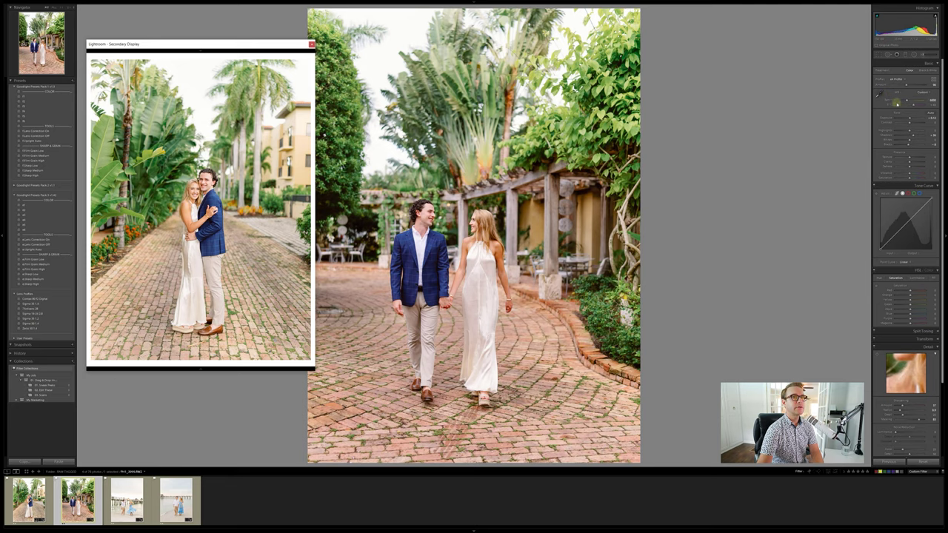
Step: Go back to the embracing portrait and vary its profile amount between weaker and stronger looks, leaving it on a stronger setting
{"action": "key", "text": "Left"}
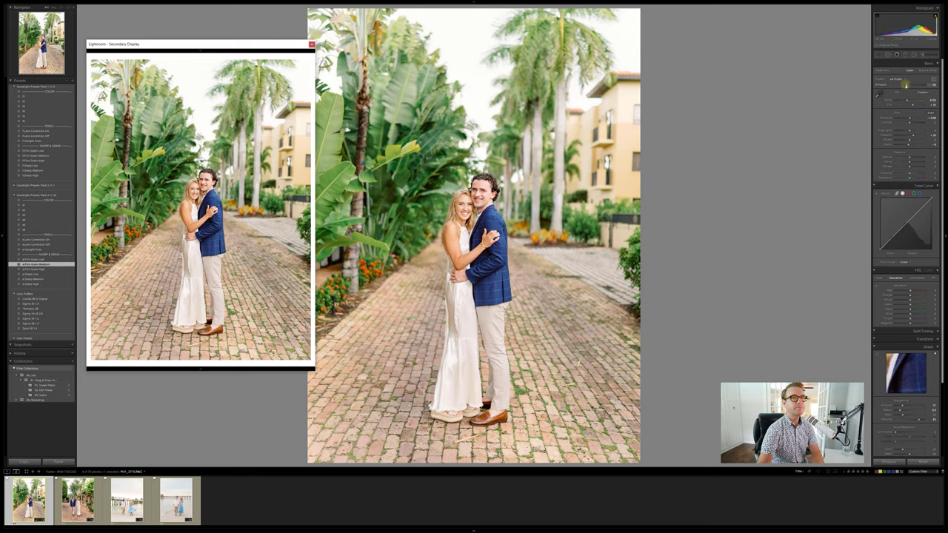
{"action": "left_click_drag", "start_coordinate": [903, 84], "coordinate": [889, 84]}
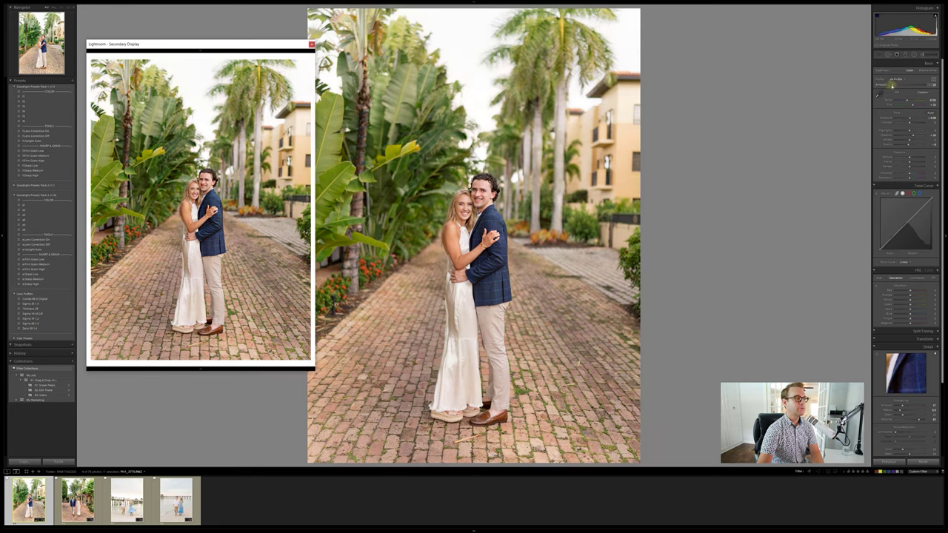
{"action": "left_click_drag", "start_coordinate": [892, 86], "coordinate": [896, 84]}
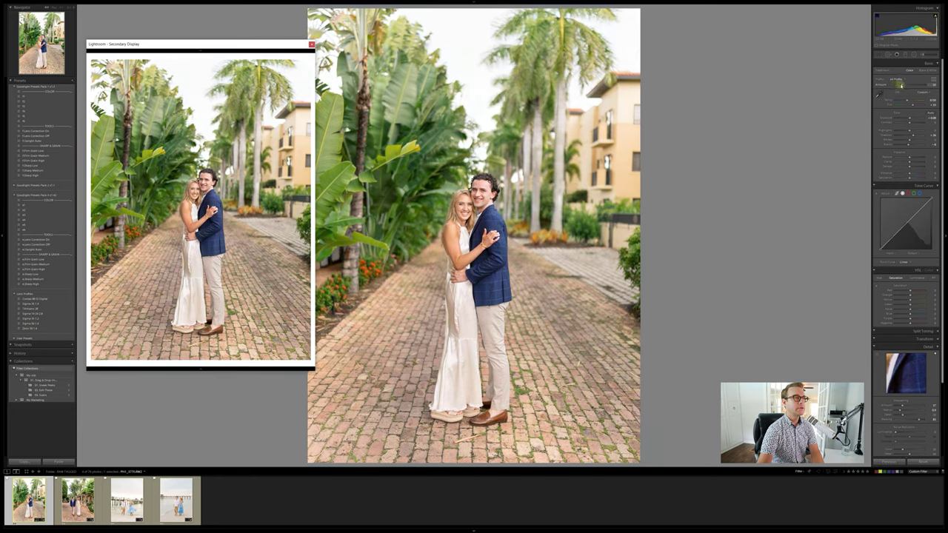
{"action": "left_click_drag", "start_coordinate": [904, 86], "coordinate": [905, 85]}
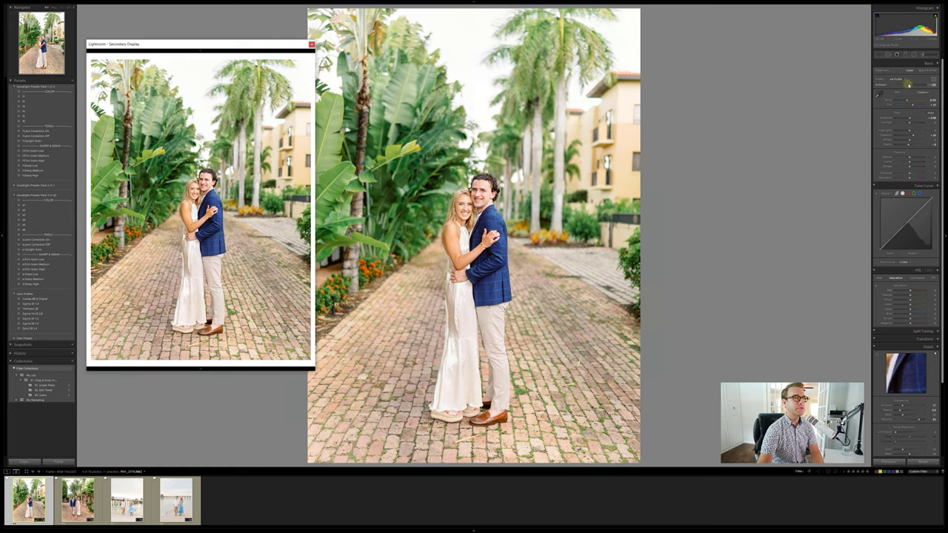
{"action": "left_click_drag", "start_coordinate": [906, 85], "coordinate": [907, 85]}
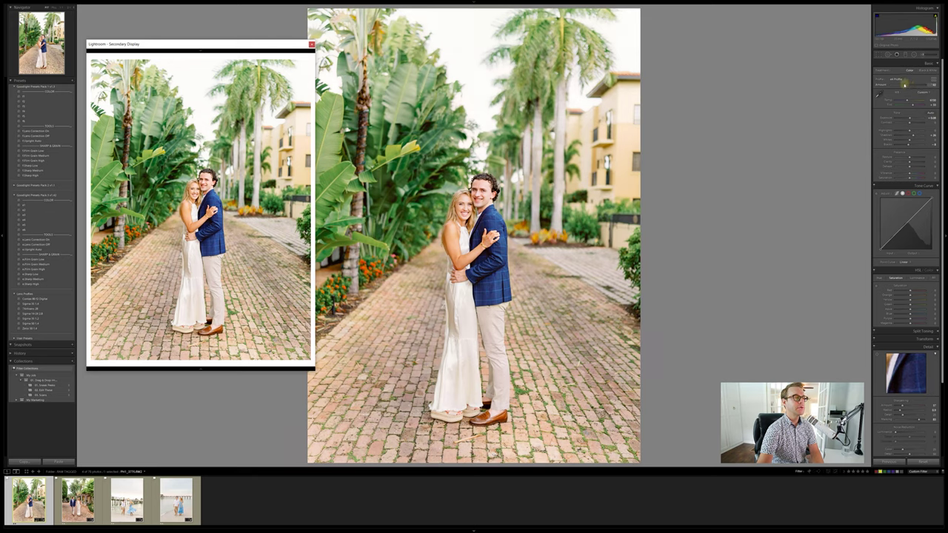
{"action": "mouse_move", "coordinate": [901, 83]}
{"action": "left_mouse_down"}
{"action": "mouse_move", "coordinate": [892, 84]}
{"action": "mouse_move", "coordinate": [901, 83]}
{"action": "left_mouse_up"}
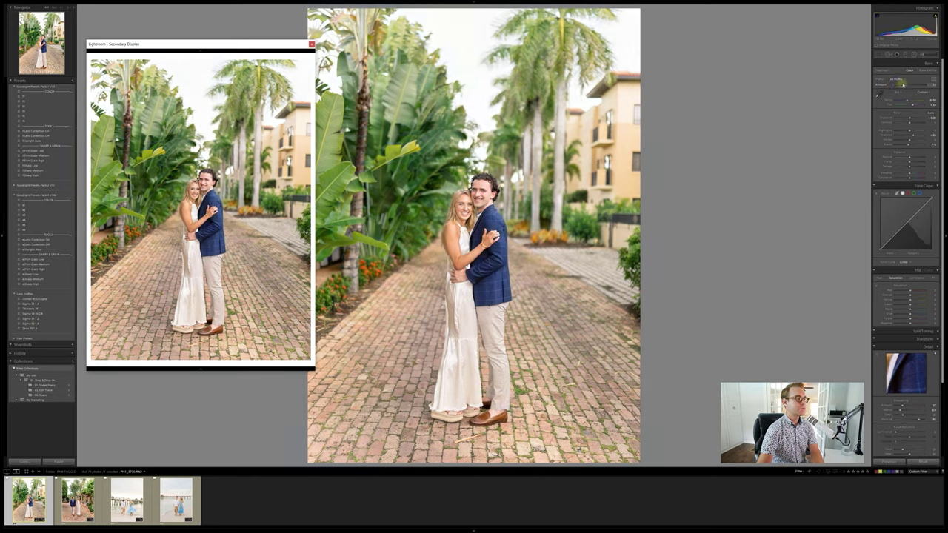
{"action": "left_click_drag", "start_coordinate": [905, 85], "coordinate": [908, 85]}
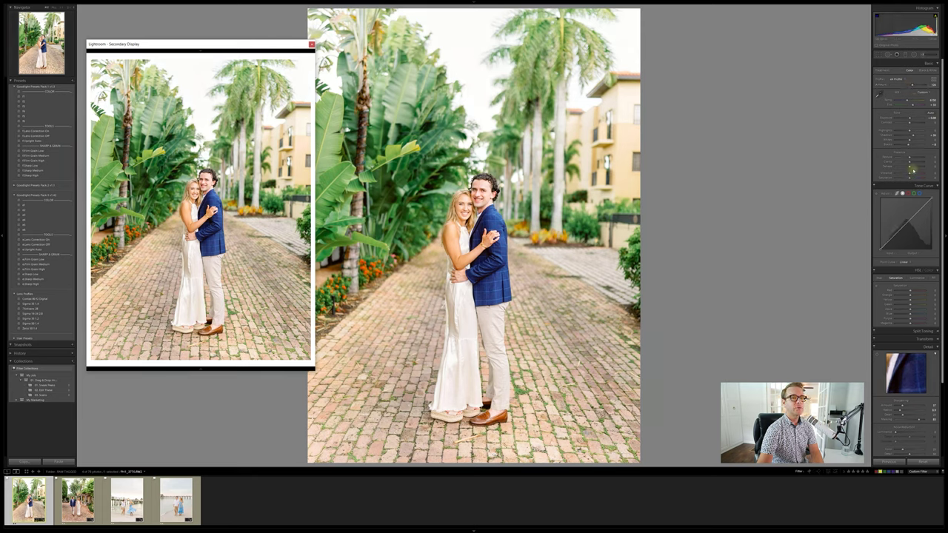
{"action": "scroll", "coordinate": [912, 170], "scroll_direction": "down", "scroll_amount": 4}
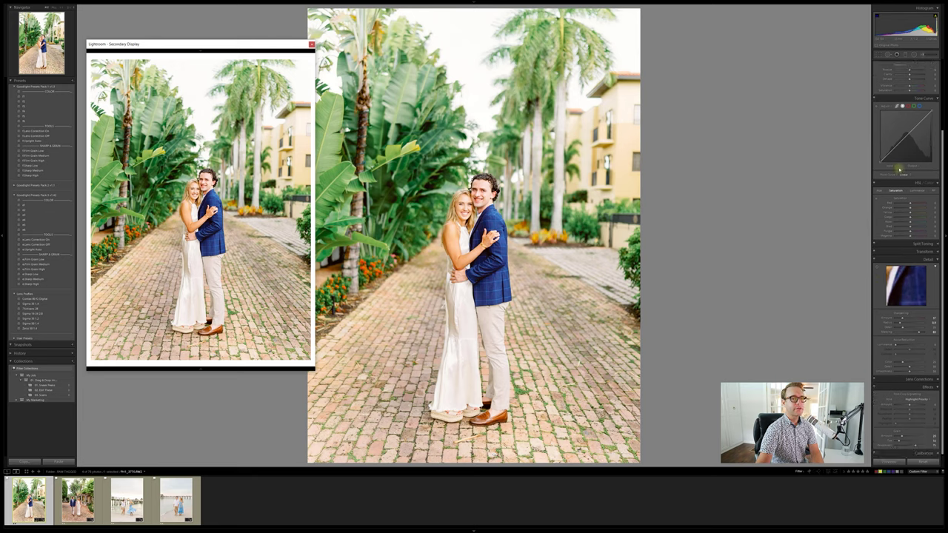
Step: Reduce the profile amount on the embracing portrait to a softer look
{"action": "scroll", "coordinate": [900, 169], "scroll_direction": "up", "scroll_amount": 4}
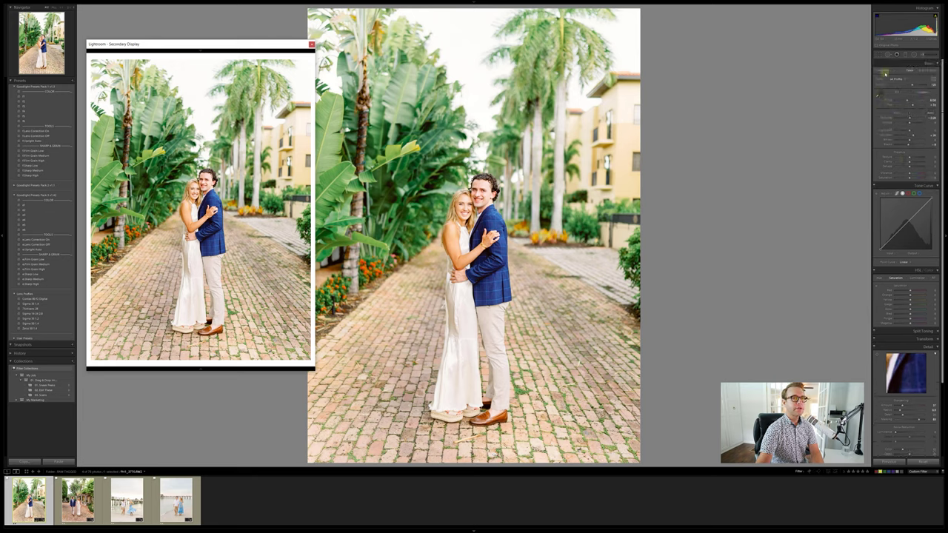
{"action": "mouse_move", "coordinate": [912, 85]}
{"action": "left_mouse_down"}
{"action": "mouse_move", "coordinate": [896, 84]}
{"action": "mouse_move", "coordinate": [905, 84]}
{"action": "left_mouse_up"}
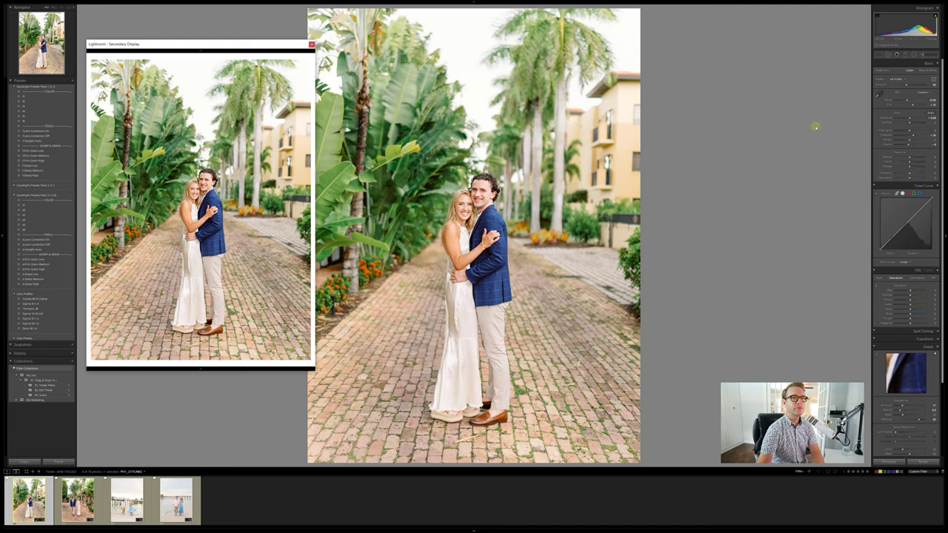
Step: Raise the exposure of the walking couple photo and fine-tune its temperature and tint against the locked reference
{"action": "key", "text": "Right"}
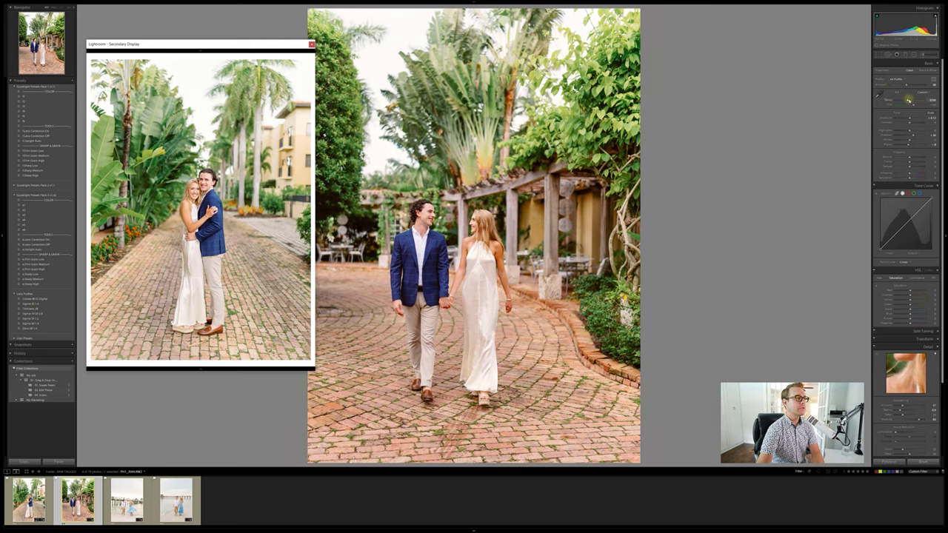
{"action": "left_click_drag", "start_coordinate": [905, 28], "coordinate": [916, 29]}
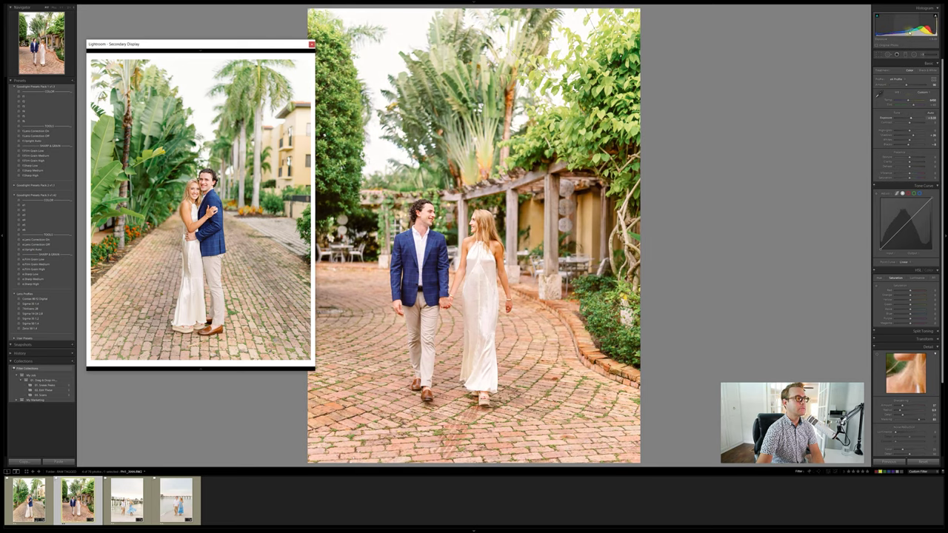
{"action": "left_click", "coordinate": [931, 104]}
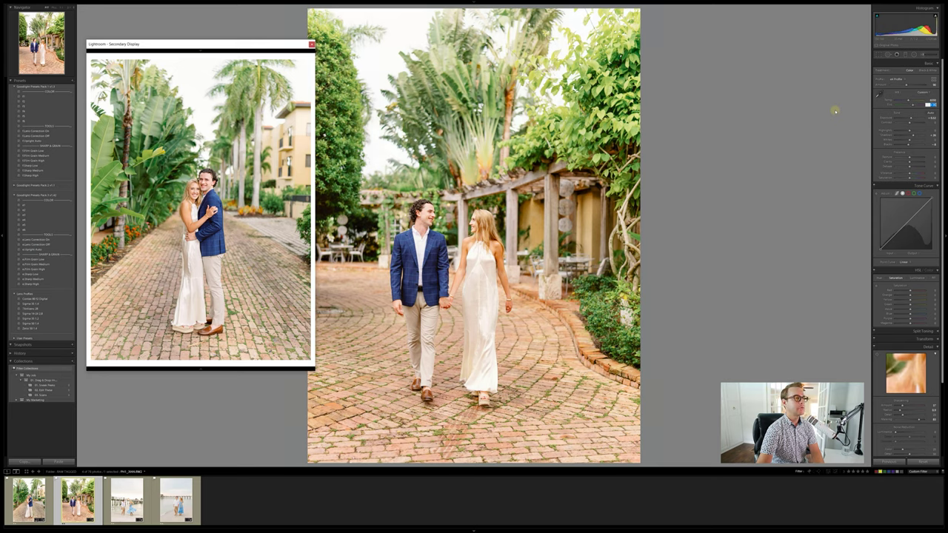
{"action": "left_click", "coordinate": [902, 101]}
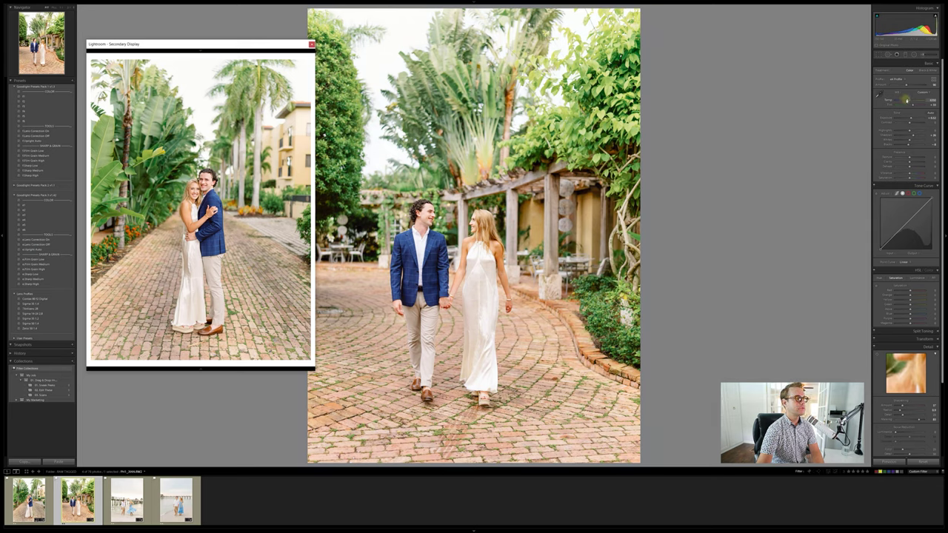
{"action": "left_click", "coordinate": [929, 104]}
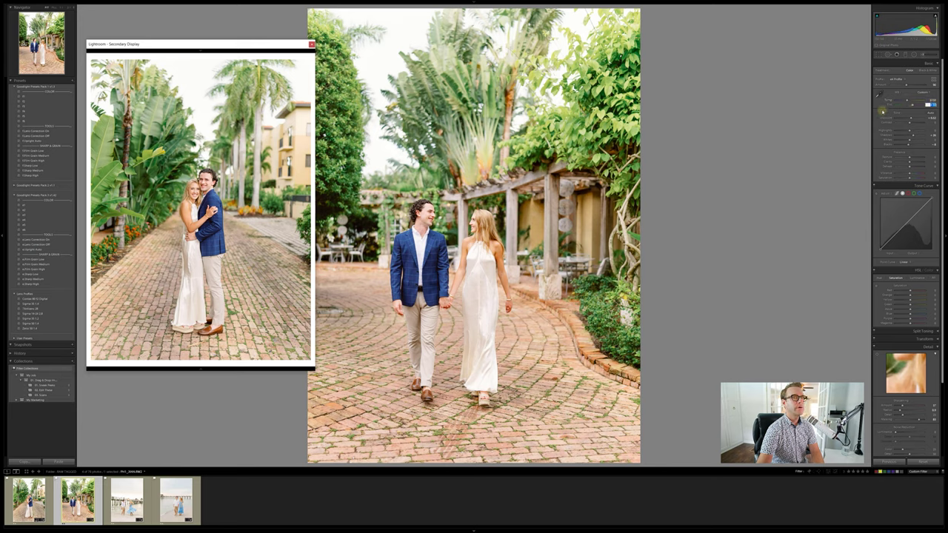
{"action": "key", "text": "Return"}
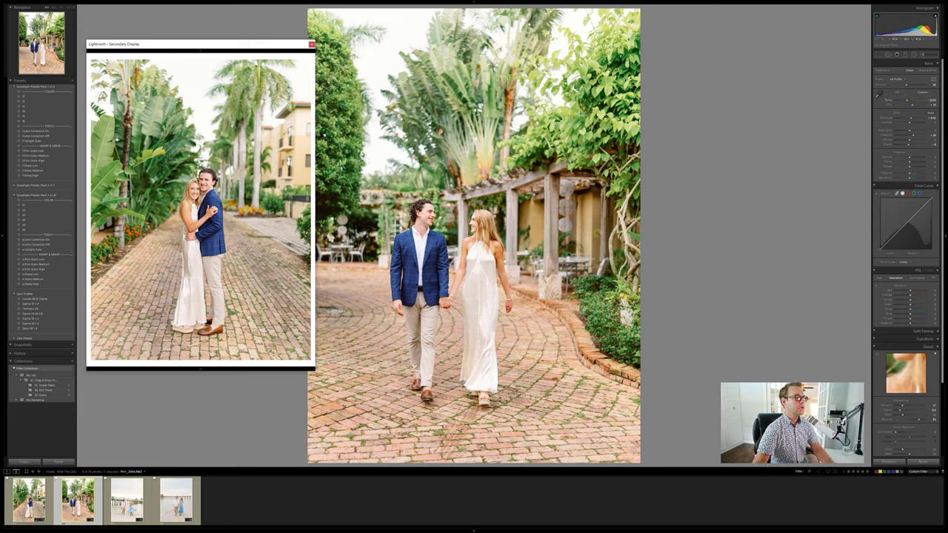
Step: Select the embracing portrait along with the walking photo, compare them side by side and move the reference window out of the way
{"action": "left_click", "coordinate": [33, 499], "text": "ctrl"}
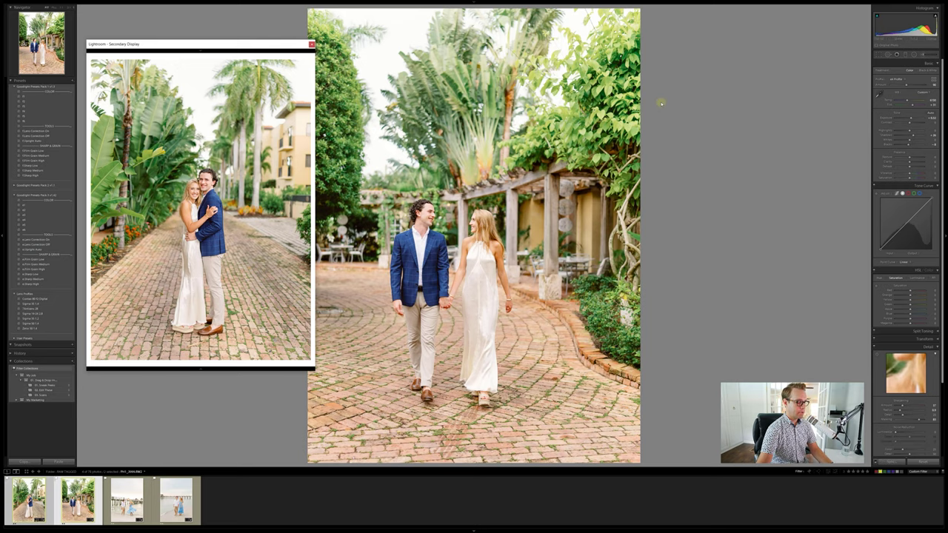
{"action": "key", "text": "c"}
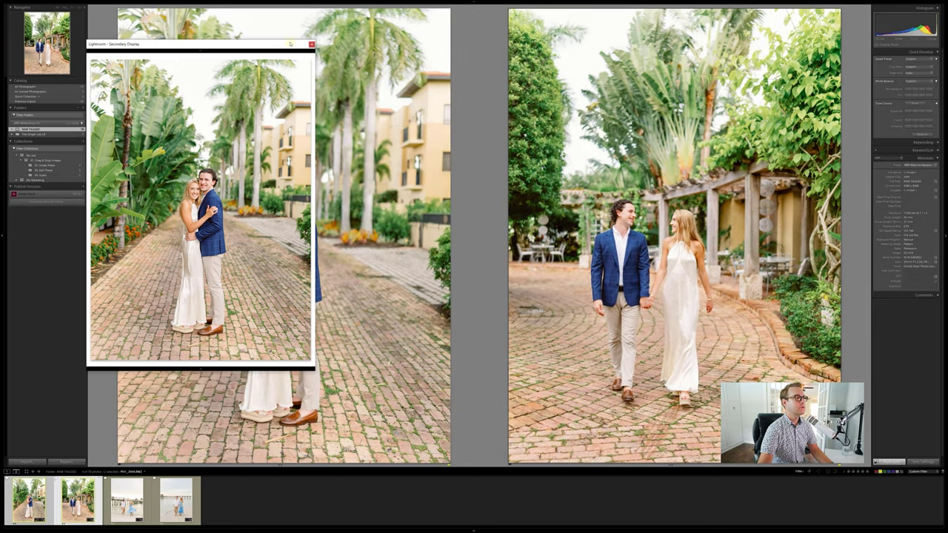
{"action": "left_click_drag", "start_coordinate": [289, 44], "coordinate": [212, 61]}
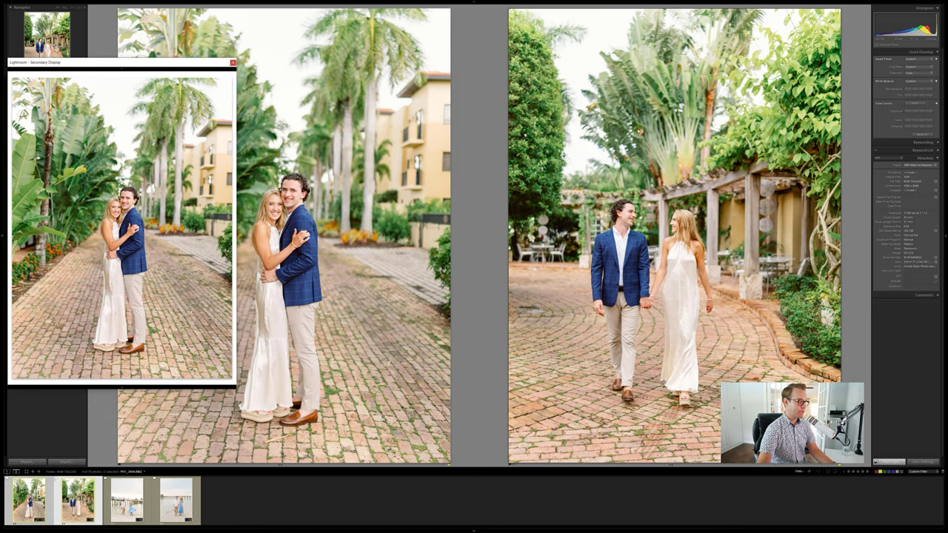
{"action": "key", "text": "c"}
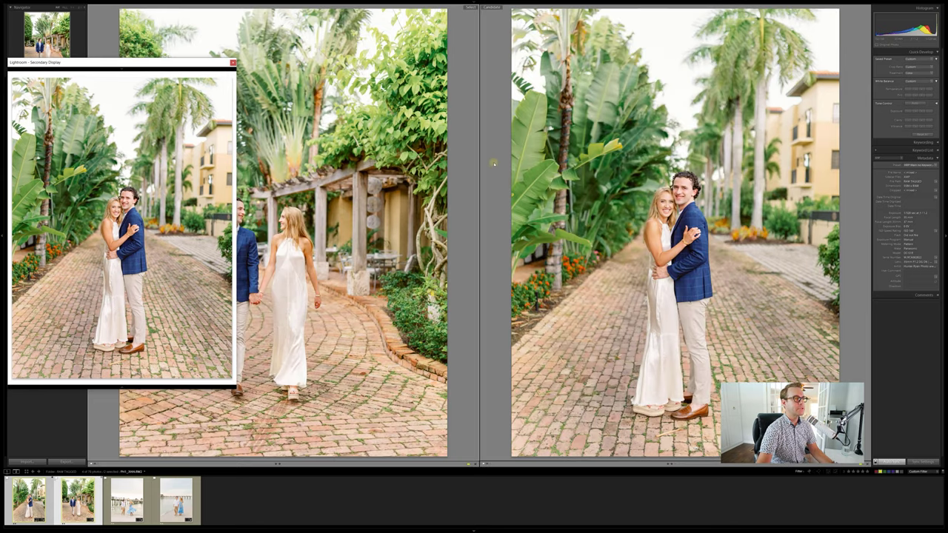
Step: Compare the skin tones in both photos up close, and return to the full walking photo in the Develop module
{"action": "left_click", "coordinate": [297, 229]}
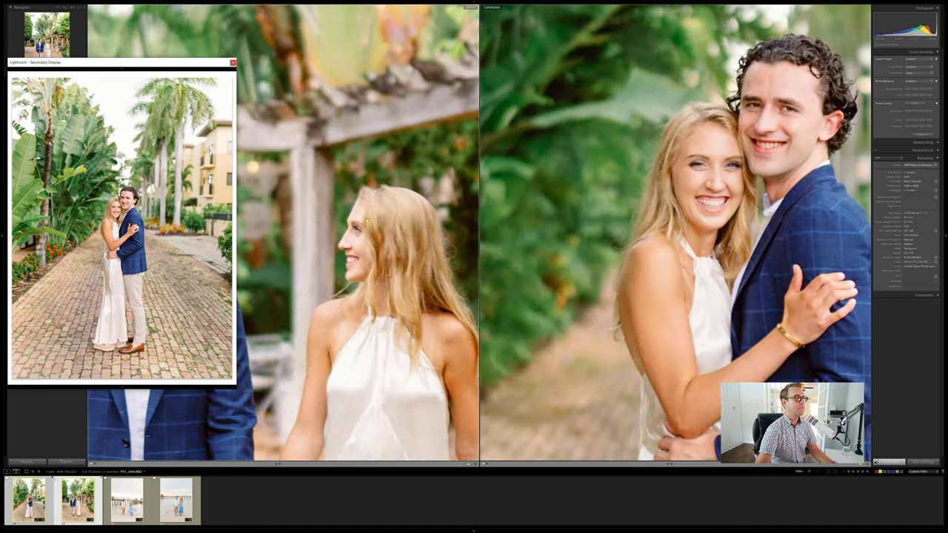
{"action": "left_click_drag", "start_coordinate": [385, 242], "coordinate": [397, 164]}
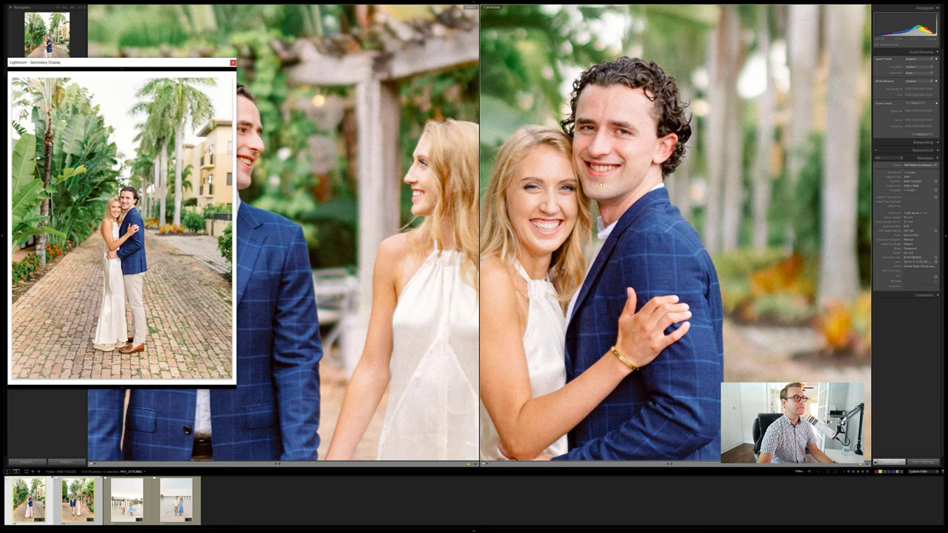
{"action": "key", "text": "z"}
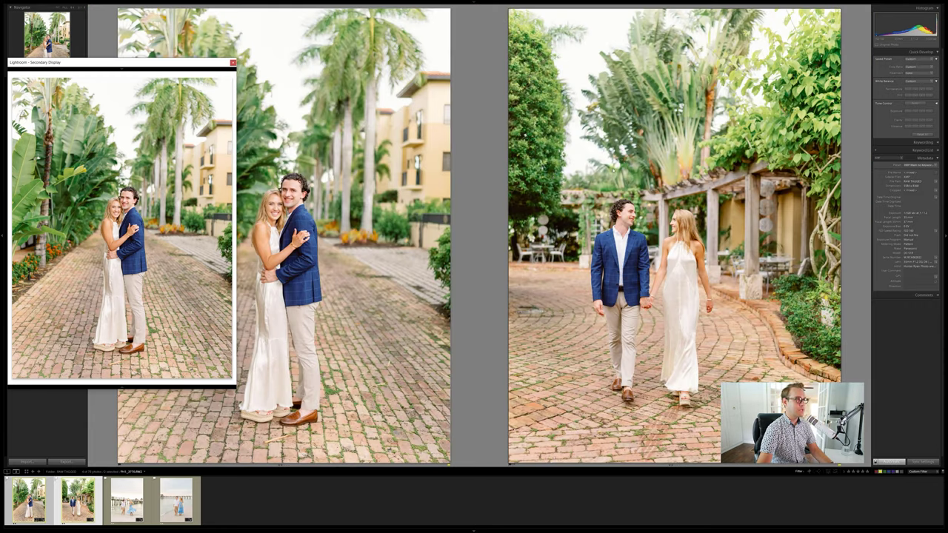
{"action": "key", "text": "d"}
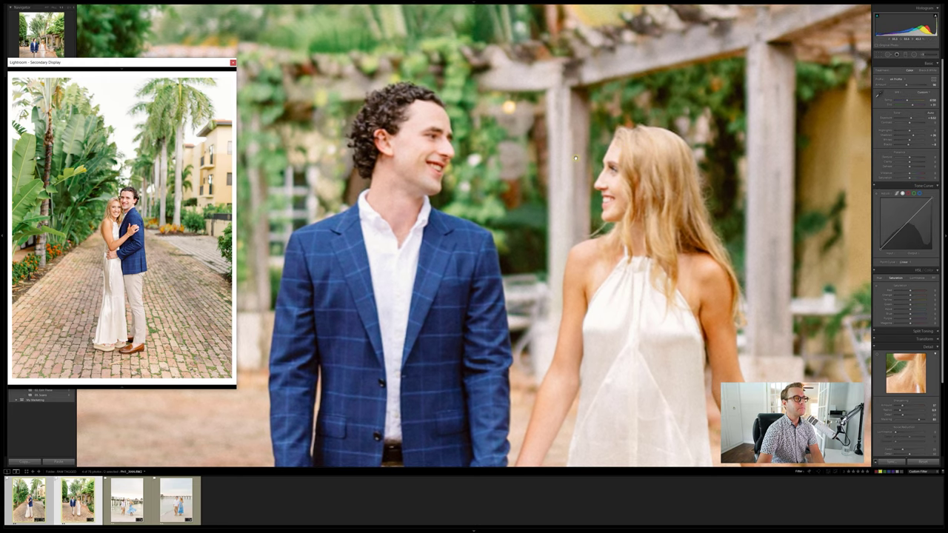
{"action": "key", "text": "z"}
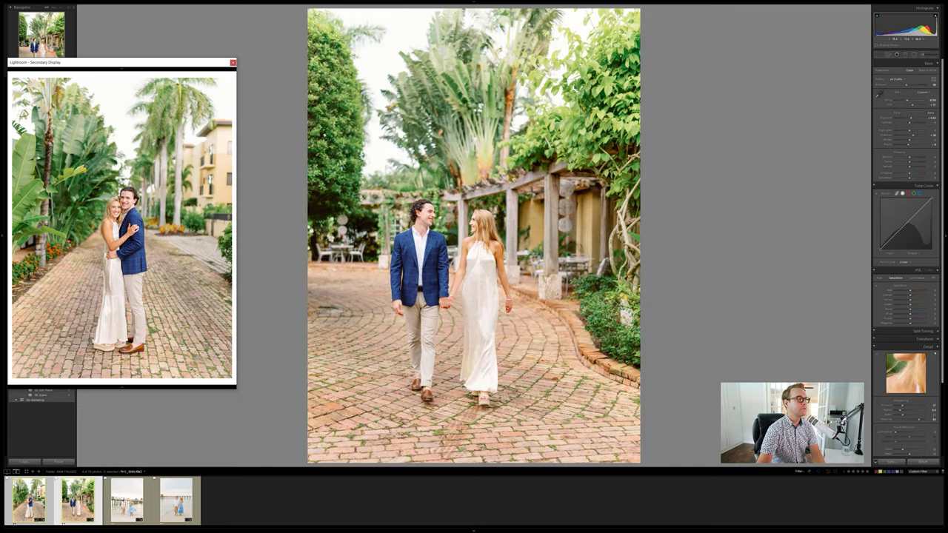
Step: Examine the walking photo's skin tones and overall color, alternating between the close-up and the full image
{"action": "key", "text": "ctrl+shift+v"}
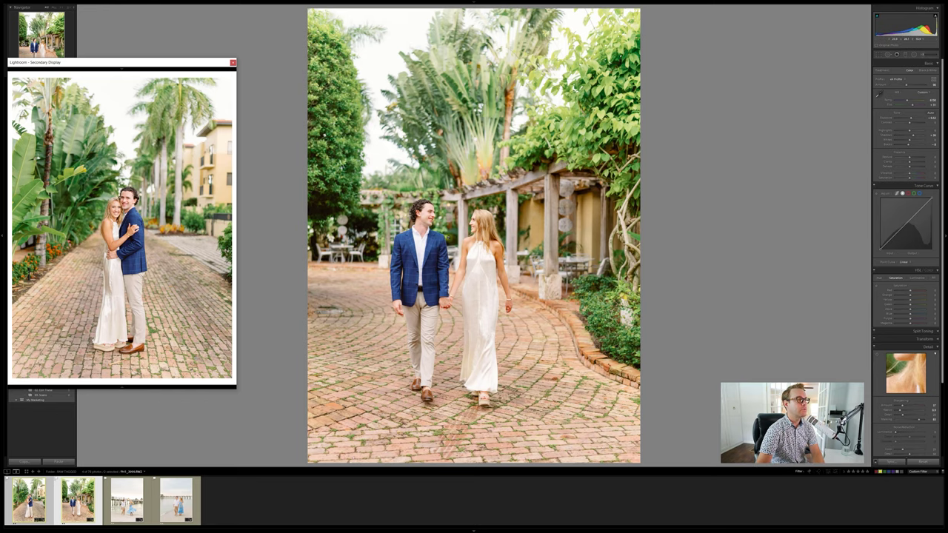
{"action": "left_click", "coordinate": [453, 222]}
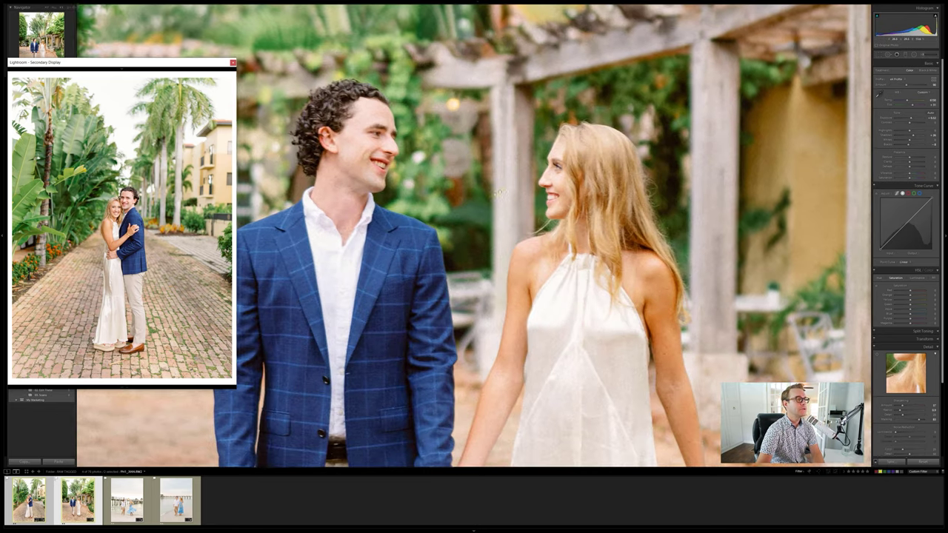
{"action": "left_click_drag", "start_coordinate": [482, 191], "coordinate": [543, 184]}
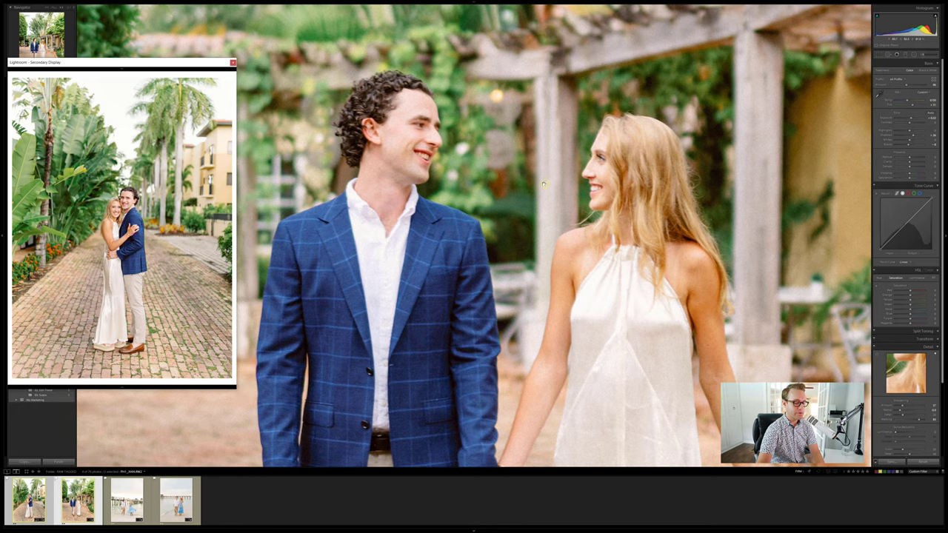
{"action": "left_click", "coordinate": [535, 184]}
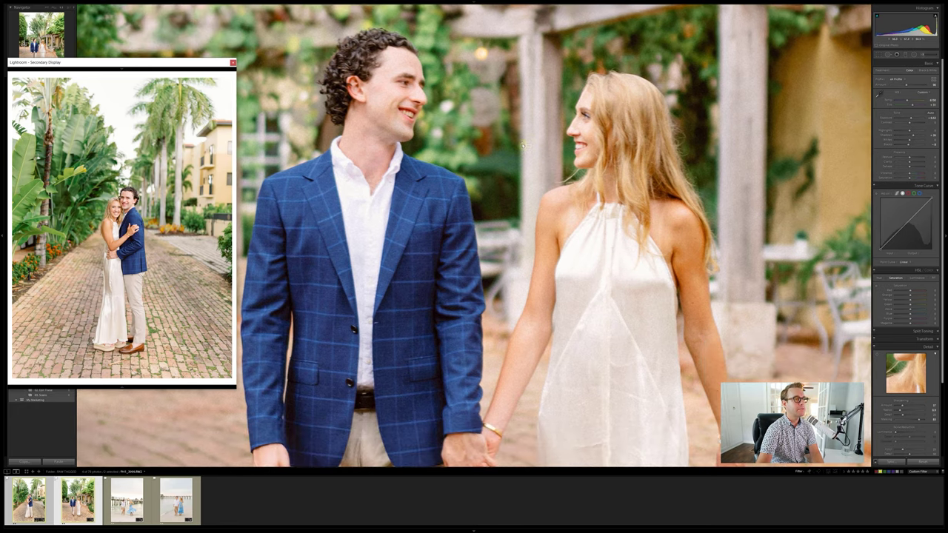
{"action": "key", "text": "backslash"}
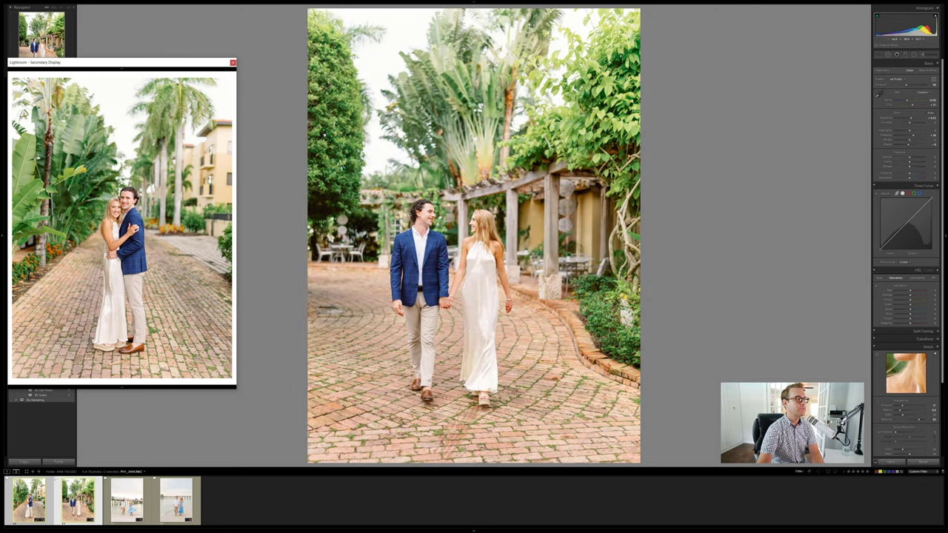
{"action": "key", "text": "backslash"}
{"action": "key", "text": "backslash"}
{"action": "left_click", "coordinate": [456, 241]}
{"action": "left_click_drag", "start_coordinate": [455, 231], "coordinate": [522, 155]}
{"action": "left_click", "coordinate": [522, 156]}
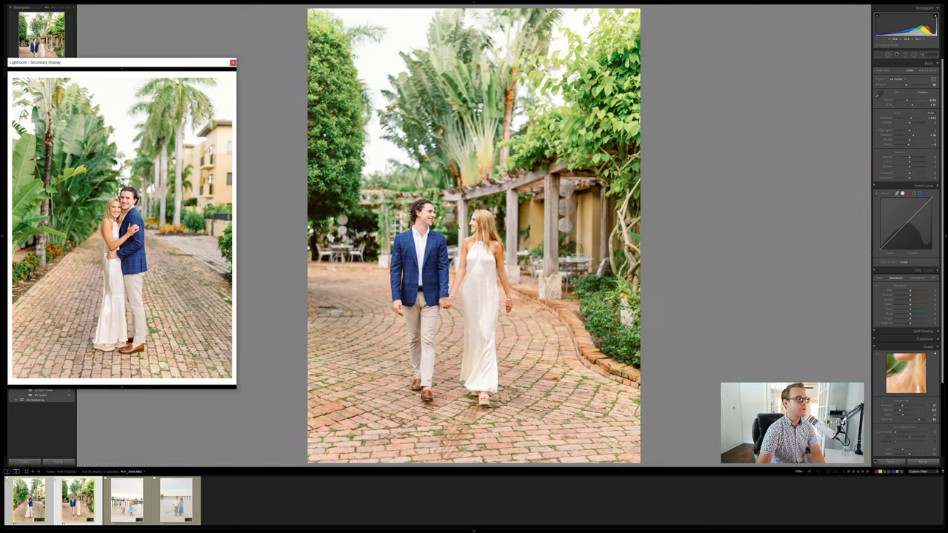
{"action": "left_click", "coordinate": [522, 156]}
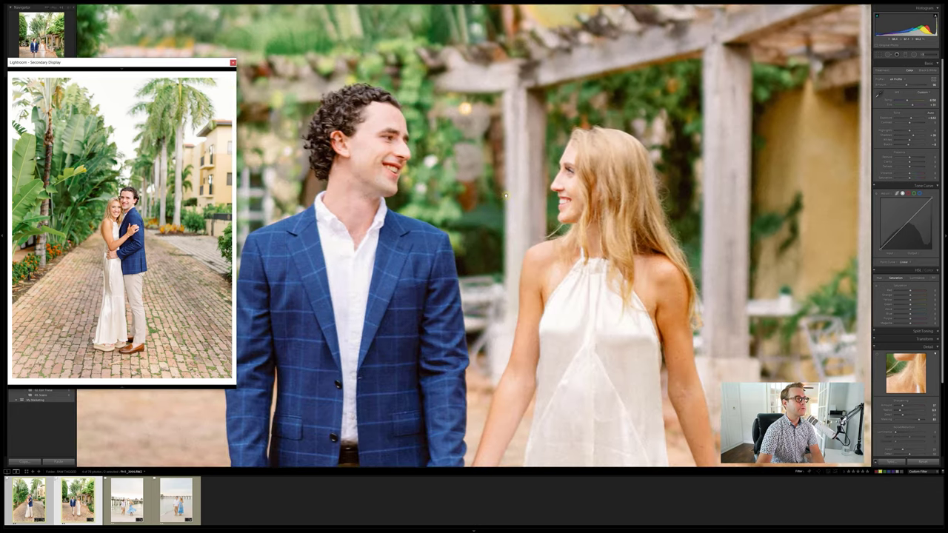
{"action": "left_click", "coordinate": [522, 157]}
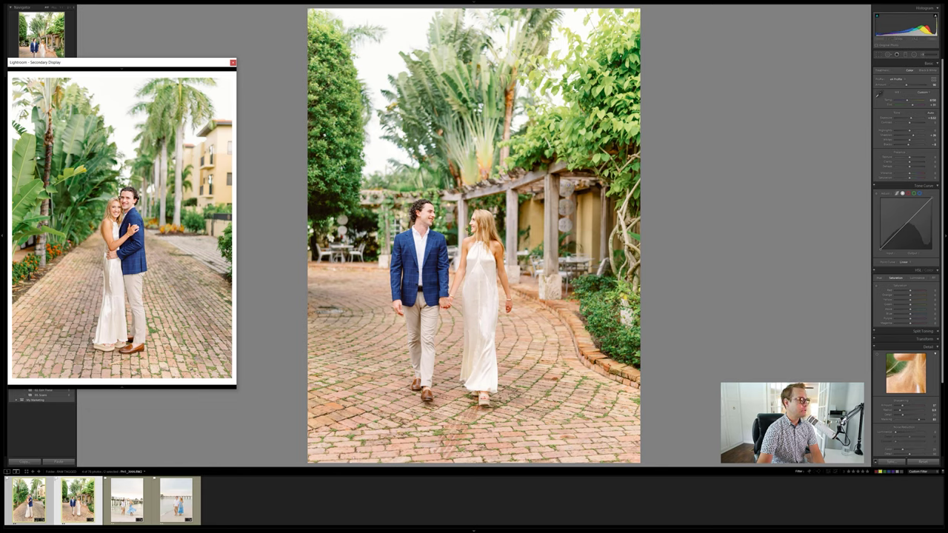
Step: Move on from the walking photo to the couple dancing by the pier and compare its before and after versions
{"action": "left_click", "coordinate": [78, 499]}
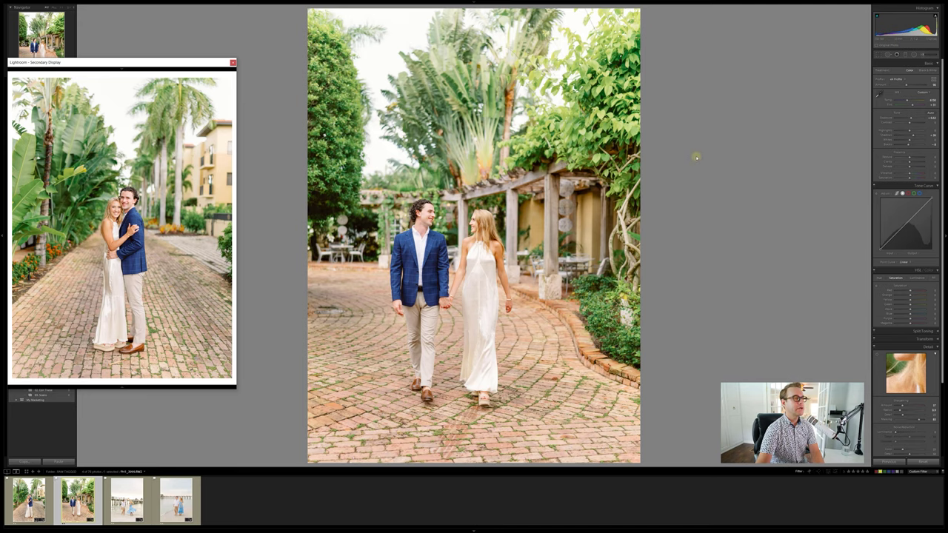
{"action": "key", "text": "Right"}
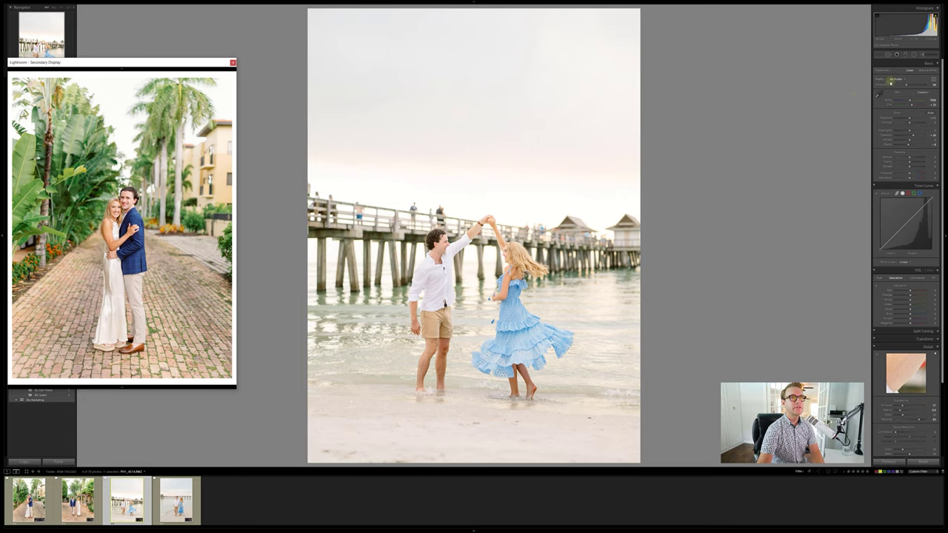
{"action": "key", "text": "backslash"}
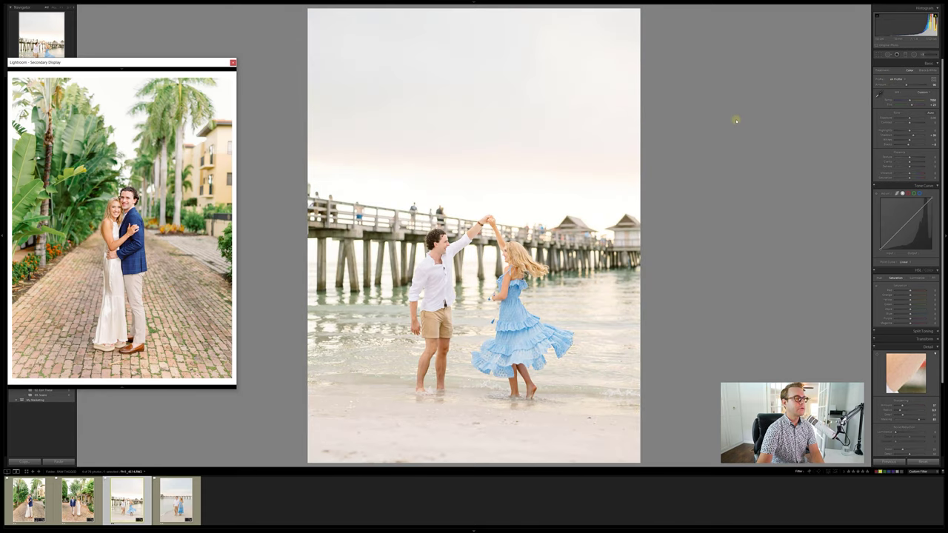
{"action": "key", "text": "backslash"}
{"action": "key", "text": "backslash"}
{"action": "key", "text": "backslash"}
{"action": "key", "text": "backslash"}
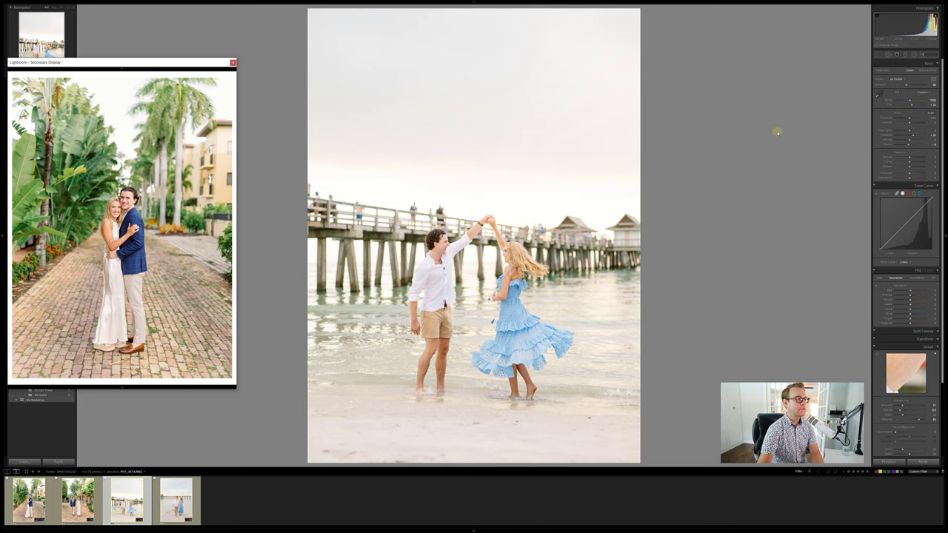
{"action": "key", "text": "backslash"}
{"action": "key", "text": "backslash"}
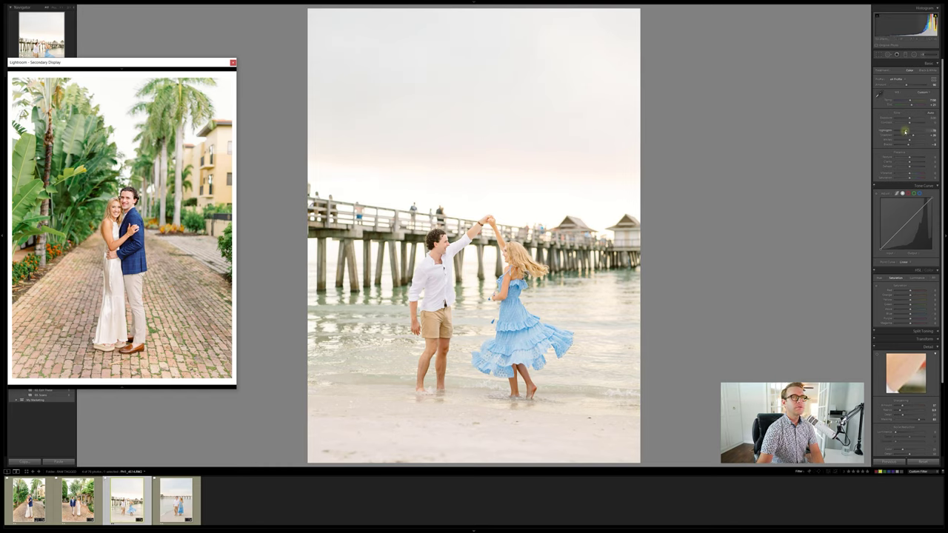
Step: Lower the highlights and slightly reduce the exposure of the pier dancing photo
{"action": "left_click_drag", "start_coordinate": [910, 130], "coordinate": [906, 131]}
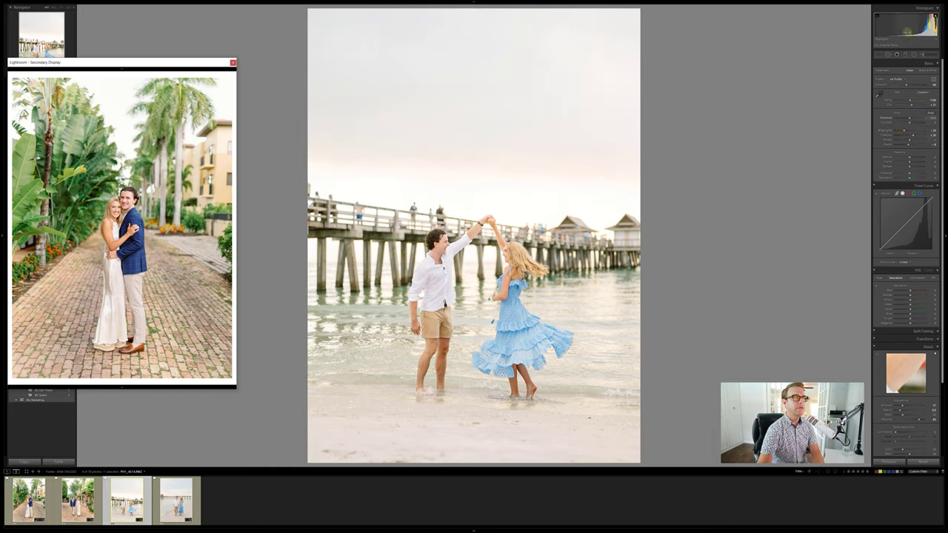
{"action": "left_click_drag", "start_coordinate": [905, 31], "coordinate": [904, 31]}
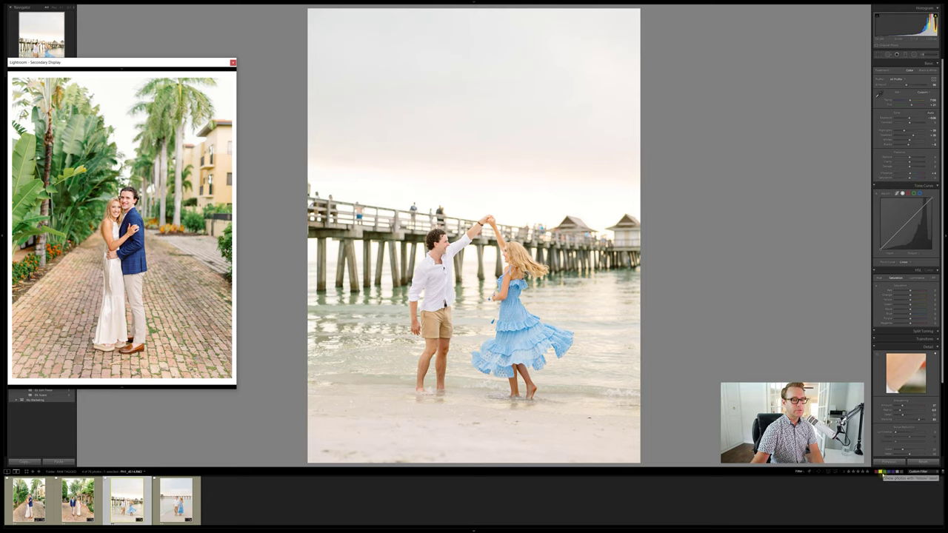
Step: Check the next beach photo against the pier dancing photo, and compare the dancing photo's before and after versions
{"action": "key", "text": "shift+Right"}
{"action": "key", "text": "Right"}
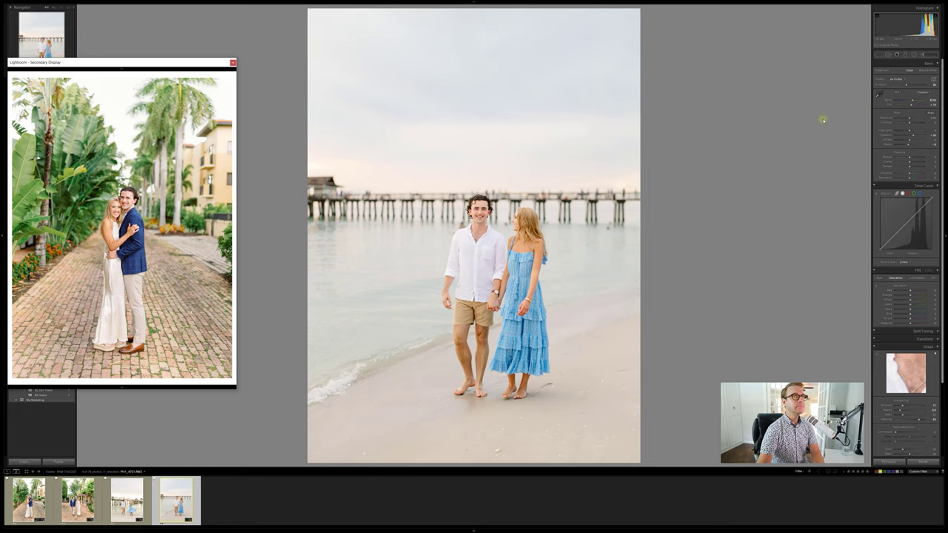
{"action": "key", "text": "Left"}
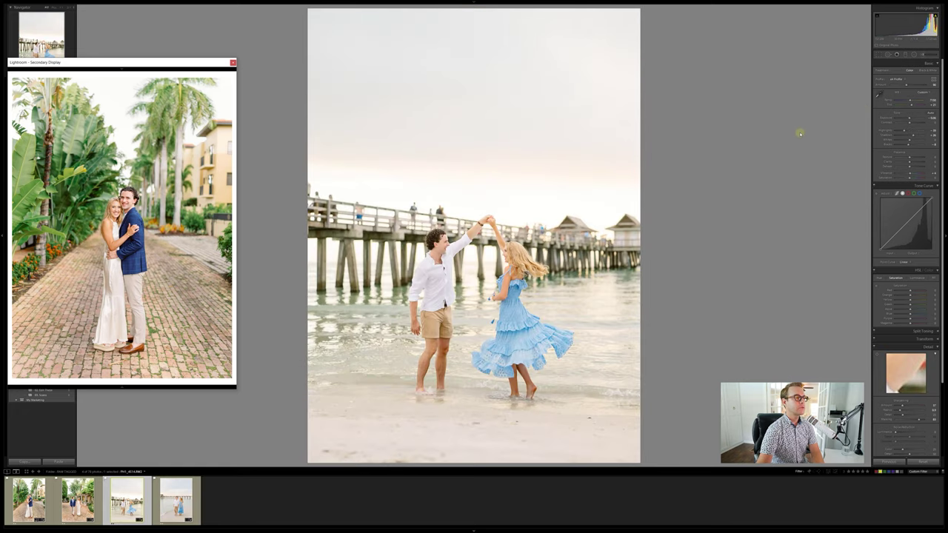
{"action": "key", "text": "backslash"}
{"action": "key", "text": "backslash"}
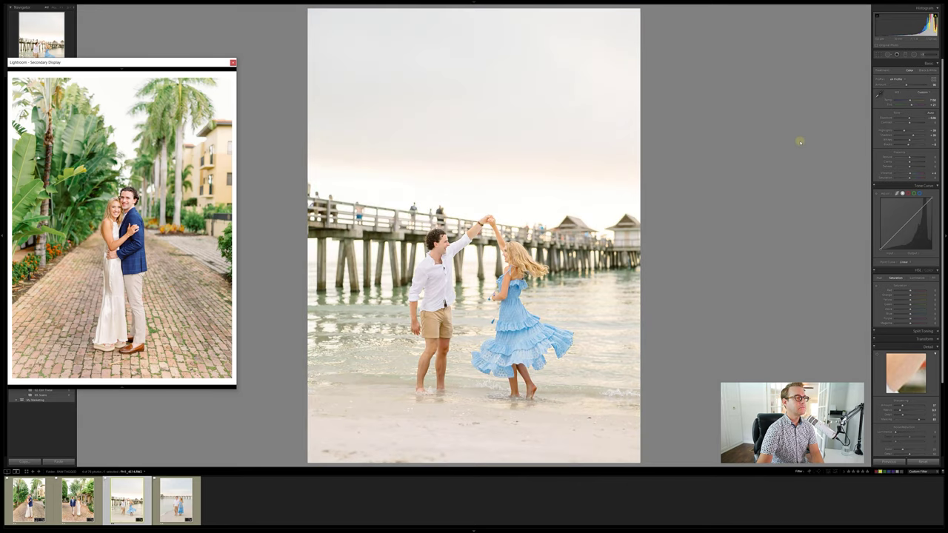
Step: Slightly cool the white balance of the beach walking photo and compare it with the pier dancing photo
{"action": "key", "text": "Right"}
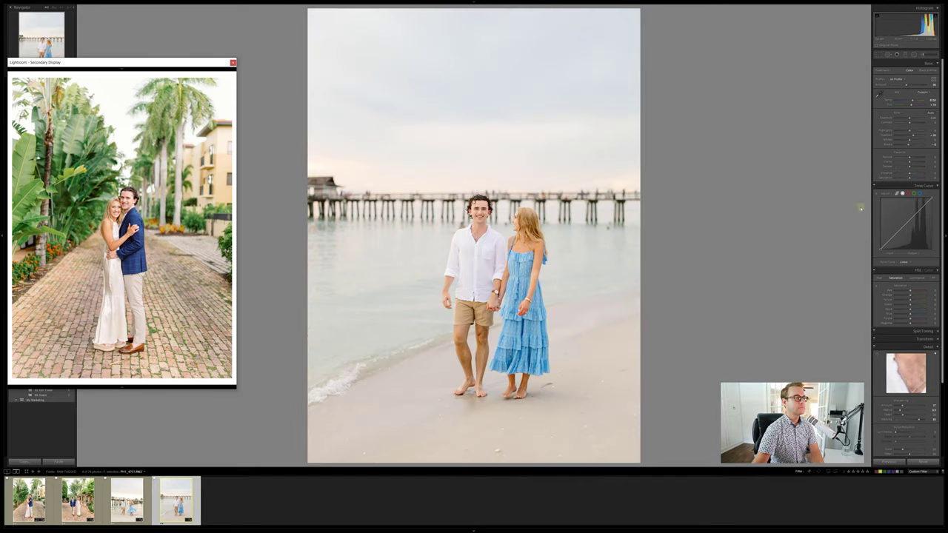
{"action": "left_click", "coordinate": [922, 92]}
{"action": "left_click", "coordinate": [903, 99]}
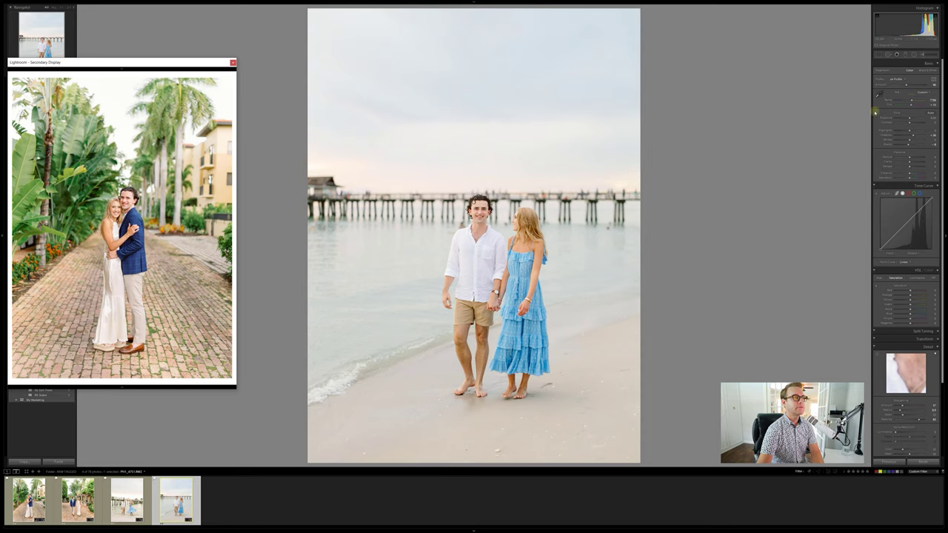
{"action": "key", "text": "Left"}
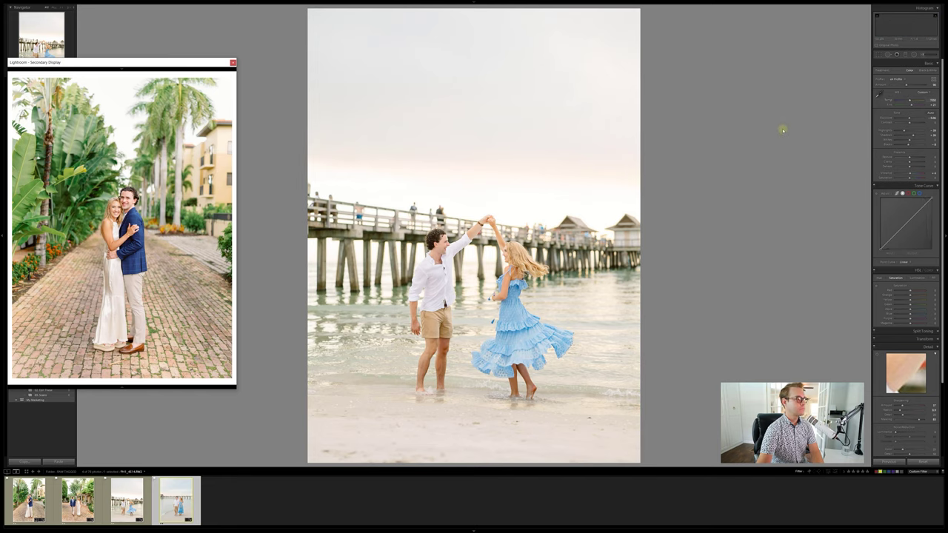
{"action": "key", "text": "Right"}
{"action": "key", "text": "Left"}
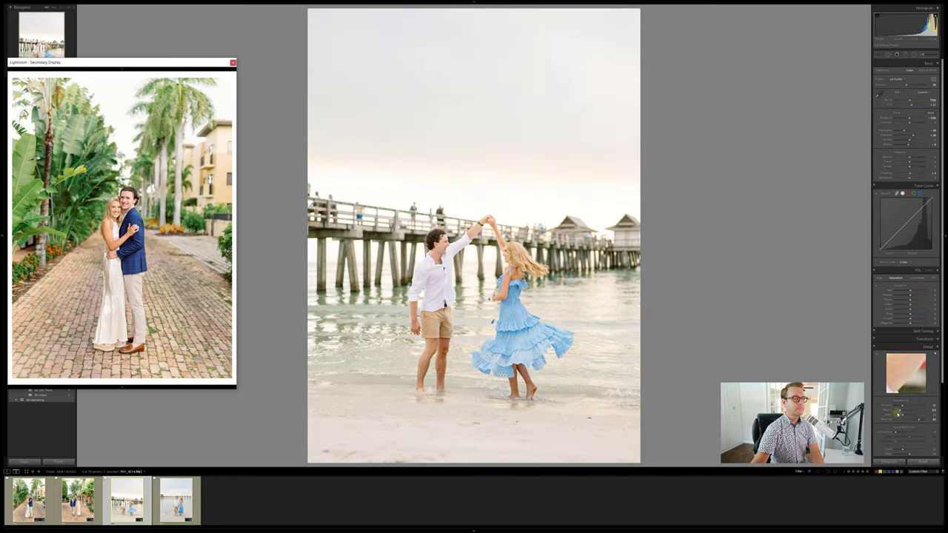
Step: Clear the yellow-label filter and copy the pier dancing photo's develop settings with the photos through the gallery's end selected
{"action": "left_click", "coordinate": [879, 472]}
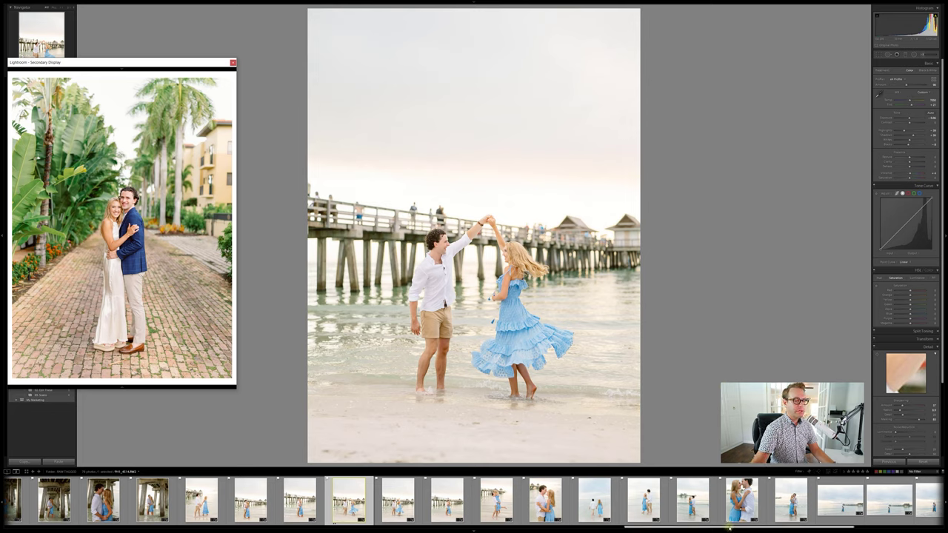
{"action": "scroll", "coordinate": [731, 527], "scroll_direction": "right", "scroll_amount": 2}
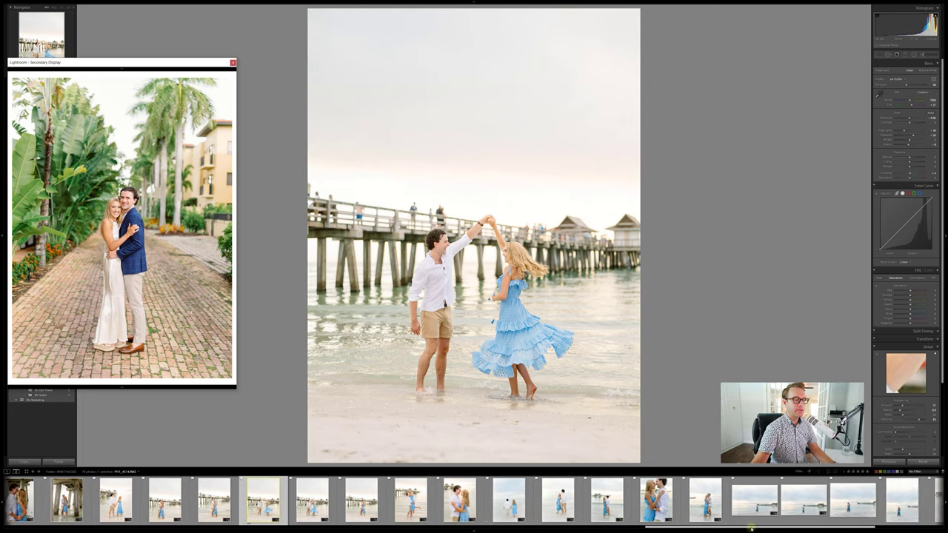
{"action": "left_click_drag", "start_coordinate": [733, 528], "coordinate": [870, 528]}
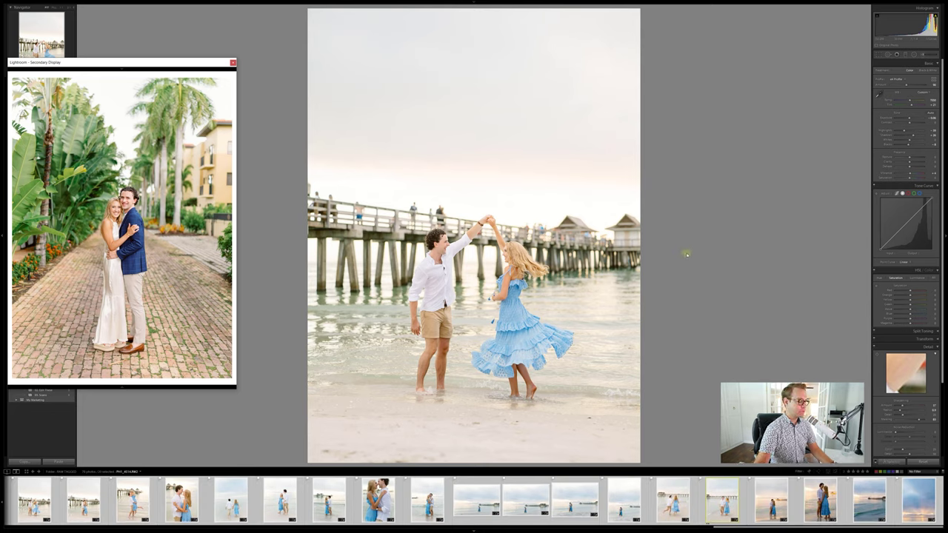
{"action": "key", "text": "ctrl+shift+c"}
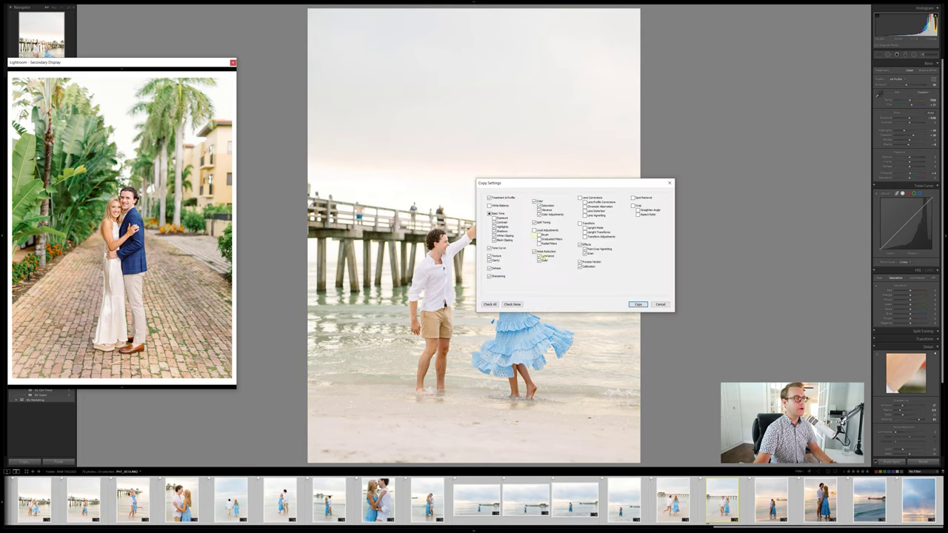
{"action": "left_click", "coordinate": [638, 304]}
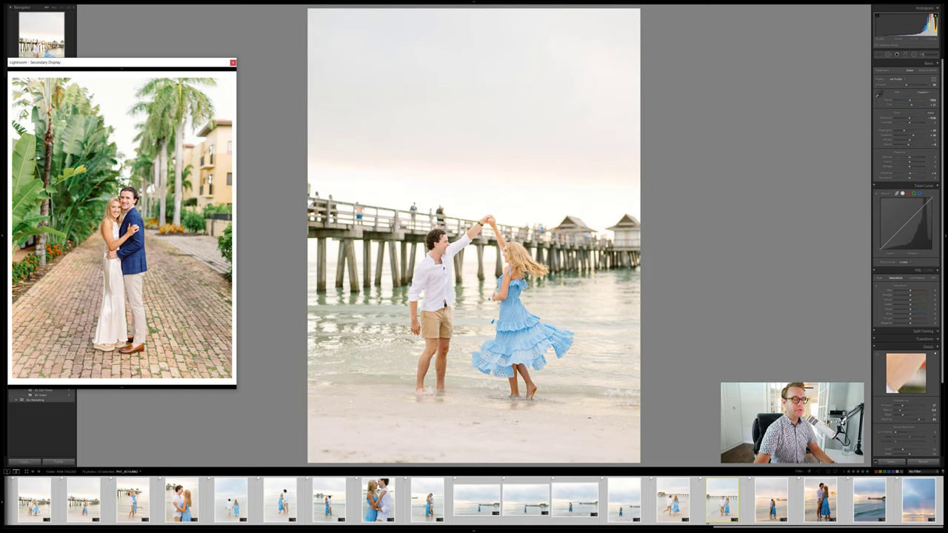
Step: Select the embracing couple photo on the palm-lined brick path plus the photos before it, and copy its develop settings
{"action": "scroll", "coordinate": [473, 500], "scroll_direction": "up", "scroll_amount": 3}
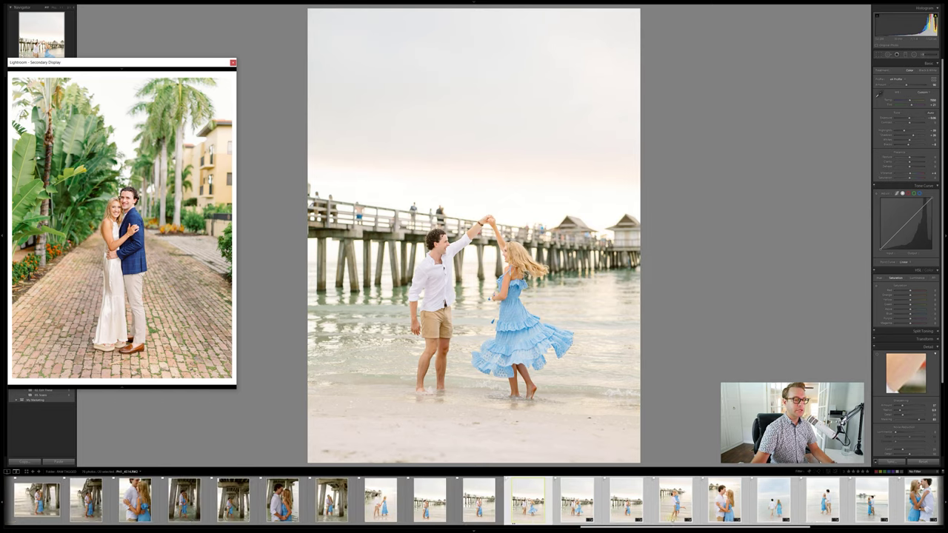
{"action": "scroll", "coordinate": [473, 500], "scroll_direction": "up", "scroll_amount": 5}
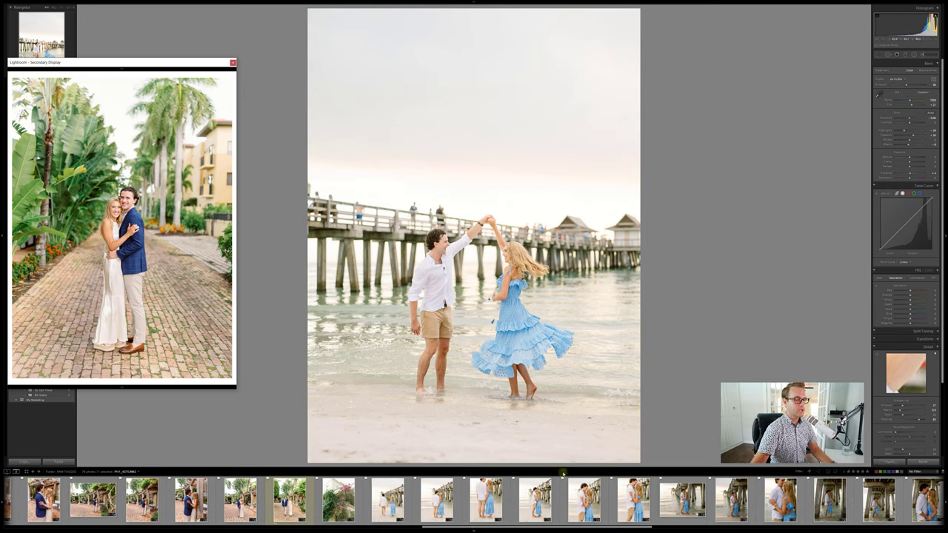
{"action": "left_click_drag", "start_coordinate": [576, 528], "coordinate": [284, 527]}
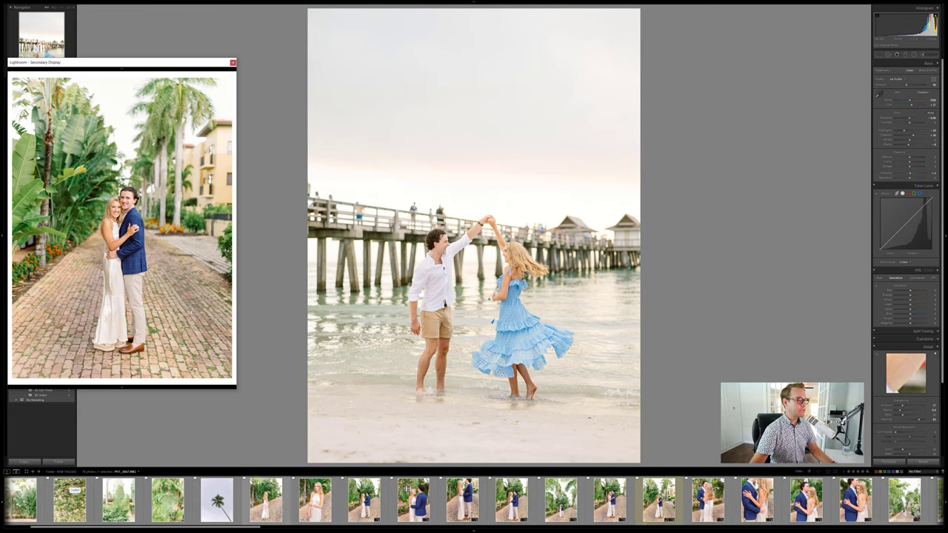
{"action": "left_click", "coordinate": [659, 499]}
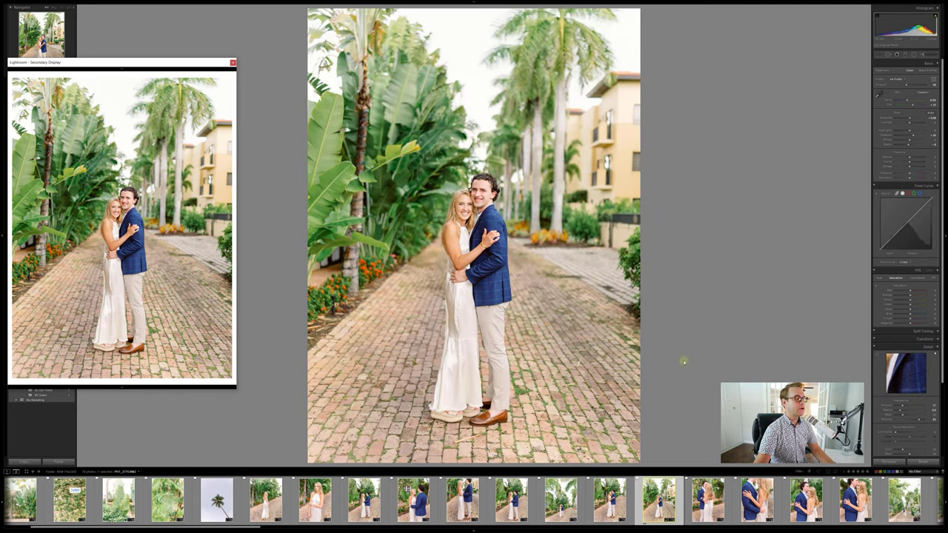
{"action": "scroll", "coordinate": [44, 498], "scroll_direction": "up", "scroll_amount": 2}
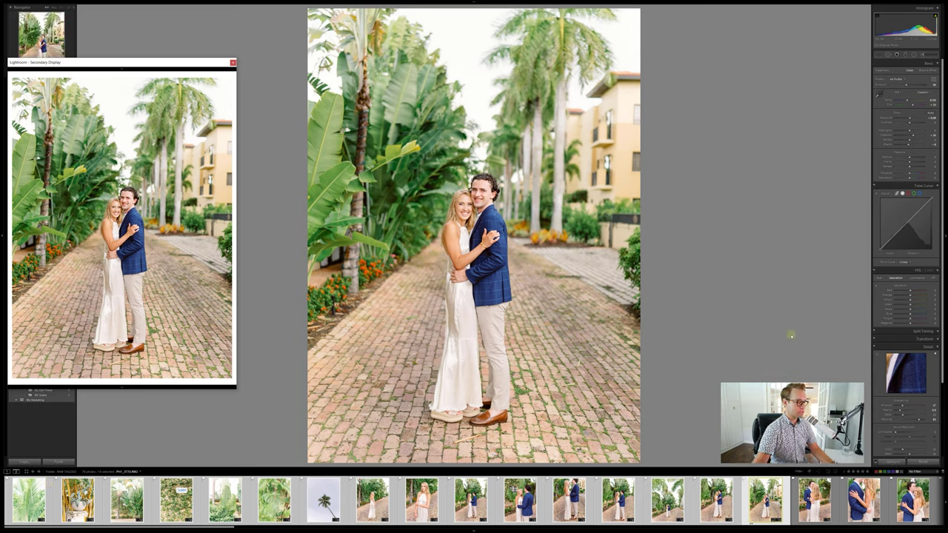
{"action": "key", "text": "ctrl+shift+c"}
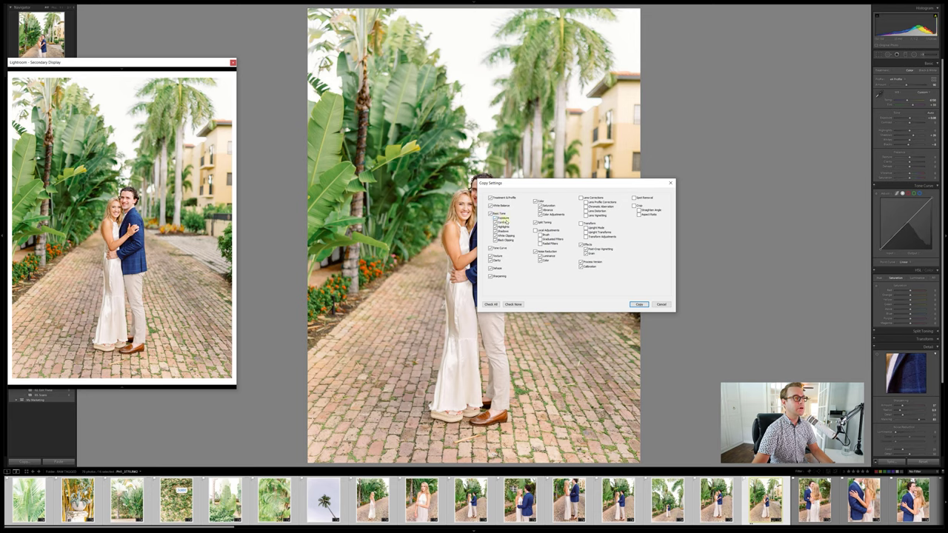
{"action": "left_click", "coordinate": [632, 304]}
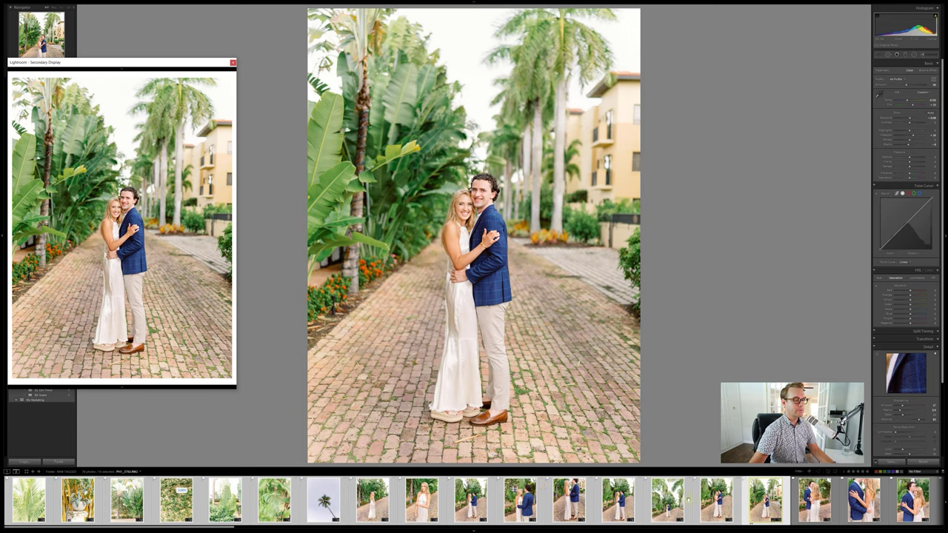
Step: Extend the brick-path photo's selection forward through the following garden portraits of the couple
{"action": "scroll", "coordinate": [532, 506], "scroll_direction": "down", "scroll_amount": 8}
{"action": "scroll", "coordinate": [532, 506], "scroll_direction": "down", "scroll_amount": 8}
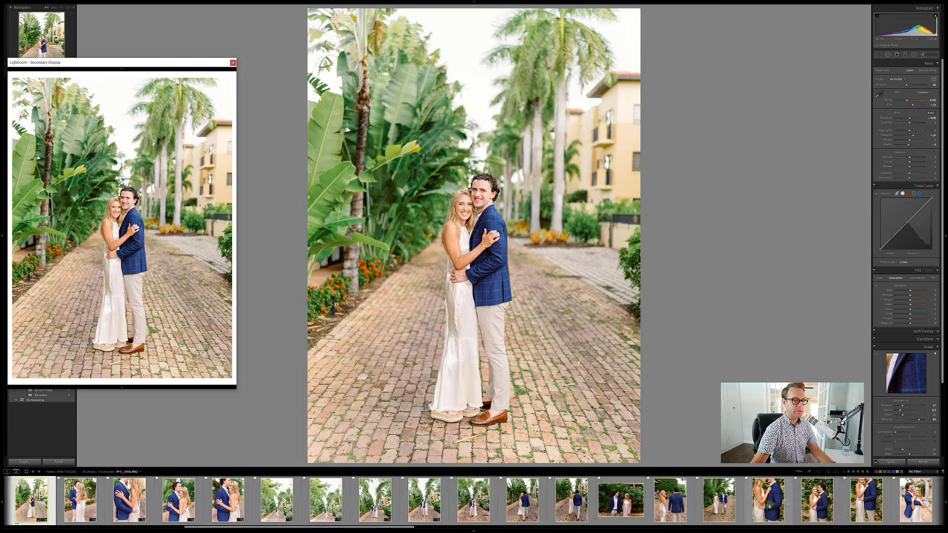
{"action": "scroll", "coordinate": [532, 506], "scroll_direction": "down", "scroll_amount": 5}
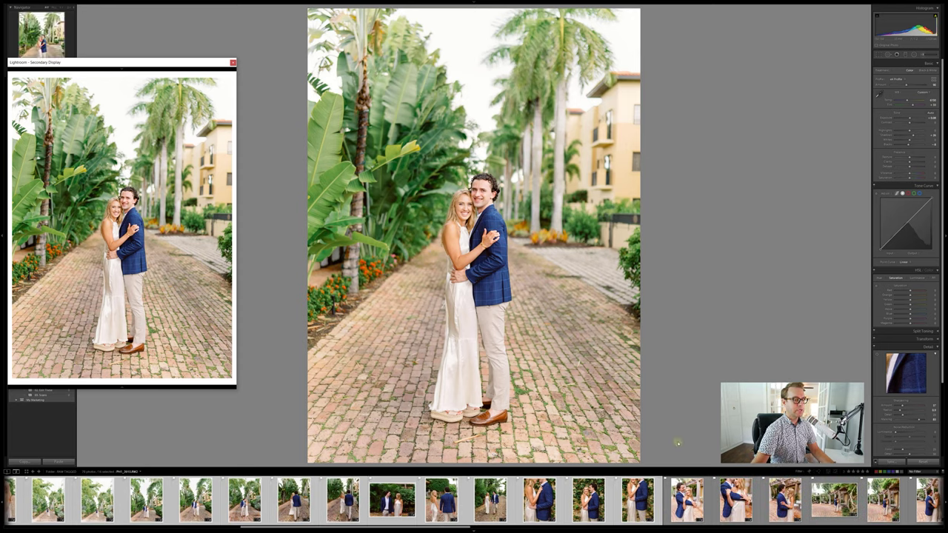
Step: Select the walking photo by the pergola and group it with the preceding courtyard photos and the flower photo after it
{"action": "scroll", "coordinate": [589, 500], "scroll_direction": "down", "scroll_amount": 5}
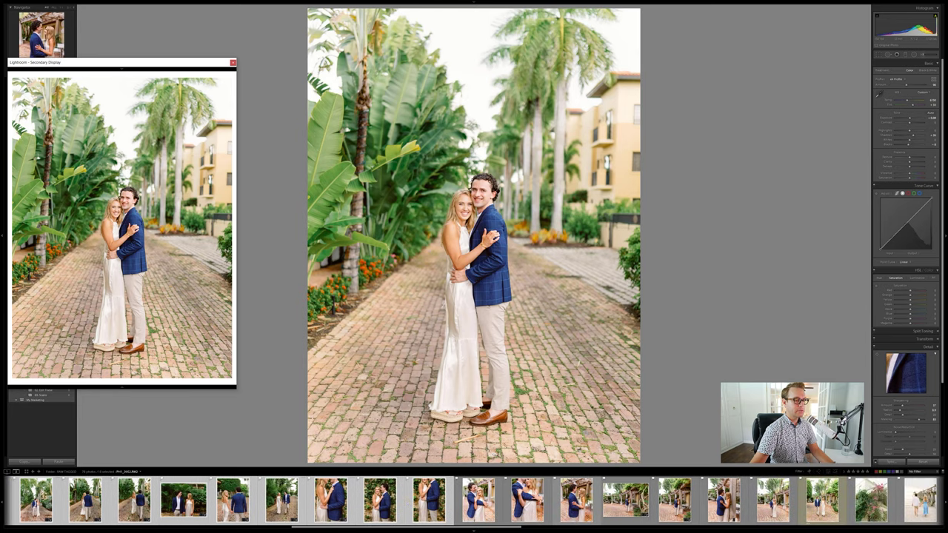
{"action": "scroll", "coordinate": [648, 506], "scroll_direction": "down", "scroll_amount": 4}
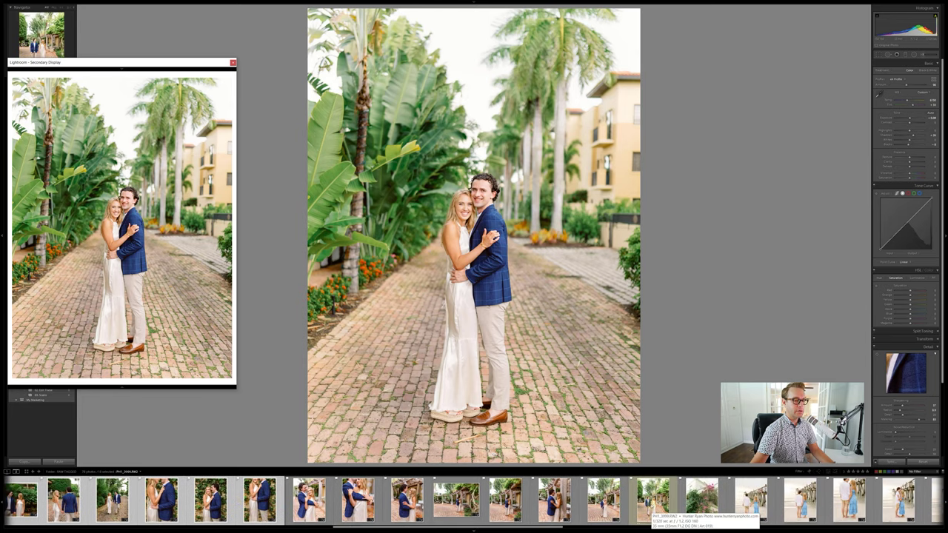
{"action": "left_click", "coordinate": [649, 506]}
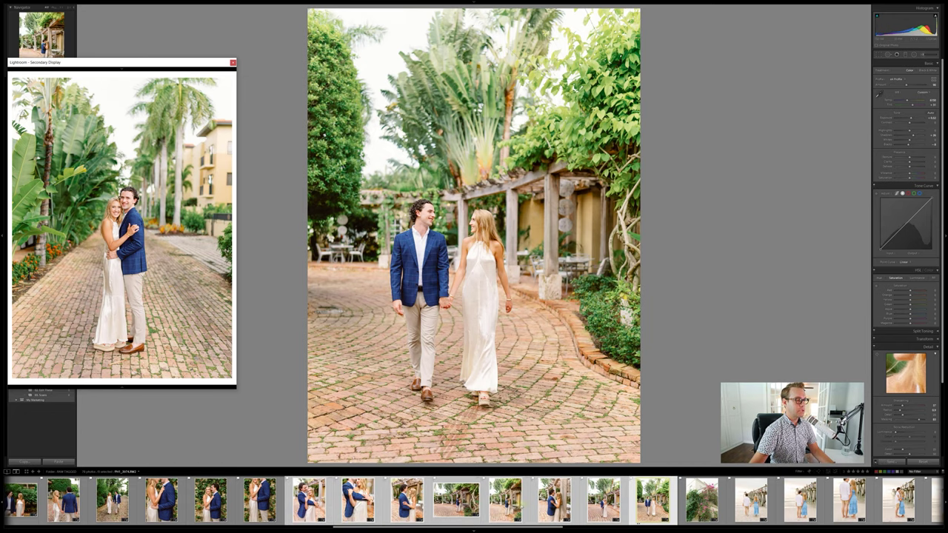
{"action": "scroll", "coordinate": [523, 511], "scroll_direction": "down", "scroll_amount": 1}
{"action": "scroll", "coordinate": [524, 511], "scroll_direction": "down", "scroll_amount": 2}
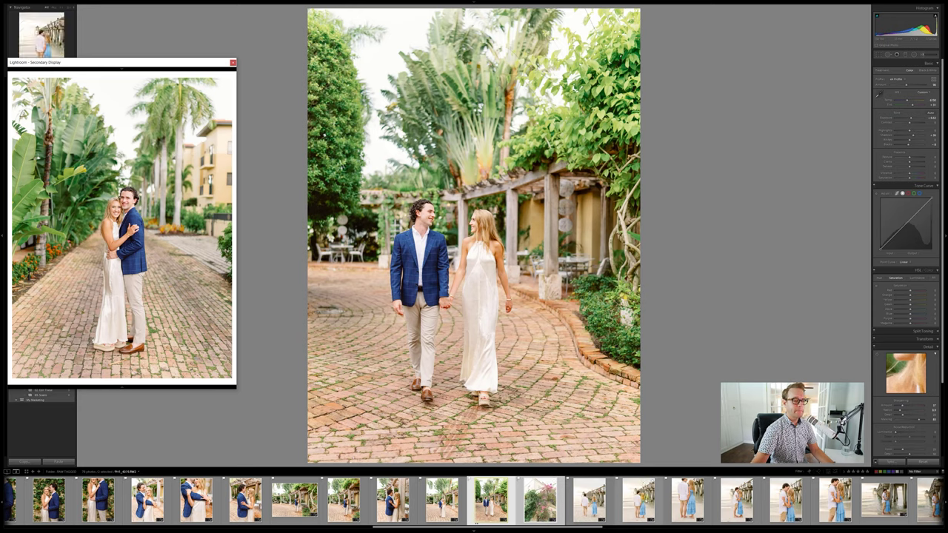
Step: Select the pier dancing photo and group it with the beach and under-pier photos up to the wide horizontal shots
{"action": "scroll", "coordinate": [552, 504], "scroll_direction": "down", "scroll_amount": 3}
{"action": "scroll", "coordinate": [692, 515], "scroll_direction": "down", "scroll_amount": 4}
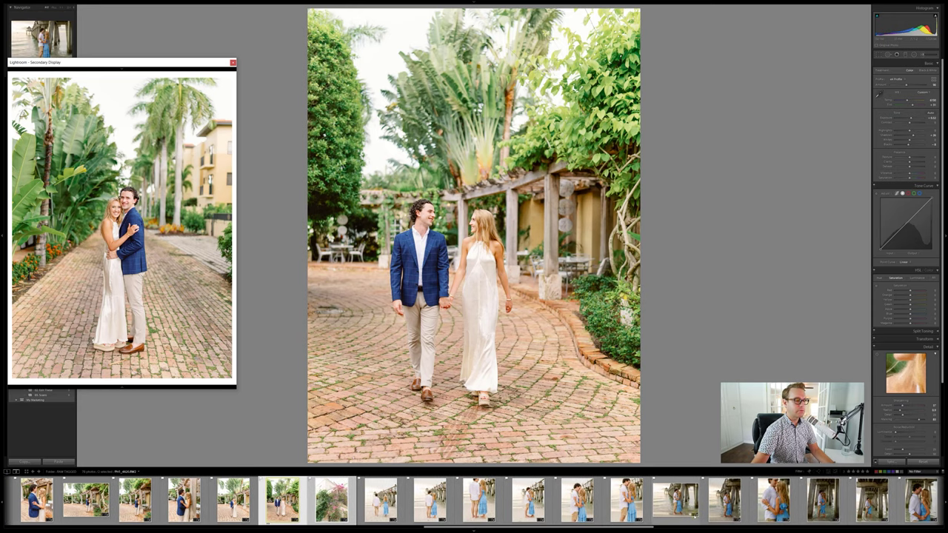
{"action": "scroll", "coordinate": [692, 514], "scroll_direction": "down", "scroll_amount": 5}
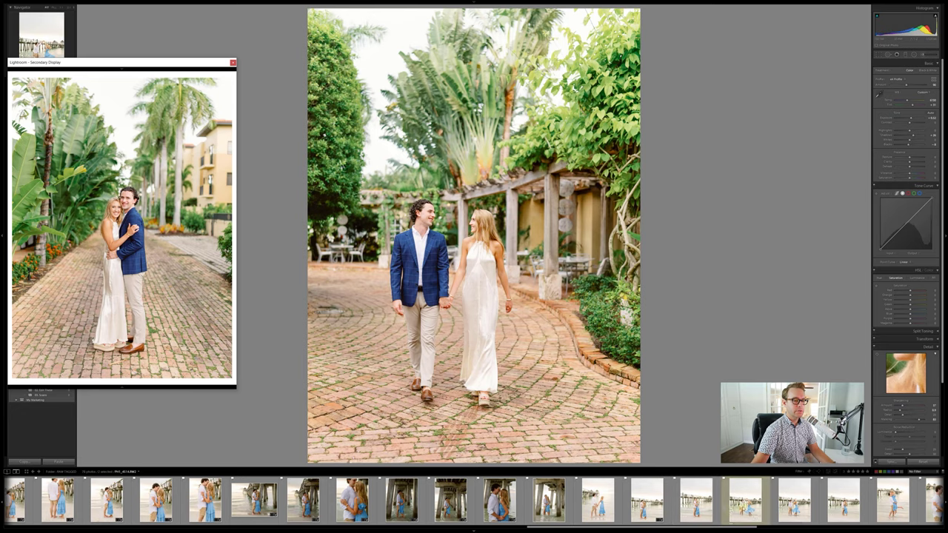
{"action": "left_click", "coordinate": [736, 508]}
{"action": "scroll", "coordinate": [674, 504], "scroll_direction": "up", "scroll_amount": 5}
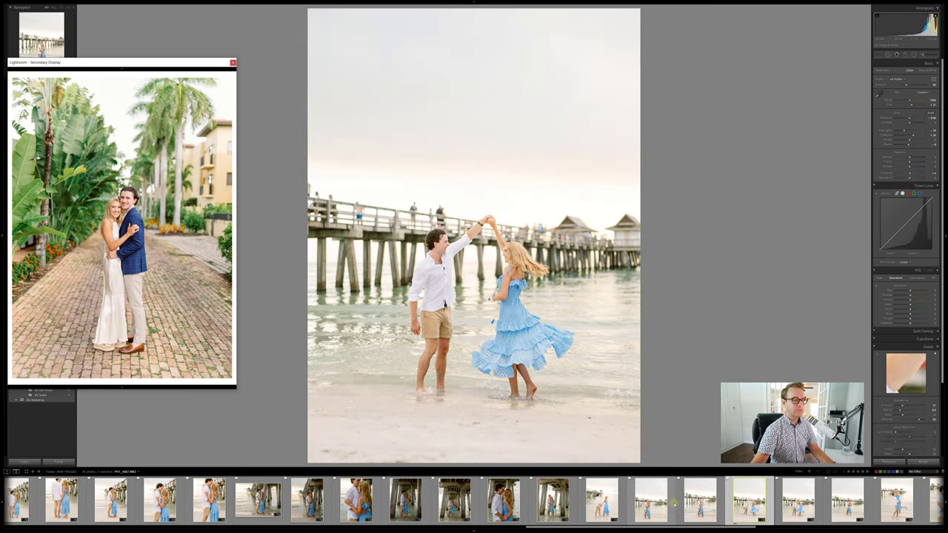
{"action": "scroll", "coordinate": [673, 504], "scroll_direction": "up", "scroll_amount": 2}
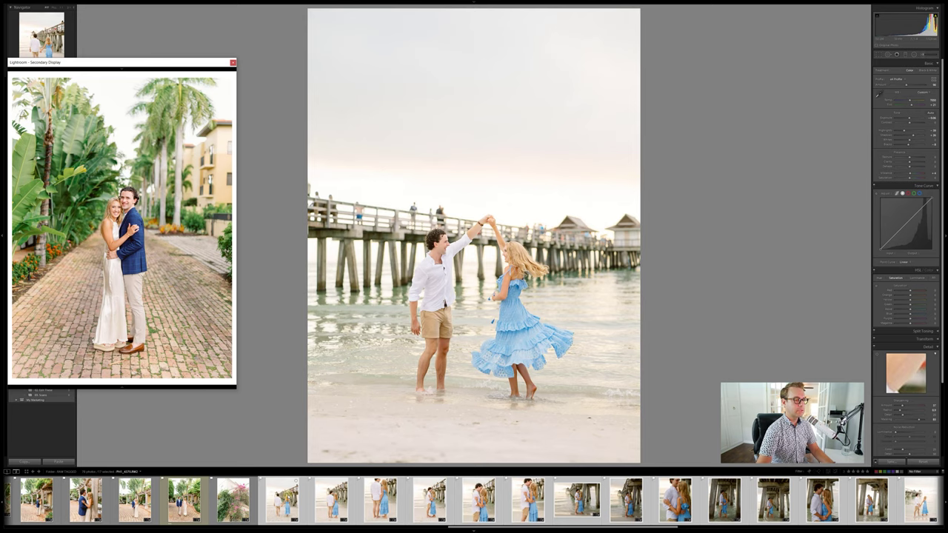
{"action": "scroll", "coordinate": [688, 503], "scroll_direction": "down", "scroll_amount": 5}
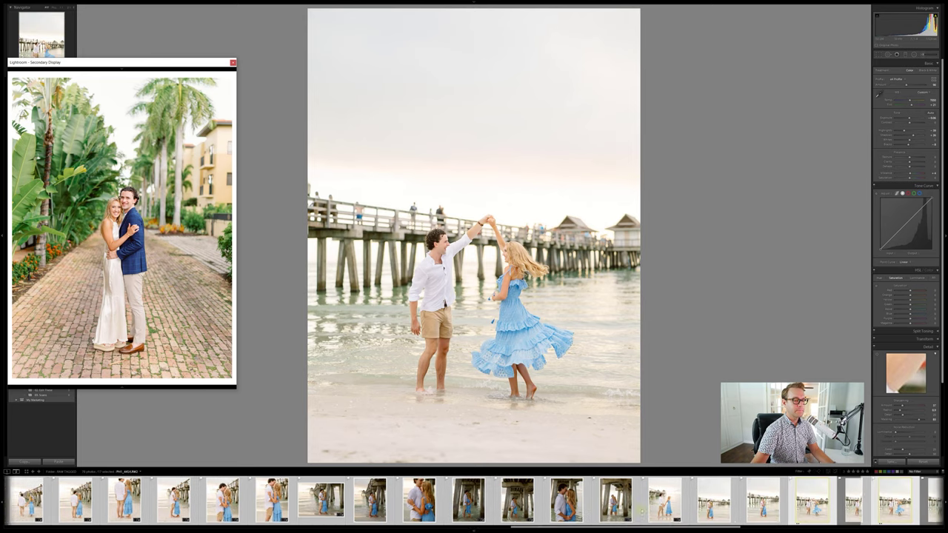
{"action": "scroll", "coordinate": [688, 504], "scroll_direction": "down", "scroll_amount": 6}
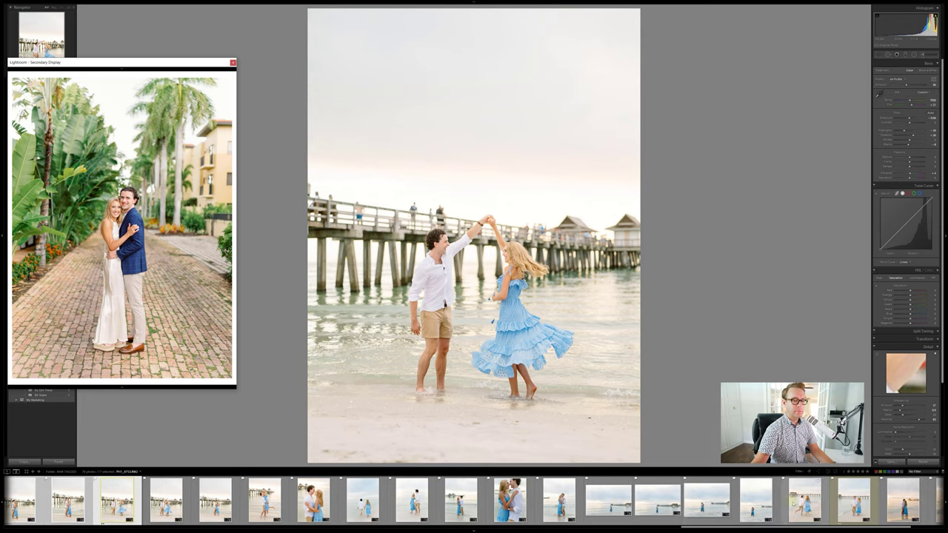
{"action": "scroll", "coordinate": [756, 509], "scroll_direction": "down", "scroll_amount": 2}
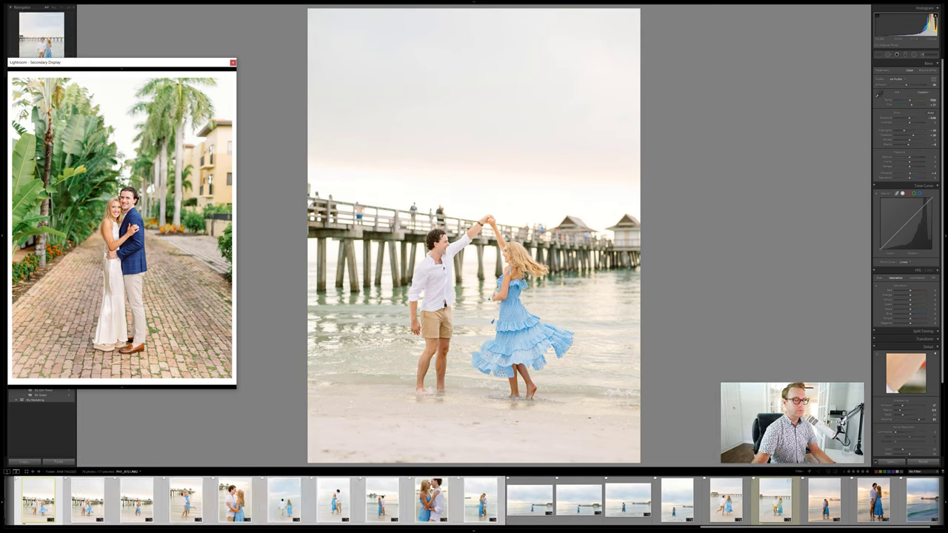
Step: Group the beach walking photo with the wide shots through the final sunset photos, and review the gallery back to the path portraits
{"action": "left_click", "coordinate": [774, 500]}
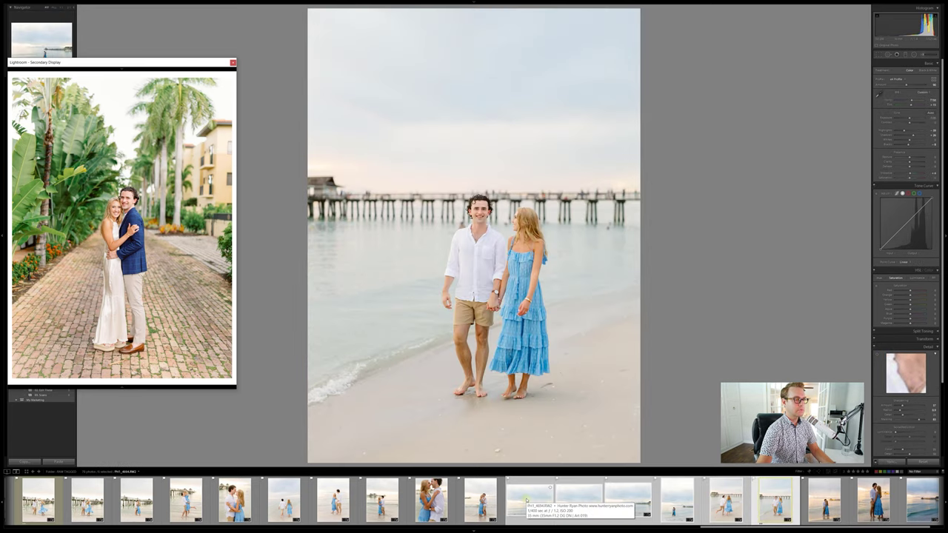
{"action": "scroll", "coordinate": [835, 511], "scroll_direction": "down", "scroll_amount": 2}
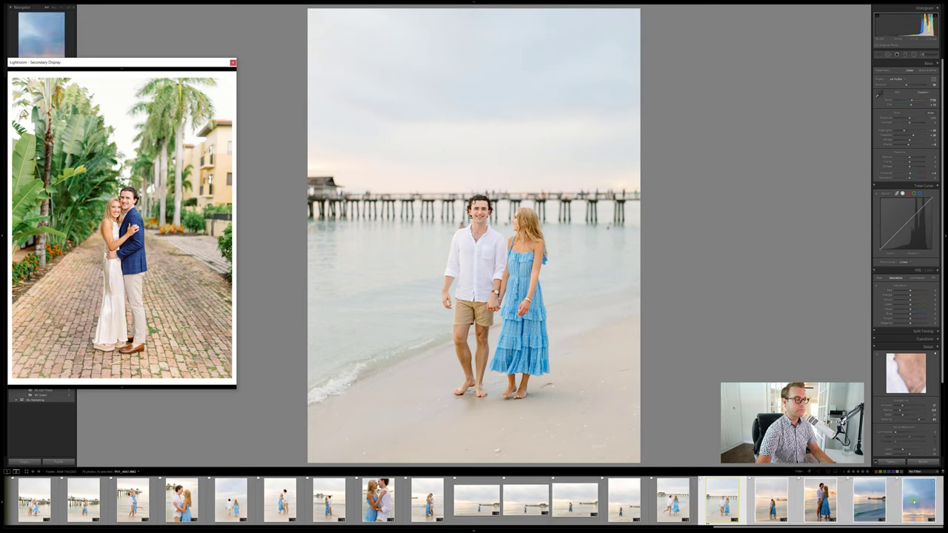
{"action": "left_click_drag", "start_coordinate": [811, 527], "coordinate": [573, 527]}
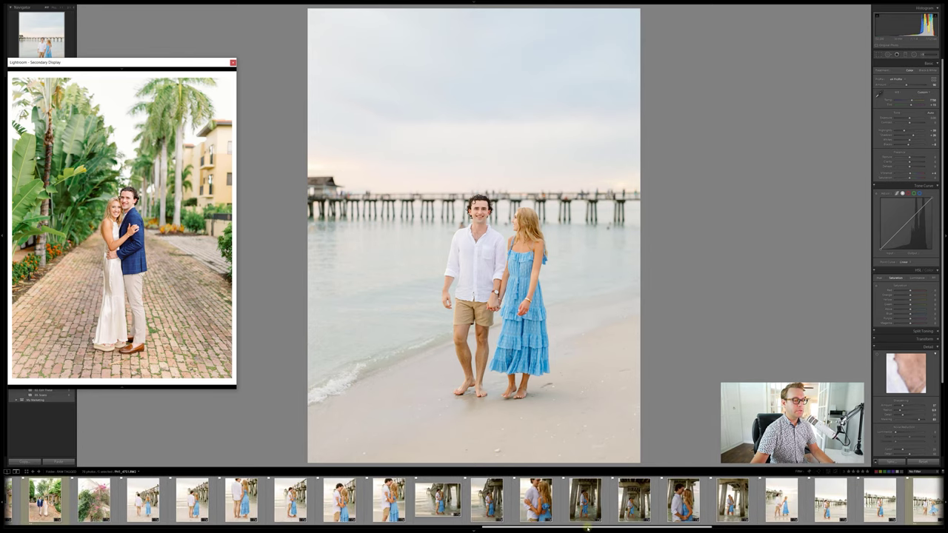
{"action": "scroll", "coordinate": [585, 522], "scroll_direction": "up", "scroll_amount": 1}
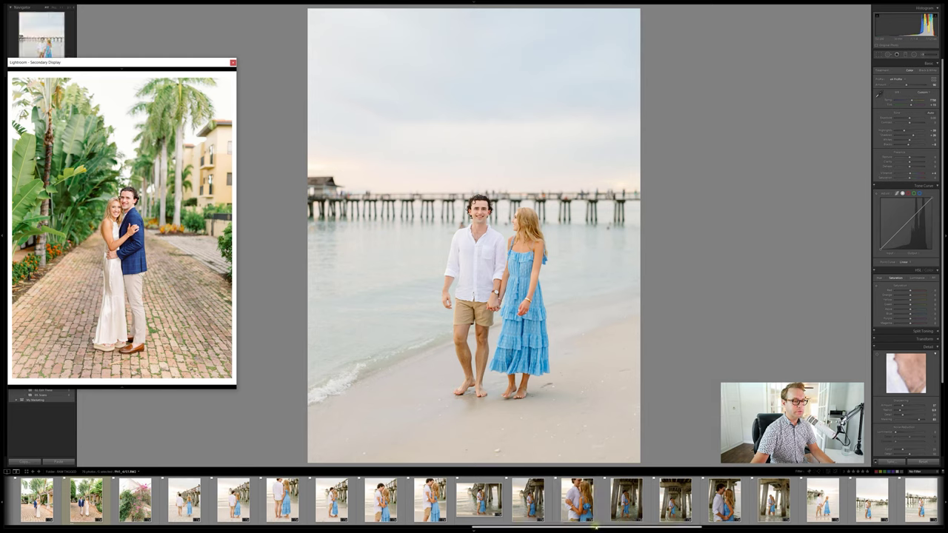
{"action": "left_click_drag", "start_coordinate": [596, 526], "coordinate": [510, 522]}
{"action": "scroll", "coordinate": [495, 518], "scroll_direction": "up", "scroll_amount": 2}
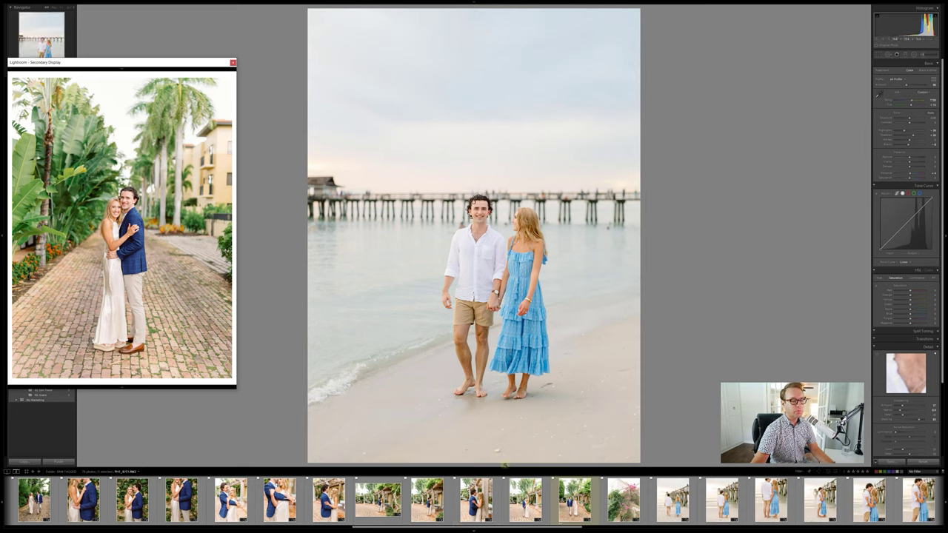
{"action": "left_click_drag", "start_coordinate": [474, 529], "coordinate": [183, 525]}
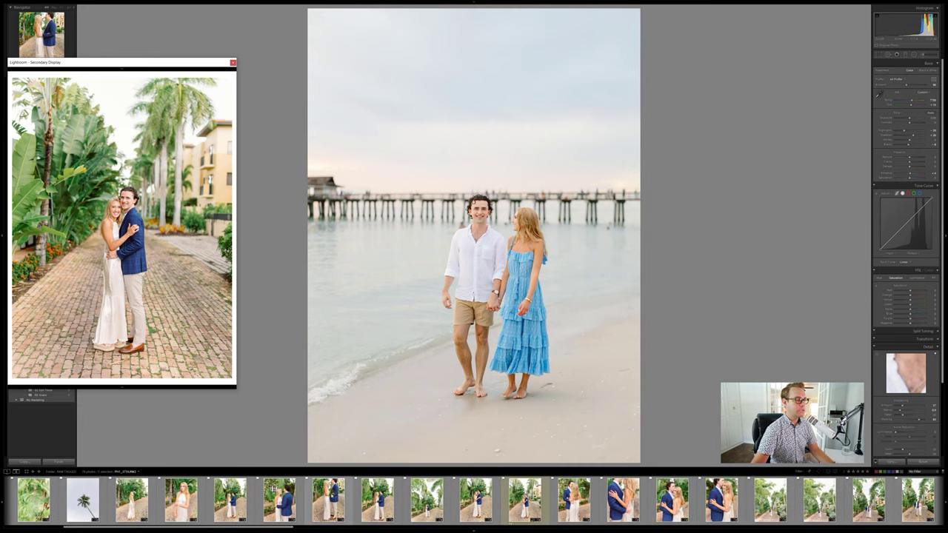
Step: Starting from the gallery's first palm photo, fine-tune white balance and exposure through the bamboo planter, banana plant and Jasmine wall photos
{"action": "scroll", "coordinate": [337, 500], "scroll_direction": "up", "scroll_amount": 5}
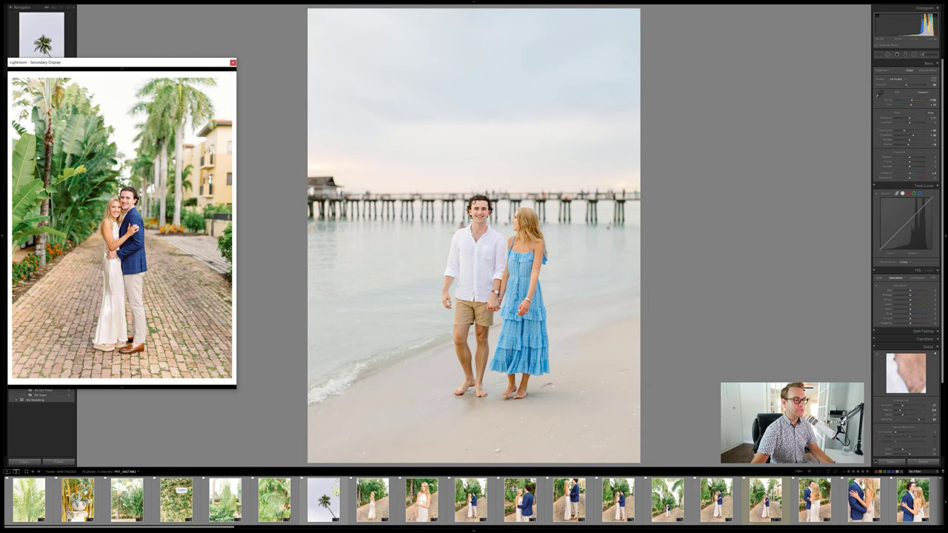
{"action": "left_click", "coordinate": [28, 499]}
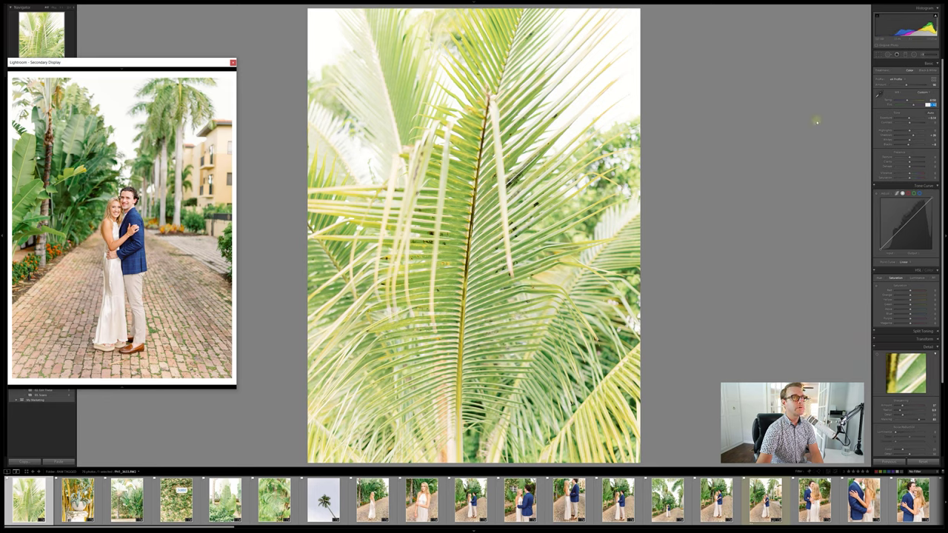
{"action": "key", "text": "Right"}
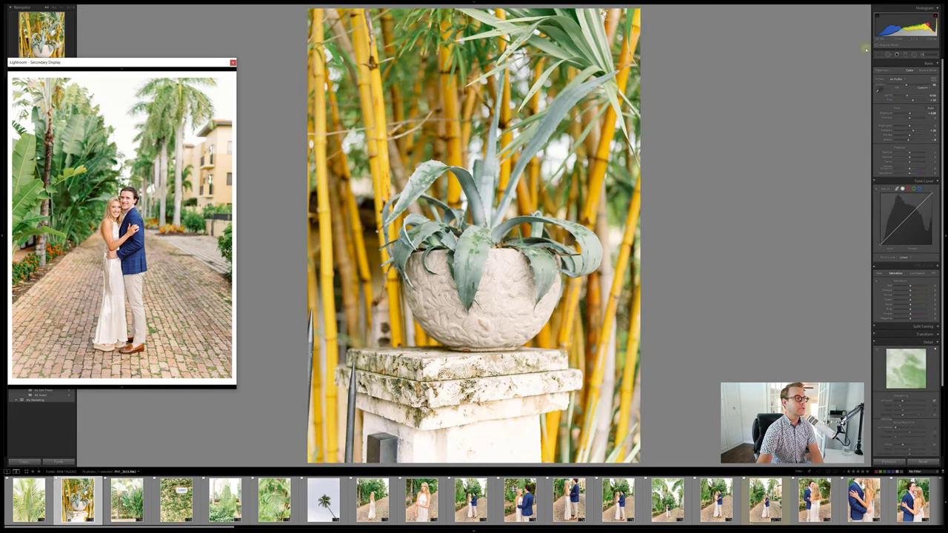
{"action": "key", "text": "Right"}
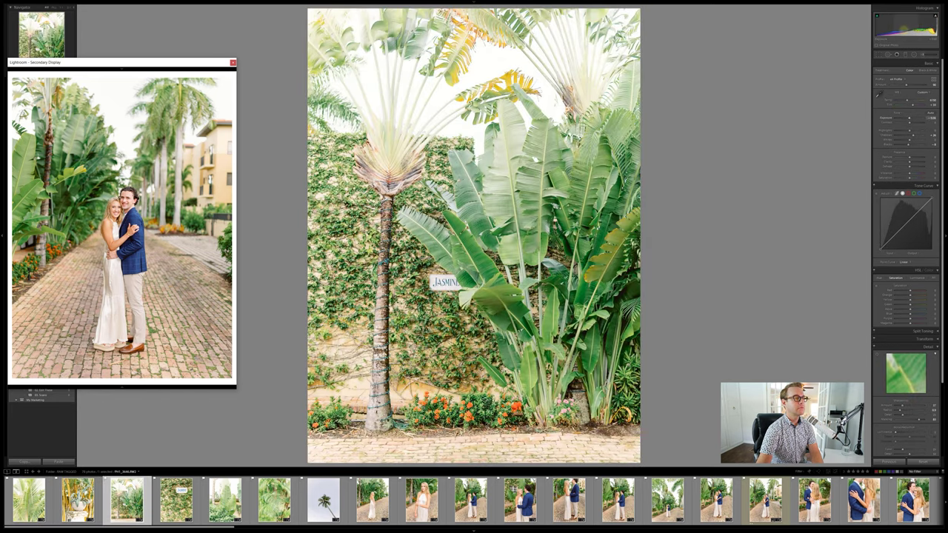
{"action": "key", "text": "Right"}
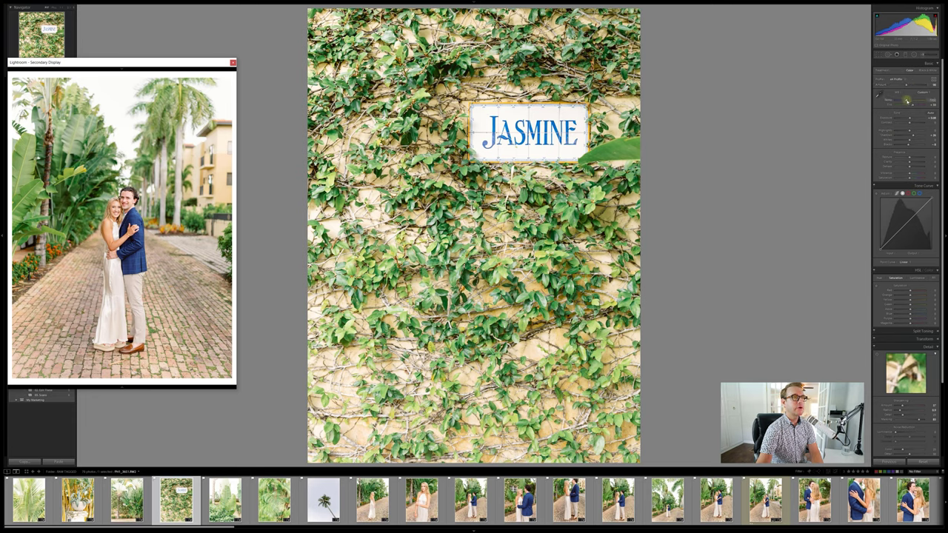
{"action": "left_click", "coordinate": [929, 104]}
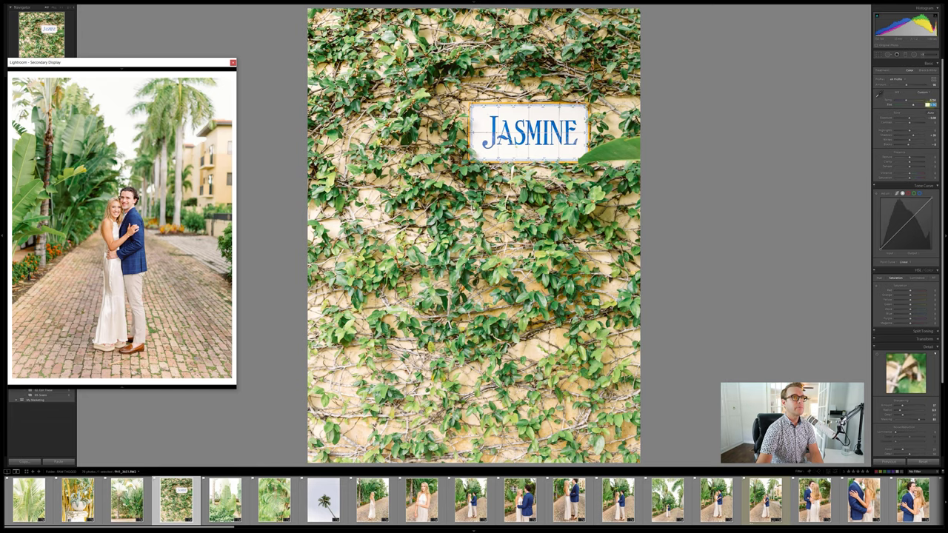
Step: Correct the white balance and exposure of the tall banana leaf, close-up palm frond and lone palm tree photos
{"action": "key", "text": "Right"}
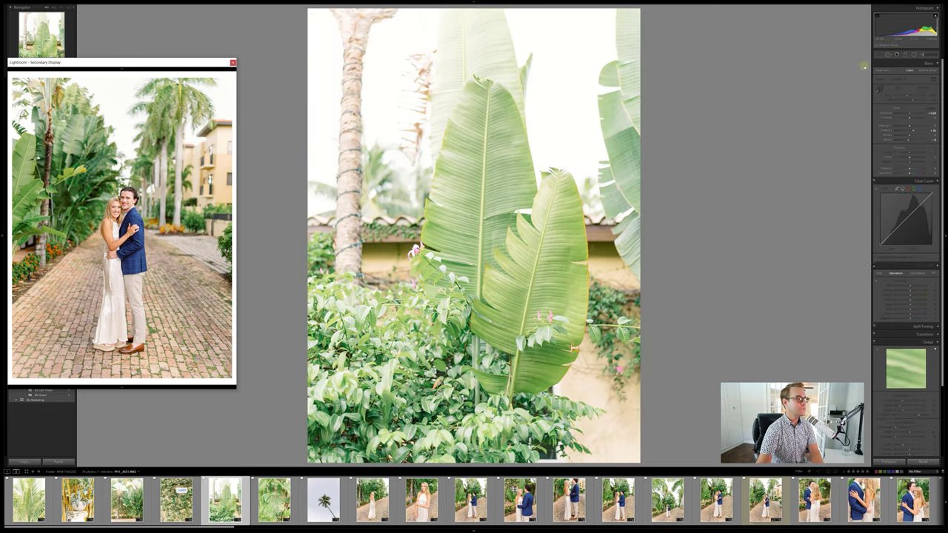
{"action": "left_click", "coordinate": [910, 99]}
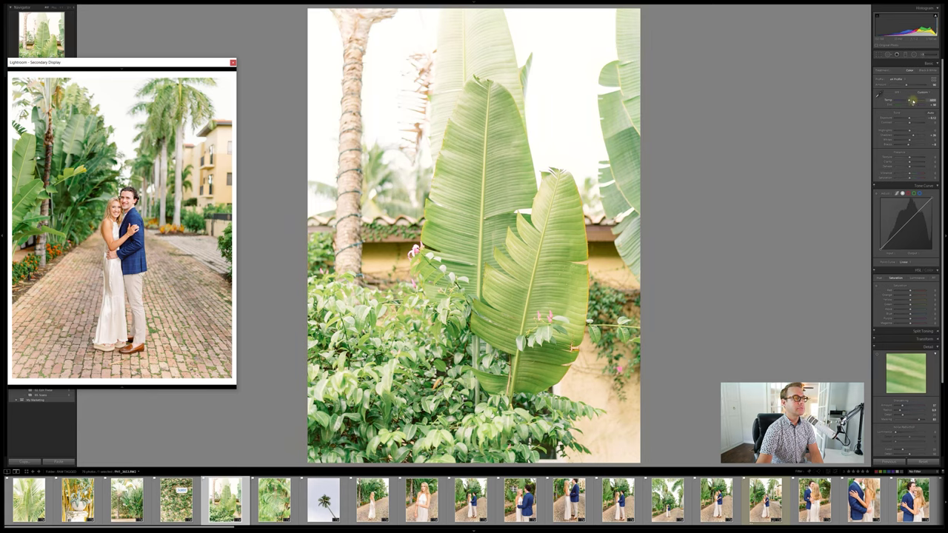
{"action": "key", "text": "period"}
{"action": "key", "text": "period"}
{"action": "key", "text": "minus"}
{"action": "left_click", "coordinate": [930, 104]}
{"action": "key", "text": "Right"}
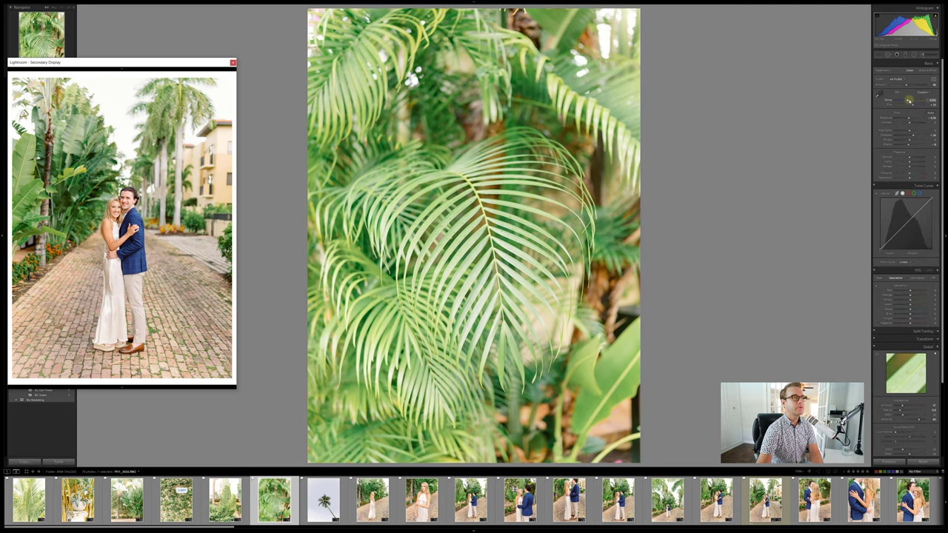
{"action": "key", "text": "Right"}
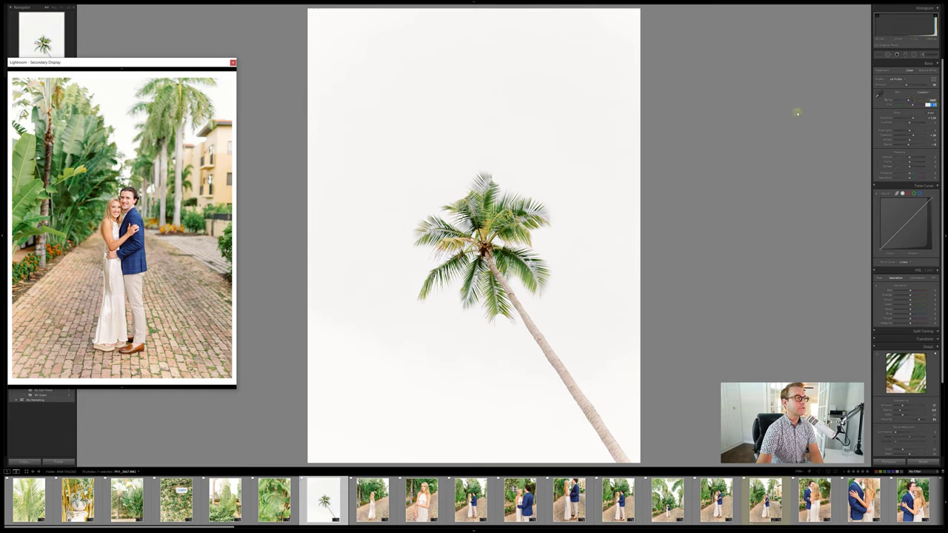
Step: Compare the woman's full-length brick-path portrait with its unedited version and fine-tune its exposure
{"action": "key", "text": "Right"}
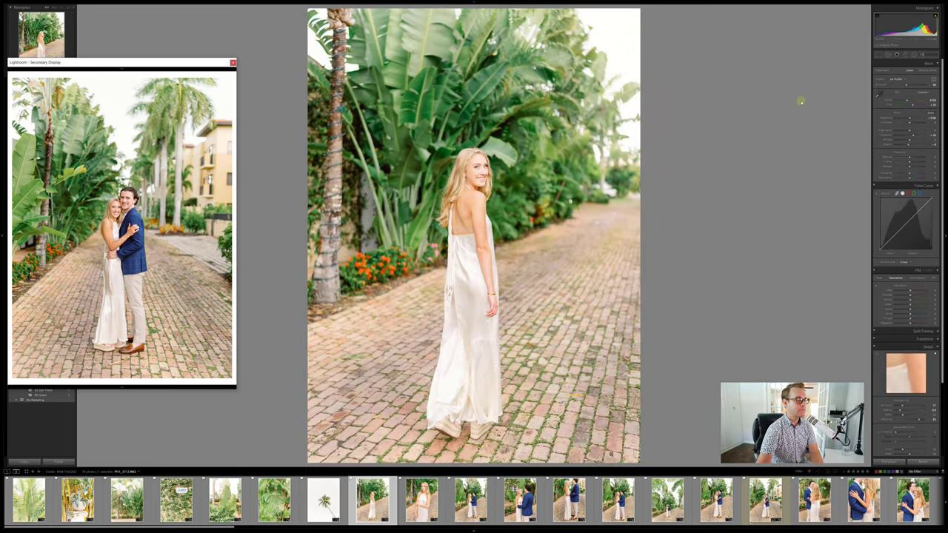
{"action": "key", "text": "backslash"}
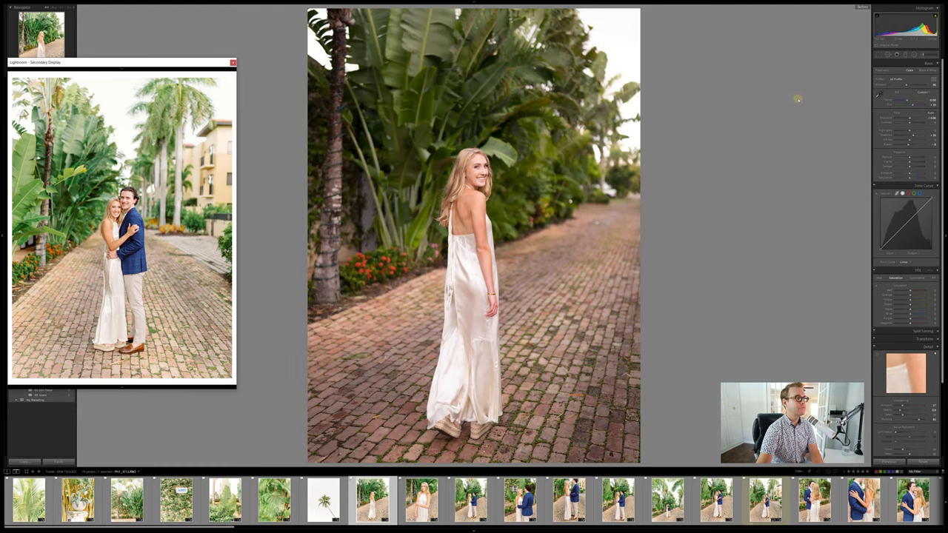
{"action": "key", "text": "backslash"}
{"action": "key", "text": "backslash"}
{"action": "key", "text": "backslash"}
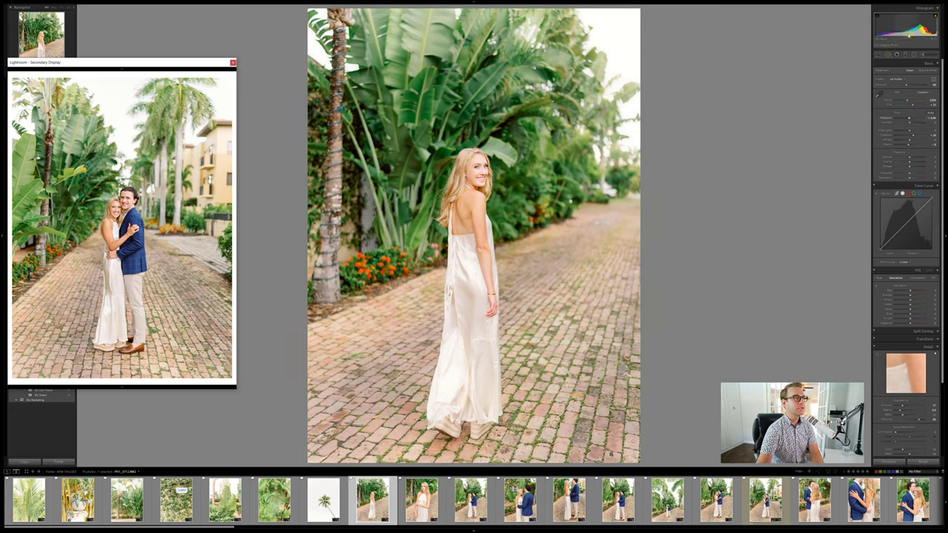
Step: Examine the woman's face up close in her half-length portrait, comparing the edited skin tones with the original
{"action": "key", "text": "Right"}
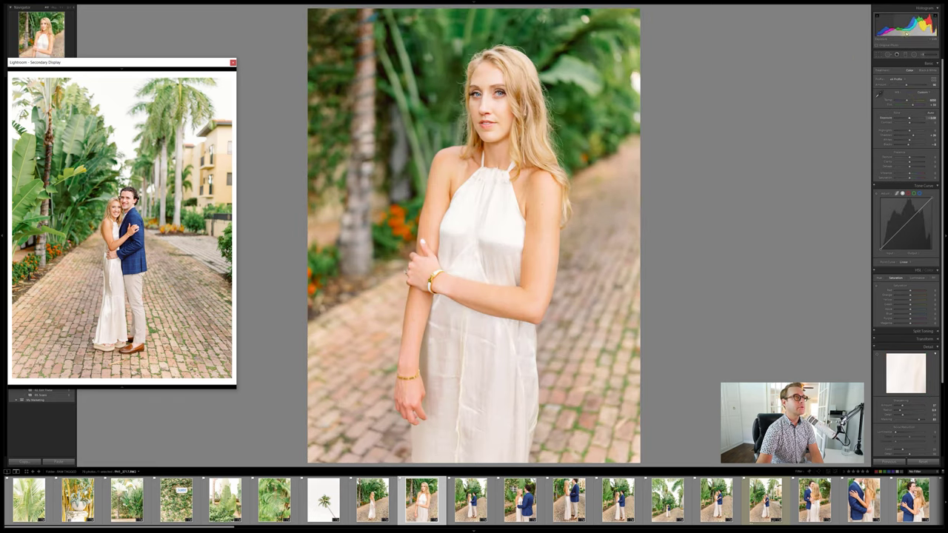
{"action": "left_click", "coordinate": [534, 100]}
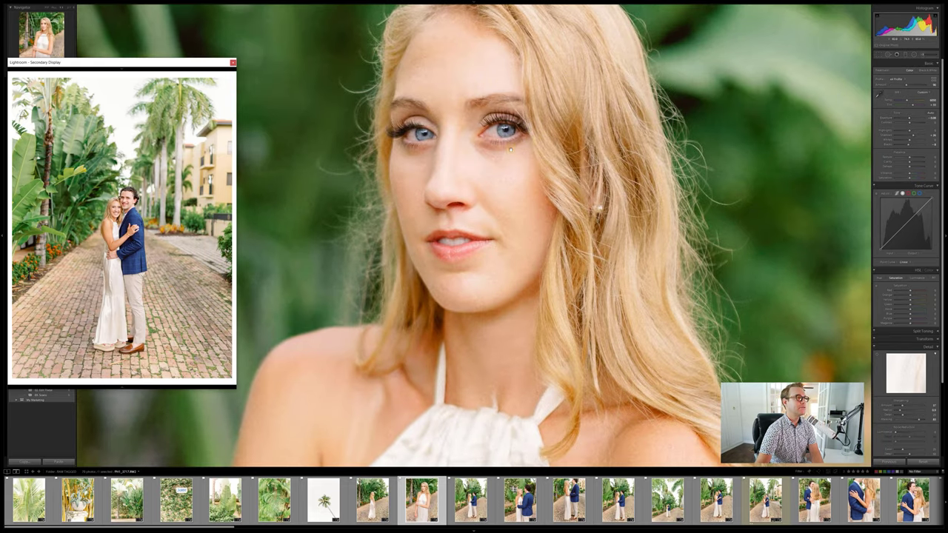
{"action": "left_click_drag", "start_coordinate": [507, 146], "coordinate": [477, 212]}
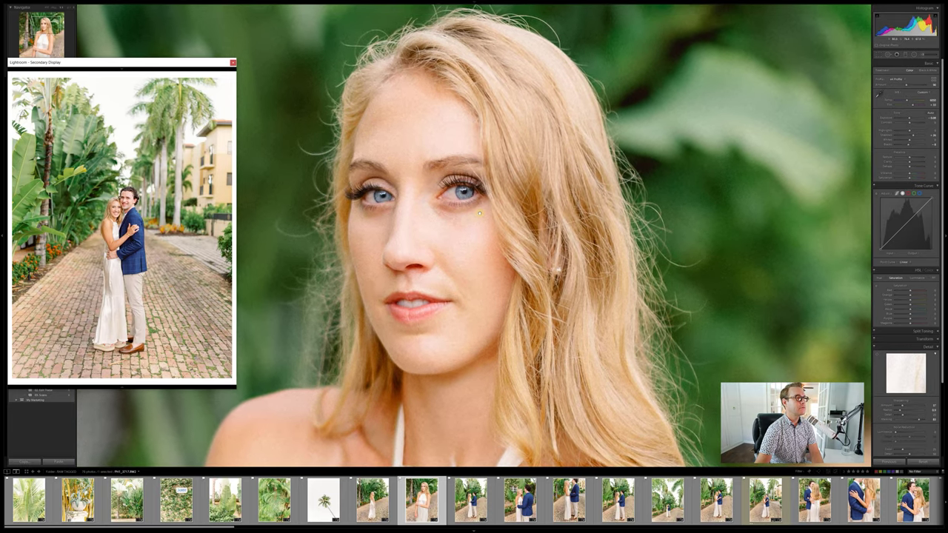
{"action": "left_click", "coordinate": [481, 203]}
{"action": "left_click", "coordinate": [482, 204]}
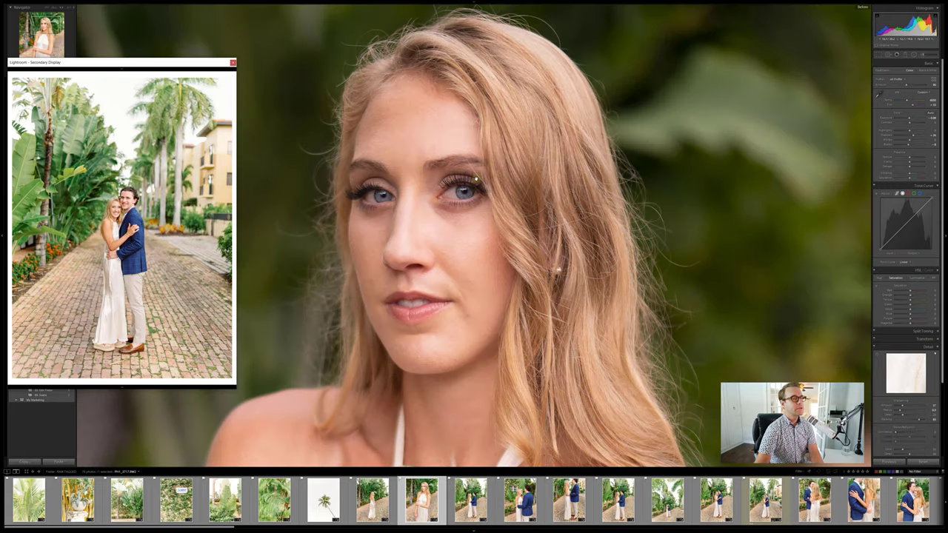
{"action": "key", "text": "backslash"}
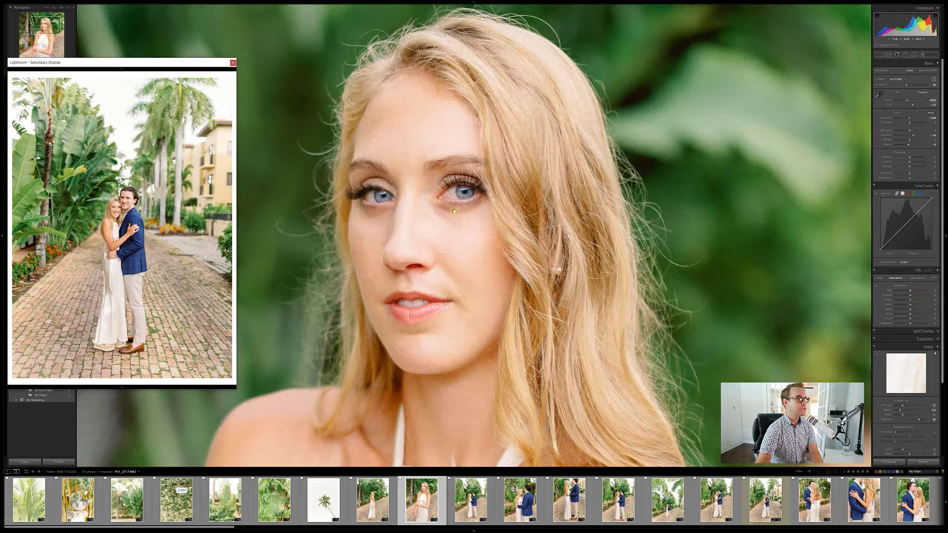
{"action": "key", "text": "backslash"}
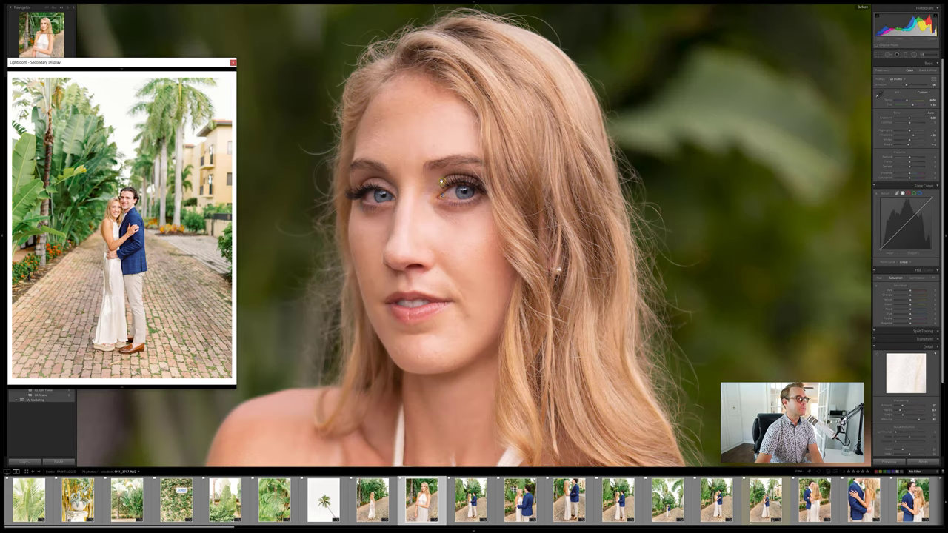
{"action": "key", "text": "backslash"}
{"action": "mouse_move", "coordinate": [446, 198]}
{"action": "left_mouse_down"}
{"action": "mouse_move", "coordinate": [441, 190]}
{"action": "mouse_move", "coordinate": [452, 195]}
{"action": "left_mouse_up"}
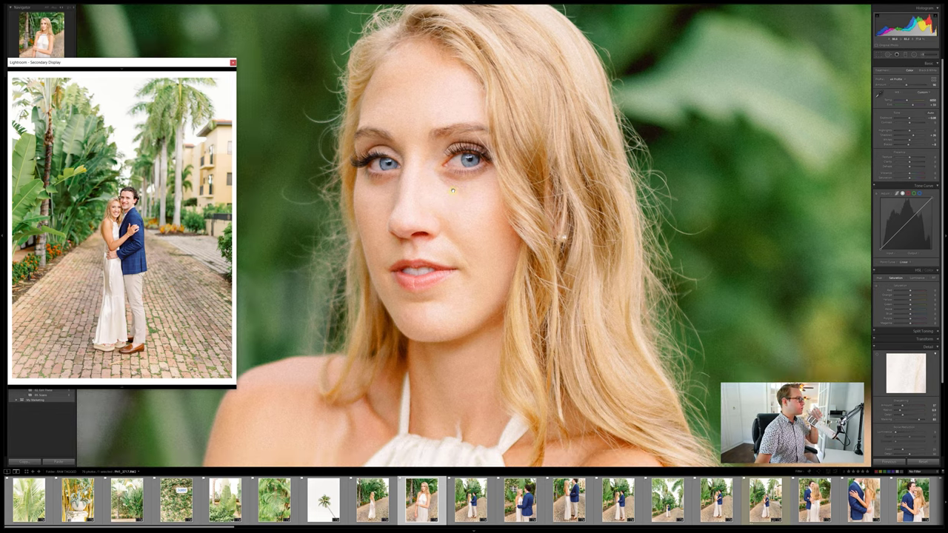
{"action": "left_click", "coordinate": [454, 190]}
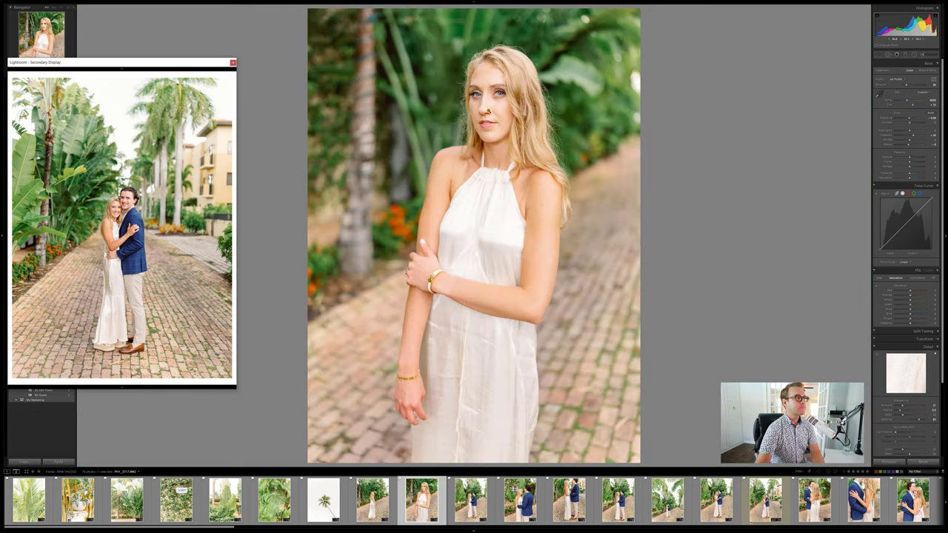
{"action": "left_click", "coordinate": [489, 112]}
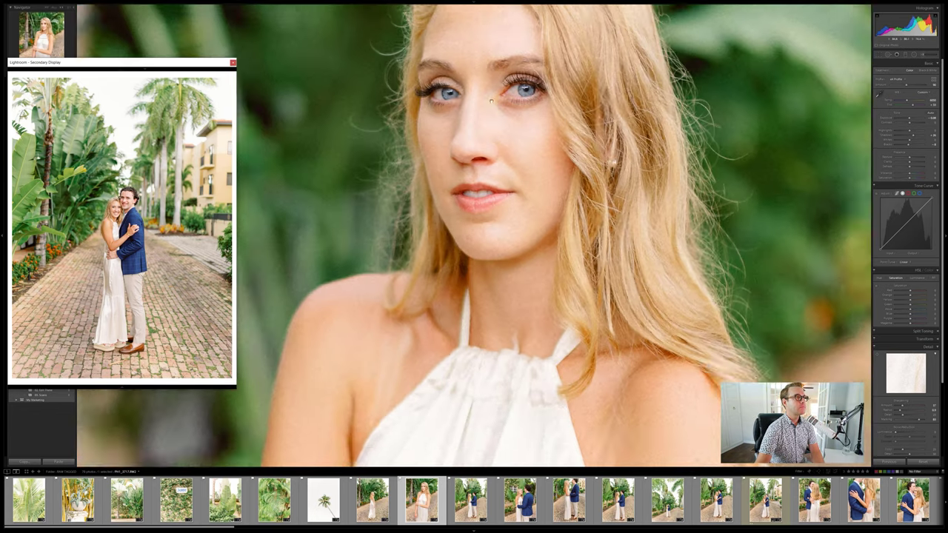
{"action": "left_click", "coordinate": [488, 112]}
Step: Fine-tune the exposure of the next brick-path couple photos, up to the second full-length shot of them facing each other
{"action": "key", "text": "Right"}
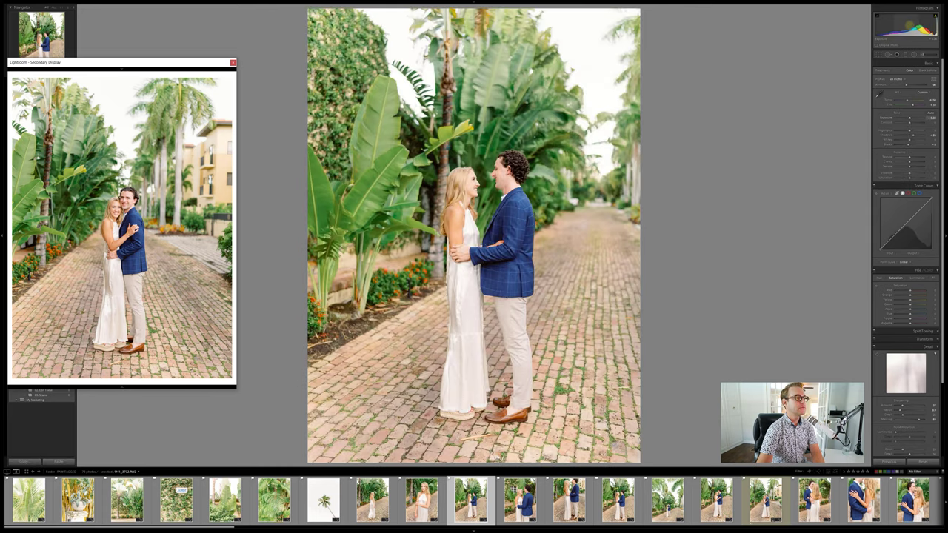
{"action": "key", "text": "Right"}
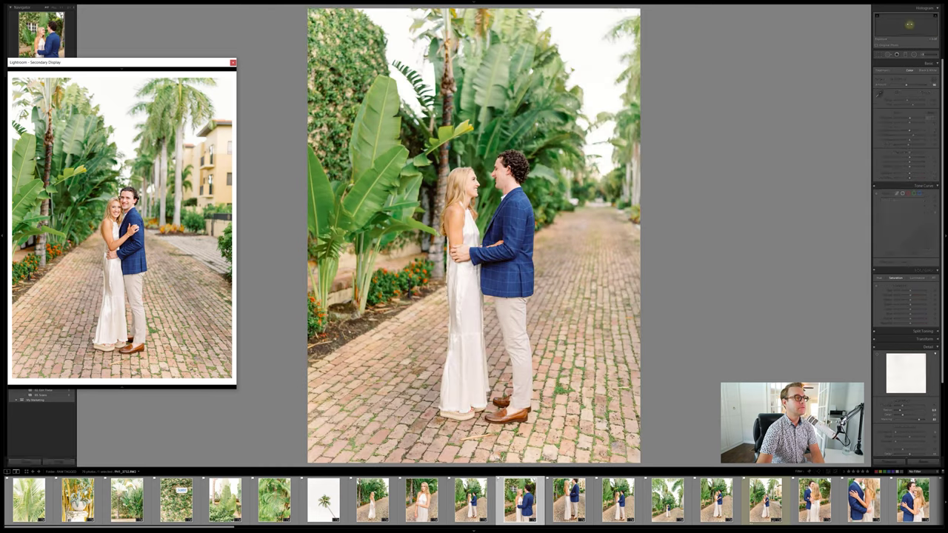
{"action": "key", "text": "Right"}
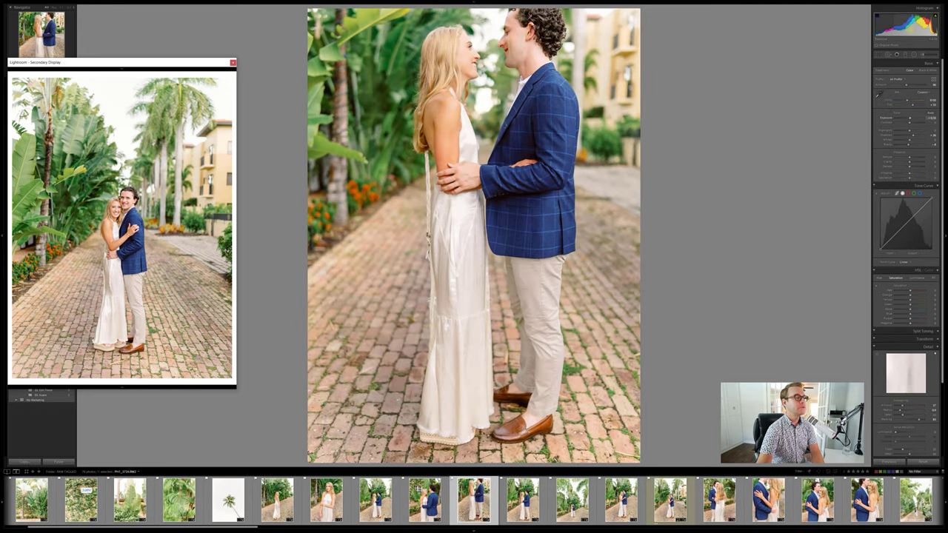
{"action": "key", "text": "Right"}
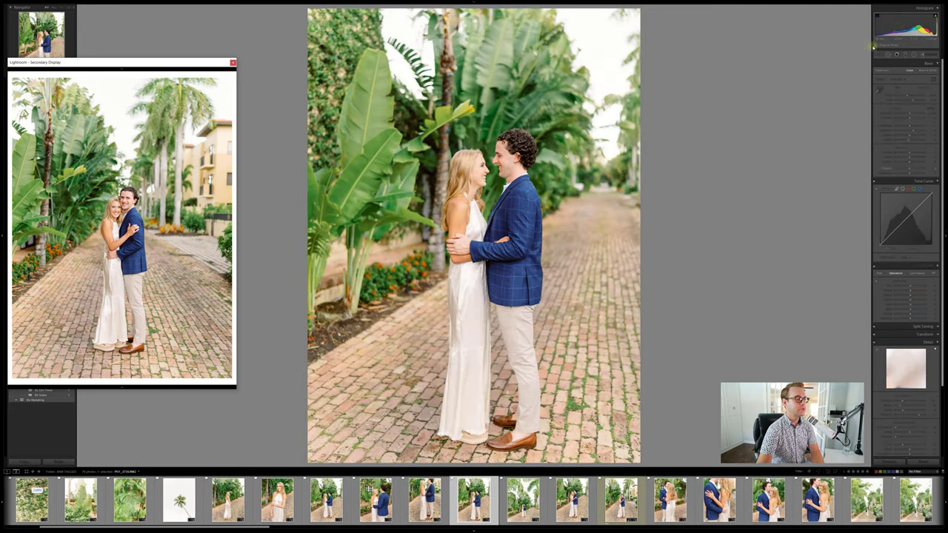
{"action": "left_click_drag", "start_coordinate": [902, 26], "coordinate": [903, 26]}
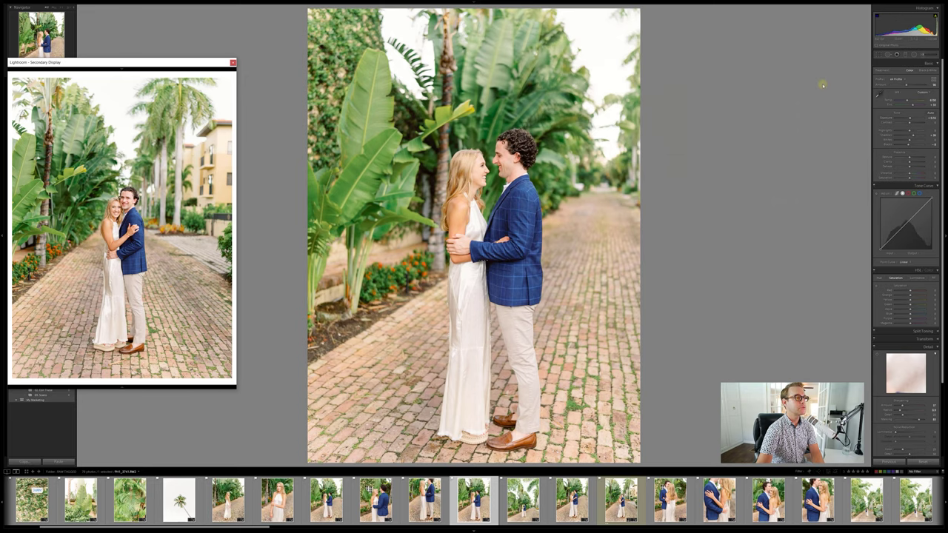
Step: Compare the full-length face-to-face couple photo before and after its edits
{"action": "key", "text": "backslash"}
{"action": "key", "text": "backslash"}
{"action": "key", "text": "backslash"}
{"action": "key", "text": "backslash"}
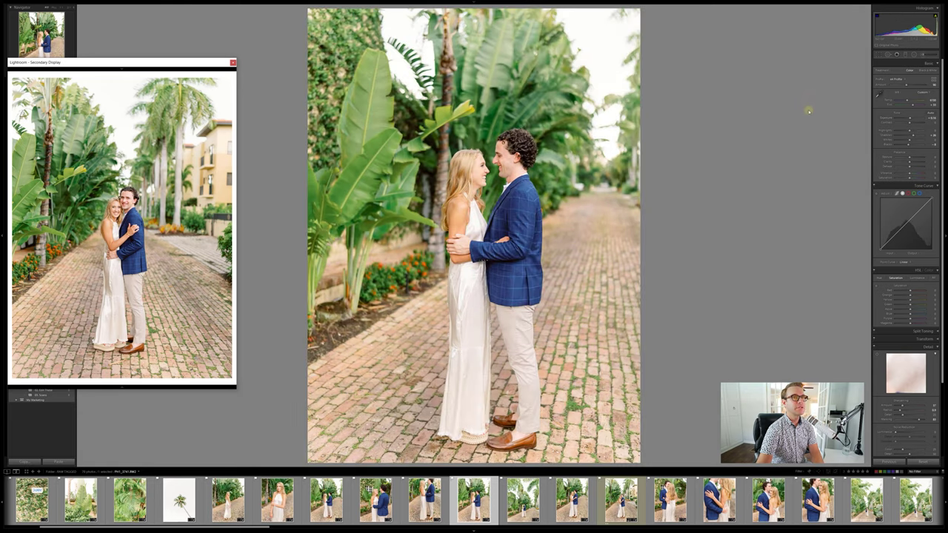
{"action": "key", "text": "backslash"}
{"action": "key", "text": "backslash"}
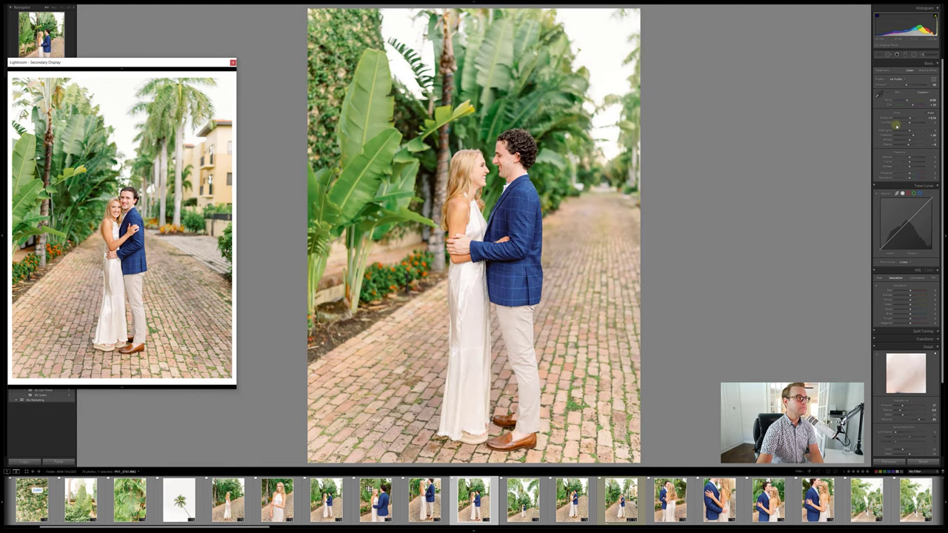
Step: Fine-tune the exposure from the wide palm-lined couple shot through the embrace with her back turned, checking consistency with the reference photo
{"action": "key", "text": "Right"}
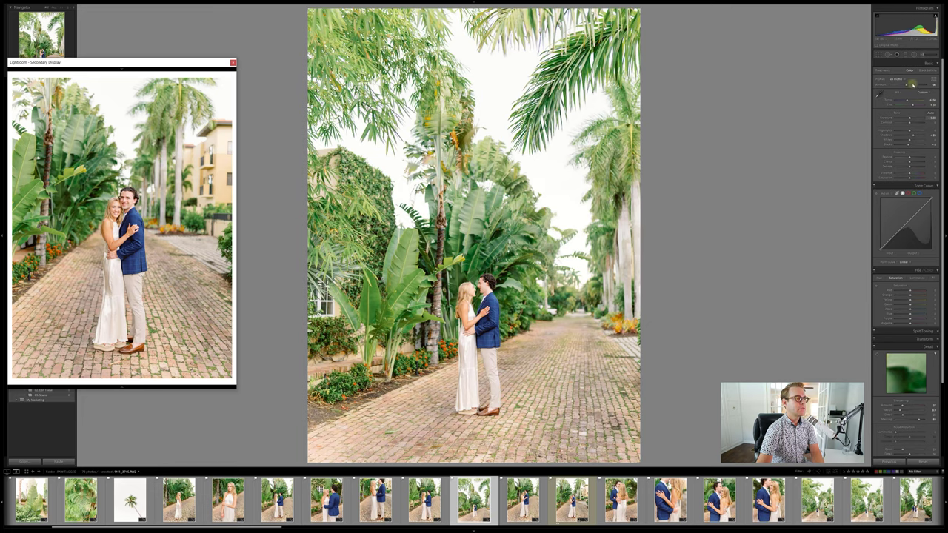
{"action": "key", "text": "Right"}
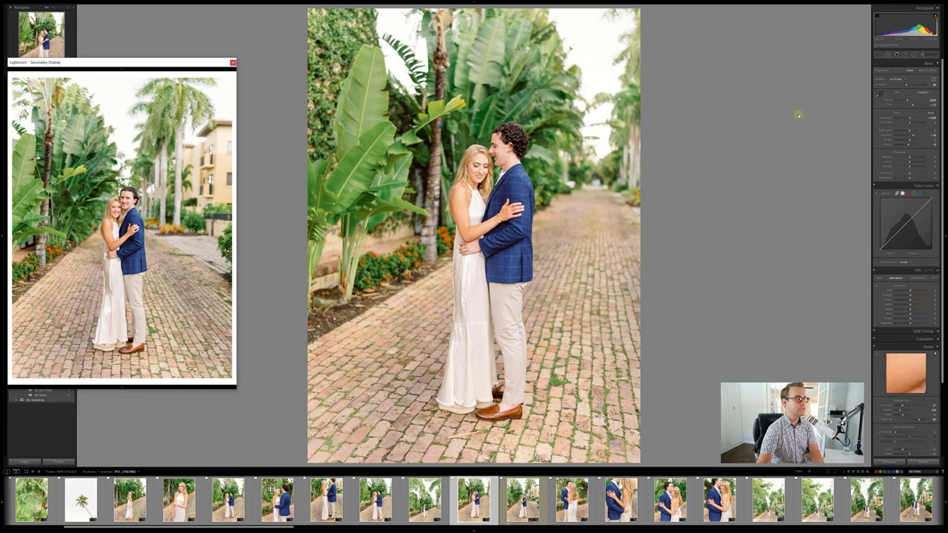
{"action": "key", "text": "Right"}
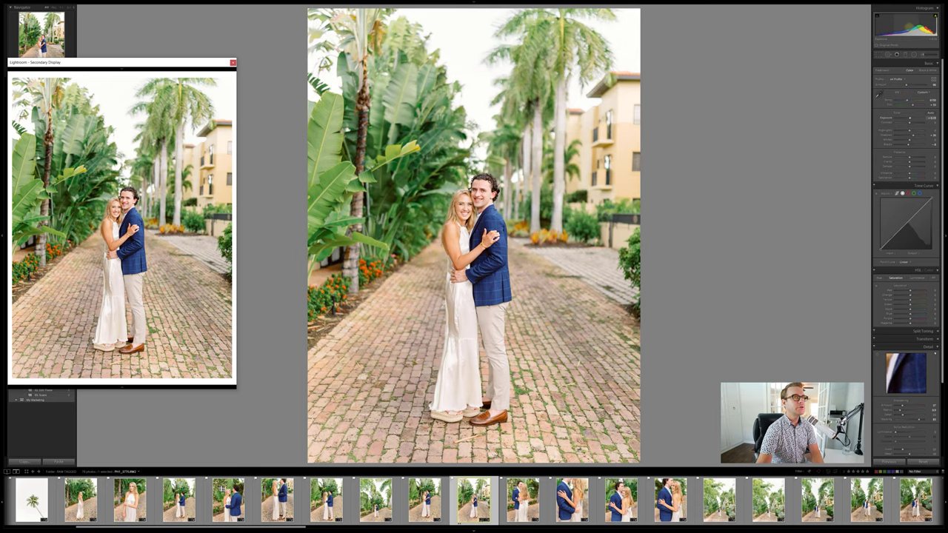
{"action": "key", "text": "Right"}
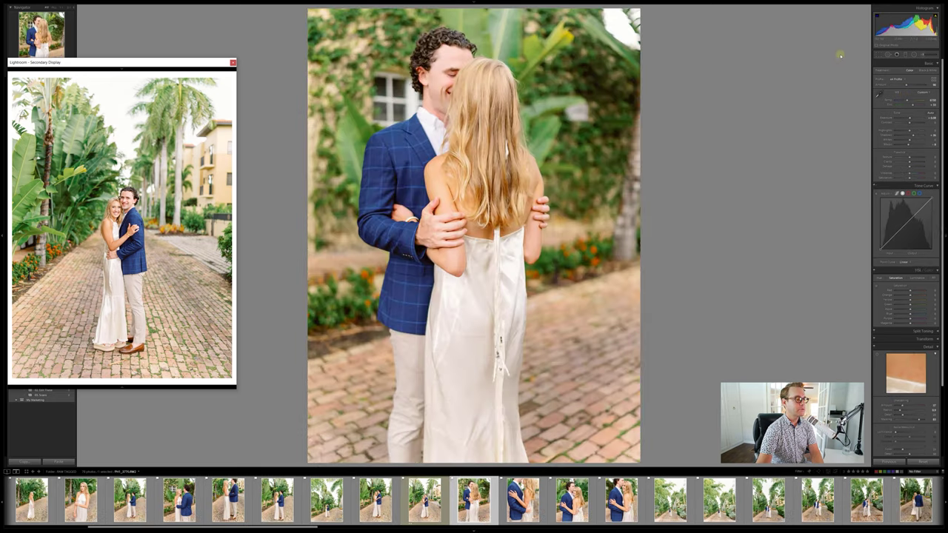
{"action": "key", "text": "Left"}
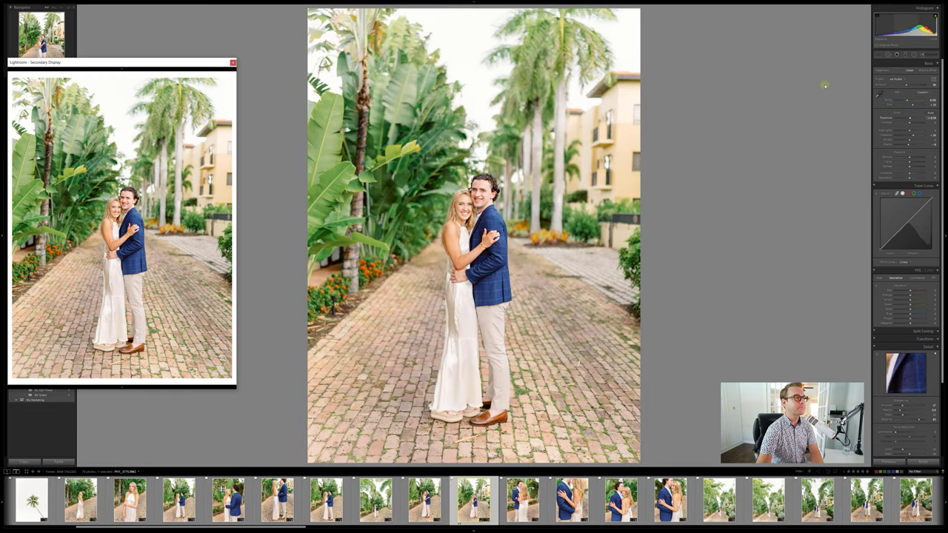
{"action": "key", "text": "Right"}
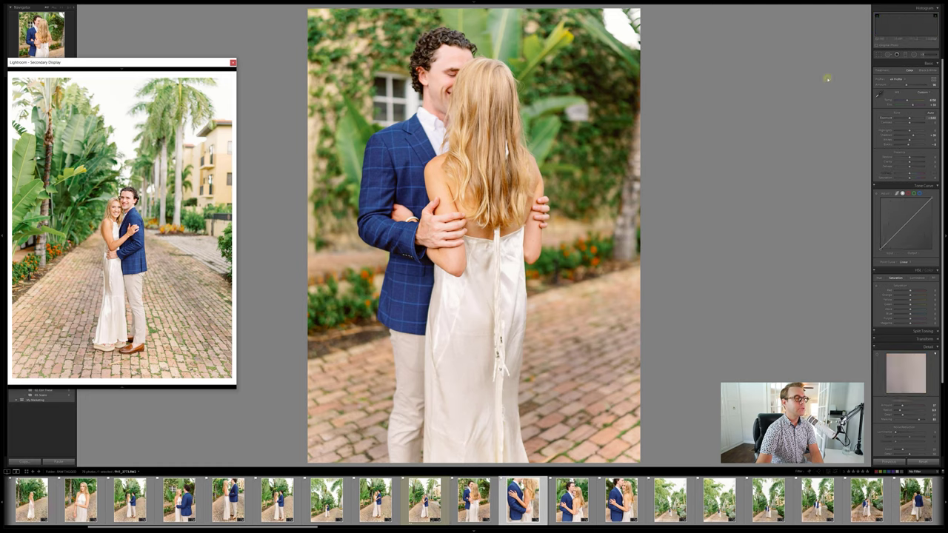
Step: Check the close embrace photos and the next two wide palm-lined couple shots for consistency with the reference photo
{"action": "key", "text": "Right"}
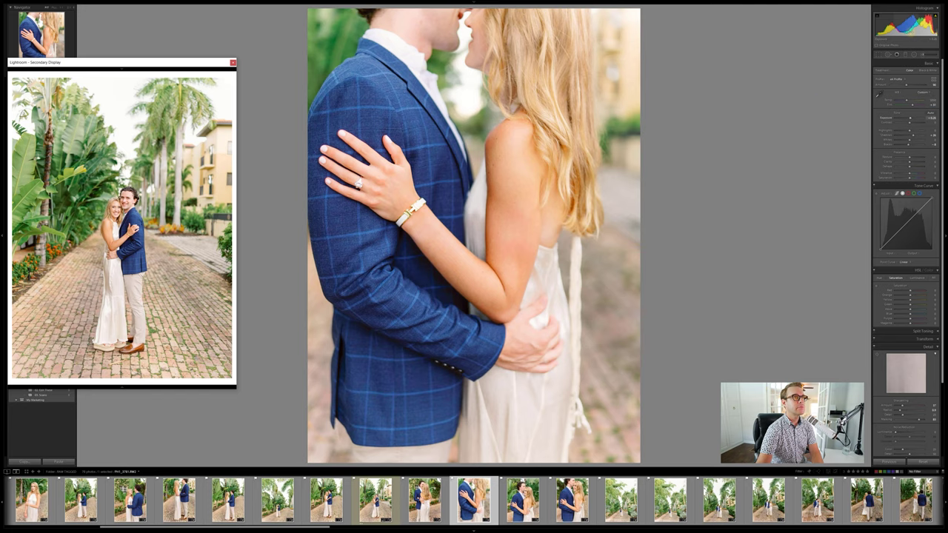
{"action": "key", "text": "Right"}
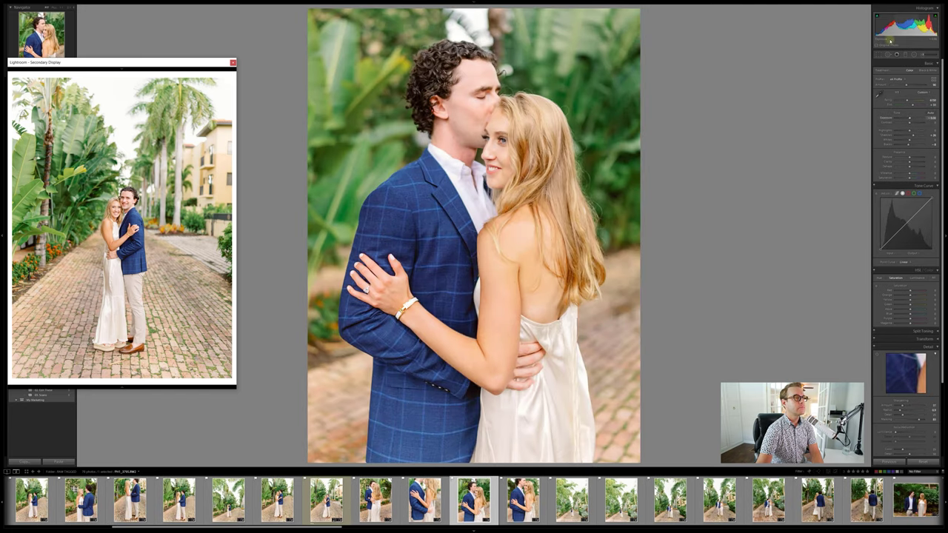
{"action": "key", "text": "Right"}
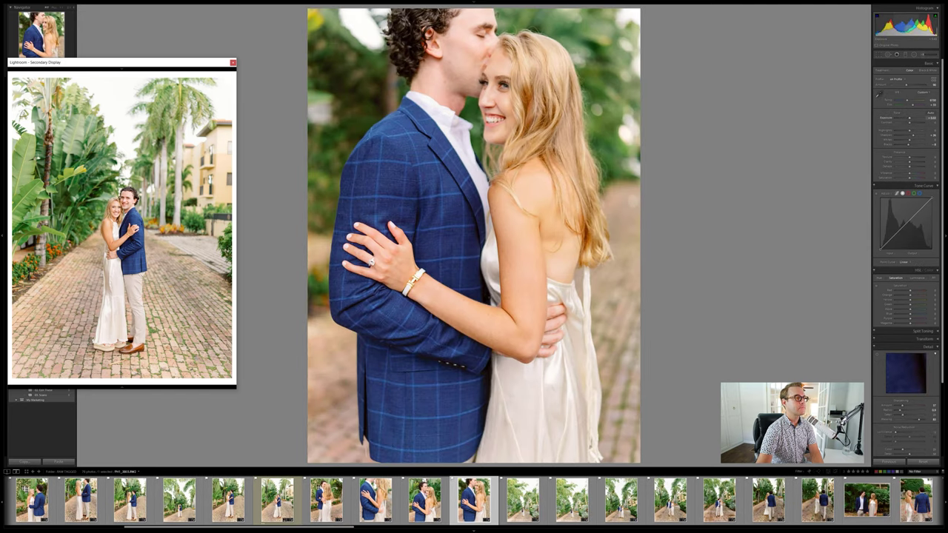
{"action": "key", "text": "Right"}
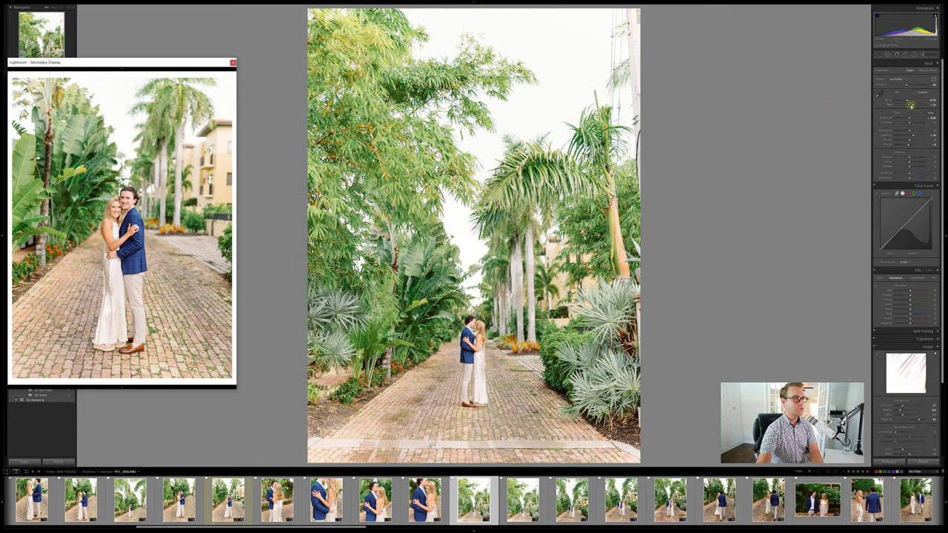
{"action": "key", "text": "Right"}
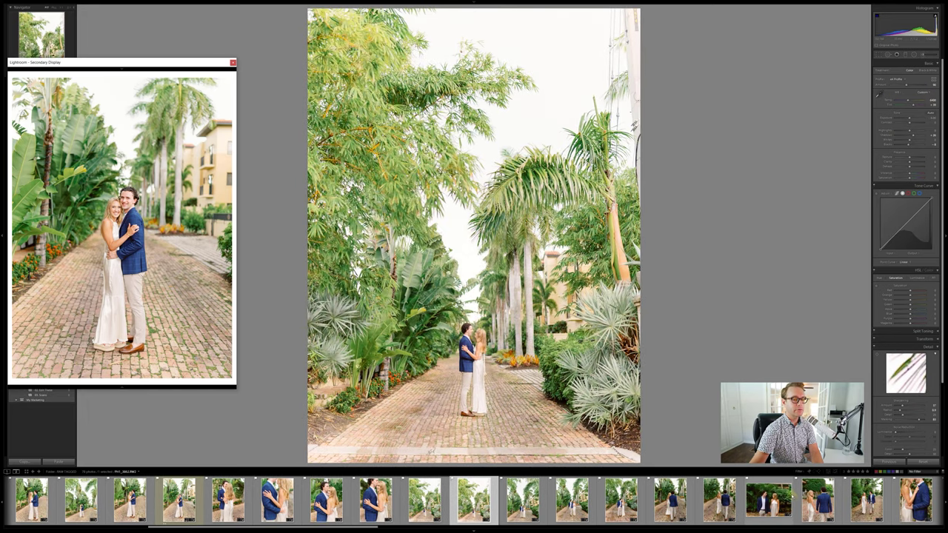
{"action": "scroll", "coordinate": [770, 497], "scroll_direction": "down", "scroll_amount": 5}
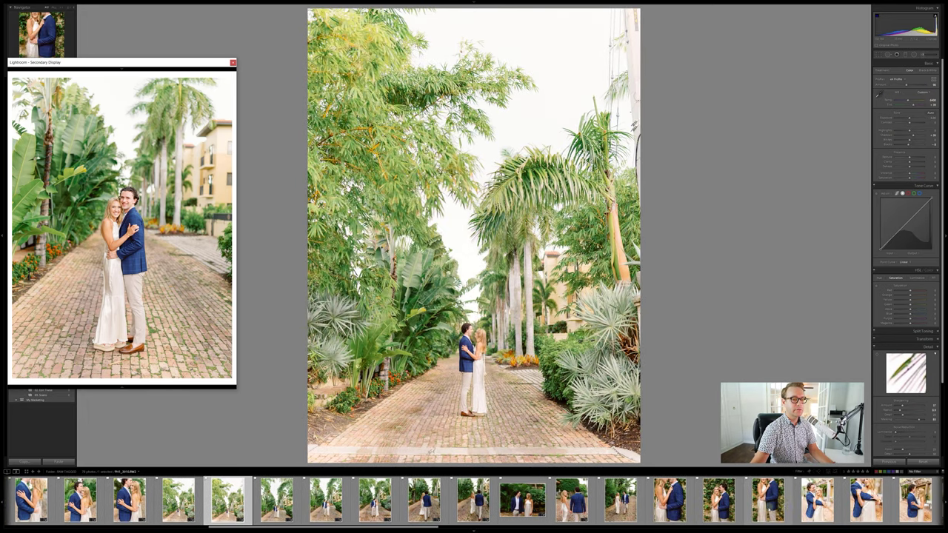
Step: Sync the wide palm-lane photo's develop settings to the eleven photos that follow it
{"action": "left_click", "coordinate": [768, 497], "text": "shift"}
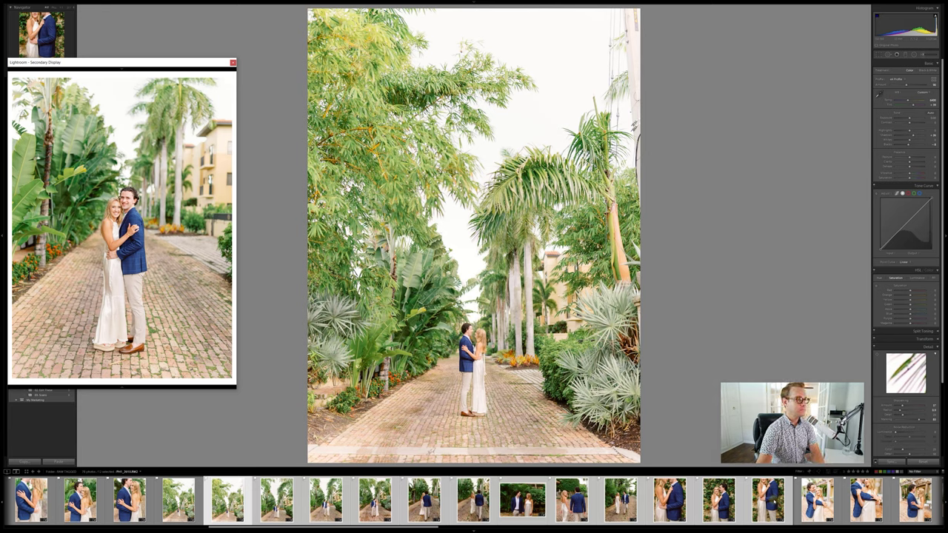
{"action": "key", "text": "Right"}
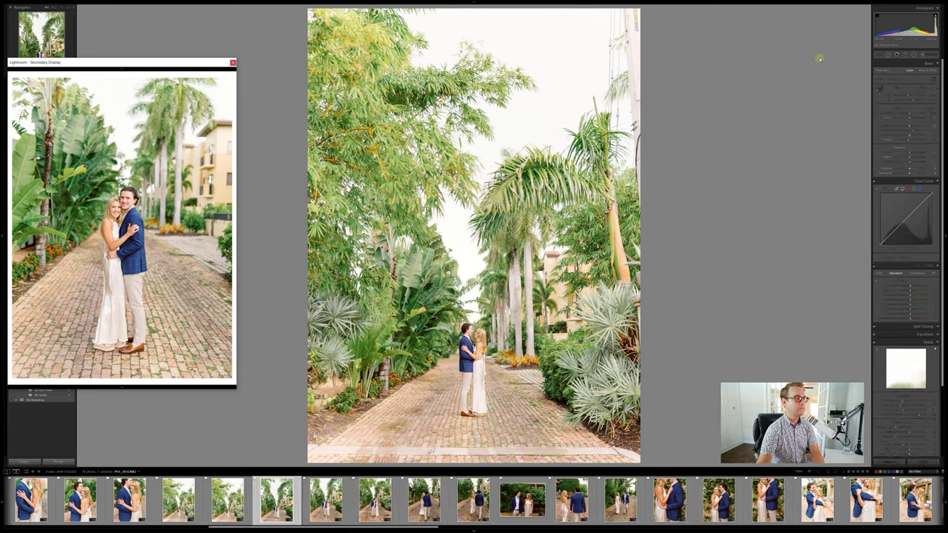
{"action": "key", "text": "Left"}
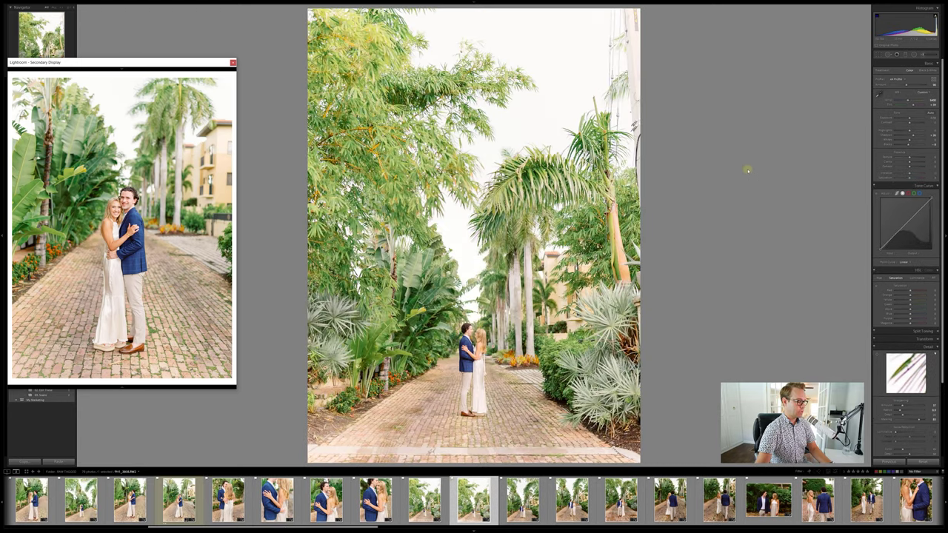
Step: Copy the wide palm-lane photo's develop settings and paste them onto the next two photos of the couple on the brick lane
{"action": "key", "text": "ctrl+shift+c"}
{"action": "key", "text": "Return"}
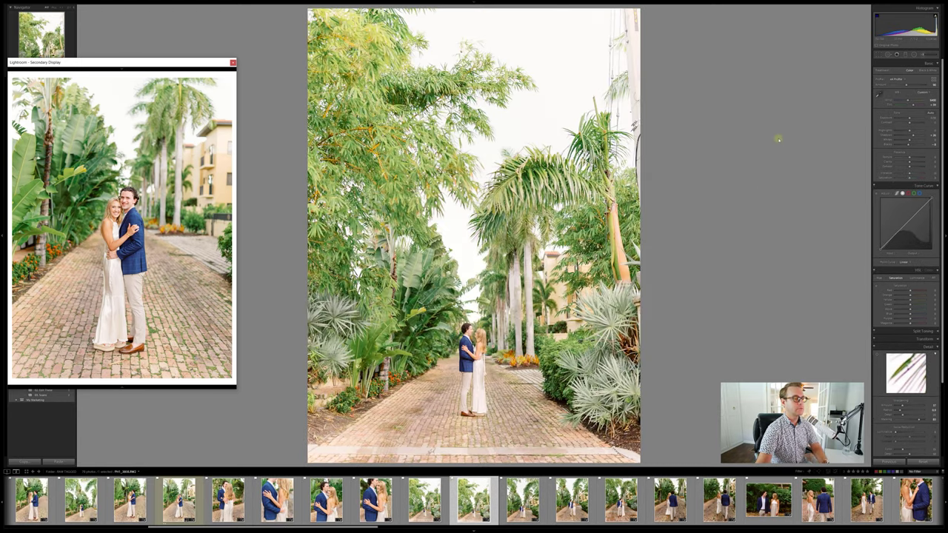
{"action": "key", "text": "Right"}
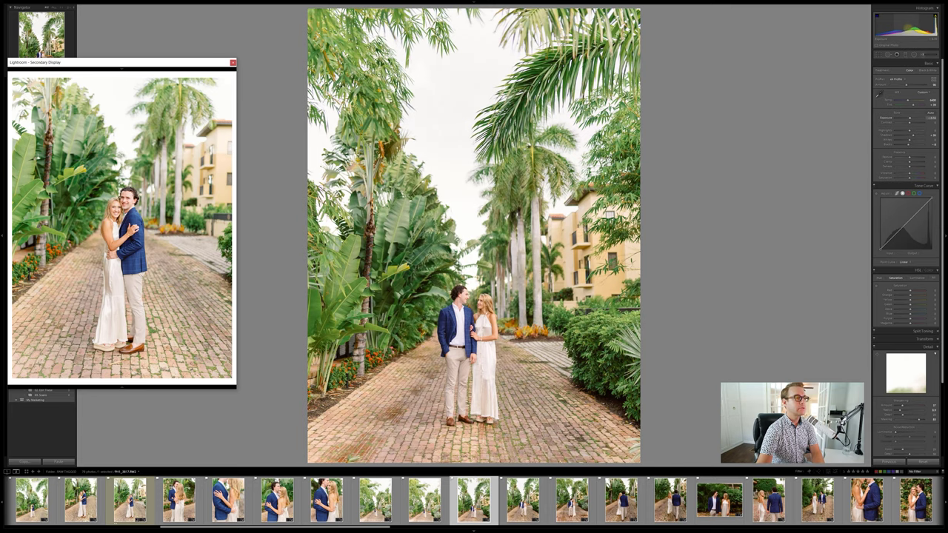
{"action": "key", "text": "ctrl+shift+v"}
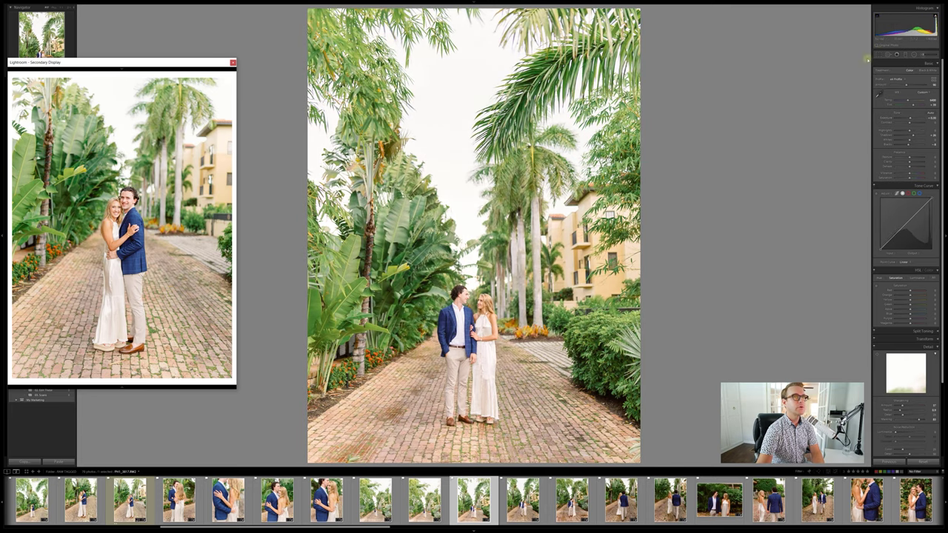
{"action": "key", "text": "Right"}
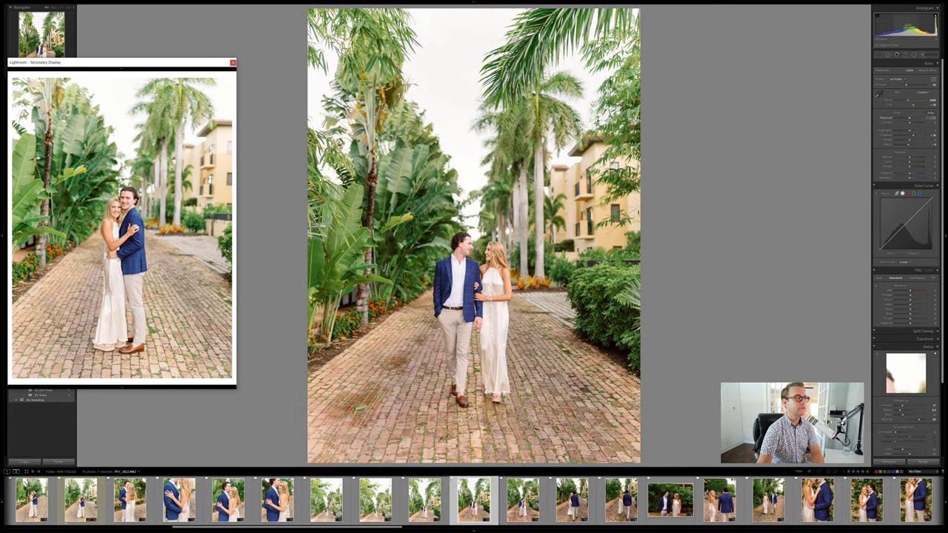
{"action": "key", "text": "ctrl+shift+v"}
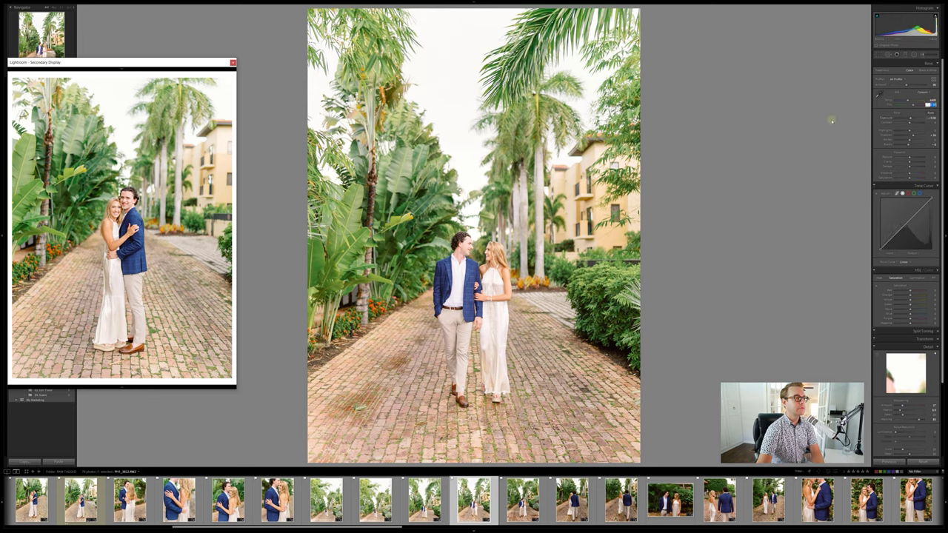
Step: Adjust the tint of the photo of the couple walking arm in arm and sync its settings to the photos that follow
{"action": "key", "text": "shift+Right"}
{"action": "key", "text": "shift+Right"}
{"action": "key", "text": "shift+Right"}
{"action": "key", "text": "shift+Right"}
{"action": "key", "text": "shift+Right"}
{"action": "key", "text": "shift+Right"}
{"action": "key", "text": "shift+Right"}
{"action": "key", "text": "shift+Right"}
{"action": "key", "text": "shift+Right"}
{"action": "key", "text": "shift+Right"}
{"action": "key", "text": "shift+Right"}
{"action": "key", "text": "shift+Right"}
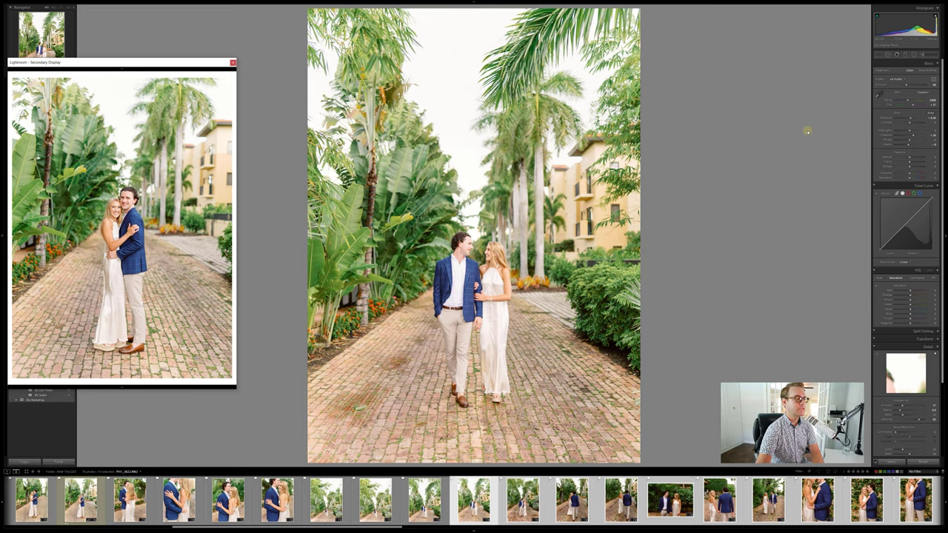
{"action": "key", "text": "ctrl+d"}
{"action": "key", "text": "Right"}
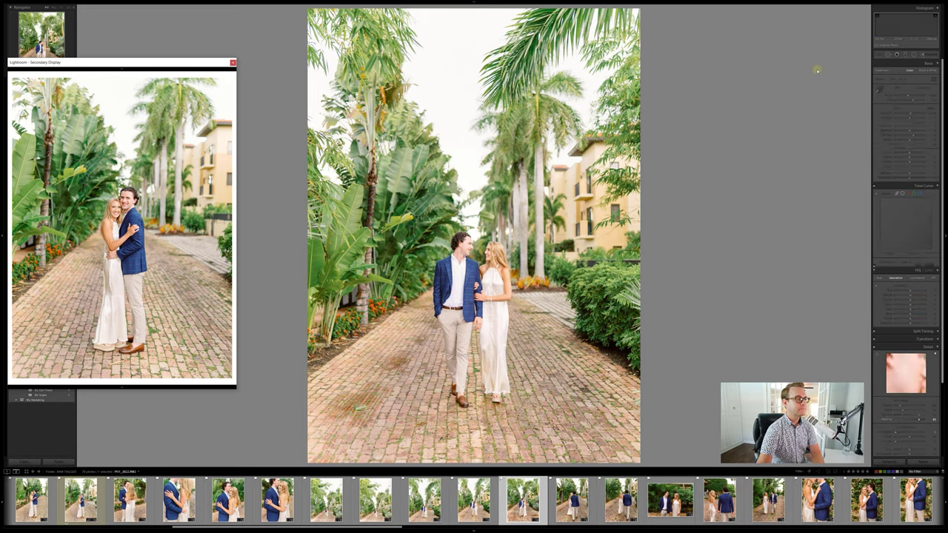
Step: Sync the develop settings of the first photo of the couple seen from behind to the seven photos that follow it
{"action": "key", "text": "Right"}
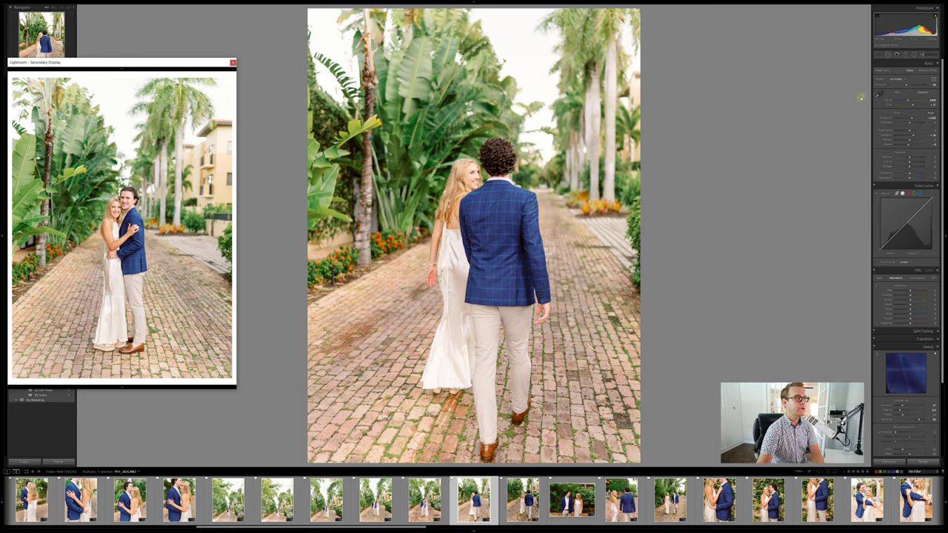
{"action": "key", "text": "Right"}
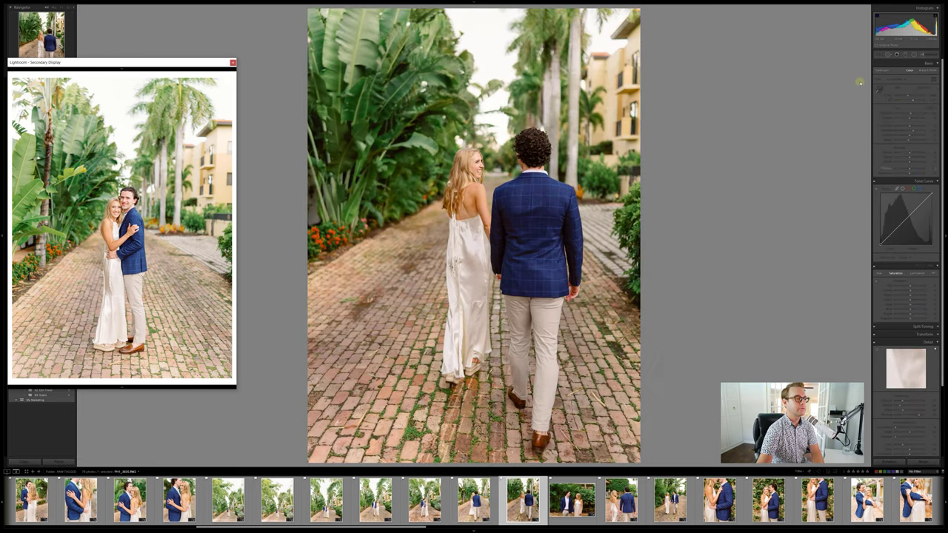
{"action": "key", "text": "Left"}
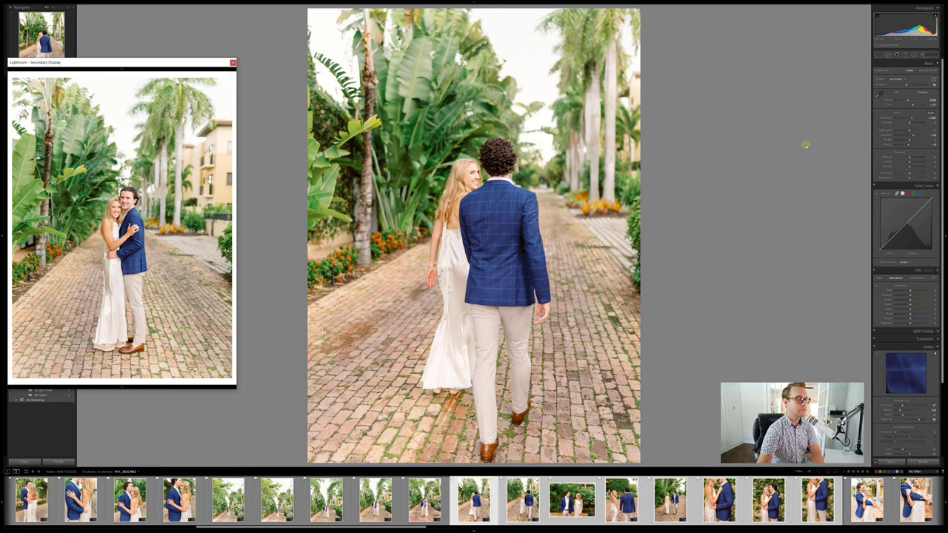
{"action": "key", "text": "Right"}
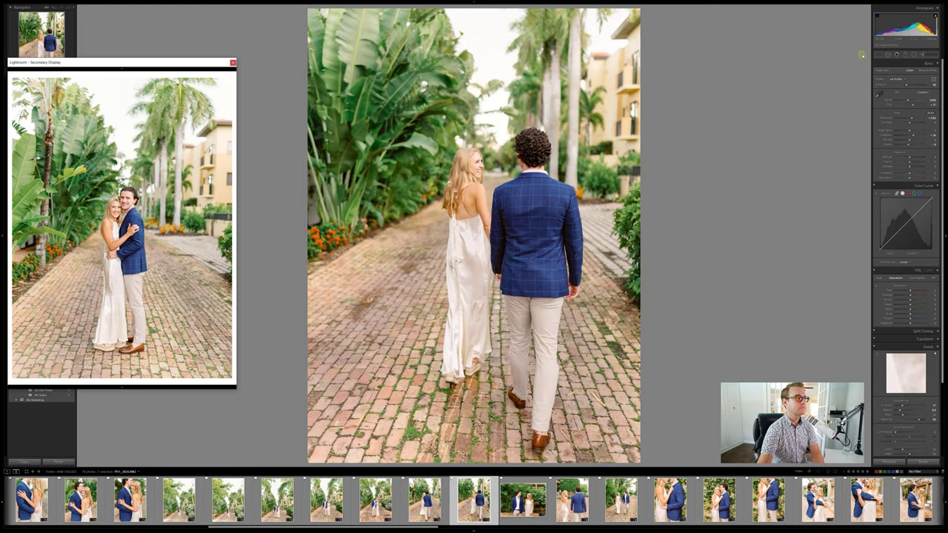
Step: Adjust the landscape hand-holding photo's tint, and refine exposure and white balance in the over-the-shoulder photo while checking the woman's face up close
{"action": "key", "text": "Right"}
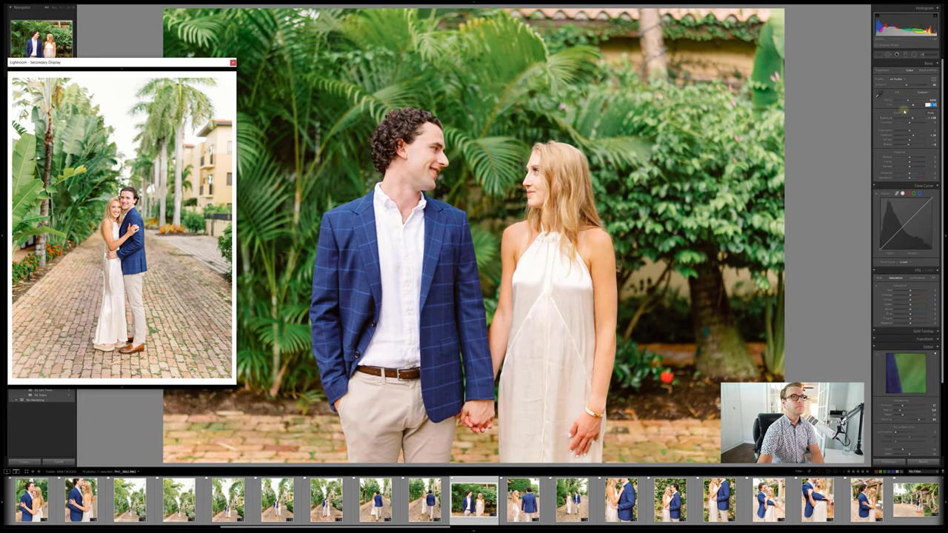
{"action": "key", "text": "Right"}
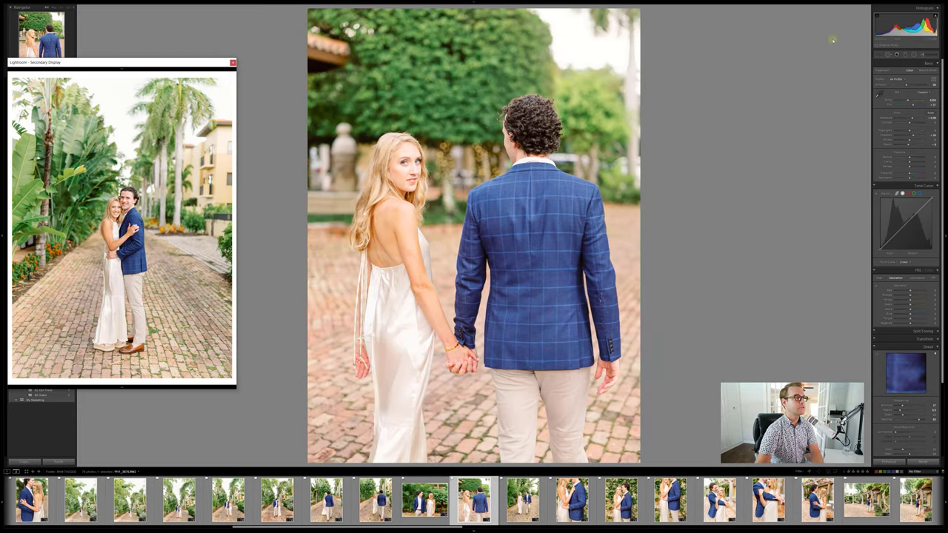
{"action": "key", "text": "z"}
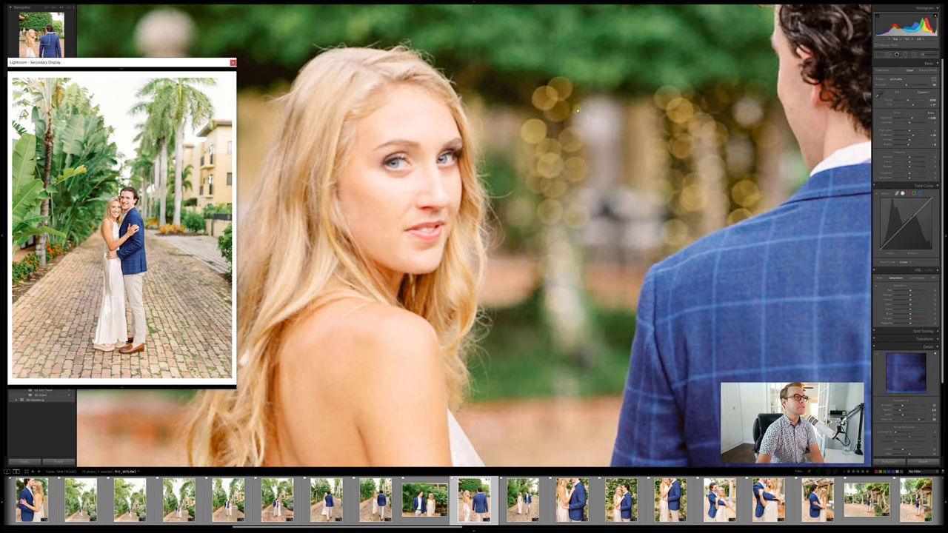
{"action": "left_click_drag", "start_coordinate": [564, 134], "coordinate": [523, 117]}
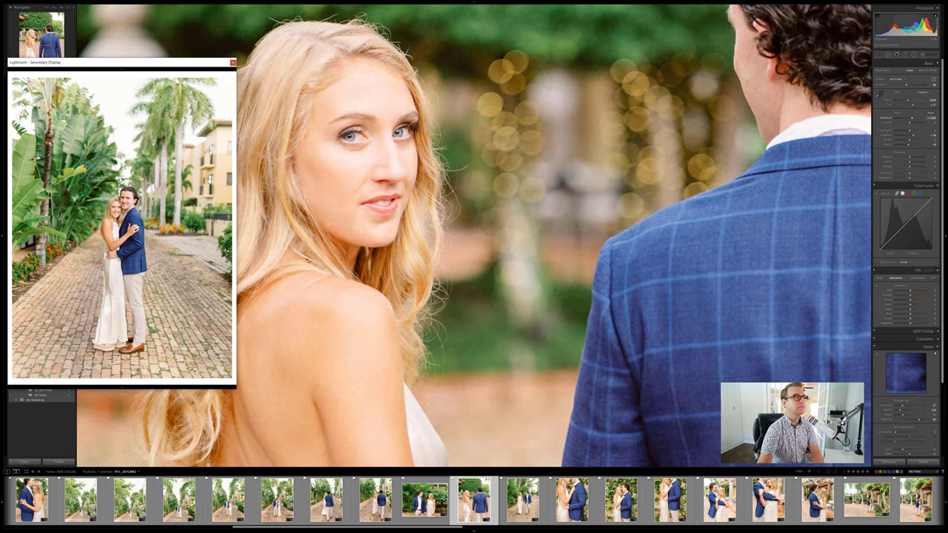
{"action": "left_click", "coordinate": [741, 102]}
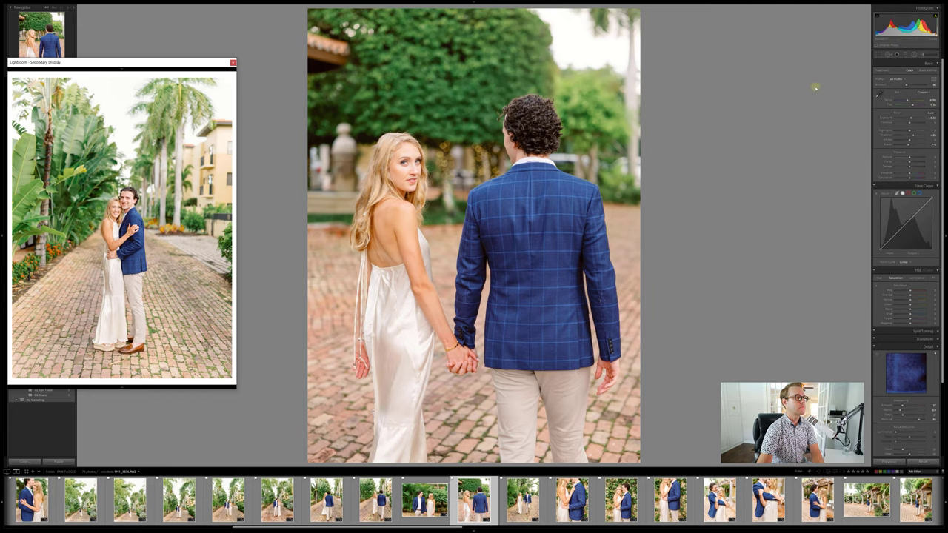
Step: Compare the over-the-shoulder photo with the neighbouring photo of the couple walking hand in hand
{"action": "key", "text": "Left"}
{"action": "key", "text": "Left"}
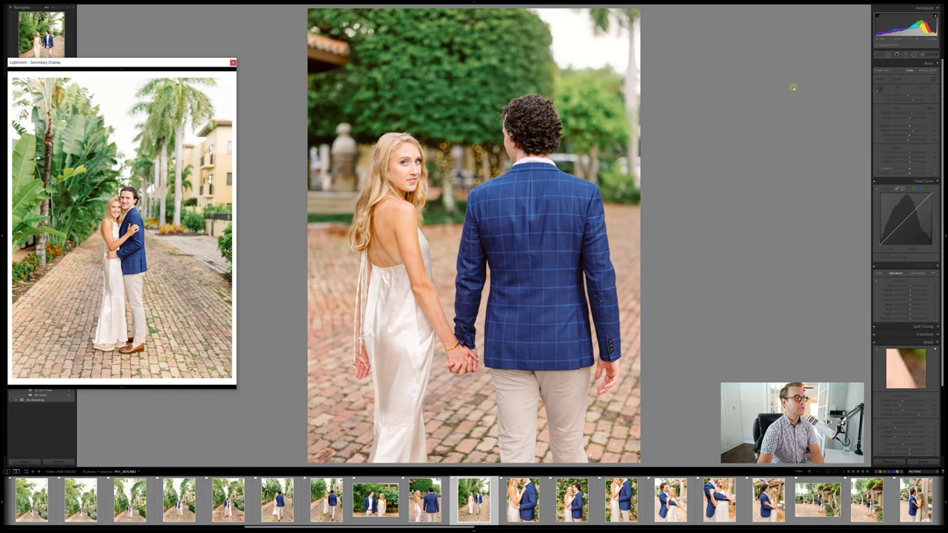
{"action": "key", "text": "Right"}
{"action": "key", "text": "Right"}
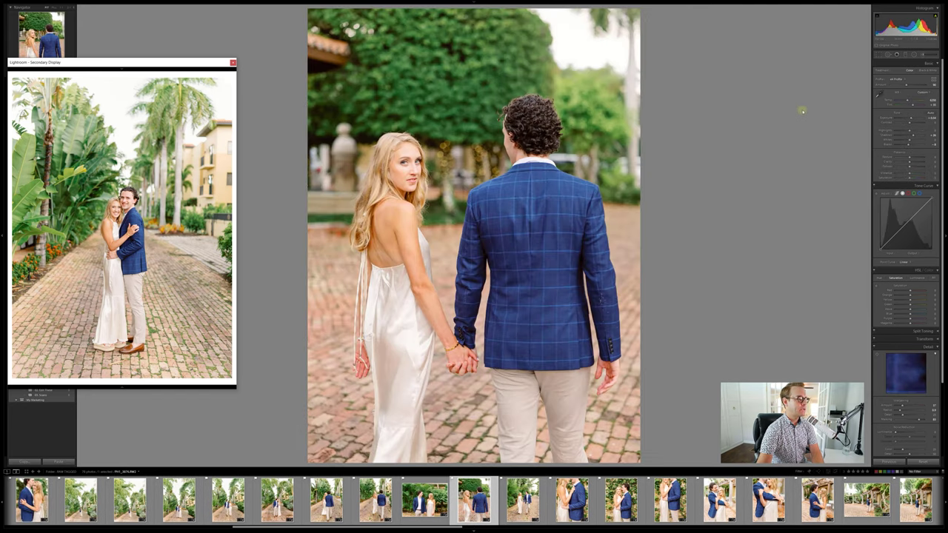
Step: Adjust the white balance of the hand-in-hand walking photo and of the first cropped close-up at the ivy wall
{"action": "key", "text": "Right"}
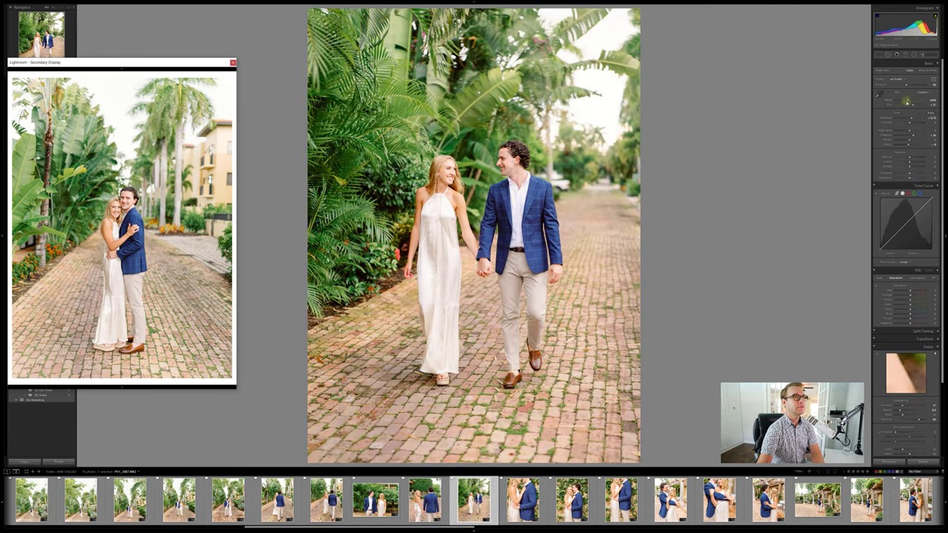
{"action": "key", "text": "Right"}
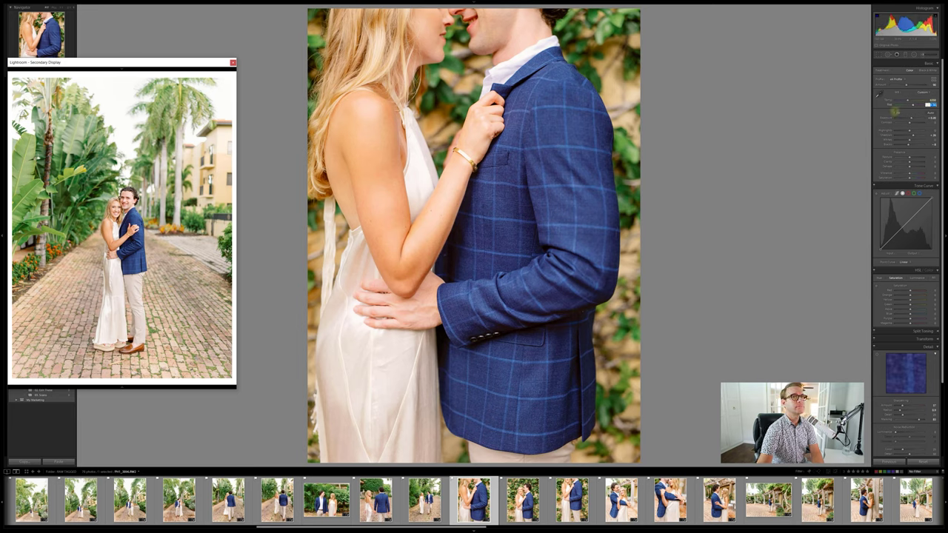
Step: Refine the tint, temperature and exposure of the ivy-wall portrait in which the woman looks away from the man
{"action": "key", "text": "Right"}
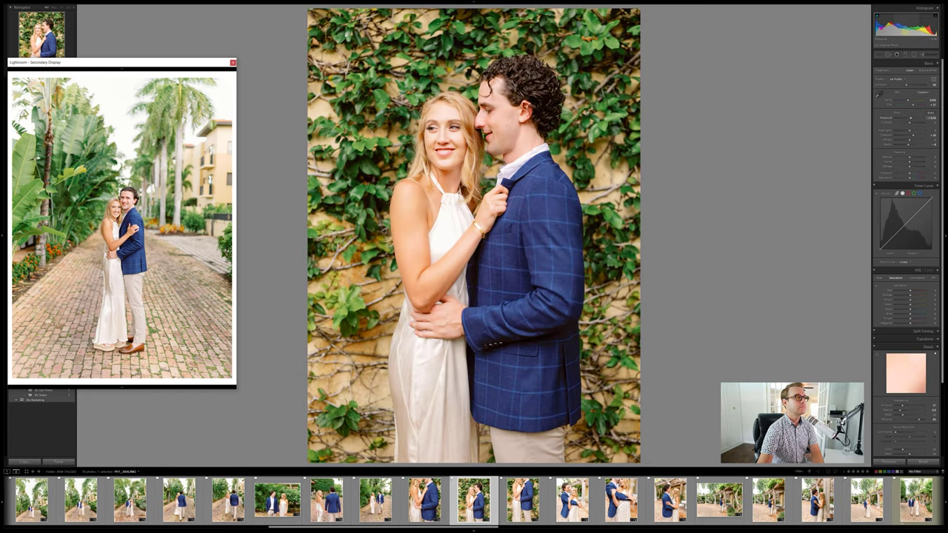
{"action": "left_click", "coordinate": [930, 105]}
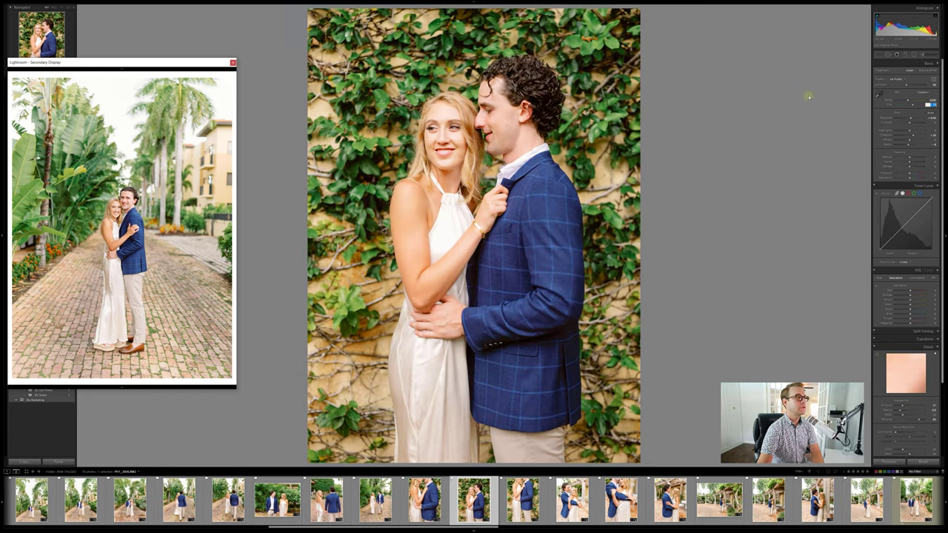
{"action": "key", "text": "Return"}
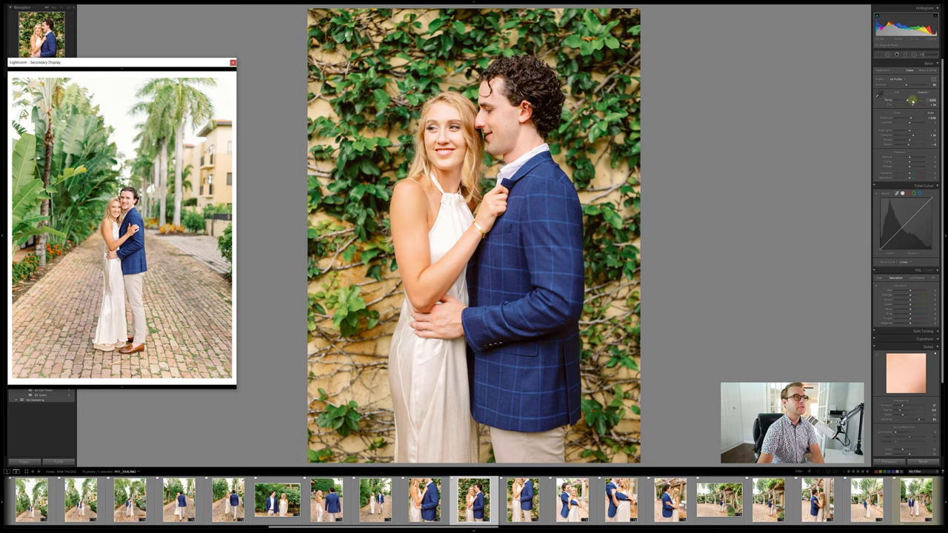
{"action": "left_click_drag", "start_coordinate": [915, 29], "coordinate": [908, 29]}
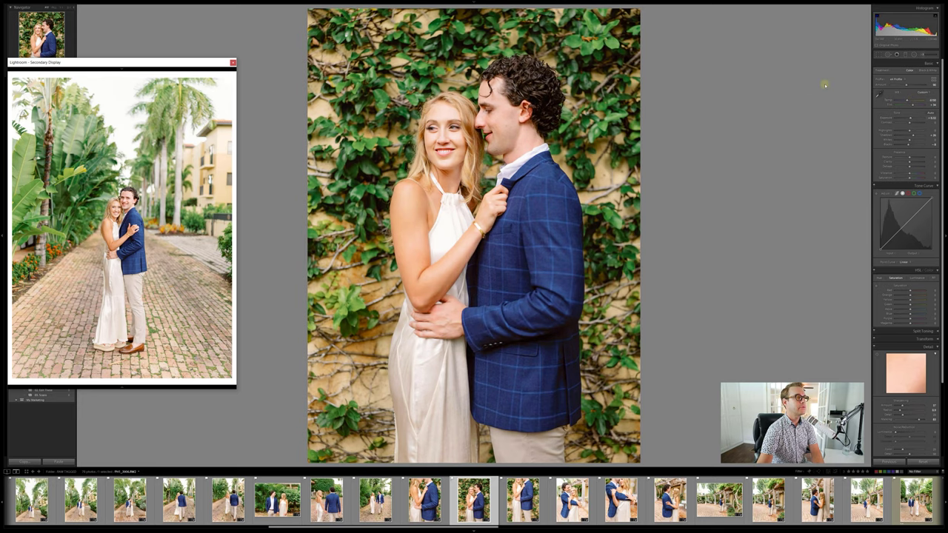
Step: Select the ivy-wall portrait together with the next cropped photo and sync the portrait's develop settings to it
{"action": "key", "text": "Right"}
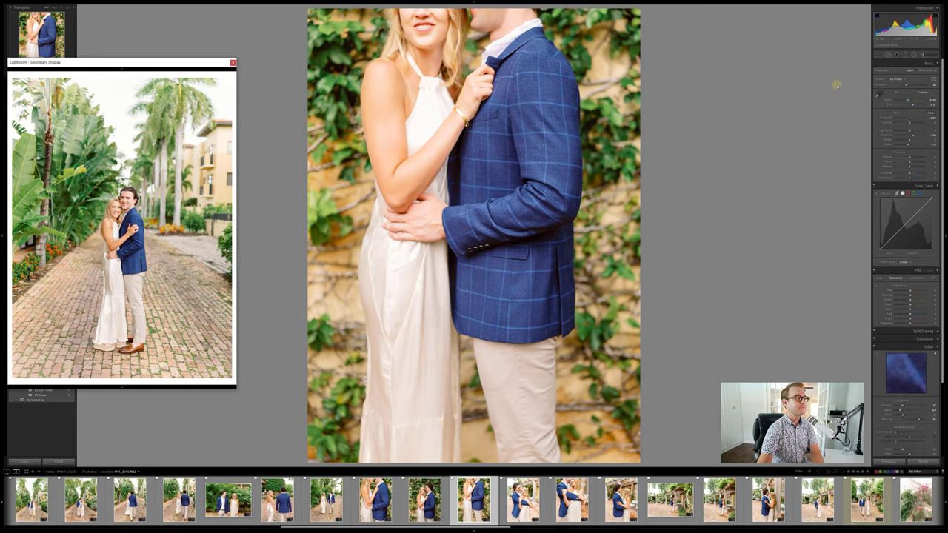
{"action": "key", "text": "Left"}
{"action": "key", "text": "shift+Right"}
{"action": "key", "text": "shift+Right"}
{"action": "key", "text": "shift+Left"}
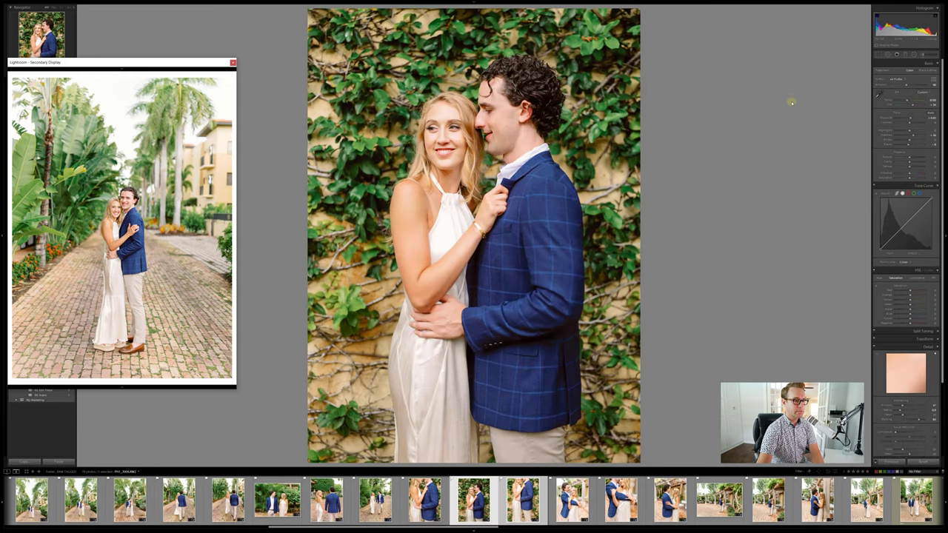
Step: Adjust individual colour saturation in the second cropped ivy-wall photo using the targeted adjustment tool, and refine its exposure
{"action": "key", "text": "Right"}
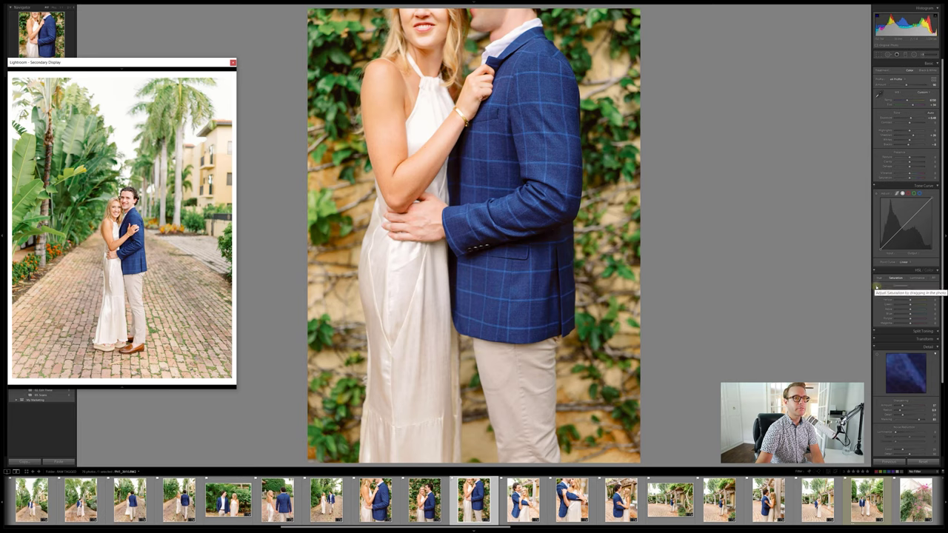
{"action": "left_click", "coordinate": [877, 286]}
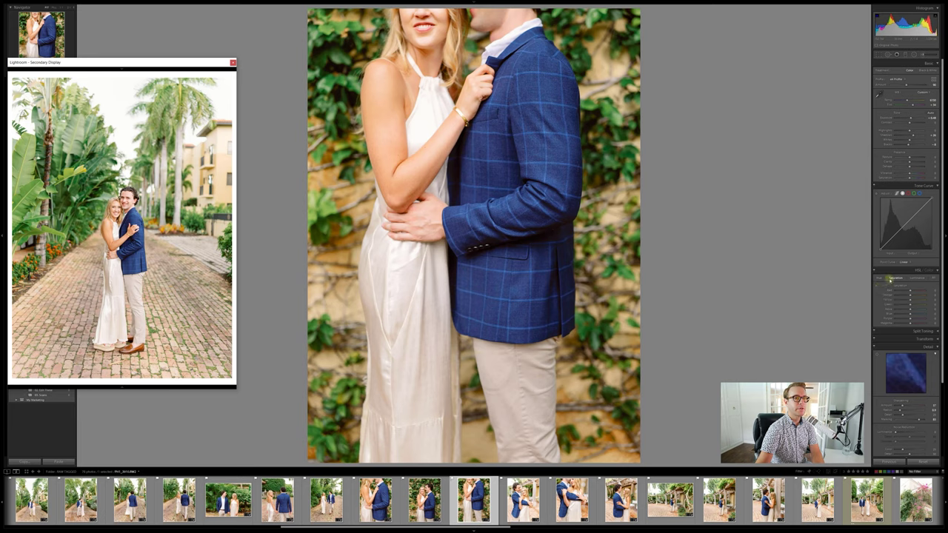
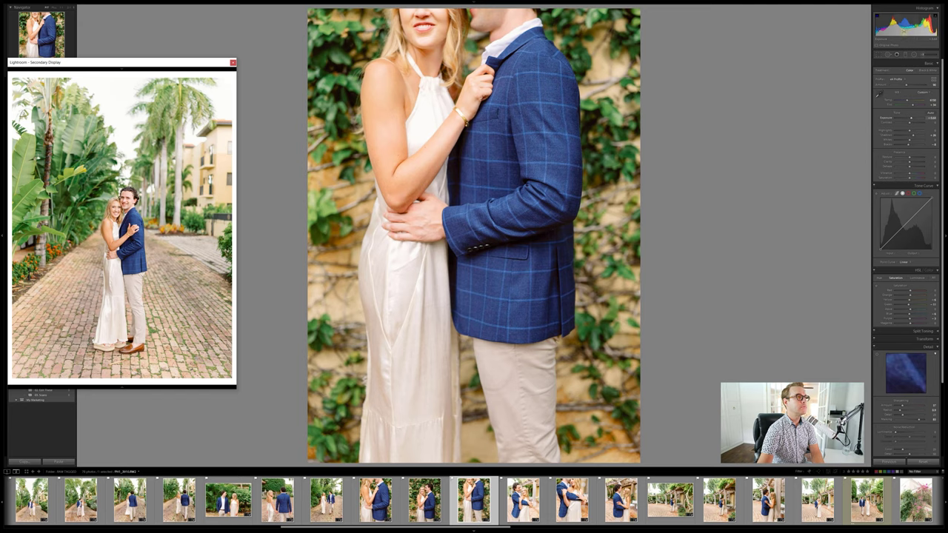
Step: Fine-tune the exposure and tone of the two close embrace portraits beside the pergola to match the reference photo
{"action": "key", "text": "Right"}
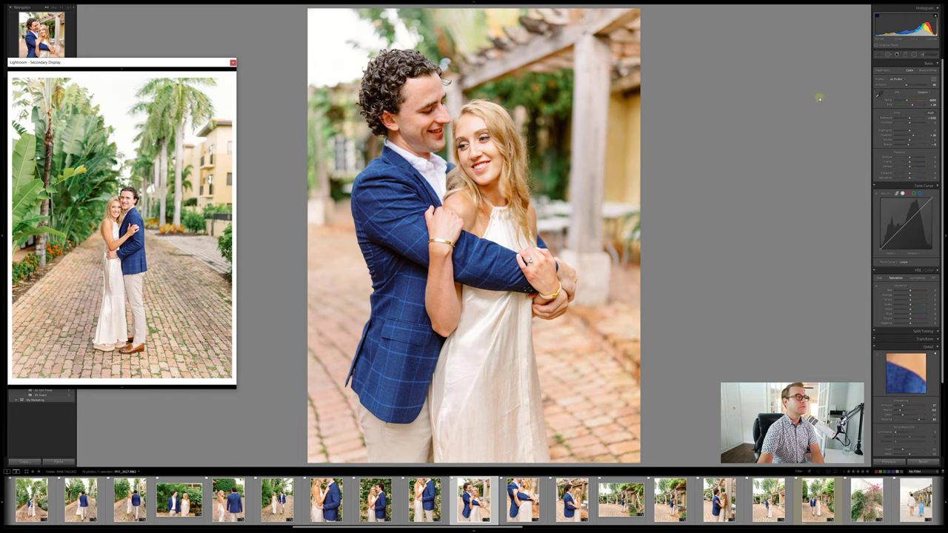
{"action": "key", "text": "Right"}
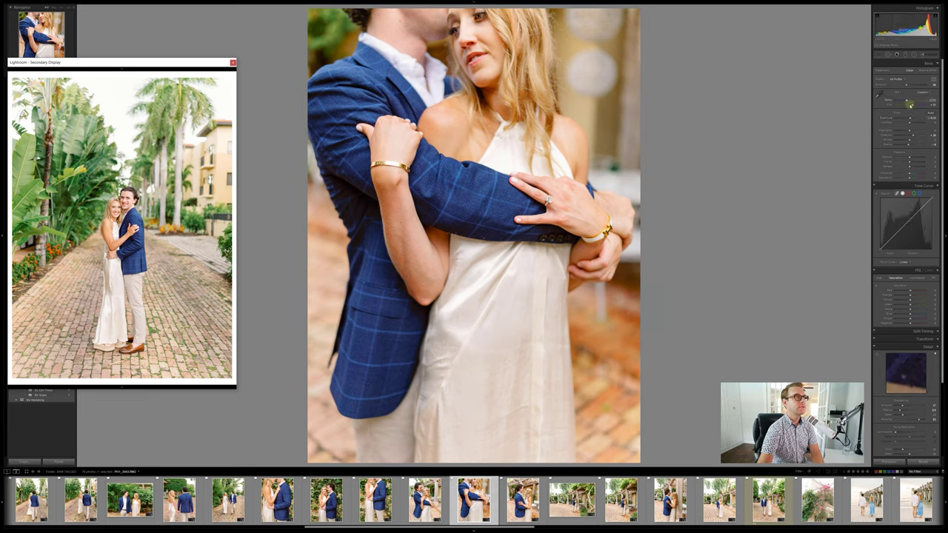
{"action": "left_click", "coordinate": [929, 134]}
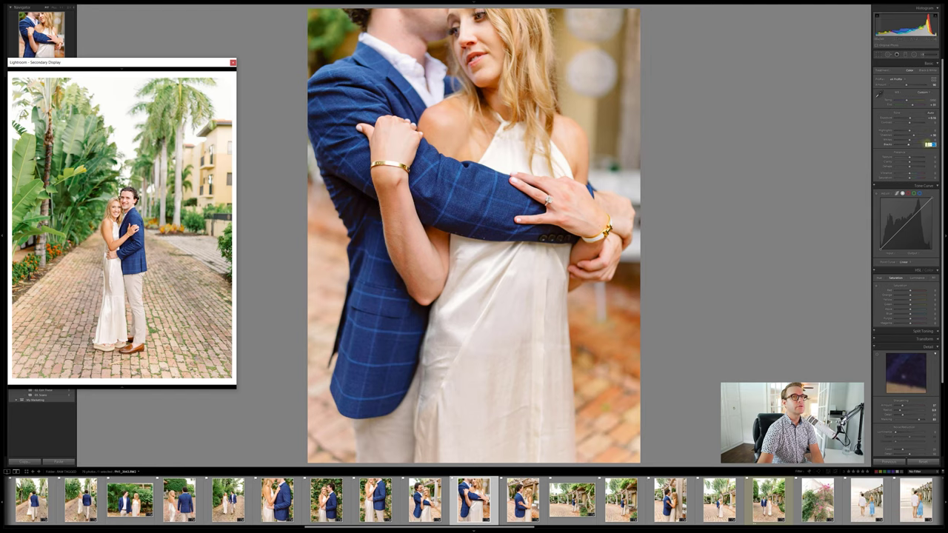
Step: Adjust the white balance of the face-to-face portrait beside the pergola and compare the edit with the unedited original
{"action": "key", "text": "Right"}
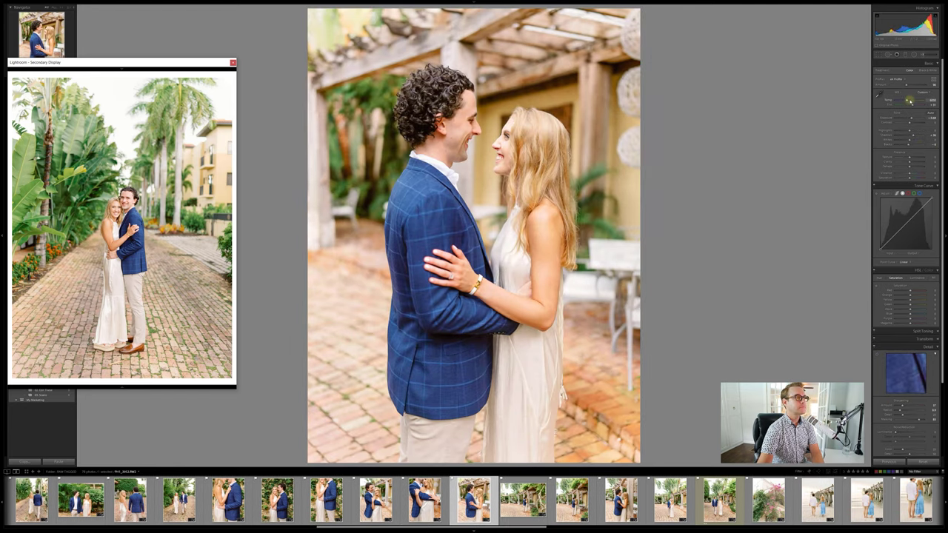
{"action": "left_click", "coordinate": [932, 105]}
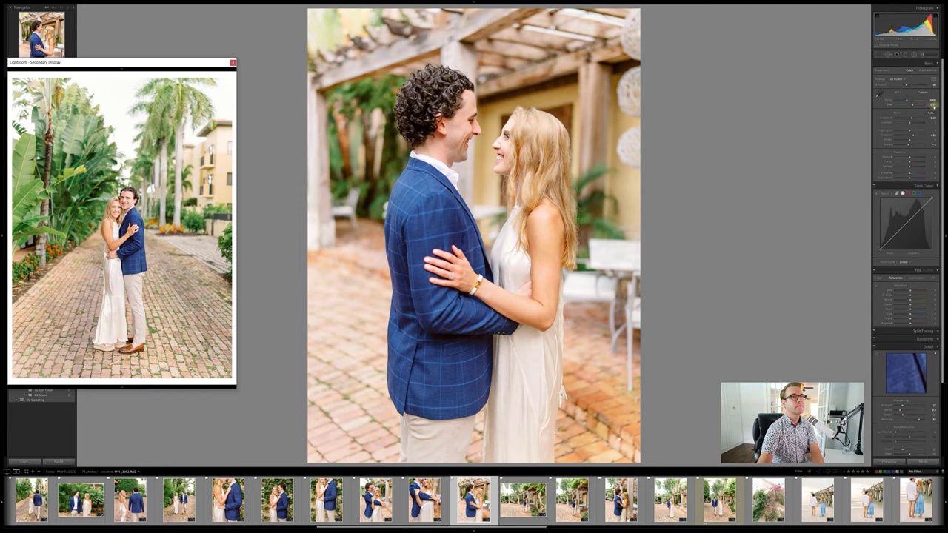
{"action": "key", "text": "backslash"}
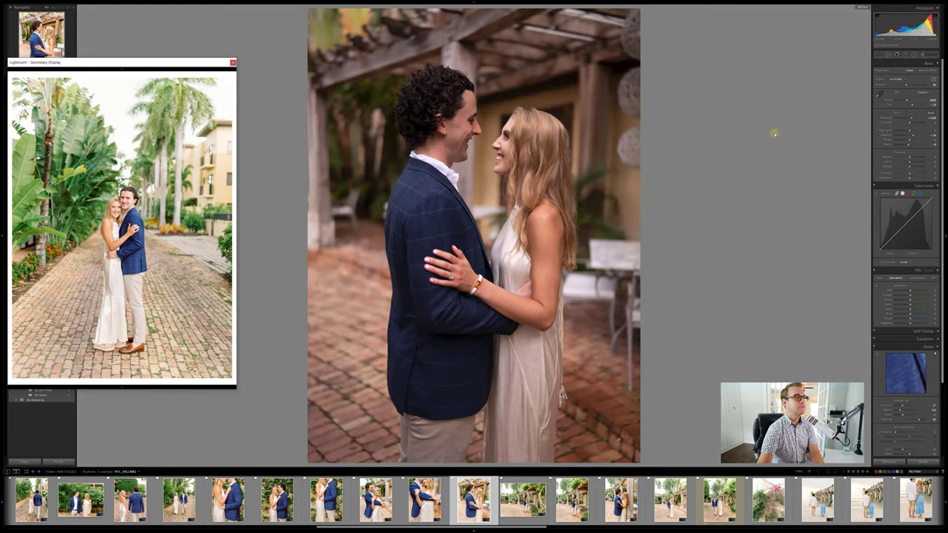
{"action": "key", "text": "backslash"}
{"action": "key", "text": "backslash"}
{"action": "key", "text": "backslash"}
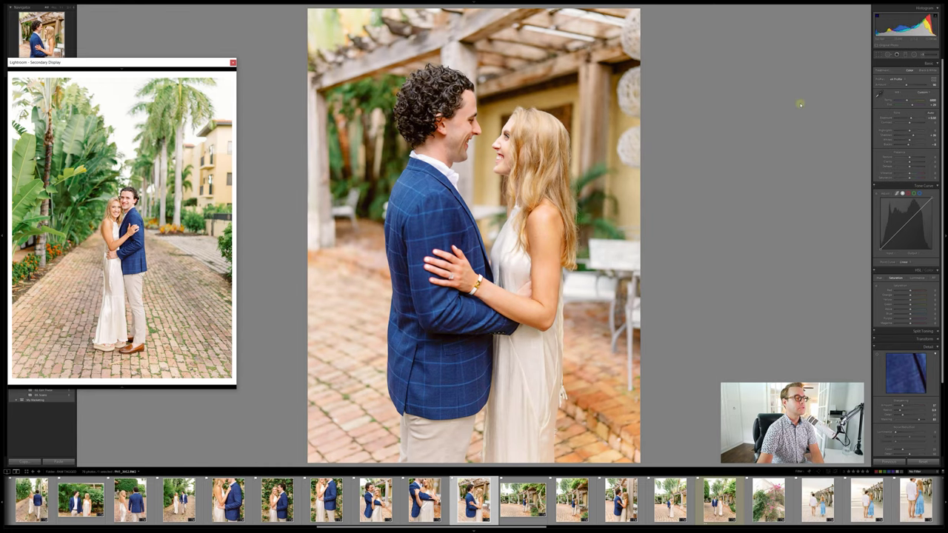
Step: Refine the exposure of the wide horizontal pergola photo and compare the edit with the unedited original
{"action": "key", "text": "Right"}
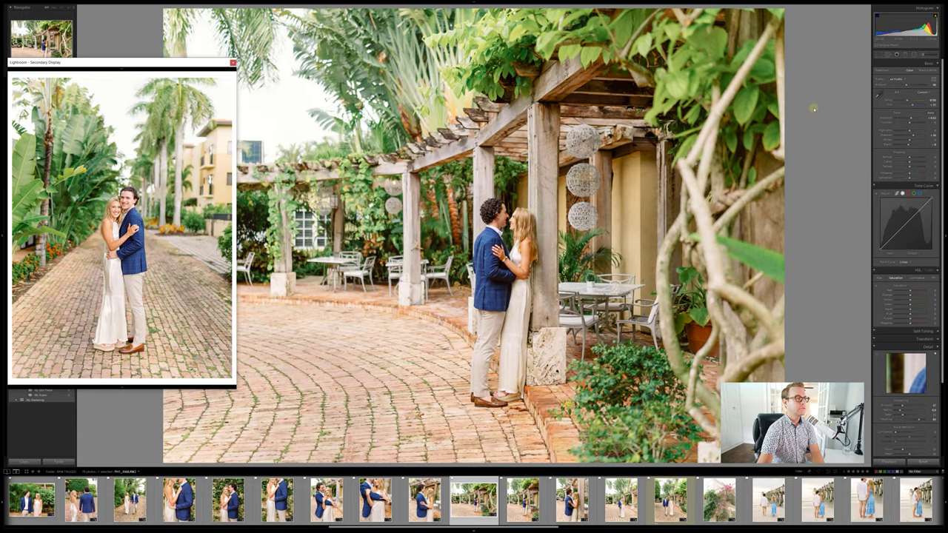
{"action": "key", "text": "backslash"}
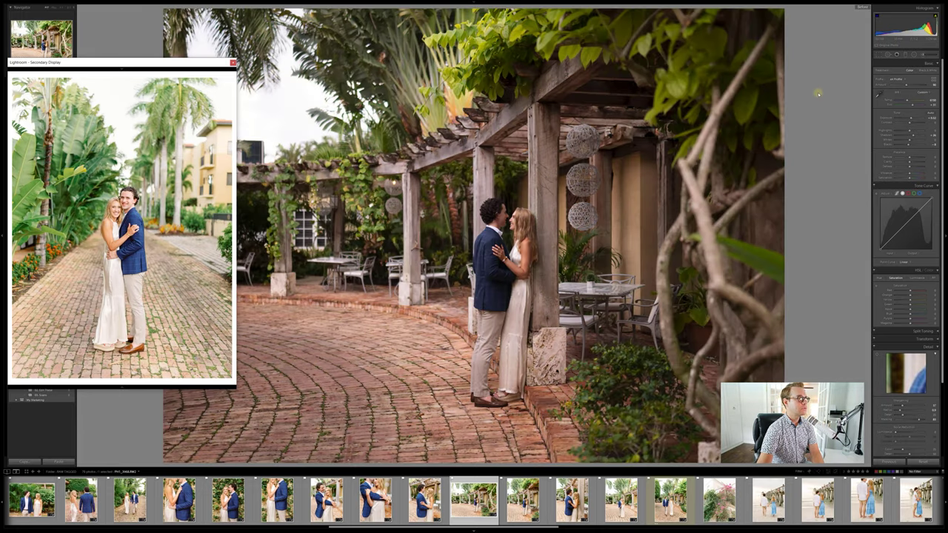
{"action": "key", "text": "backslash"}
{"action": "key", "text": "backslash"}
{"action": "key", "text": "backslash"}
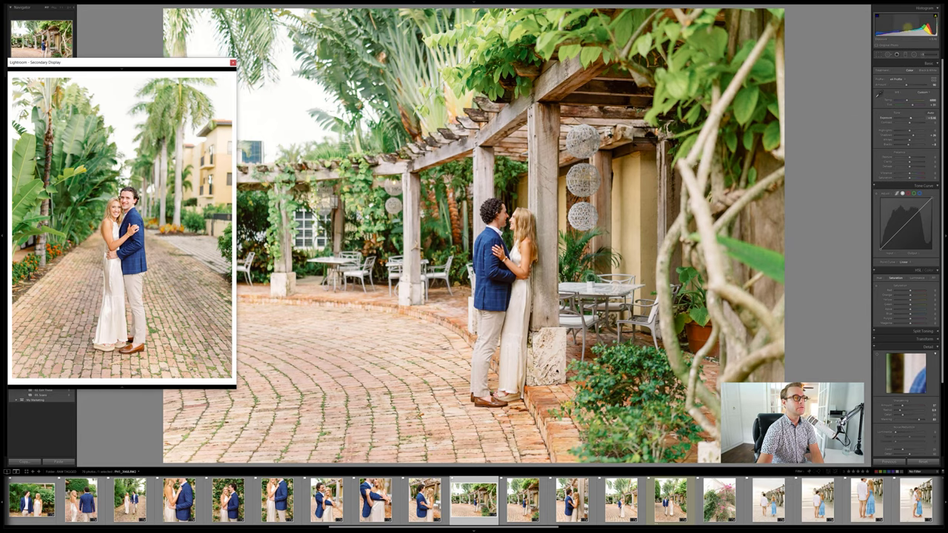
{"action": "mouse_move", "coordinate": [833, 100]}
{"action": "left_mouse_down"}
{"action": "mouse_move", "coordinate": [824, 124]}
{"action": "mouse_move", "coordinate": [832, 117]}
{"action": "left_mouse_up"}
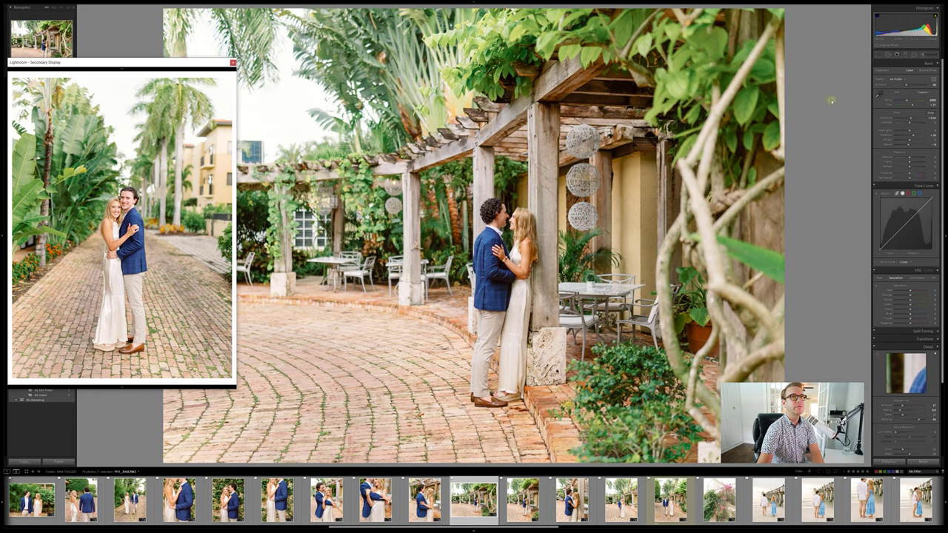
Step: Fine-tune the temperature of the portrait against the wooden post and the exposure of the full-length courtyard embrace
{"action": "key", "text": "Right"}
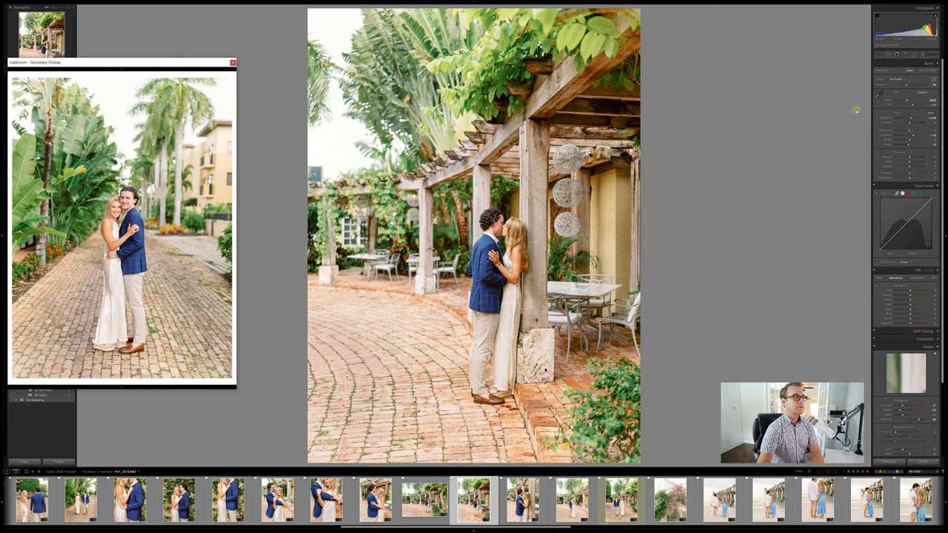
{"action": "key", "text": "Right"}
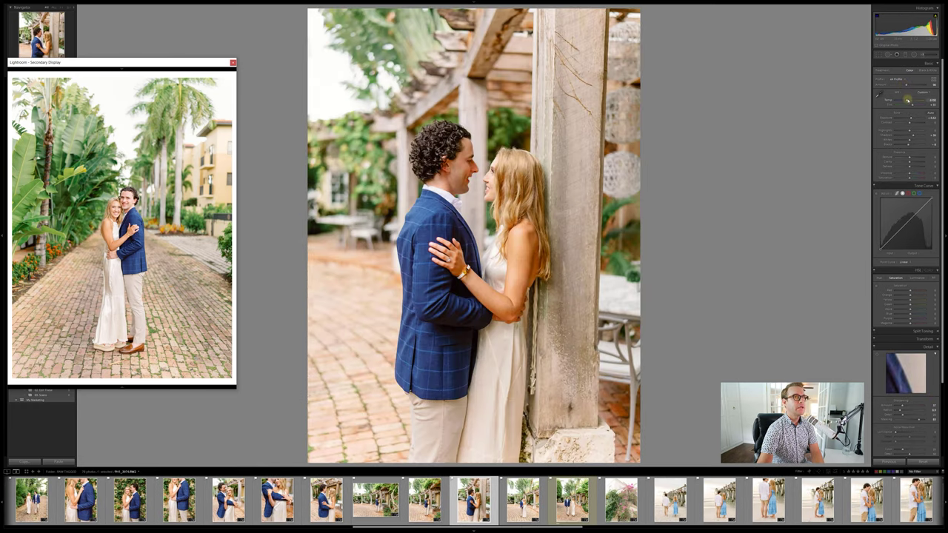
{"action": "key", "text": "Right"}
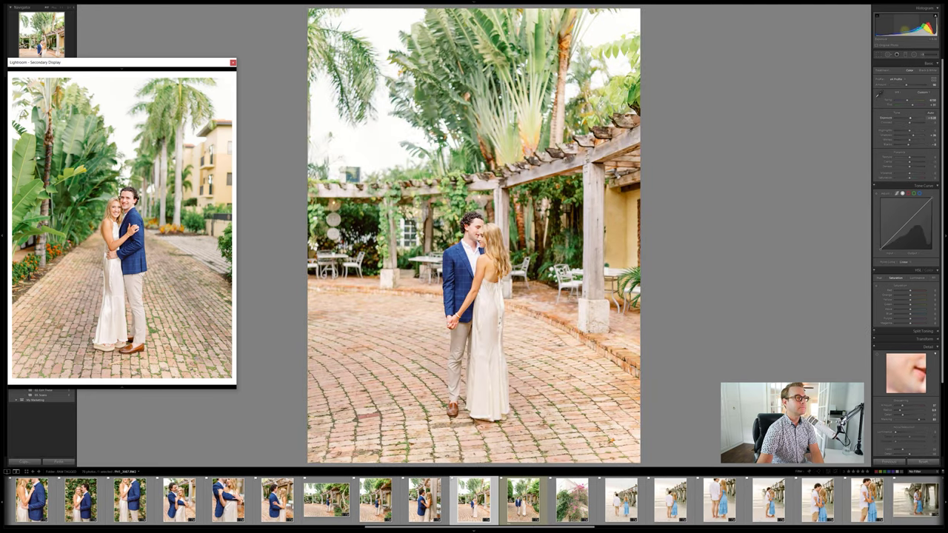
Step: Check the hand-in-hand courtyard walking photo against the reference and refine the exposure of the bougainvillea photo
{"action": "key", "text": "Right"}
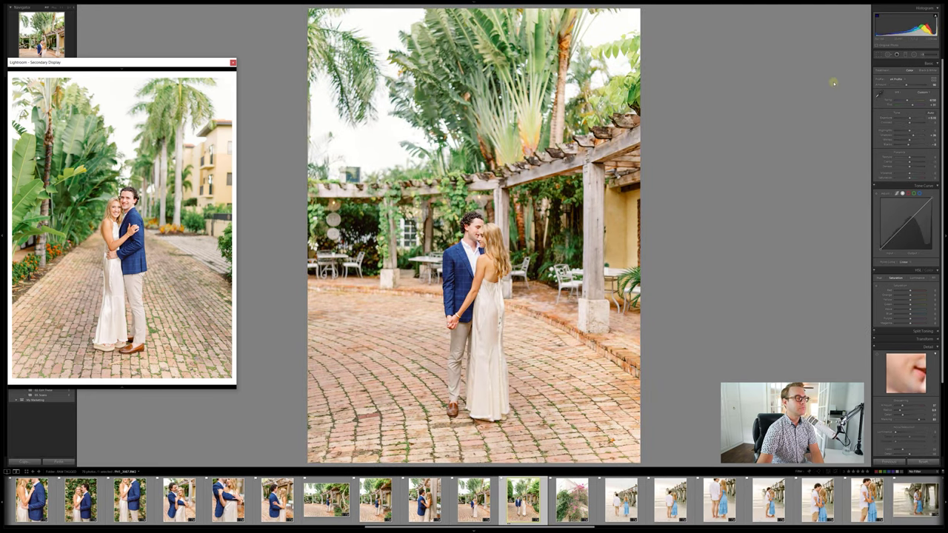
{"action": "key", "text": "Right"}
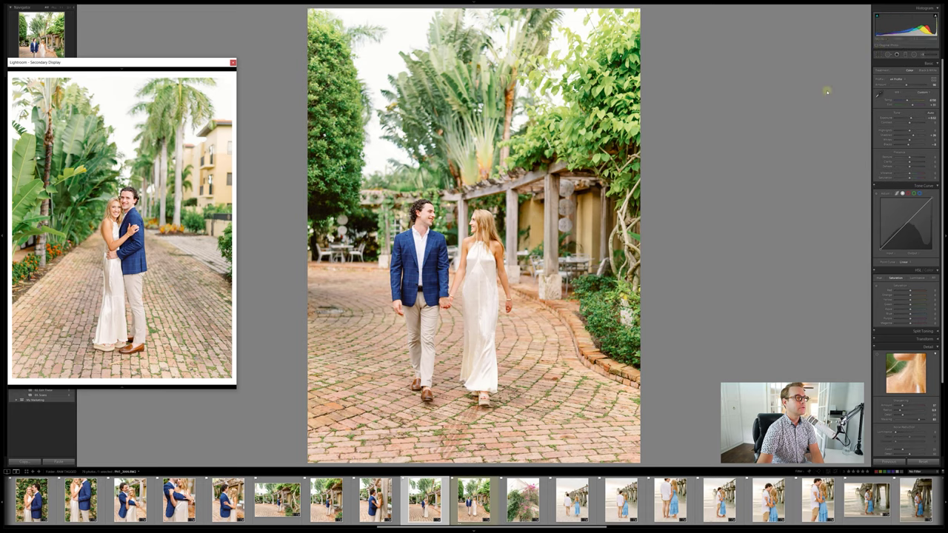
{"action": "key", "text": "Right"}
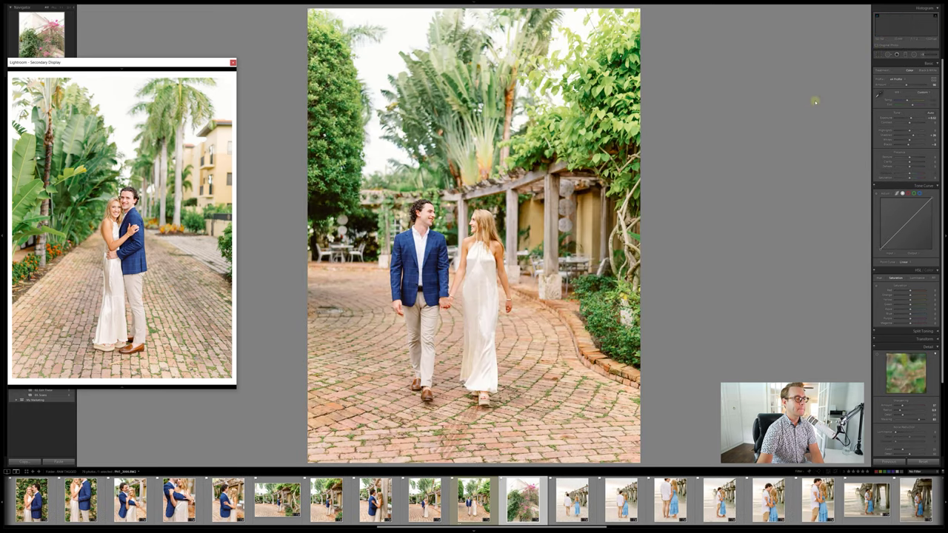
{"action": "key", "text": "Right"}
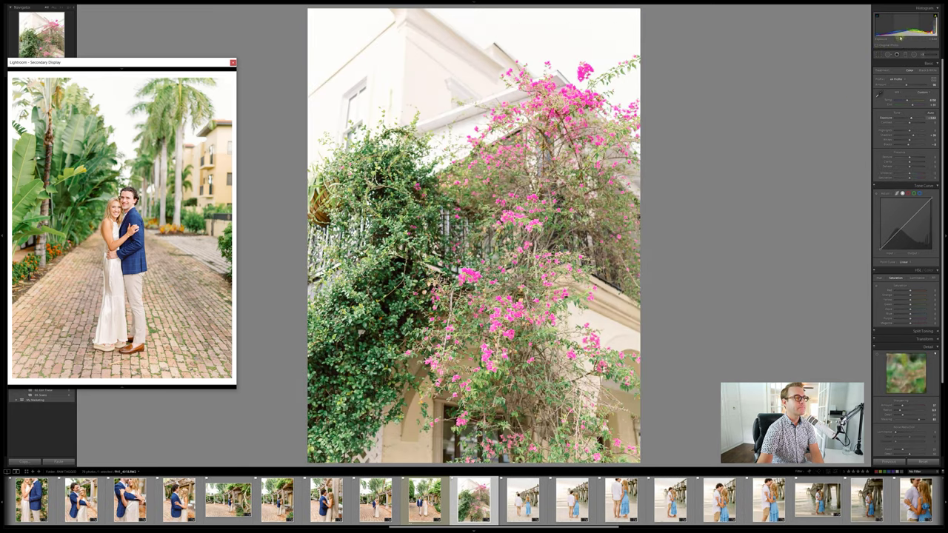
Step: Compare the first beach photo with its unedited original and examine the colour consistency of the following back-view photos by the pier
{"action": "key", "text": "Right"}
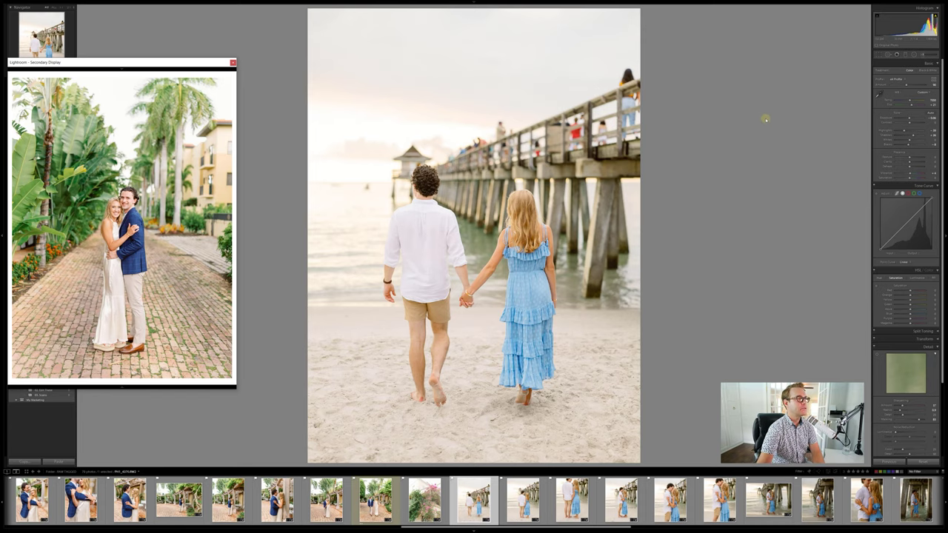
{"action": "key", "text": "backslash"}
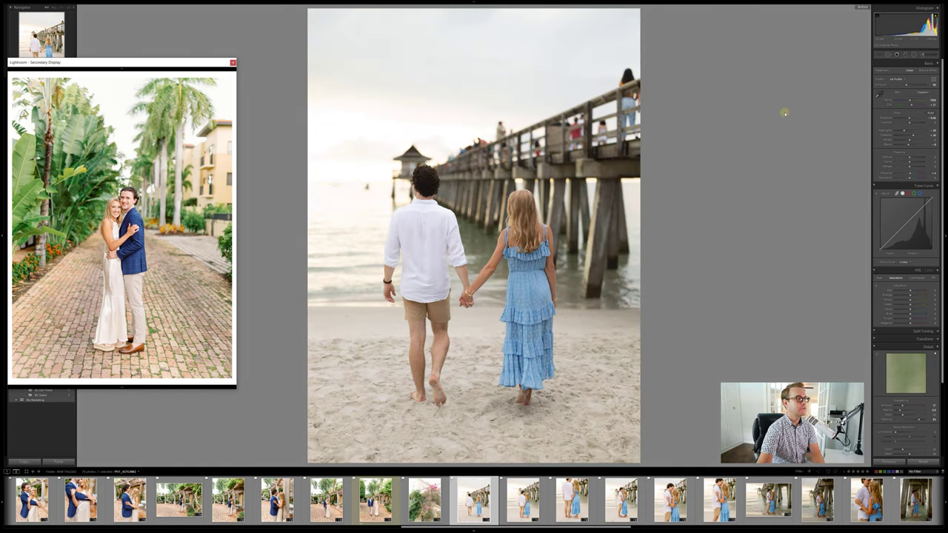
{"action": "key", "text": "backslash"}
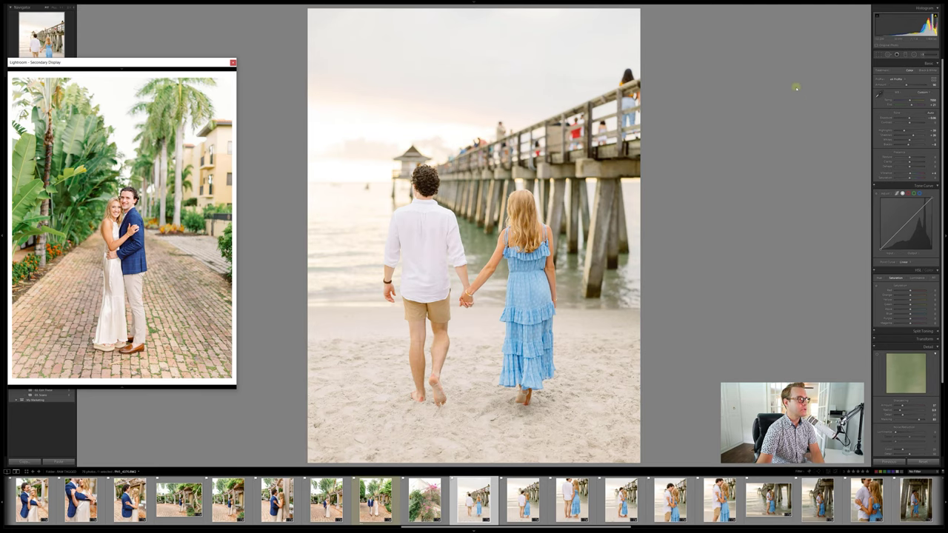
{"action": "key", "text": "Right"}
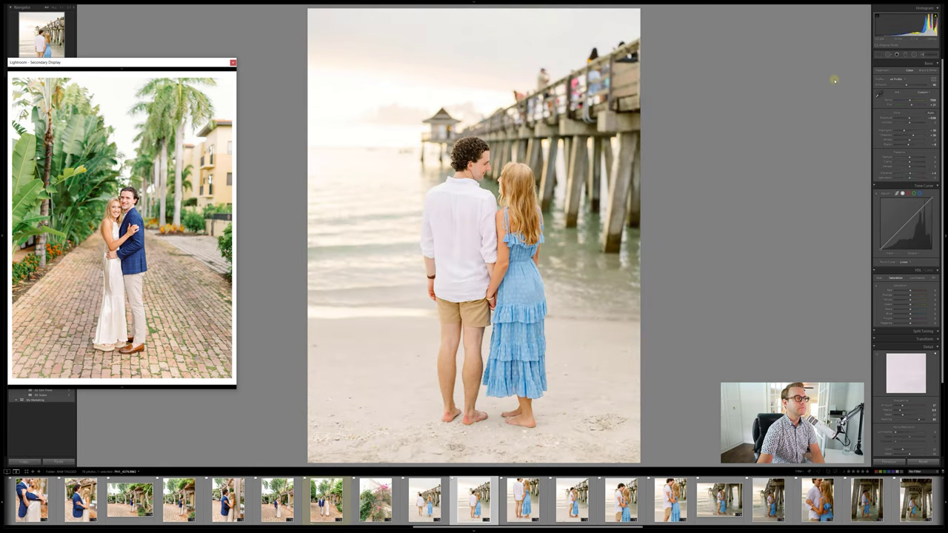
{"action": "key", "text": "Right"}
{"action": "key", "text": "Left"}
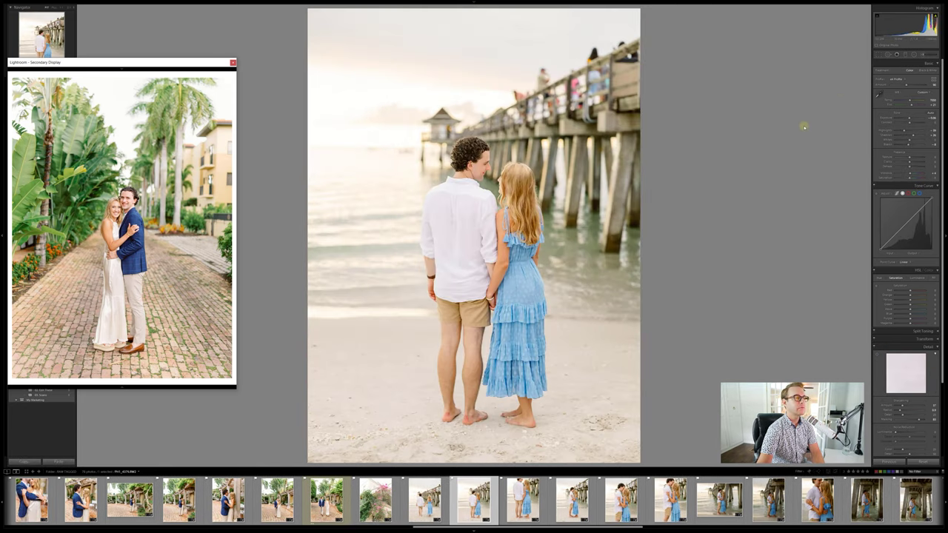
{"action": "key", "text": "Right"}
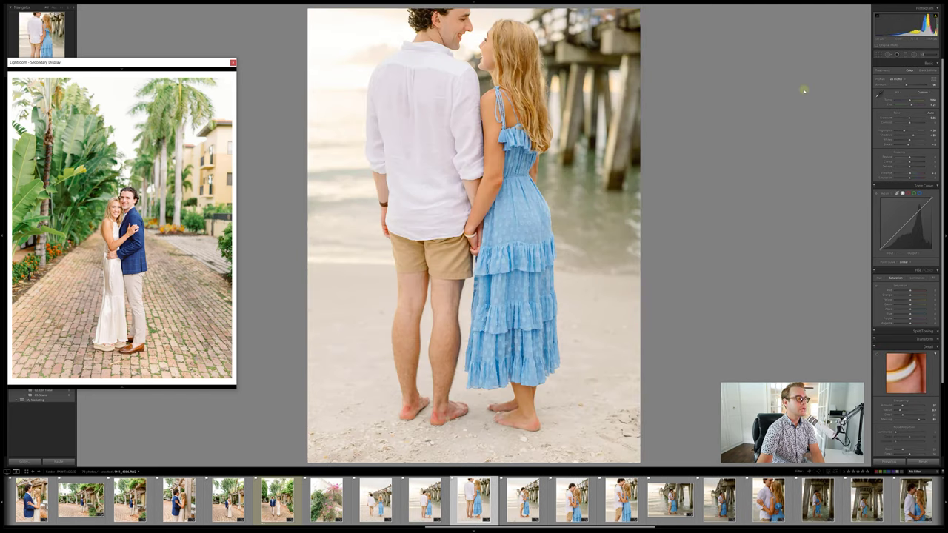
Step: Check the full-length beach embrace and fine-tune the exposure and temperature of the two closer kissing photos
{"action": "key", "text": "Right"}
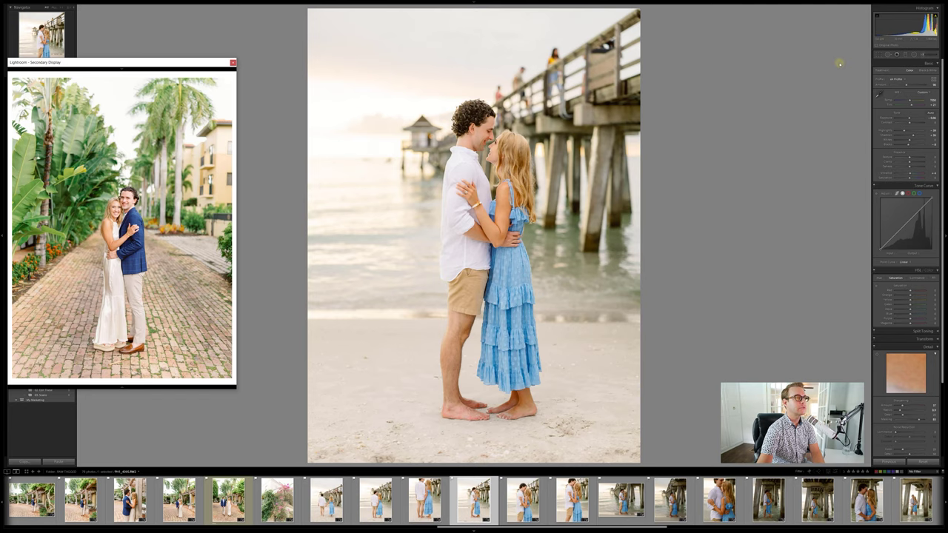
{"action": "key", "text": "Right"}
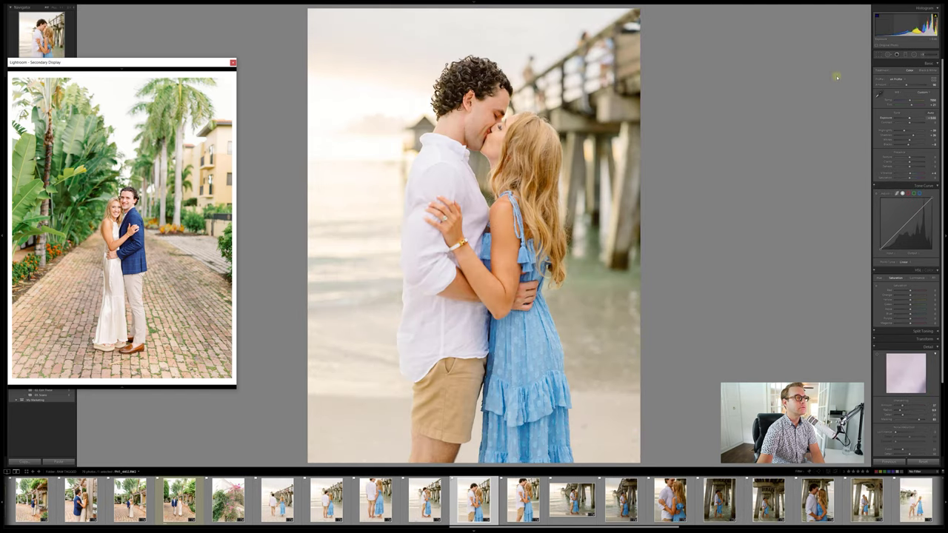
{"action": "key", "text": "Right"}
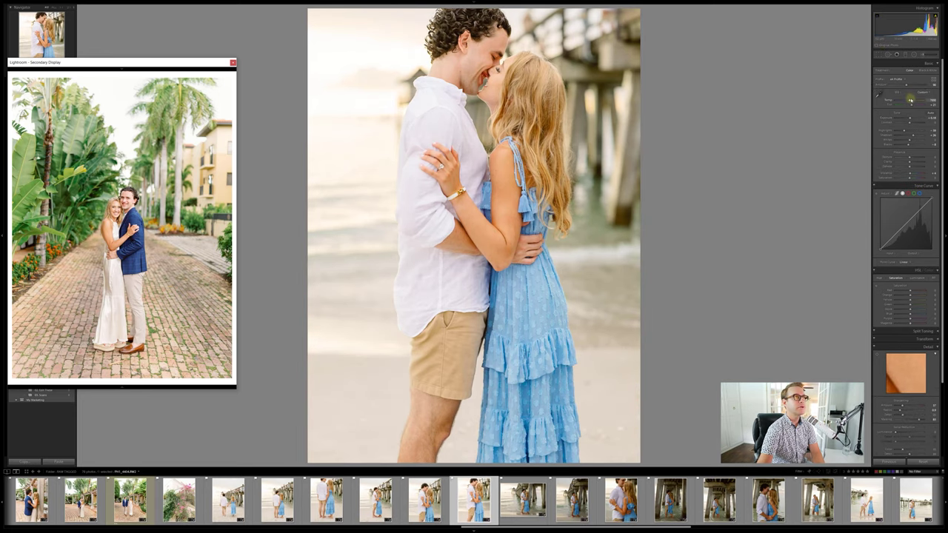
Step: Test stronger profile amounts on the horizontal pier photo, fine-tune it, and select it together with the following six photos for syncing
{"action": "key", "text": "Right"}
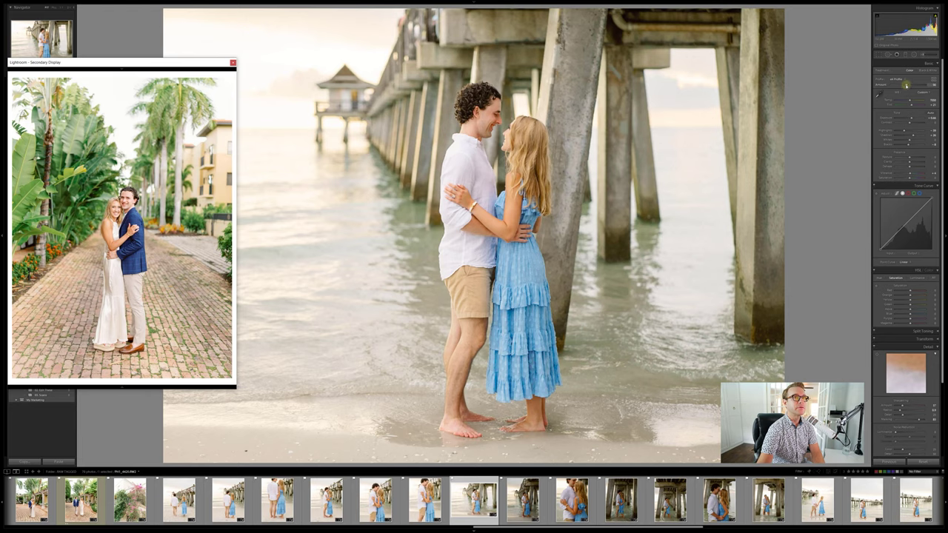
{"action": "mouse_move", "coordinate": [905, 84]}
{"action": "left_mouse_down"}
{"action": "mouse_move", "coordinate": [892, 85]}
{"action": "mouse_move", "coordinate": [910, 84]}
{"action": "left_mouse_up"}
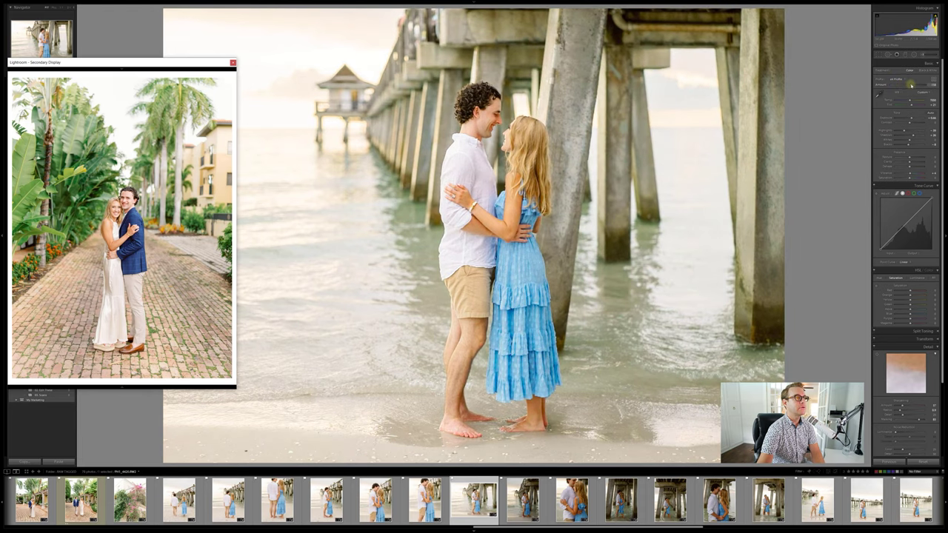
{"action": "left_click_drag", "start_coordinate": [910, 84], "coordinate": [926, 86]}
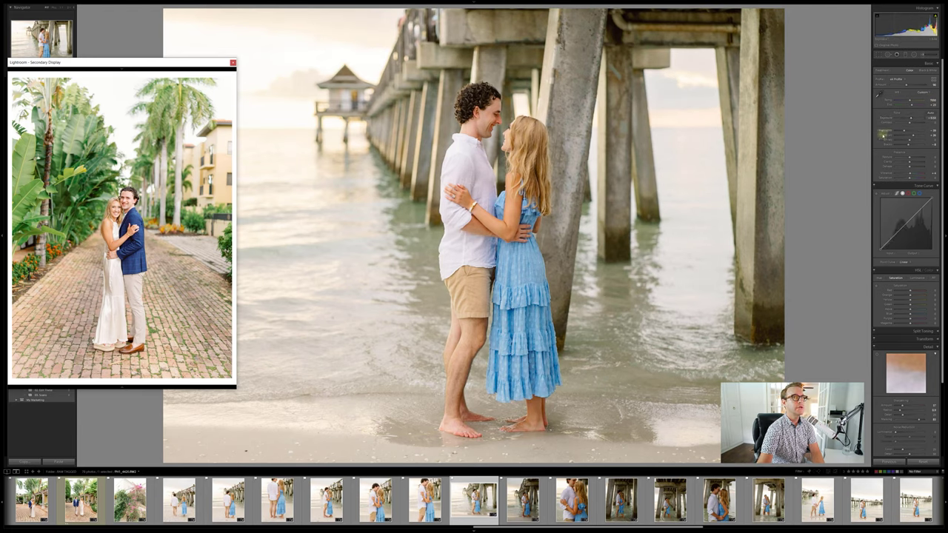
{"action": "key", "text": "Right"}
{"action": "key", "text": "Left"}
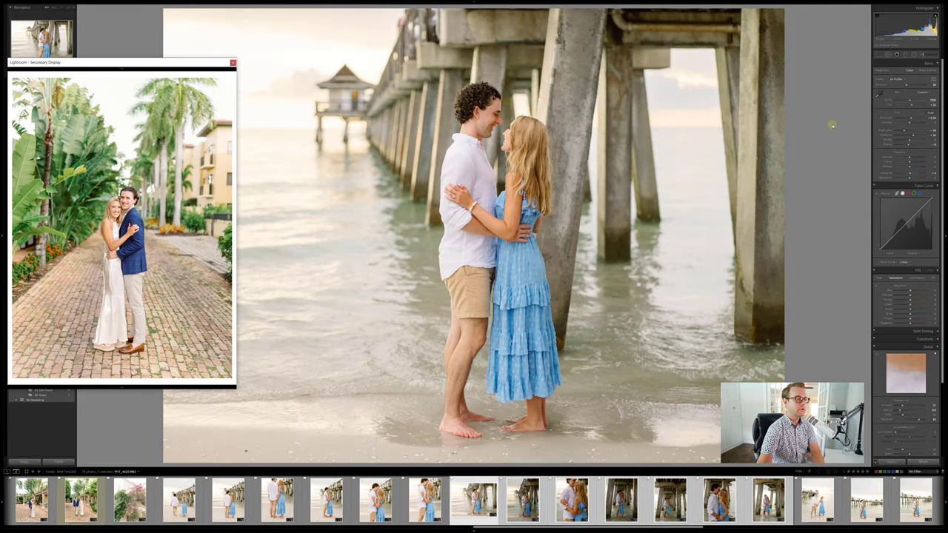
Step: Refine the exposure of the vertical embrace by the pier and sync its settings to the five photos that follow
{"action": "key", "text": "Right"}
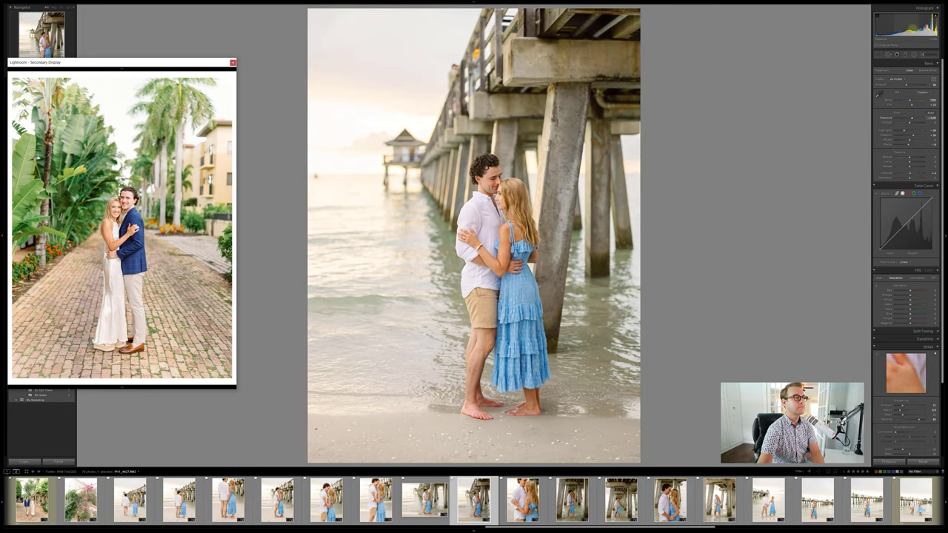
{"action": "key", "text": "shift+Right"}
{"action": "key", "text": "shift+Right"}
{"action": "key", "text": "shift+Right"}
{"action": "key", "text": "shift+Right"}
{"action": "key", "text": "shift+Right"}
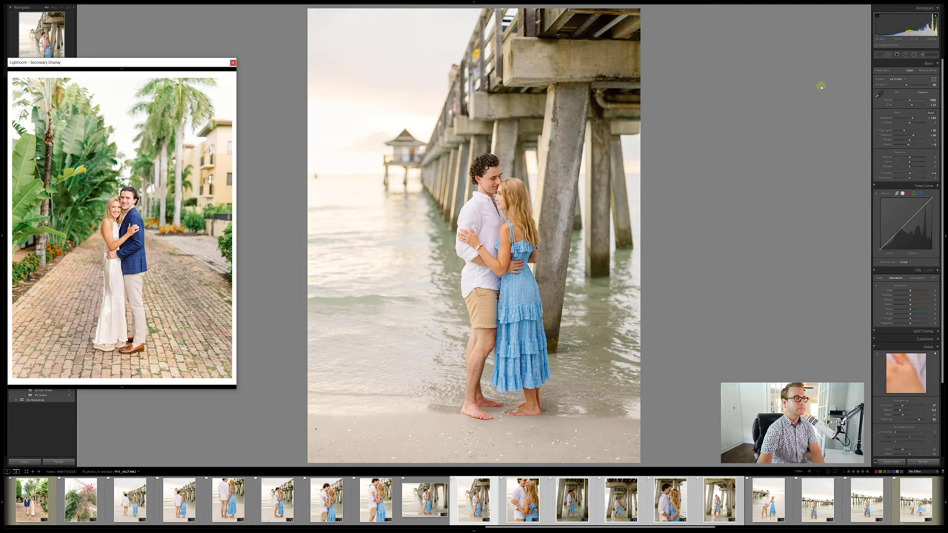
{"action": "key", "text": "ctrl+shift+d"}
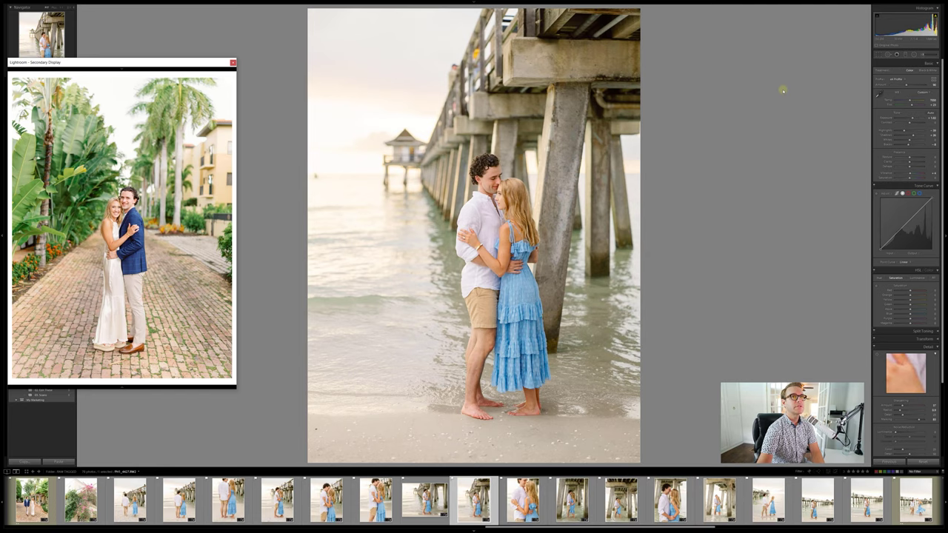
{"action": "key", "text": "Right"}
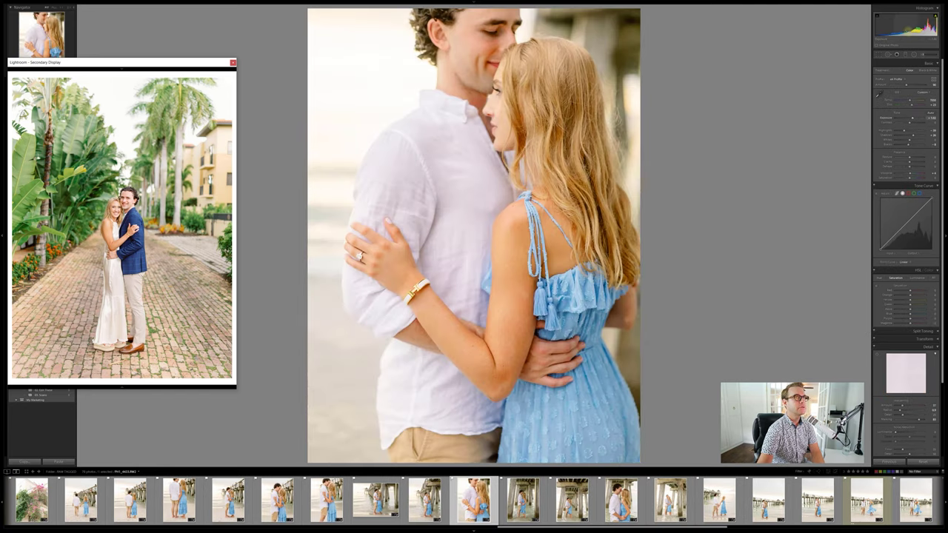
Step: Fine-tune the temperature and tint of the close-up embrace by the pier, checking skin tones against the reference photo
{"action": "left_click", "coordinate": [905, 99]}
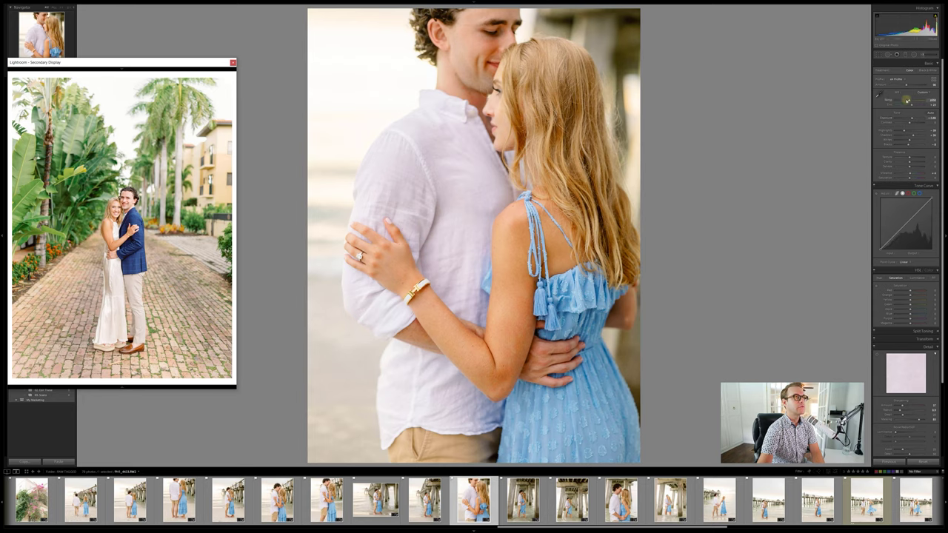
{"action": "left_click", "coordinate": [930, 104]}
{"action": "left_click_drag", "start_coordinate": [211, 62], "coordinate": [422, 50]}
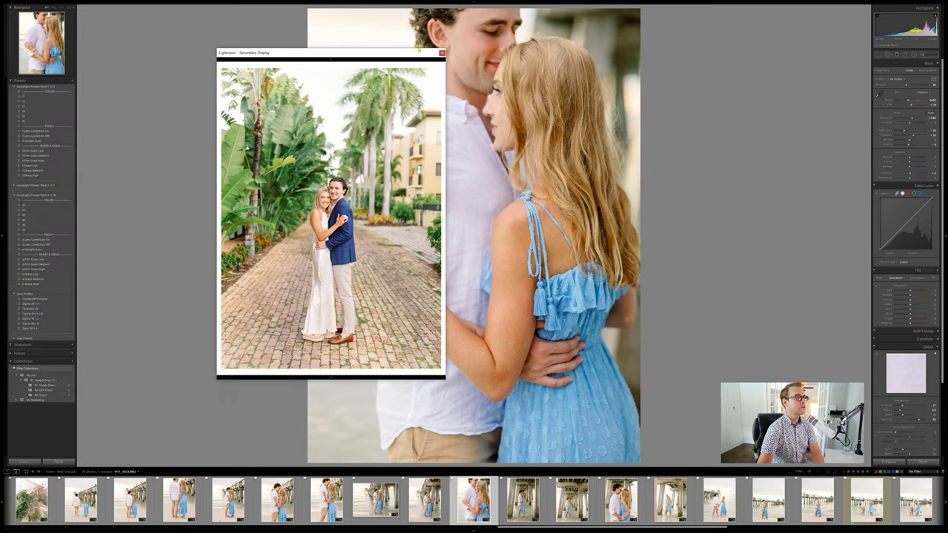
{"action": "left_click", "coordinate": [337, 198]}
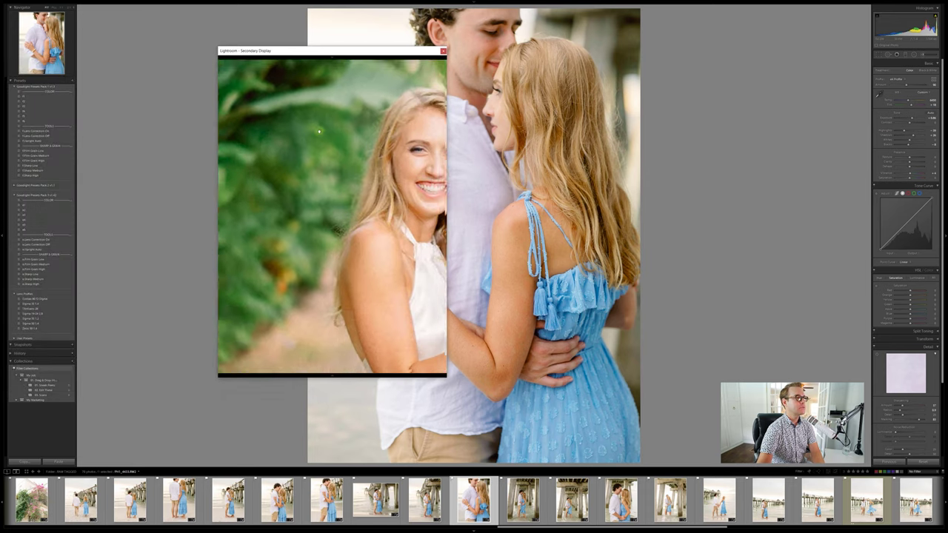
{"action": "left_click", "coordinate": [345, 129]}
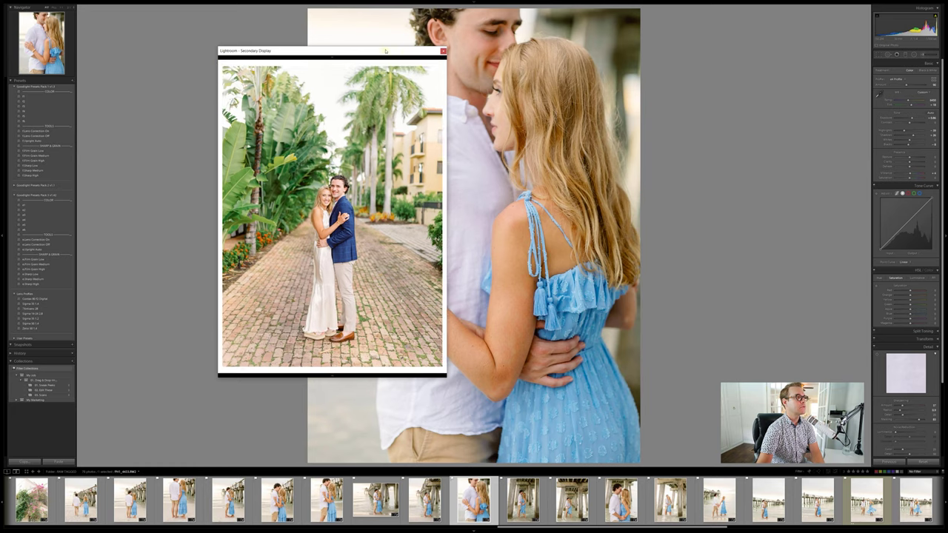
{"action": "left_click_drag", "start_coordinate": [386, 52], "coordinate": [239, 20]}
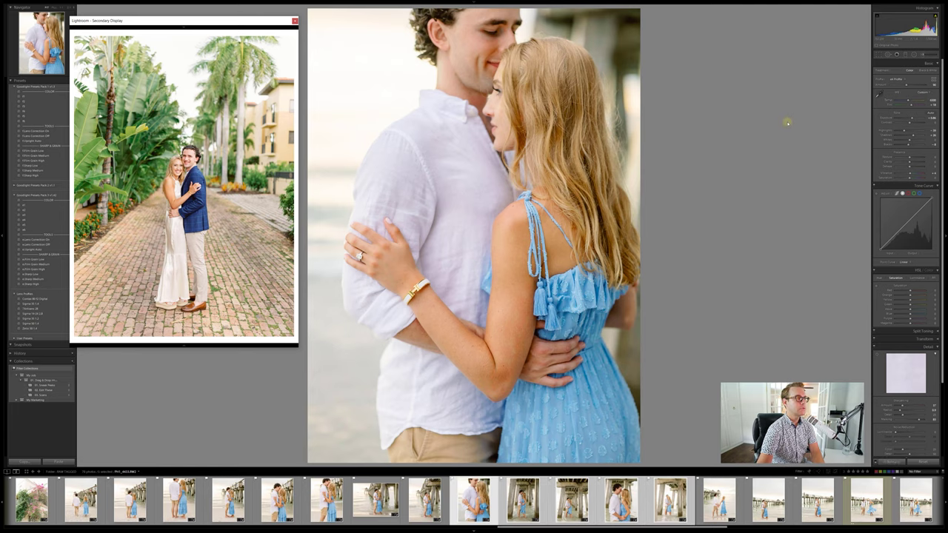
Step: Refine the white balance of the first photo under the pier and select it together with the following three photos for syncing
{"action": "key", "text": "Right"}
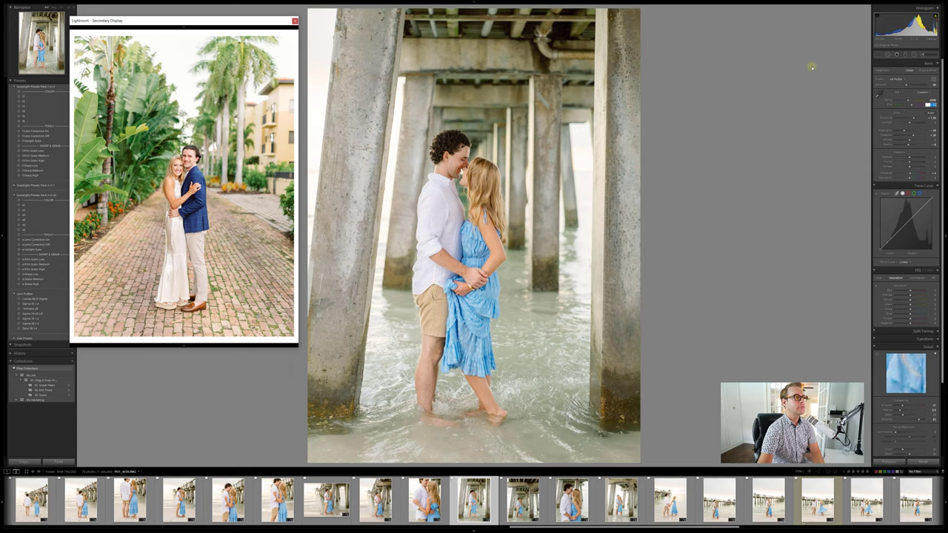
{"action": "key", "text": "Return"}
{"action": "key", "text": "shift+Right"}
{"action": "key", "text": "shift+Right"}
{"action": "key", "text": "shift+Right"}
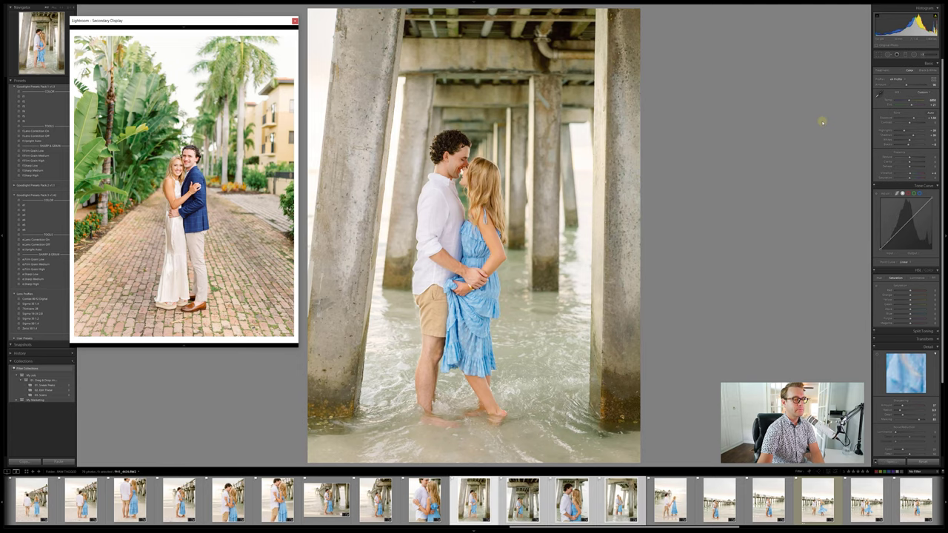
Step: Adjust the exposure of the wider kissing photo under the pier and compare it with its unedited original
{"action": "key", "text": "Right"}
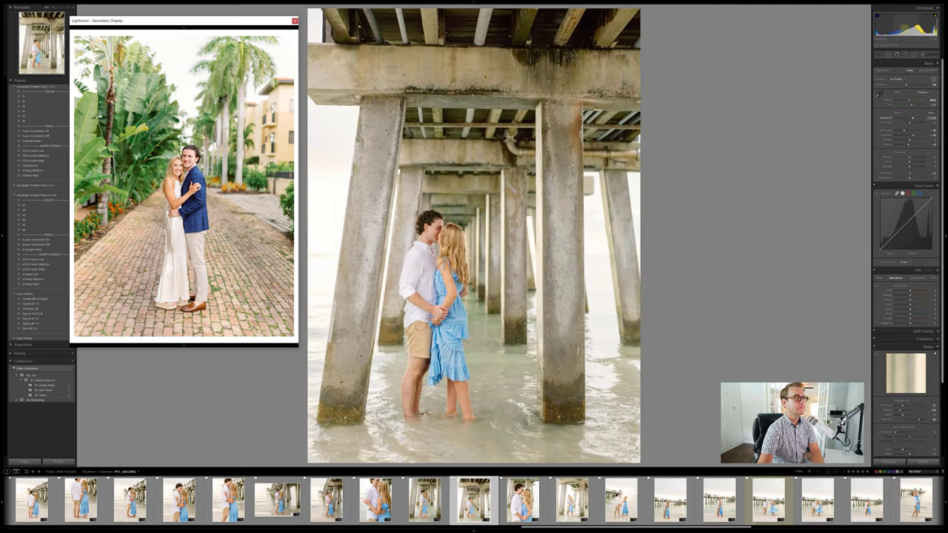
{"action": "key", "text": "backslash"}
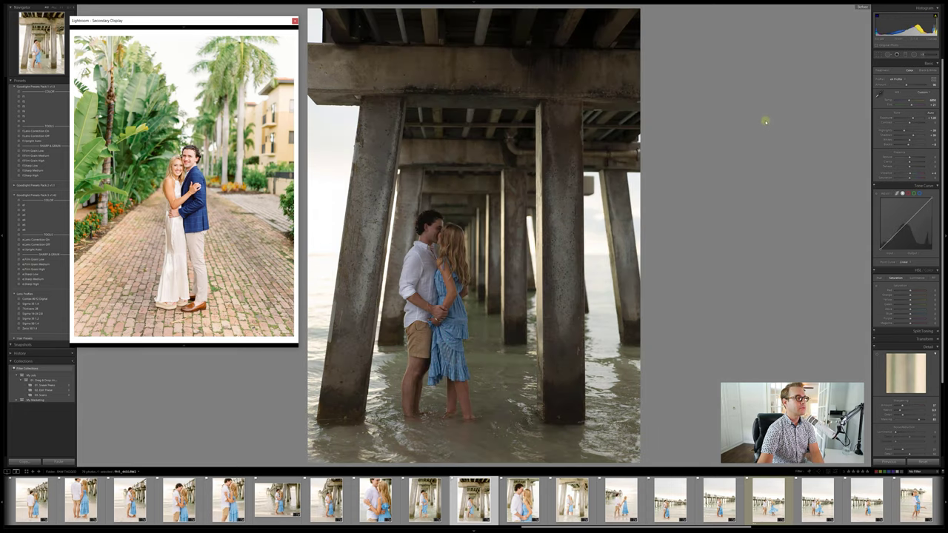
{"action": "key", "text": "backslash"}
{"action": "key", "text": "y"}
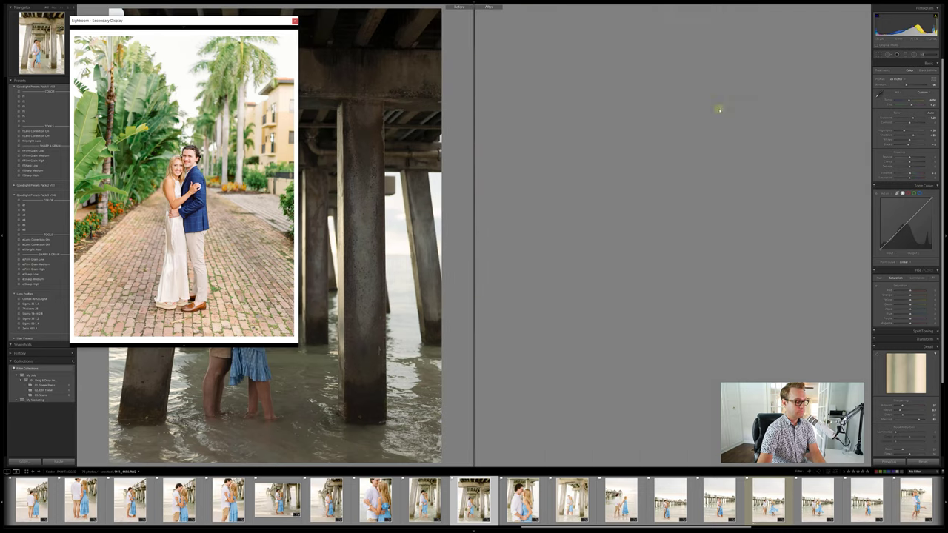
{"action": "mouse_move", "coordinate": [281, 21]}
{"action": "left_mouse_down"}
{"action": "mouse_move", "coordinate": [115, 24]}
{"action": "mouse_move", "coordinate": [291, 24]}
{"action": "left_mouse_up"}
{"action": "key", "text": "y"}
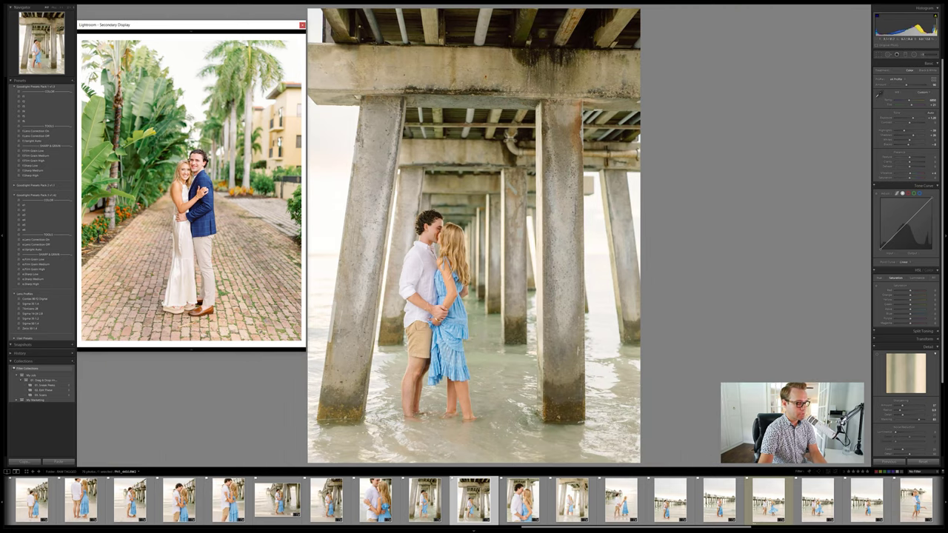
Step: Fine-tune the exposure of the last two under-pier photos and the vertical photo of the couple walking hand in hand
{"action": "key", "text": "Right"}
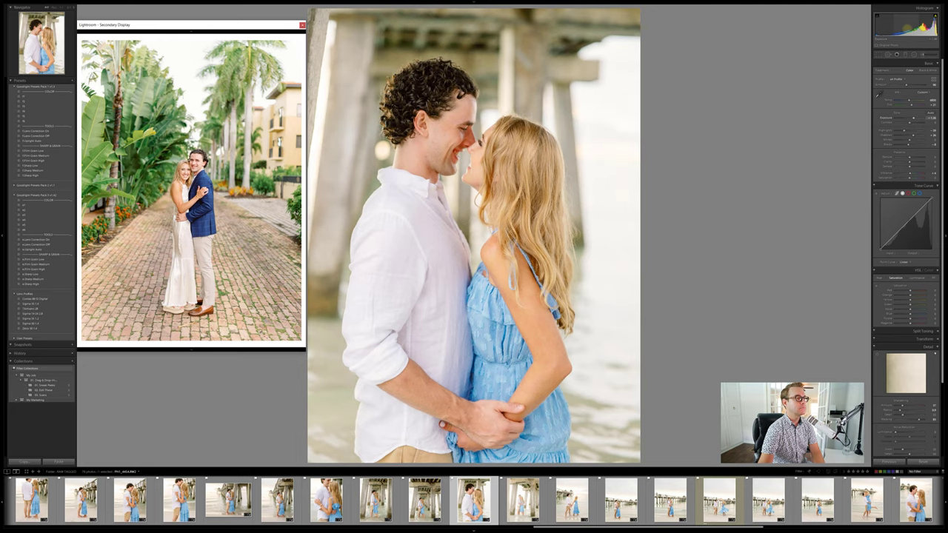
{"action": "key", "text": "Right"}
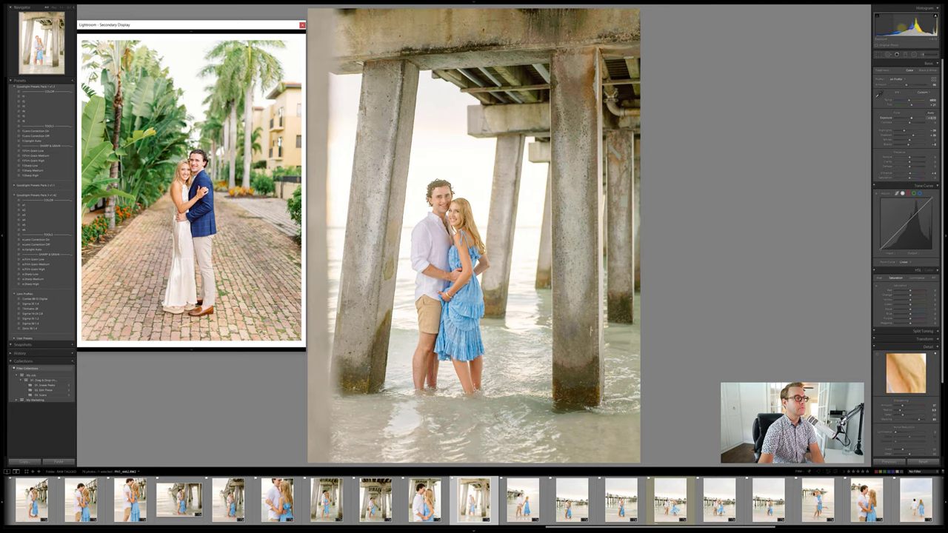
{"action": "key", "text": "Right"}
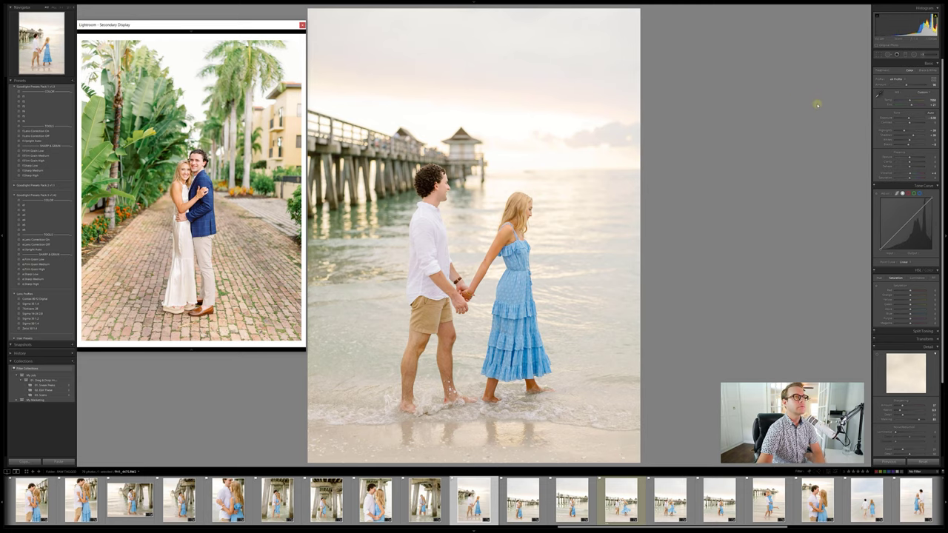
{"action": "key", "text": "backslash"}
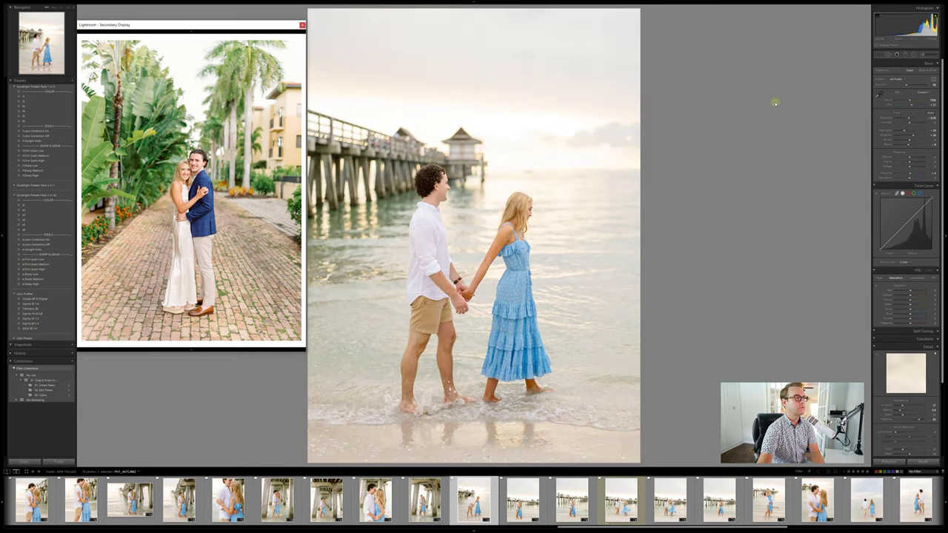
Step: Even out the exposure across the full-length embrace, twirling, kissing and lifting photos in front of the pier
{"action": "key", "text": "Right"}
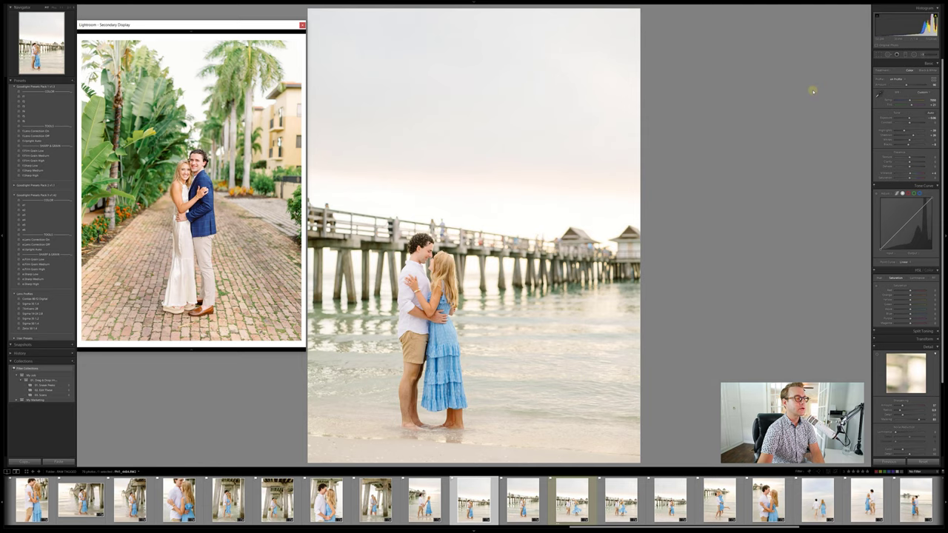
{"action": "key", "text": "Right"}
{"action": "key", "text": "Right"}
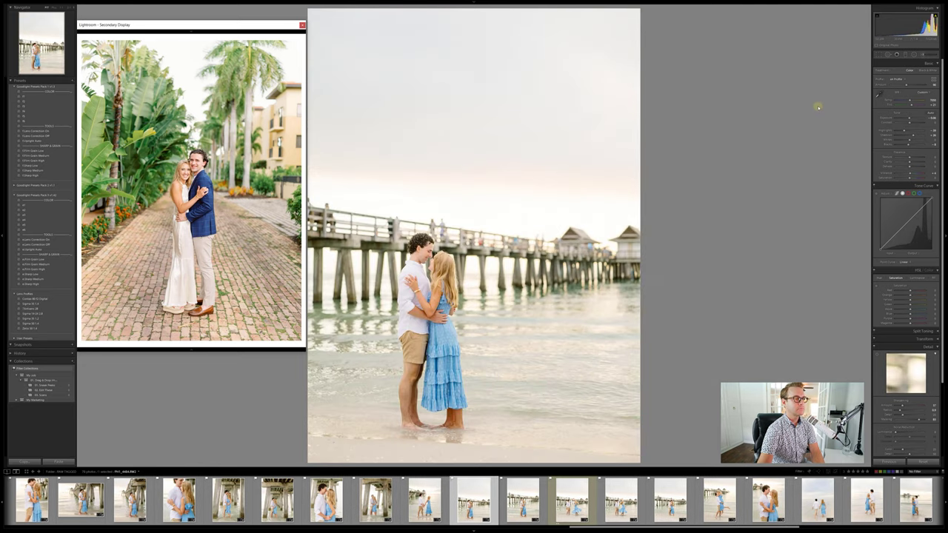
{"action": "key", "text": "Right"}
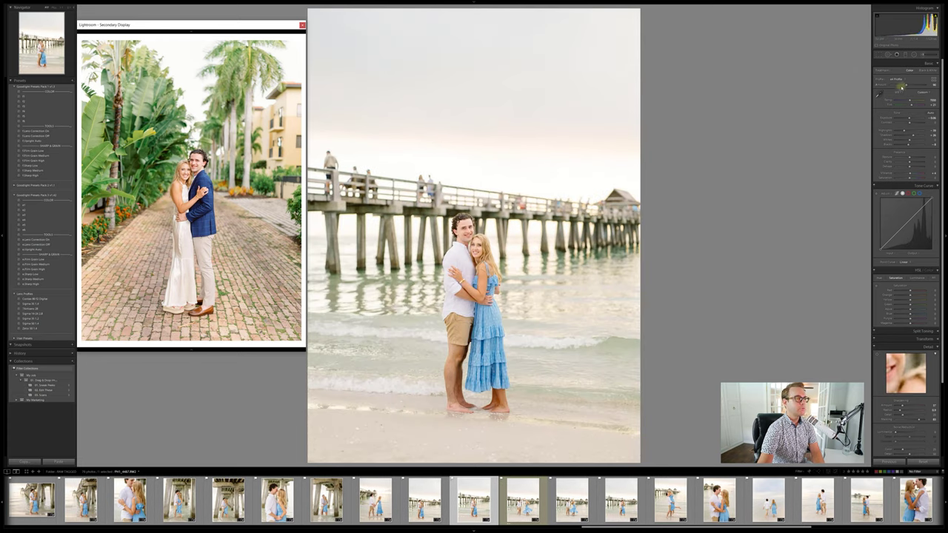
{"action": "key", "text": "Right"}
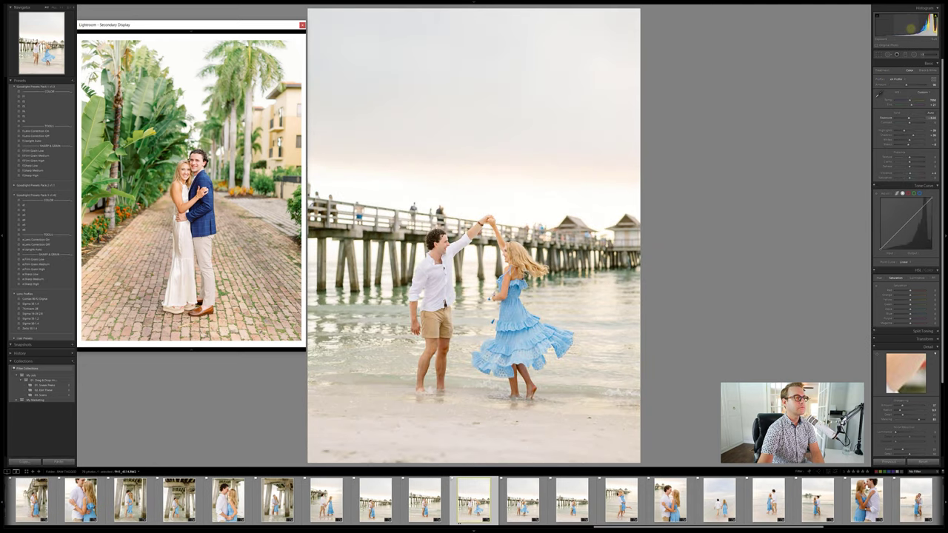
{"action": "key", "text": "Right"}
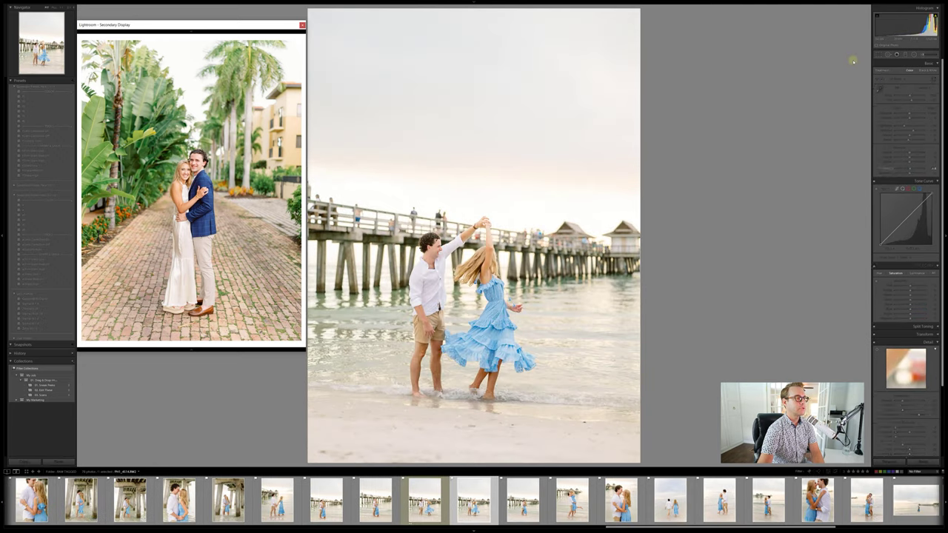
{"action": "key", "text": "Right"}
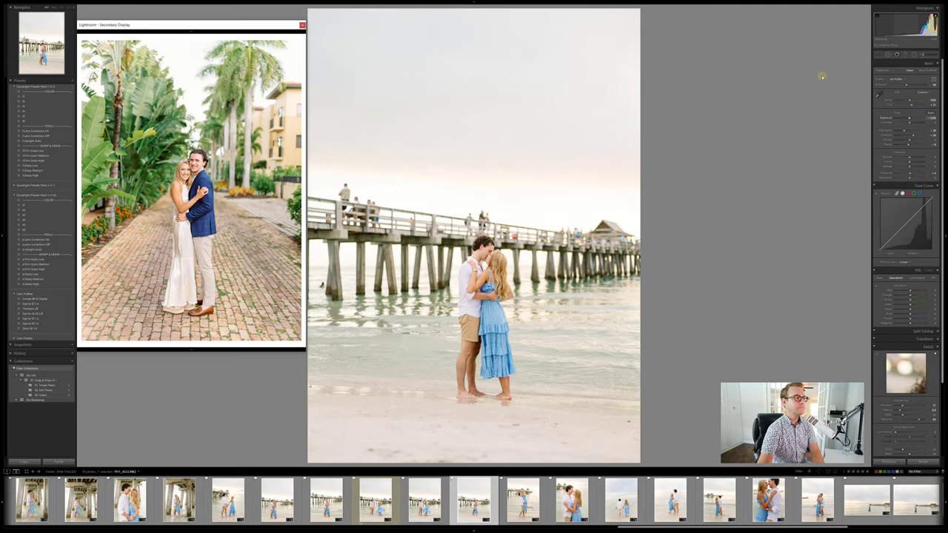
{"action": "key", "text": "Right"}
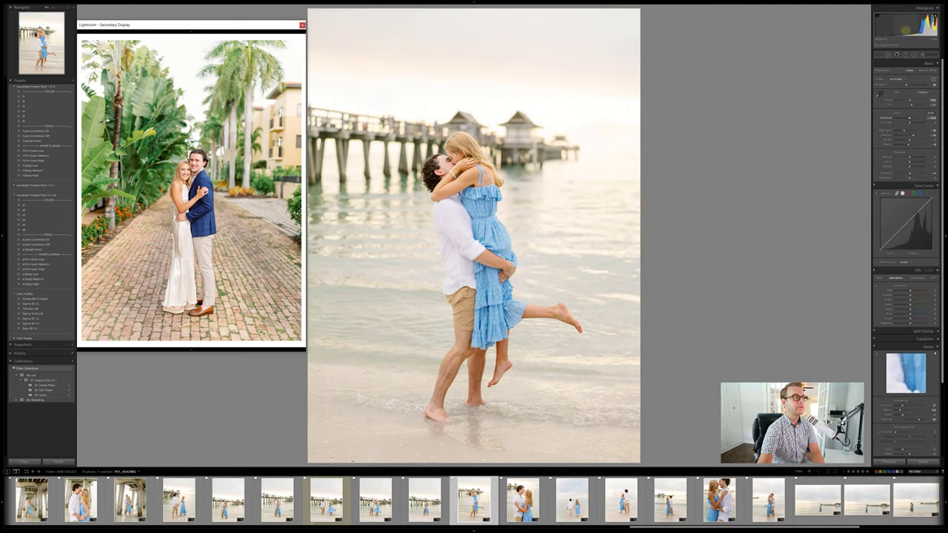
Step: Refine the exposure of the nose-to-nose close-up in front of the distant pier and compare it with its unedited original
{"action": "key", "text": "Right"}
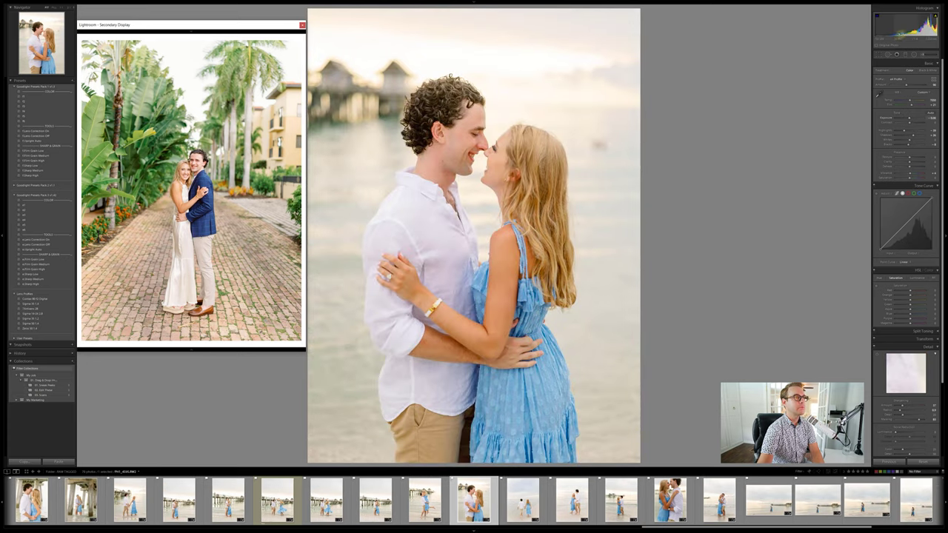
{"action": "key", "text": "backslash"}
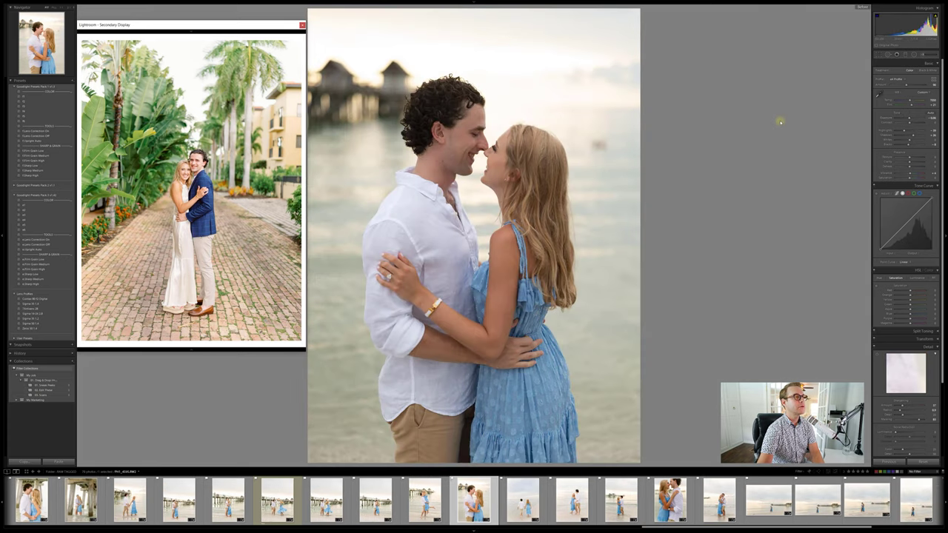
{"action": "key", "text": "backslash"}
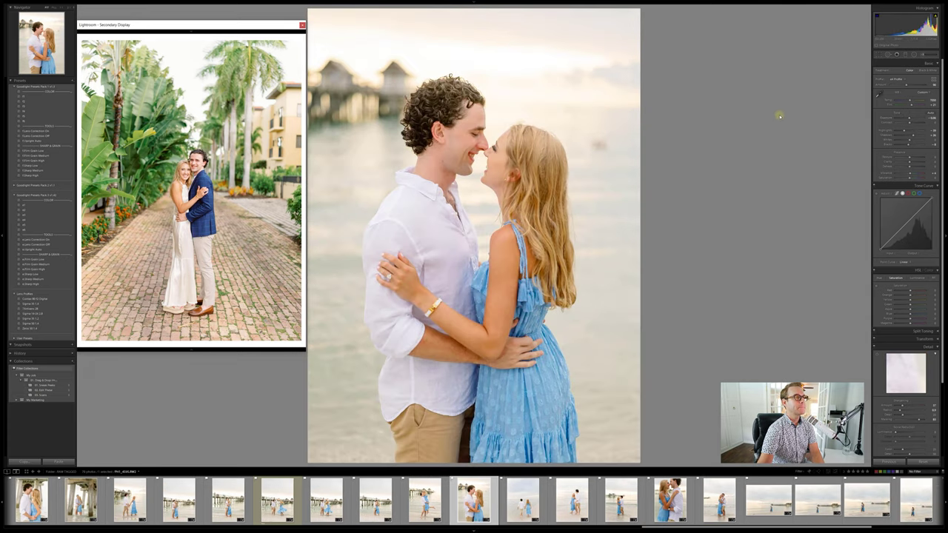
{"action": "key", "text": "backslash"}
{"action": "key", "text": "backslash"}
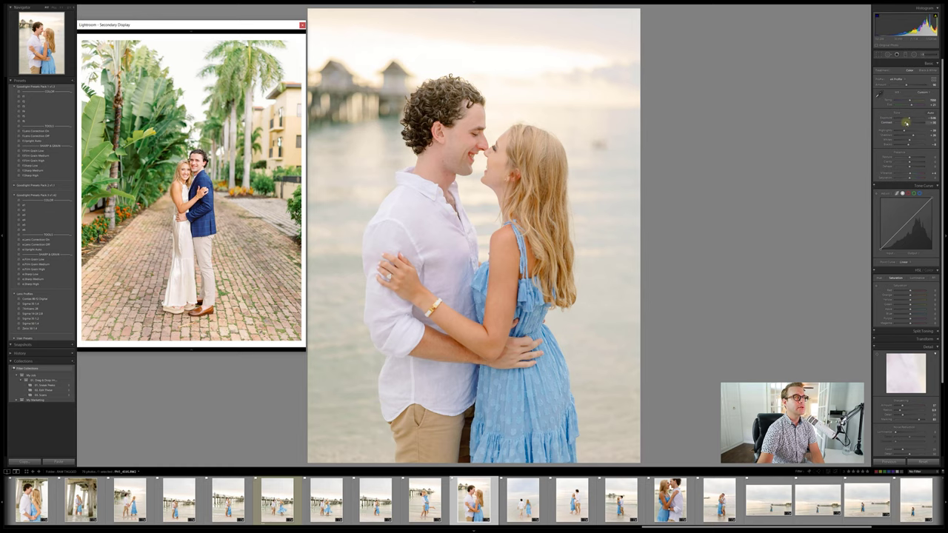
{"action": "left_click_drag", "start_coordinate": [905, 122], "coordinate": [904, 122]}
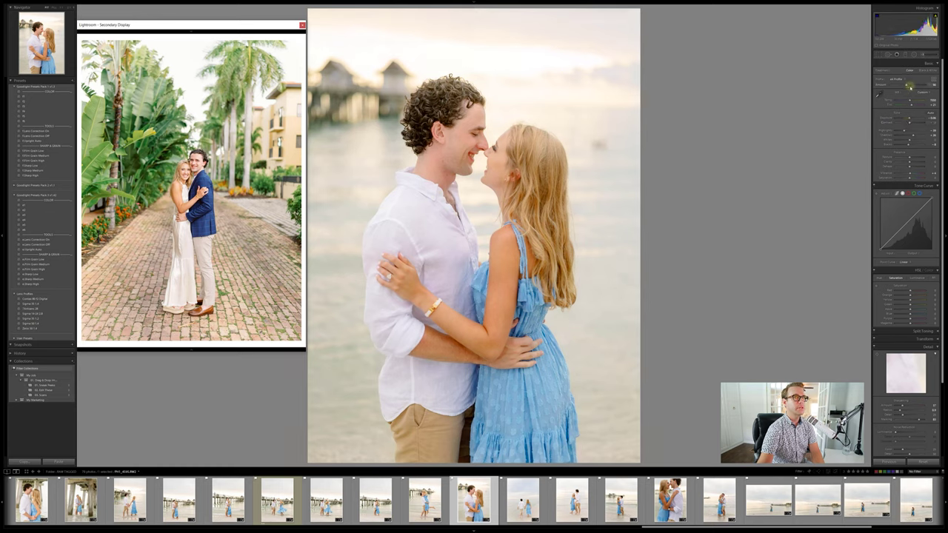
{"action": "left_click_drag", "start_coordinate": [906, 85], "coordinate": [904, 84]}
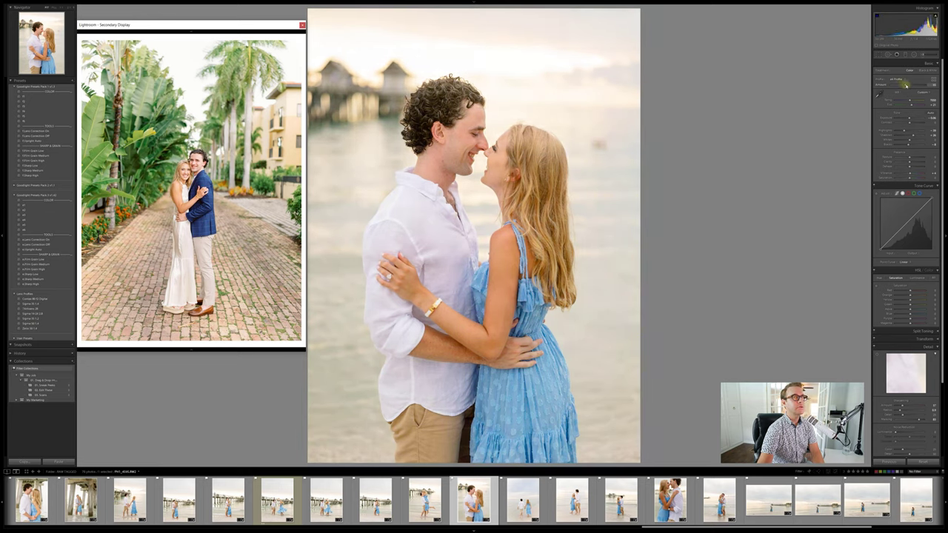
{"action": "key", "text": "ctrl+z"}
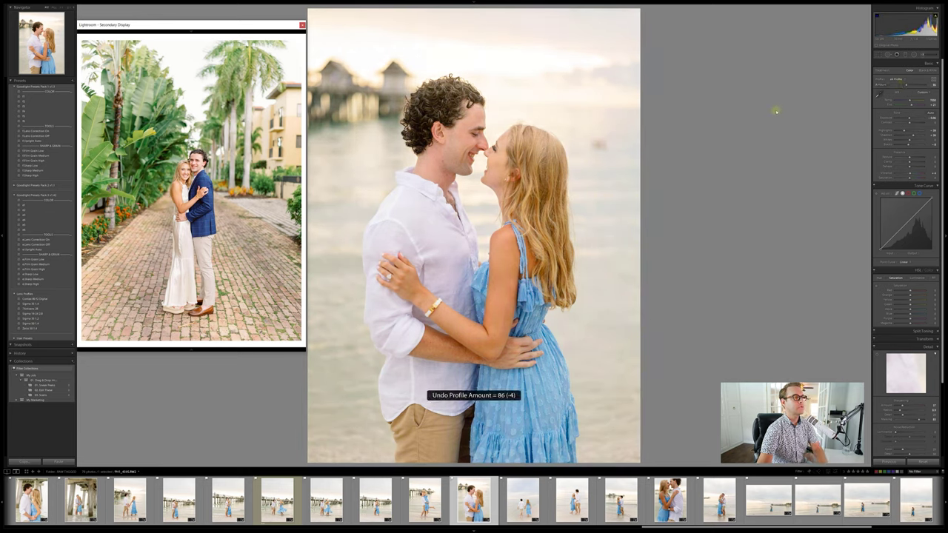
Step: Refine the exposure of the back-view walk and the walking and embracing photos that follow along the open shore
{"action": "key", "text": "Right"}
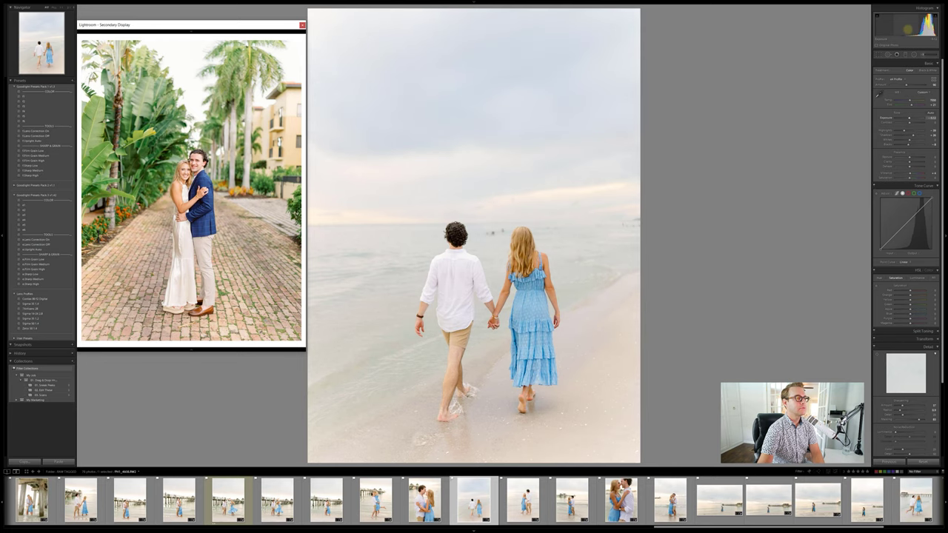
{"action": "key", "text": "Right"}
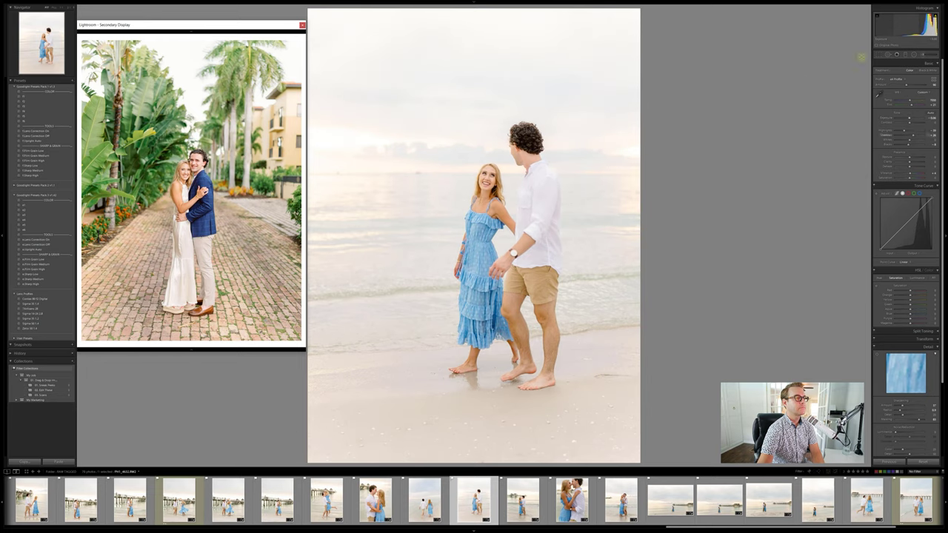
{"action": "key", "text": "Right"}
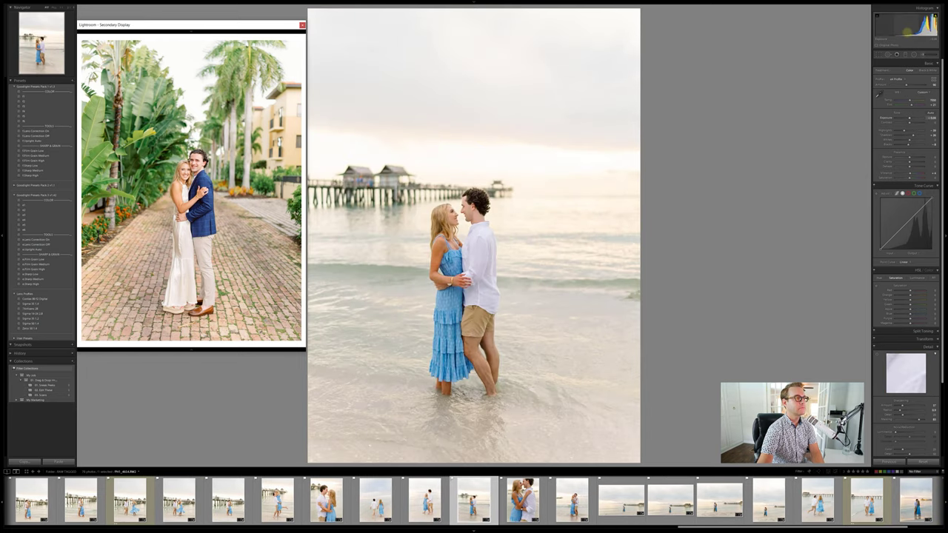
{"action": "key", "text": "Right"}
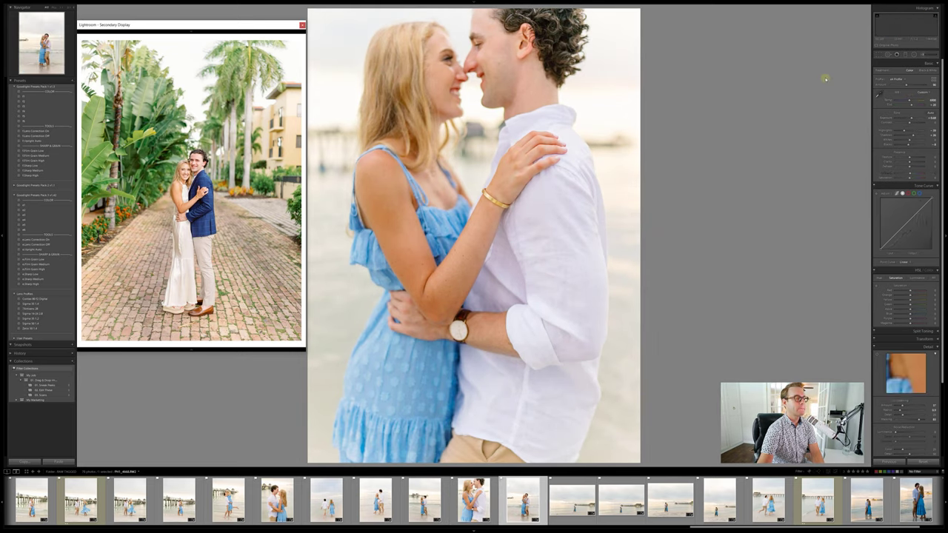
{"action": "key", "text": "Right"}
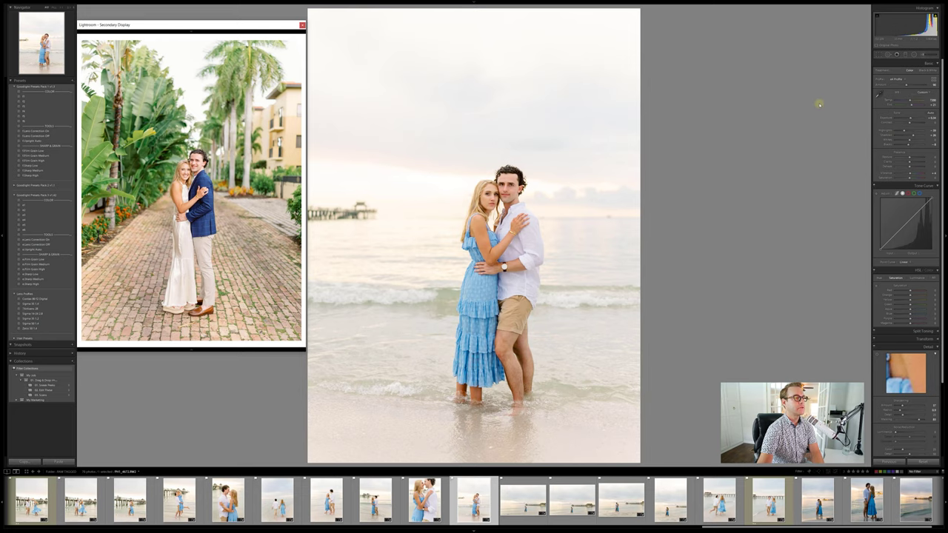
Step: Move the reference photo window aside and raise the exposure of the first wide pier photo
{"action": "key", "text": "Right"}
{"action": "left_click_drag", "start_coordinate": [285, 27], "coordinate": [200, 29]}
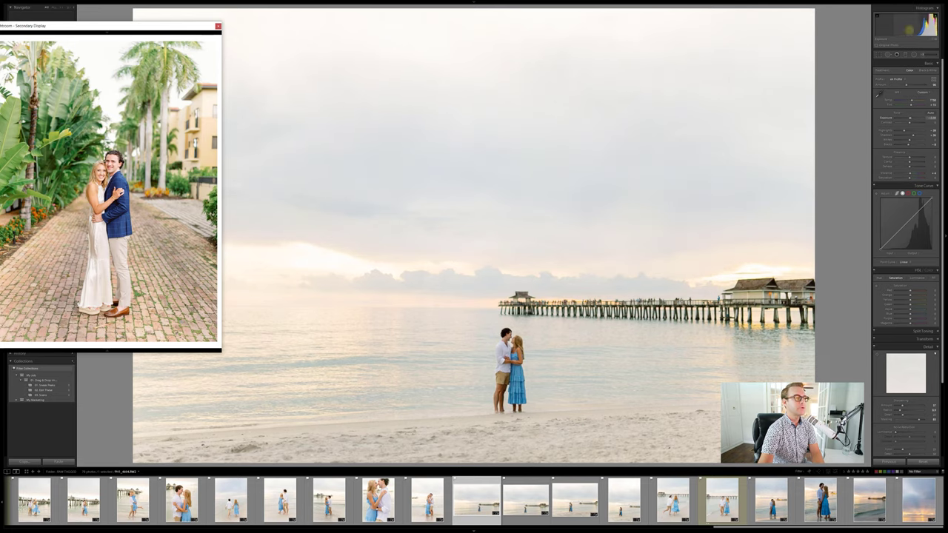
{"action": "left_click_drag", "start_coordinate": [909, 29], "coordinate": [912, 29]}
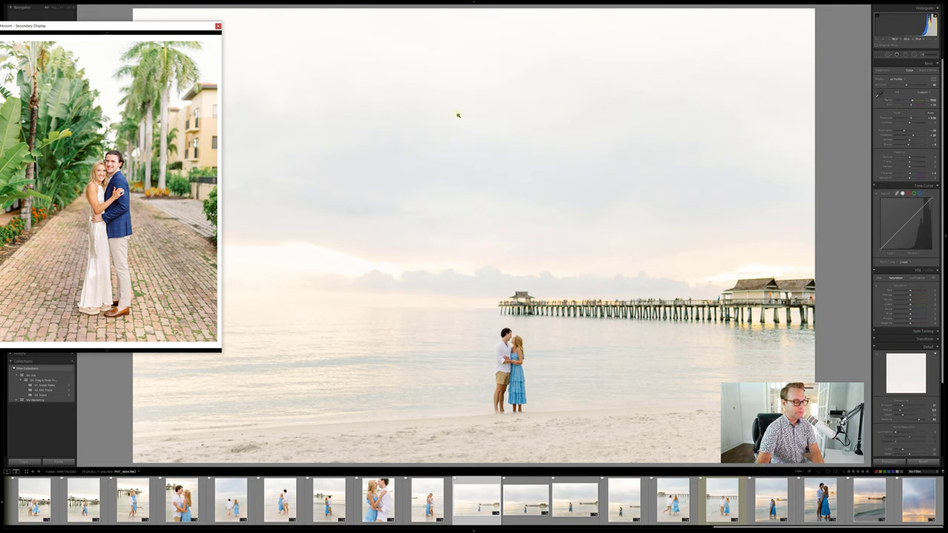
Step: Paint a local exposure adjustment across the upper sky of the wide pier photo with the Adjustment Brush
{"action": "key", "text": "k"}
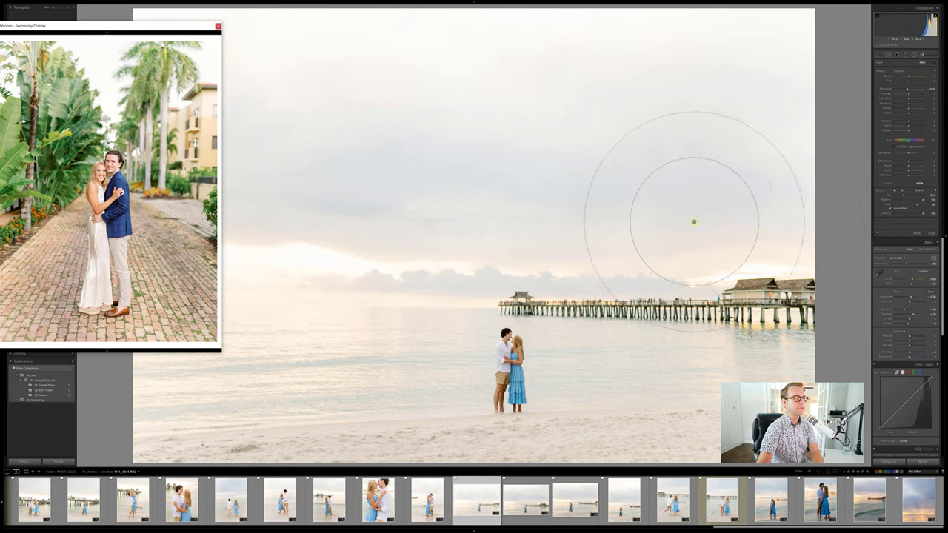
{"action": "mouse_move", "coordinate": [476, 174]}
{"action": "left_mouse_down"}
{"action": "mouse_move", "coordinate": [563, 66]}
{"action": "mouse_move", "coordinate": [611, 74]}
{"action": "left_mouse_up"}
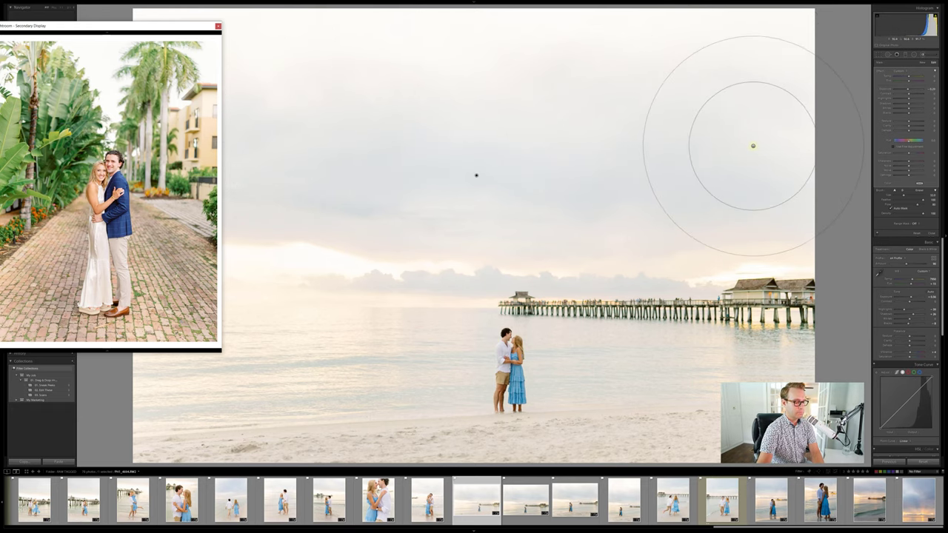
{"action": "key", "text": "k"}
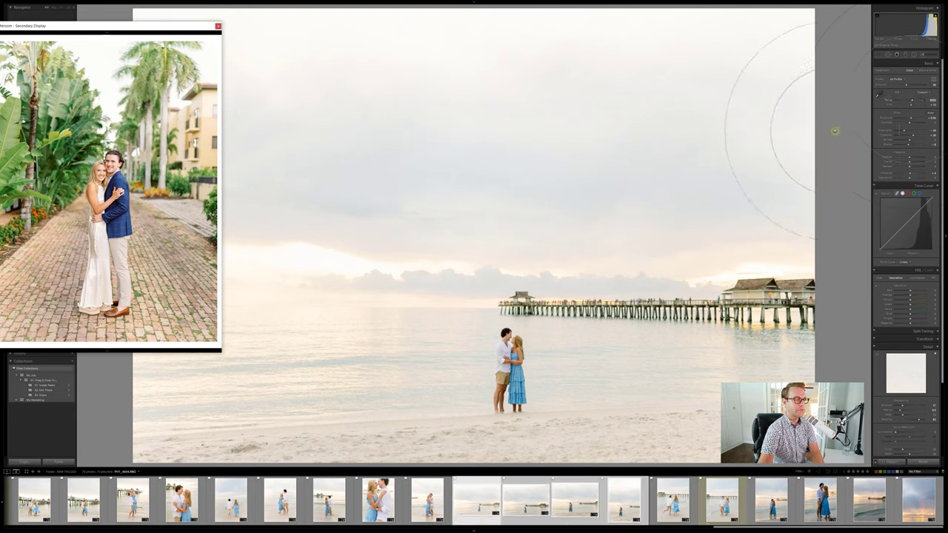
Step: Carry the wide pier photo's settings over to the following three distant embrace photos and even out their exposure
{"action": "key", "text": "Right"}
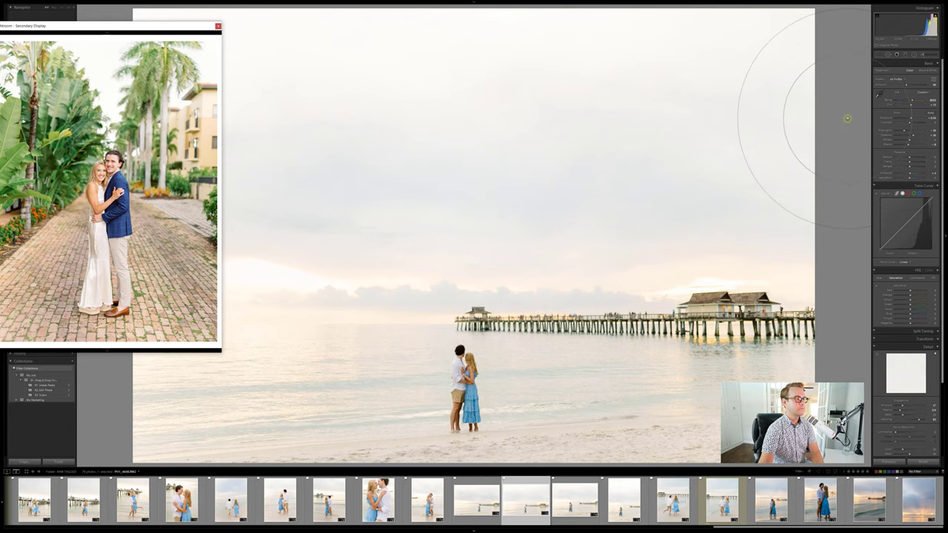
{"action": "key", "text": "Right"}
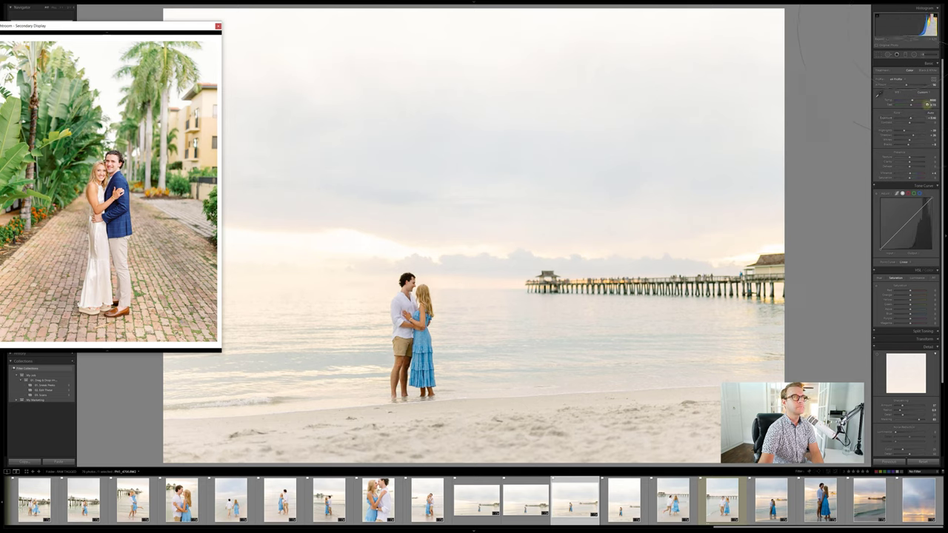
{"action": "key", "text": "Right"}
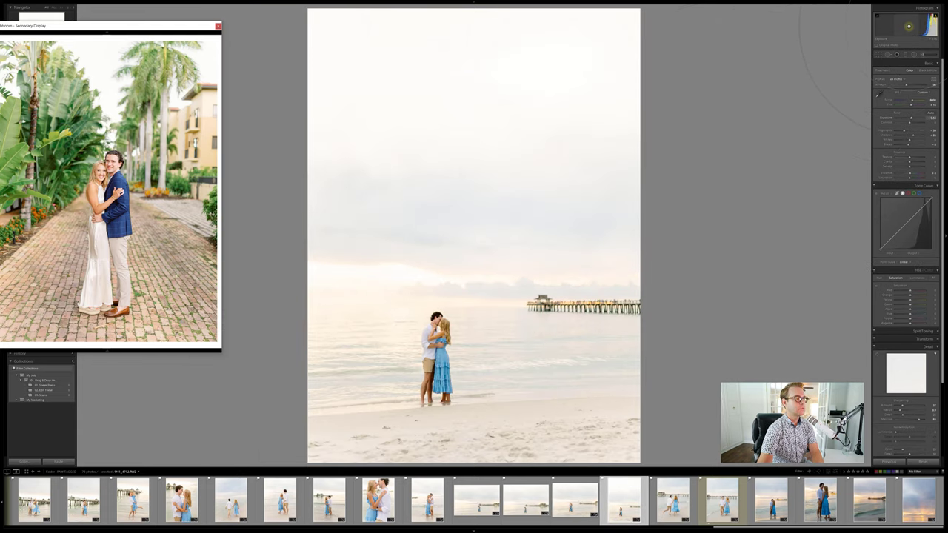
Step: Examine the photo of the couple running toward the pier up close, covering the legs, shirt, joined hands and blue dress
{"action": "key", "text": "Right"}
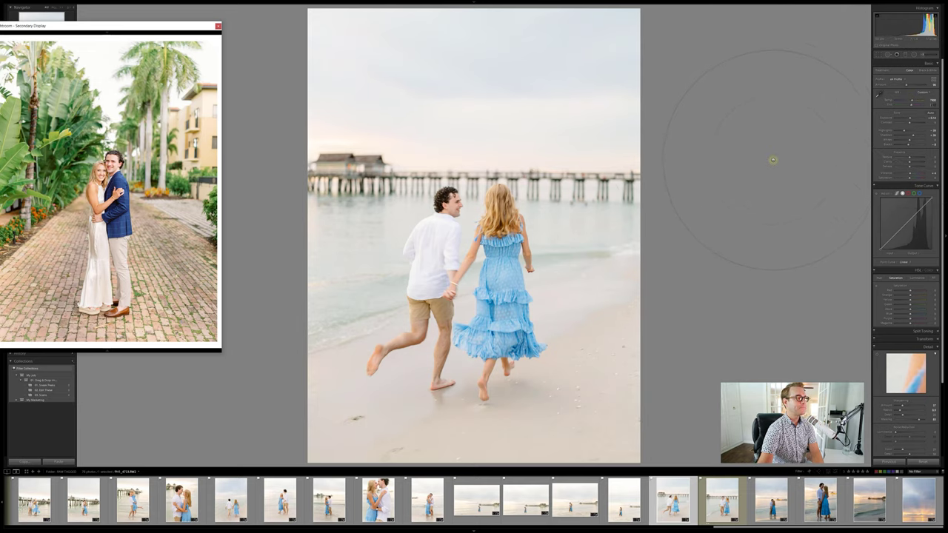
{"action": "left_click", "coordinate": [370, 340]}
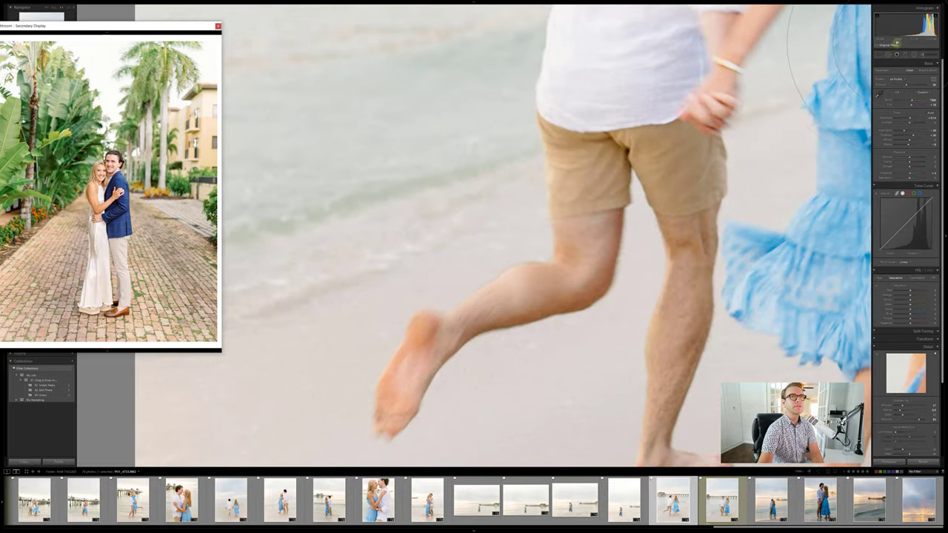
{"action": "left_click_drag", "start_coordinate": [560, 201], "coordinate": [523, 138]}
{"action": "left_click", "coordinate": [523, 138]}
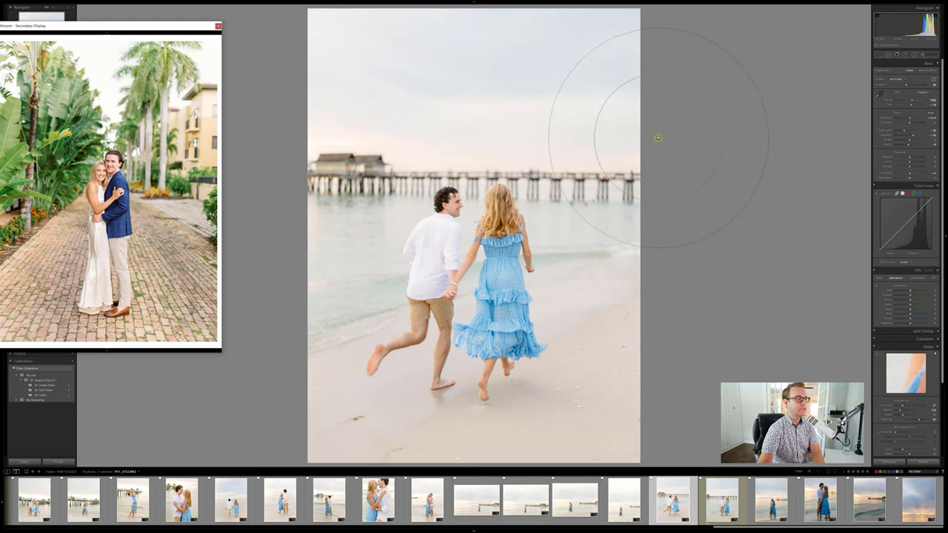
{"action": "left_click", "coordinate": [437, 265]}
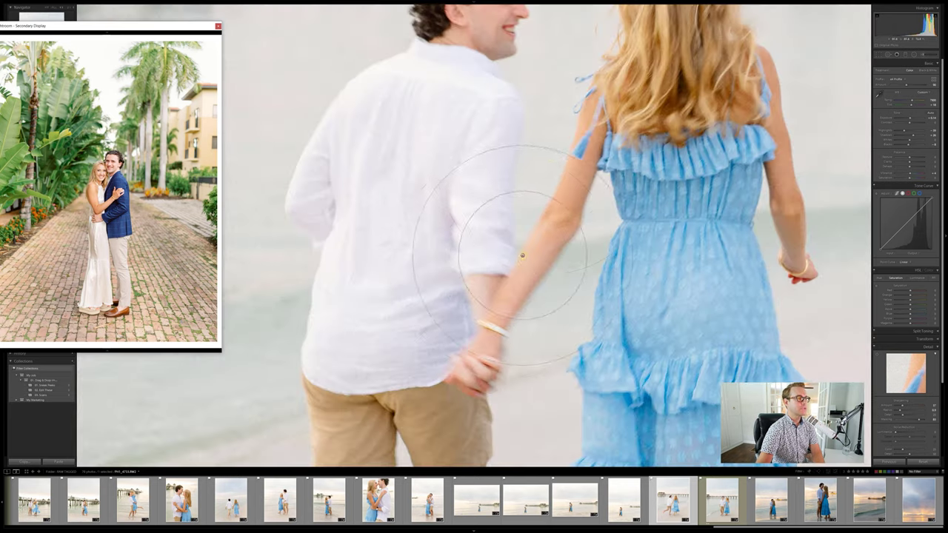
{"action": "key", "text": "z"}
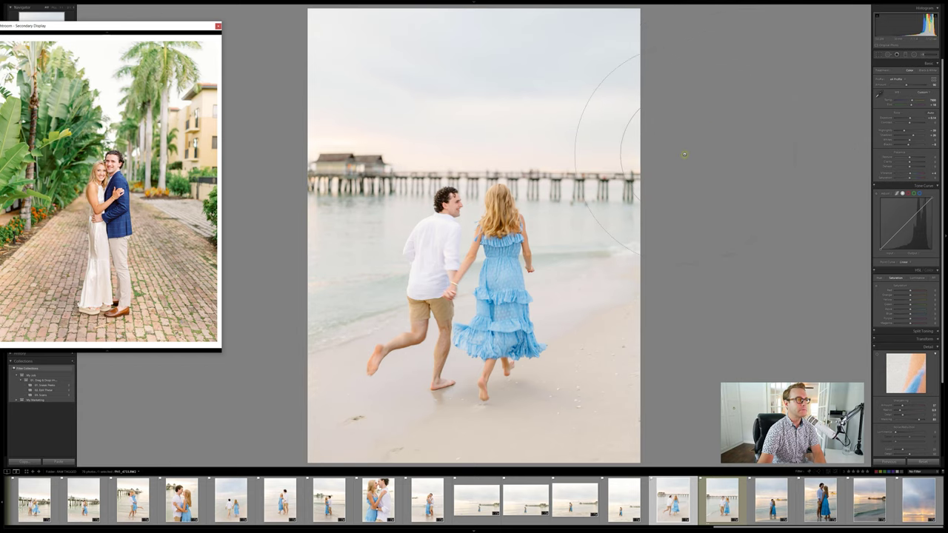
{"action": "key", "text": "z"}
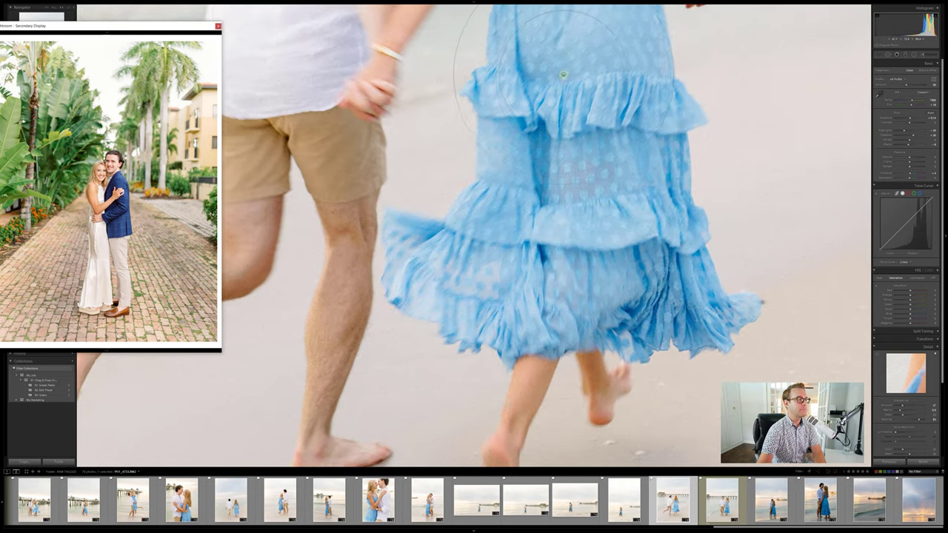
{"action": "left_click_drag", "start_coordinate": [562, 75], "coordinate": [584, 177]}
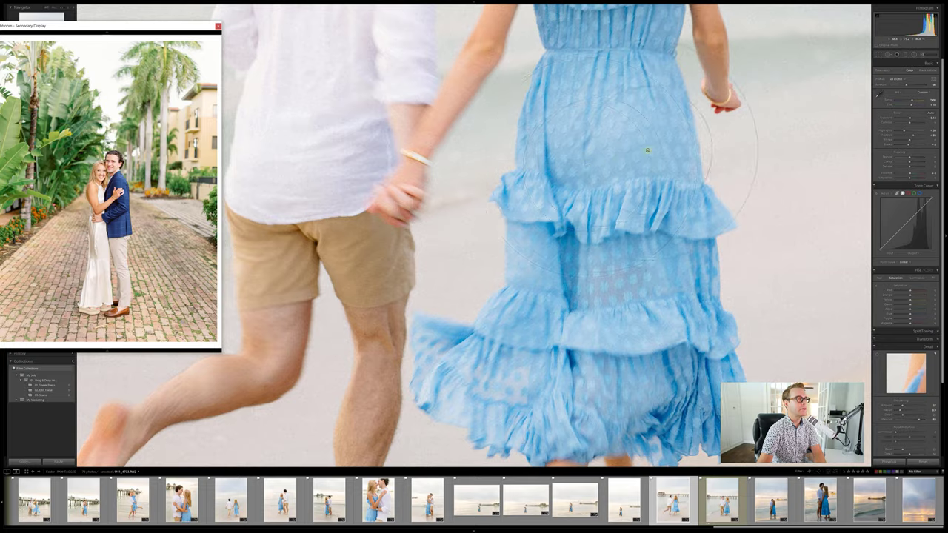
{"action": "key", "text": "z"}
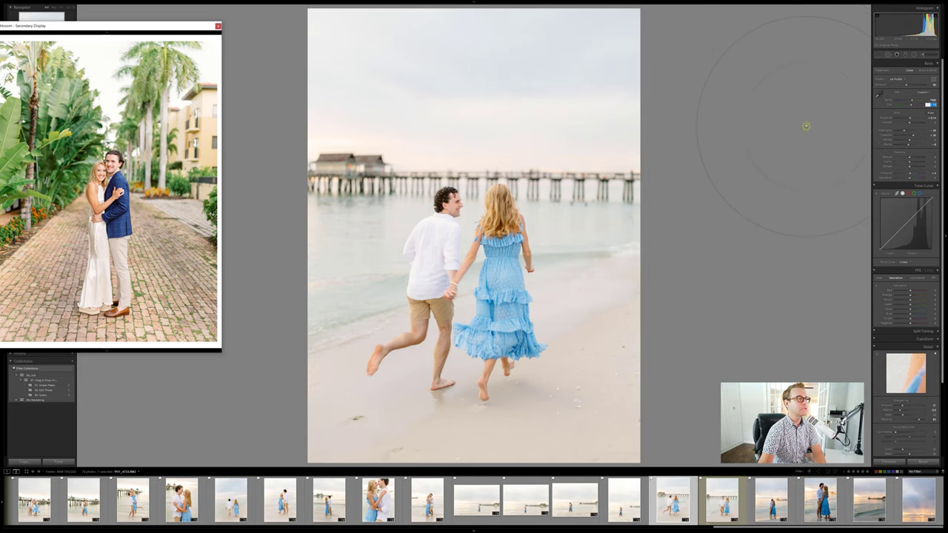
Step: Brighten the photo of the couple kissing in shallow water and refine its white balance and highlights against the preceding walking photo
{"action": "key", "text": "Right"}
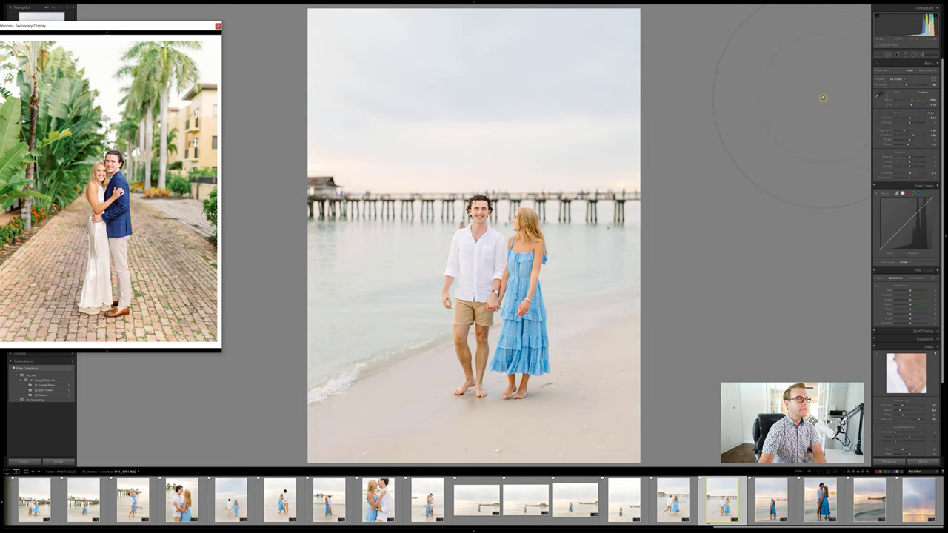
{"action": "key", "text": "Right"}
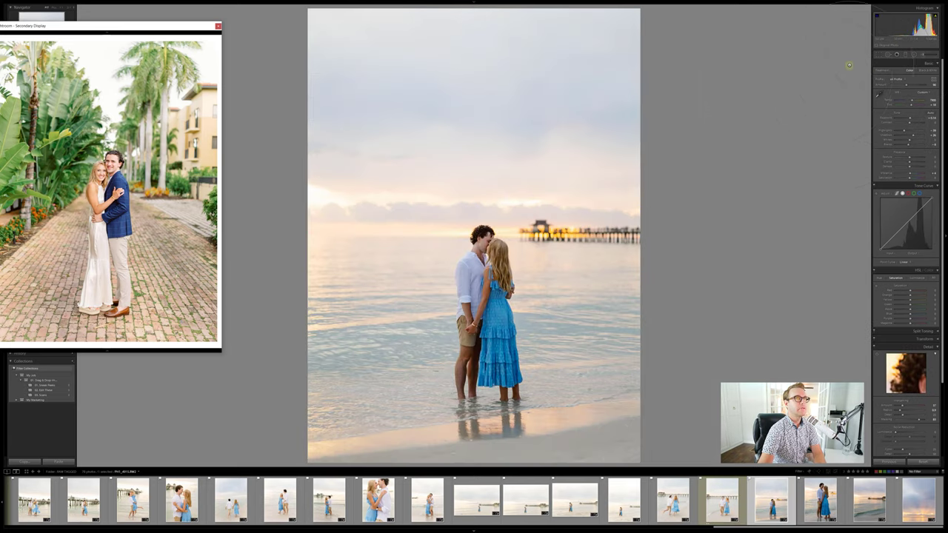
{"action": "key", "text": "Left"}
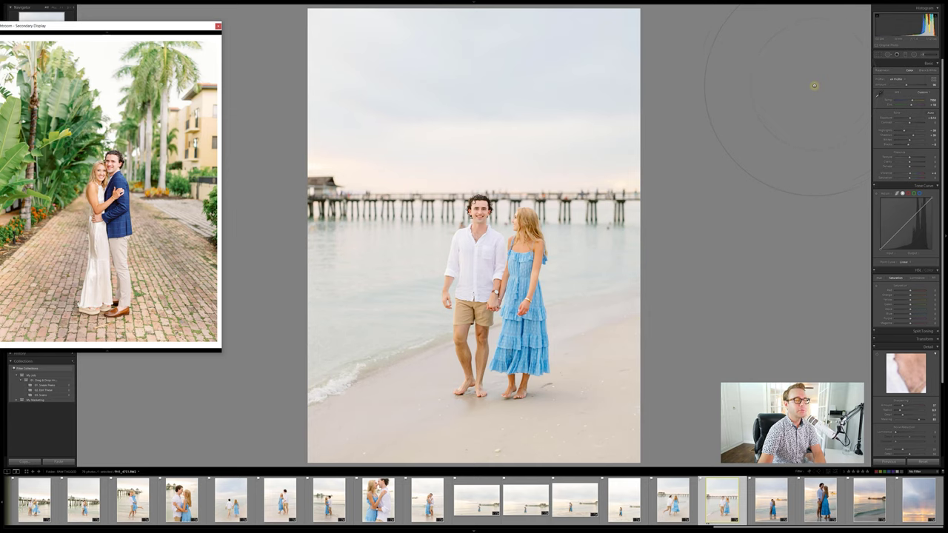
{"action": "key", "text": "Right"}
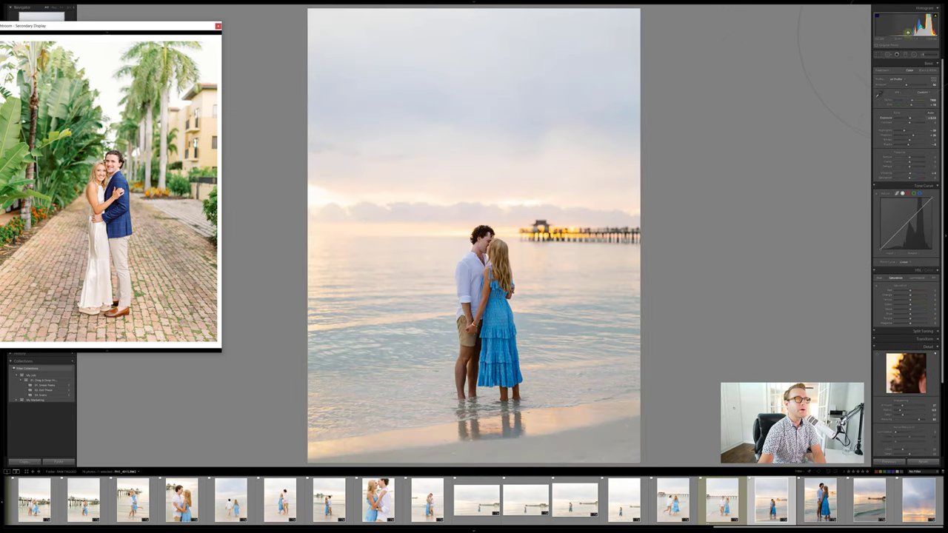
{"action": "left_click_drag", "start_coordinate": [911, 31], "coordinate": [915, 31]}
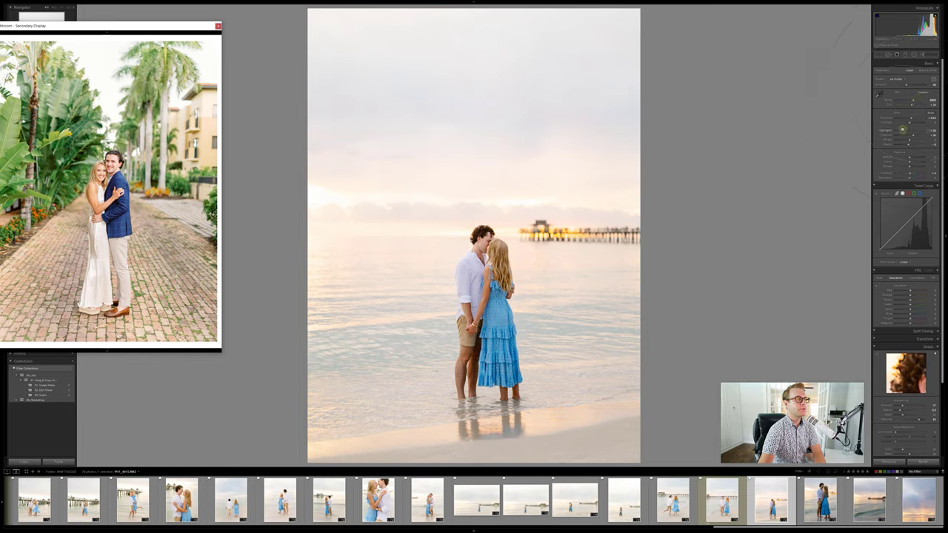
{"action": "left_click_drag", "start_coordinate": [906, 33], "coordinate": [910, 31]}
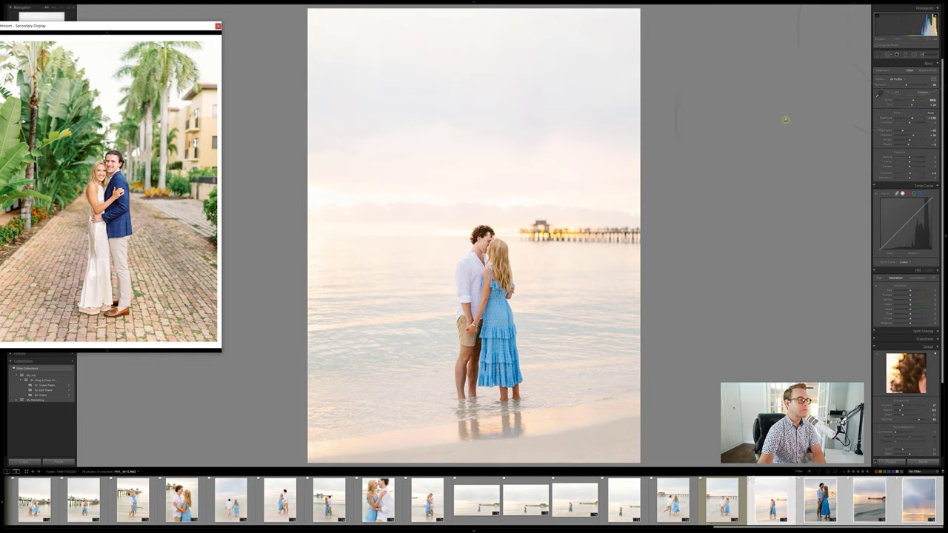
Step: Apply the kissing photo's settings to the last three photos, then refine the exposure of the closer couple portrait and the empty pier seascape
{"action": "key", "text": "Right"}
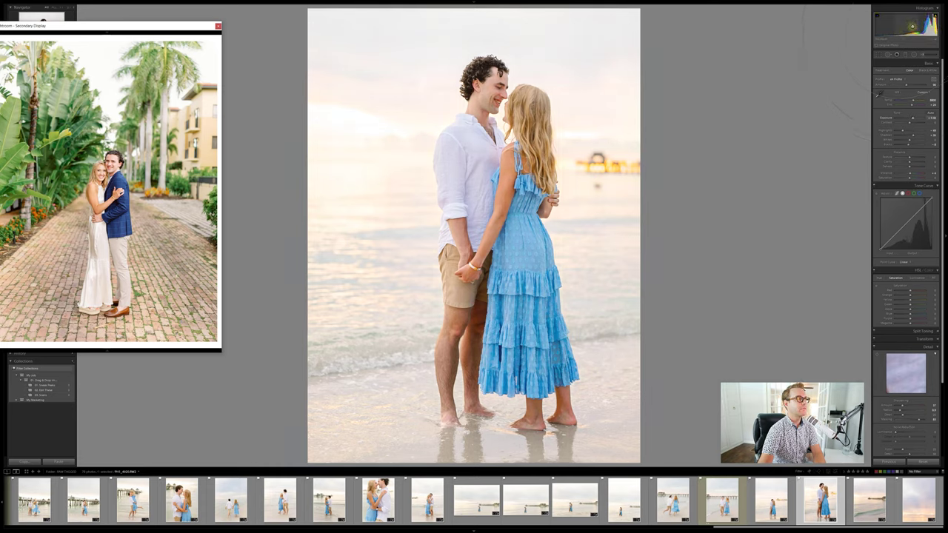
{"action": "key", "text": "Right"}
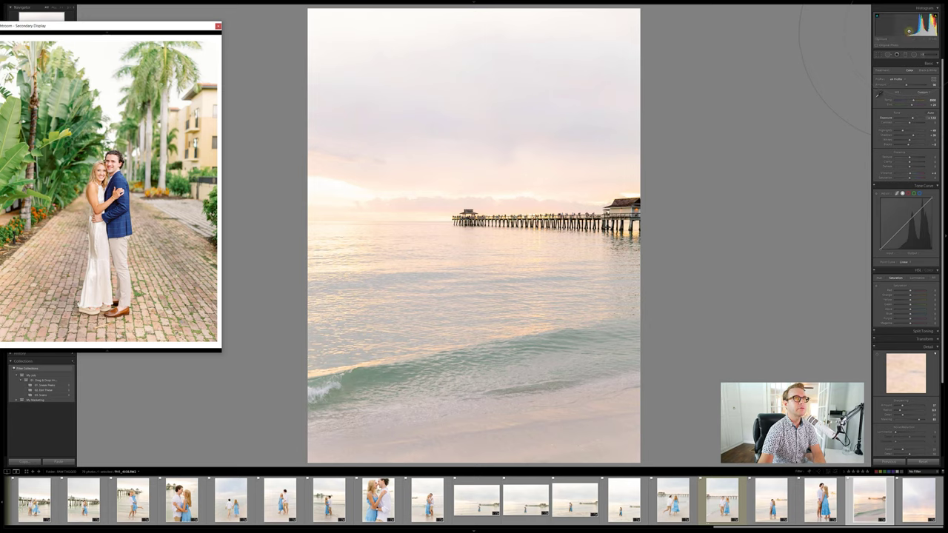
{"action": "left_click_drag", "start_coordinate": [908, 30], "coordinate": [907, 31]}
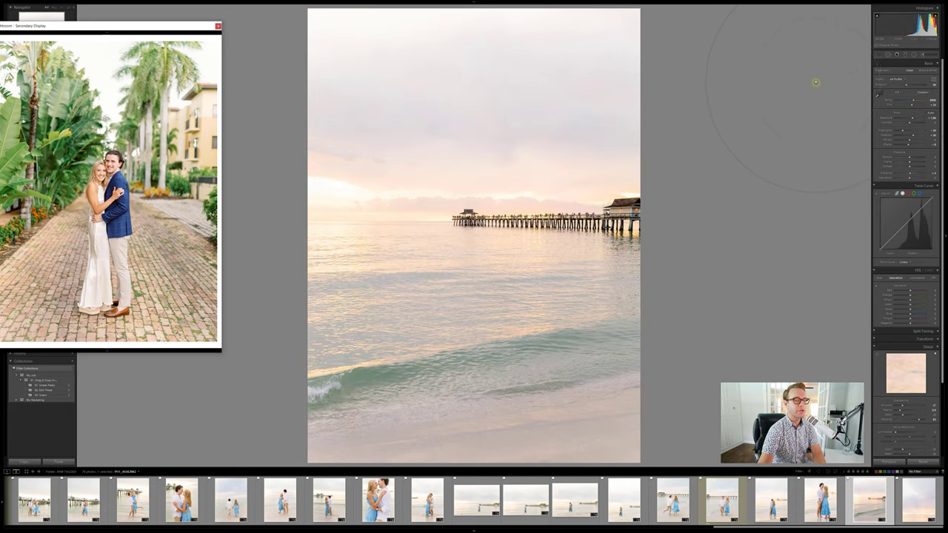
{"action": "key", "text": "Left"}
{"action": "key", "text": "Right"}
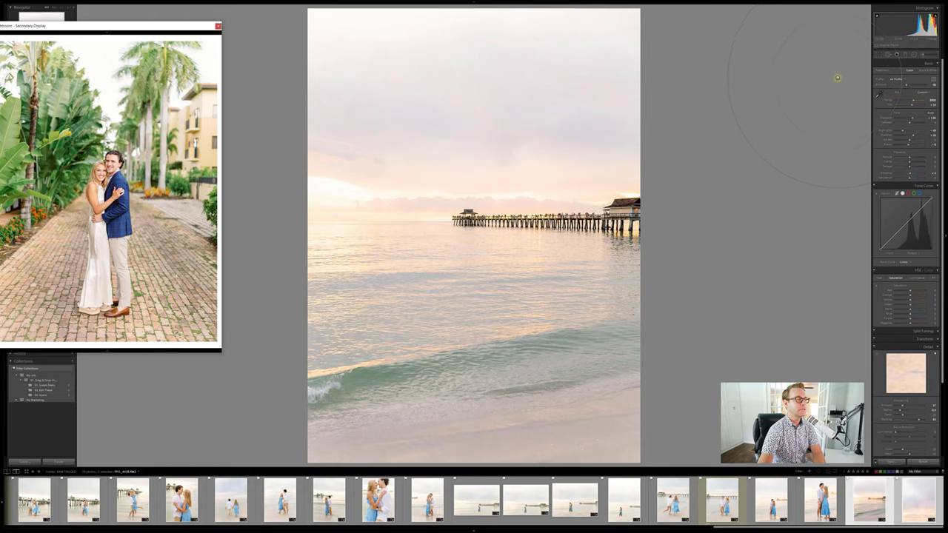
Step: Lower the exposure of the final sunset sky photo to keep colour in the clouds, and check its horizon up close
{"action": "key", "text": "Right"}
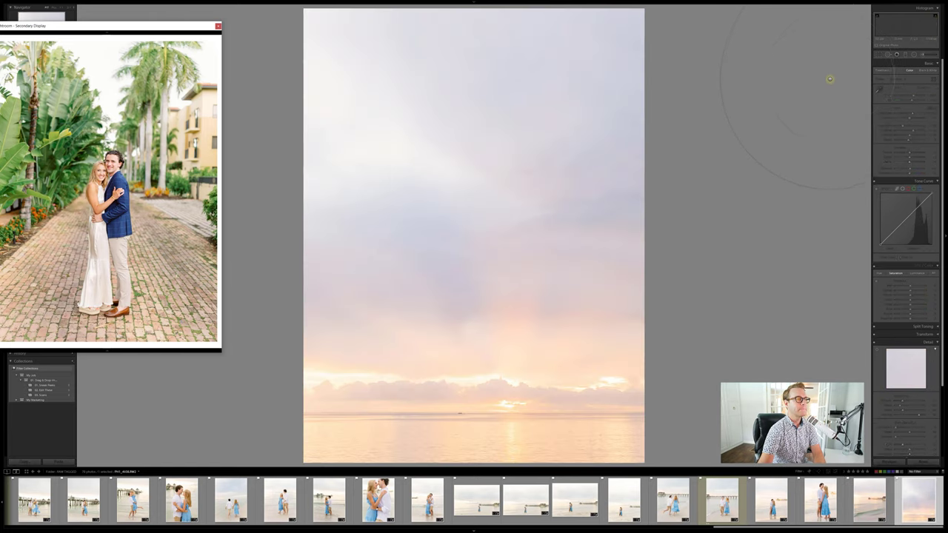
{"action": "left_click_drag", "start_coordinate": [909, 33], "coordinate": [906, 31]}
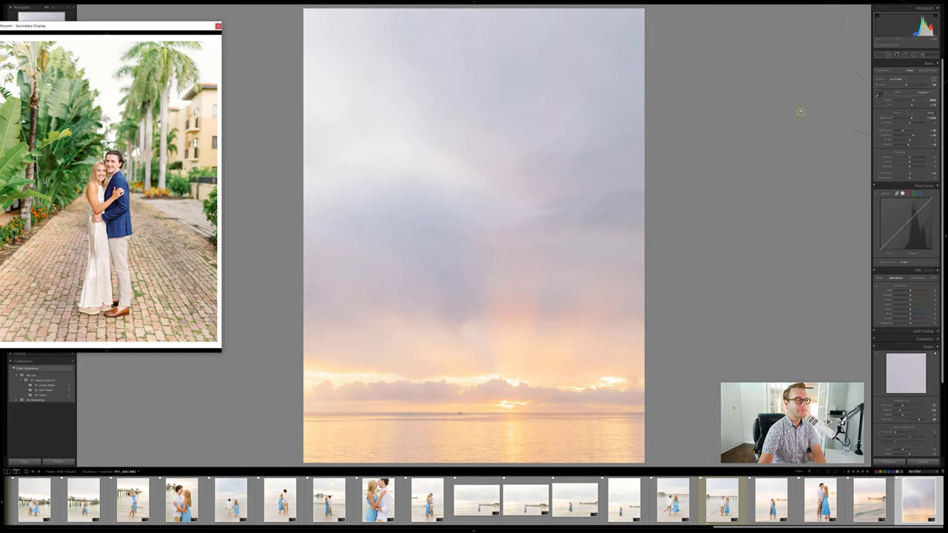
{"action": "left_click_drag", "start_coordinate": [910, 28], "coordinate": [907, 28]}
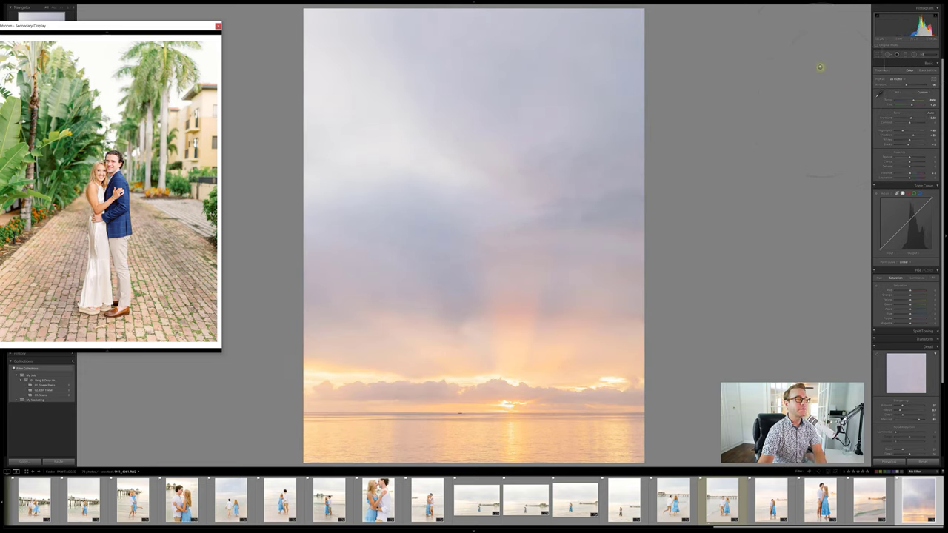
{"action": "left_click_drag", "start_coordinate": [910, 30], "coordinate": [906, 29]}
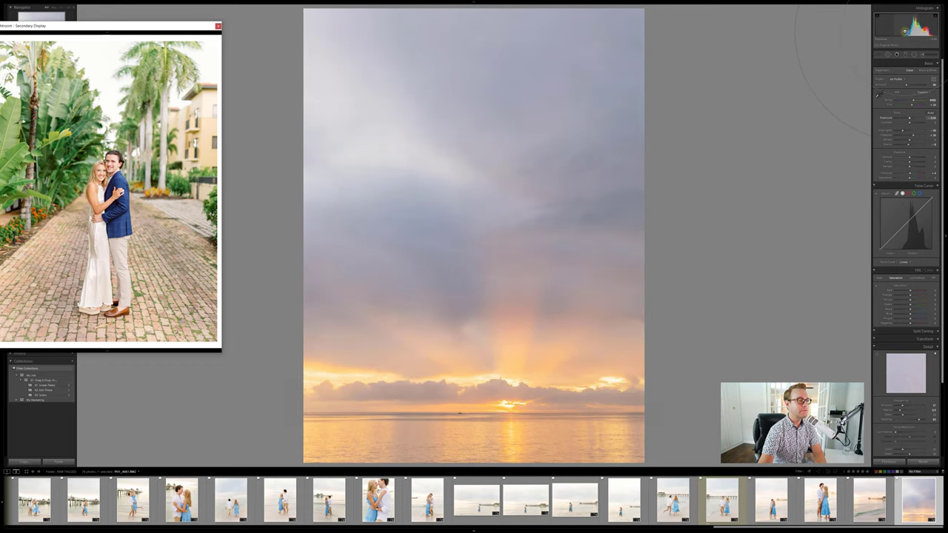
{"action": "left_click_drag", "start_coordinate": [901, 30], "coordinate": [905, 30]}
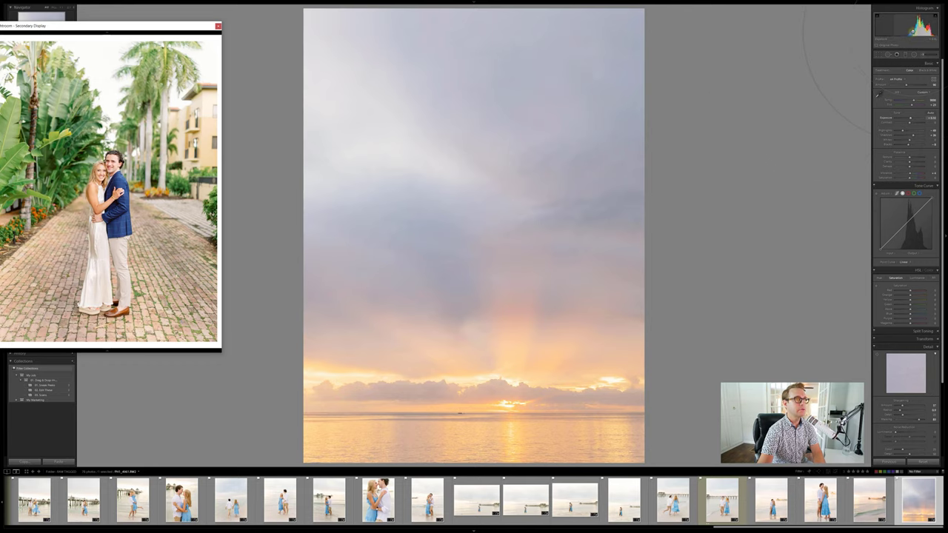
{"action": "left_click_drag", "start_coordinate": [919, 29], "coordinate": [915, 31]}
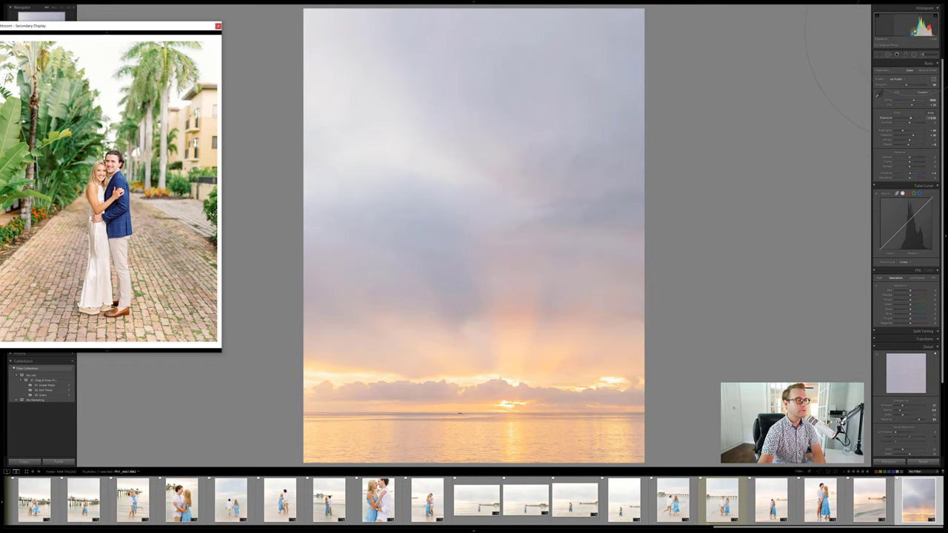
{"action": "key", "text": "z"}
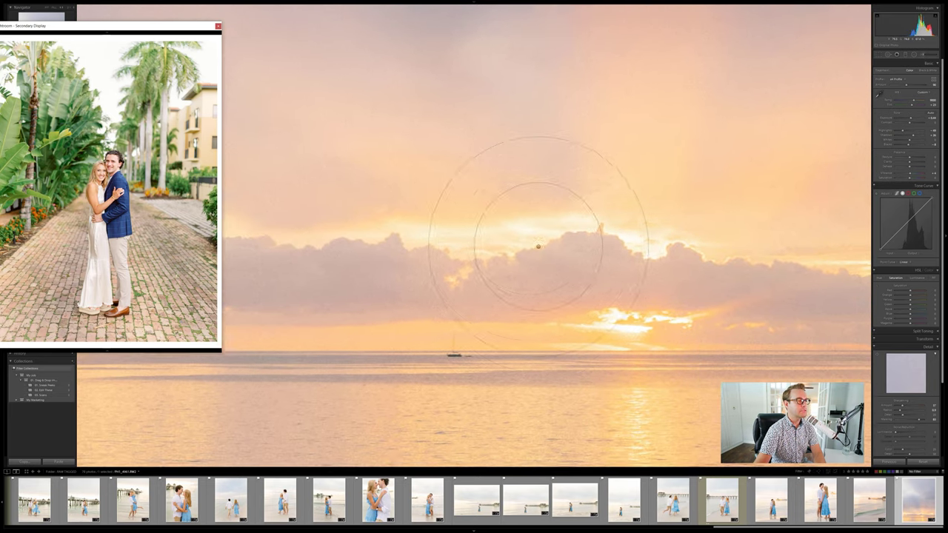
{"action": "key", "text": "z"}
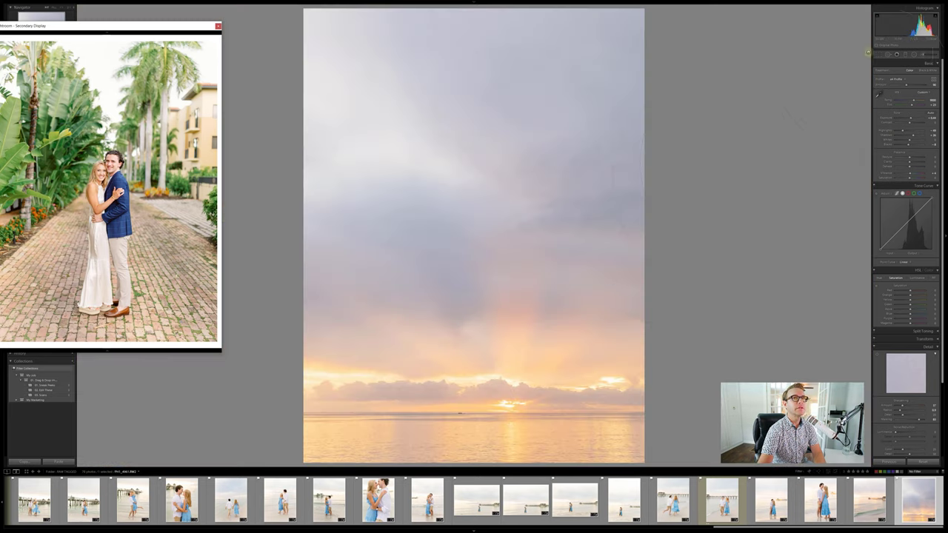
{"action": "key", "text": "Left"}
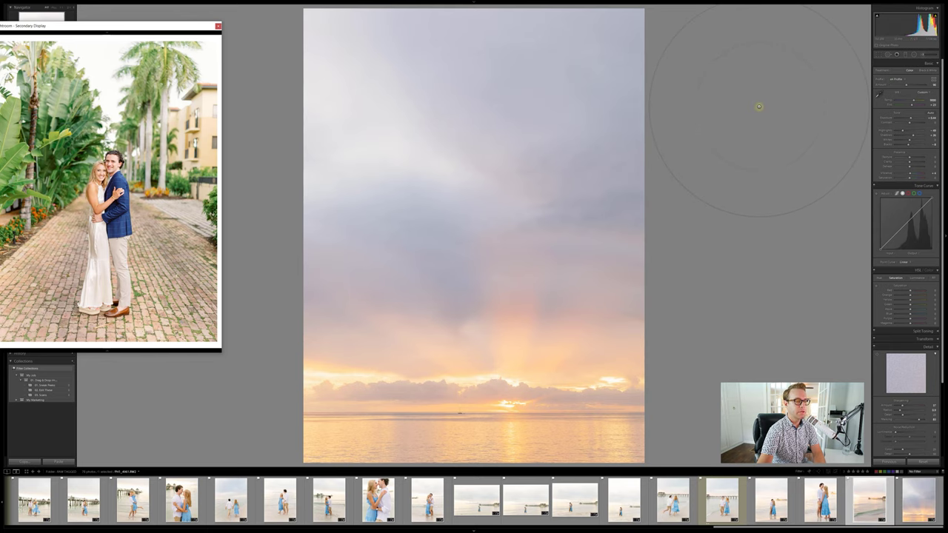
Step: Compare the closer couple portrait with the neighbouring pier seascape for matching brightness and colour
{"action": "key", "text": "Left"}
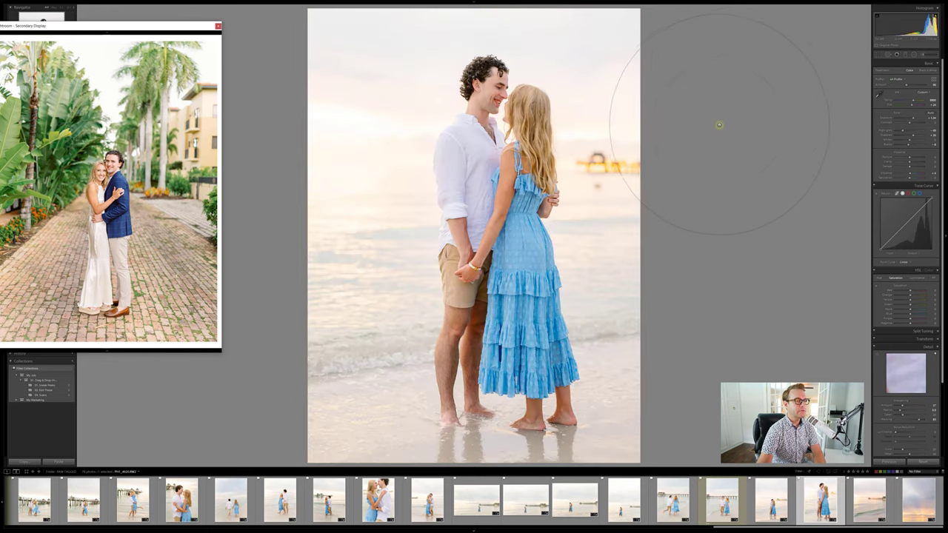
{"action": "key", "text": "Right"}
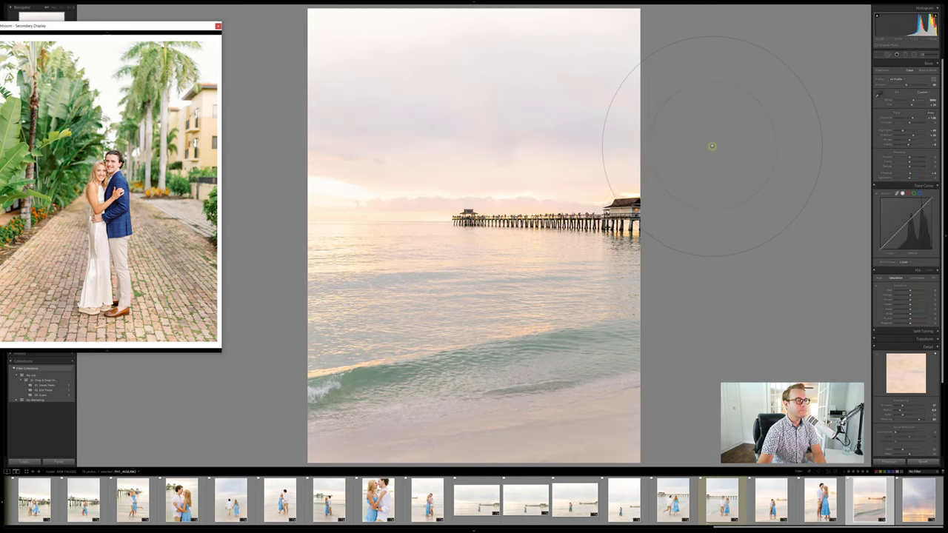
{"action": "key", "text": "Left"}
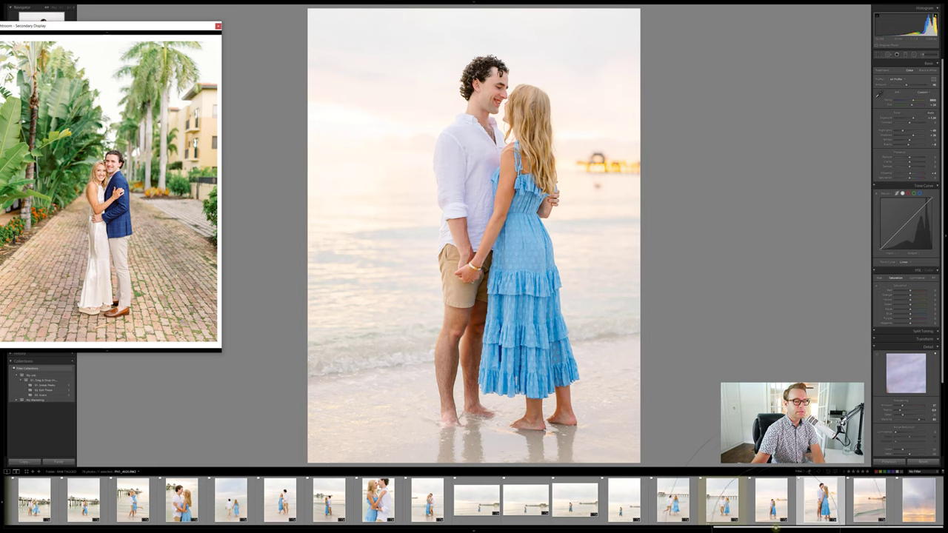
Step: Return to the start of the gallery and display the large banana-leaf photo in the Library loupe view
{"action": "scroll", "coordinate": [788, 527], "scroll_direction": "up", "scroll_amount": 1}
{"action": "scroll", "coordinate": [788, 528], "scroll_direction": "up", "scroll_amount": 3}
{"action": "scroll", "coordinate": [807, 527], "scroll_direction": "down", "scroll_amount": 4}
{"action": "scroll", "coordinate": [815, 528], "scroll_direction": "up", "scroll_amount": 5}
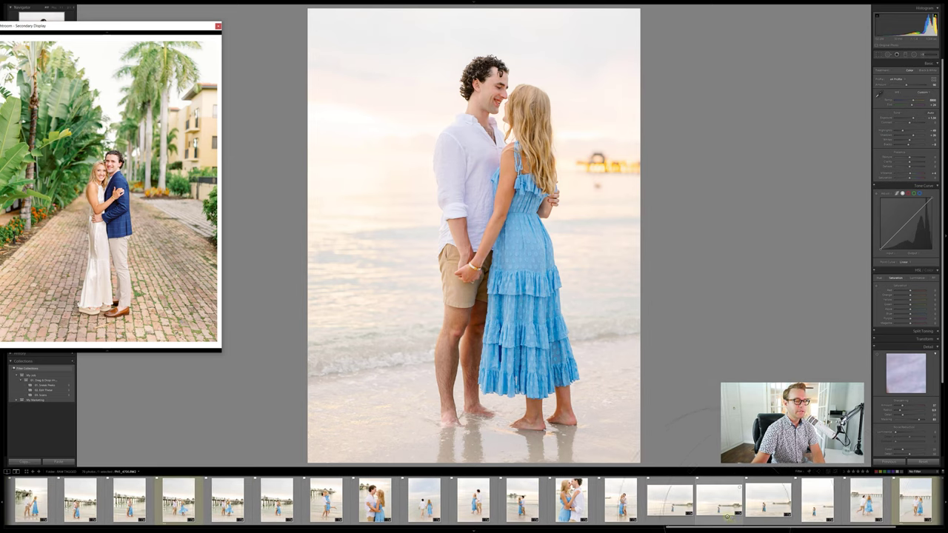
{"action": "left_click_drag", "start_coordinate": [708, 524], "coordinate": [72, 527]}
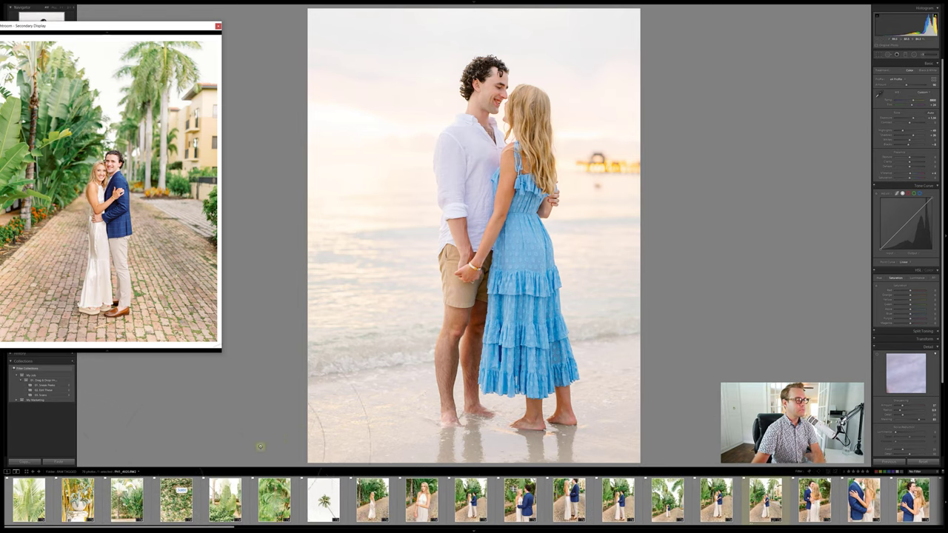
{"action": "left_click", "coordinate": [225, 498]}
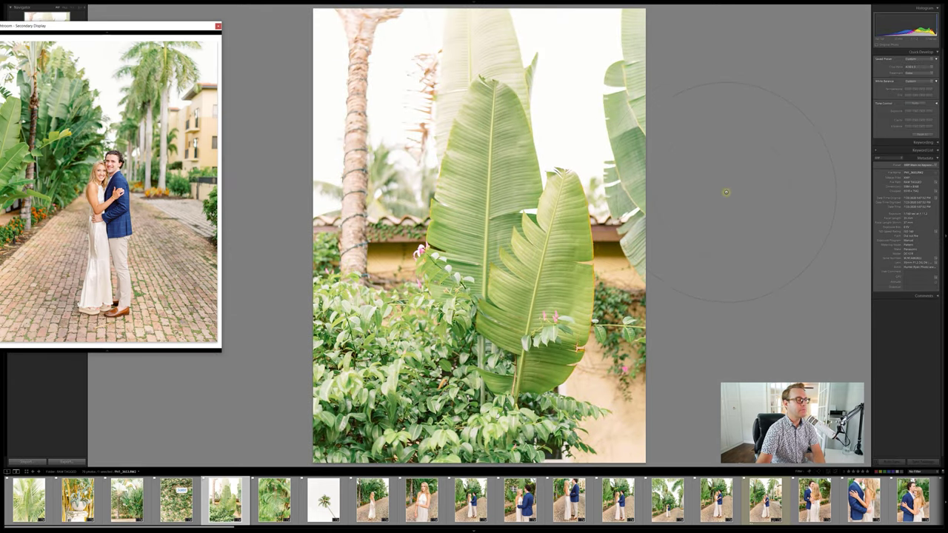
Step: Review the opening foliage and palm photos back and forth up to the first full-length shot of the woman, checking consistency
{"action": "key", "text": "Right"}
{"action": "key", "text": "Right"}
{"action": "key", "text": "Left"}
{"action": "key", "text": "Left"}
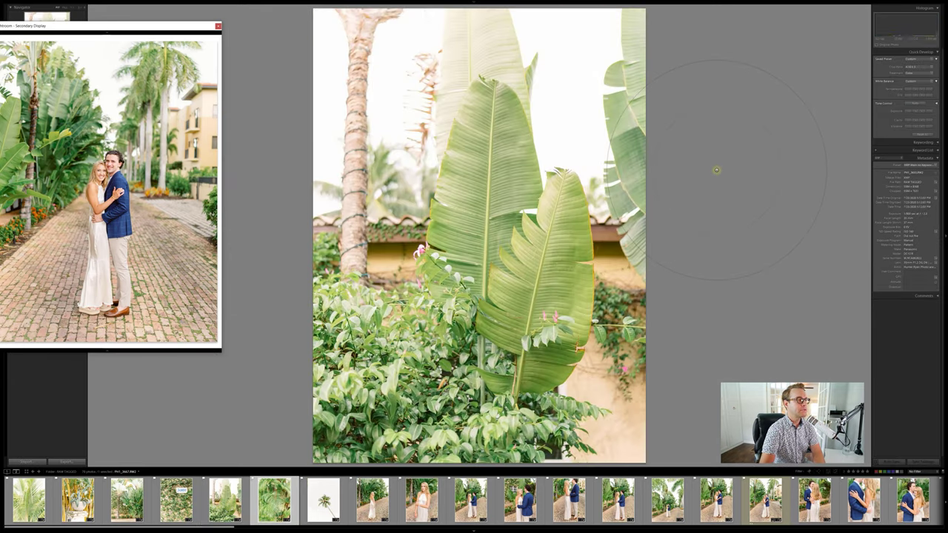
{"action": "key", "text": "Right"}
{"action": "key", "text": "Right"}
{"action": "key", "text": "Right"}
{"action": "key", "text": "Right"}
{"action": "key", "text": "Right"}
{"action": "key", "text": "Left"}
{"action": "key", "text": "Left"}
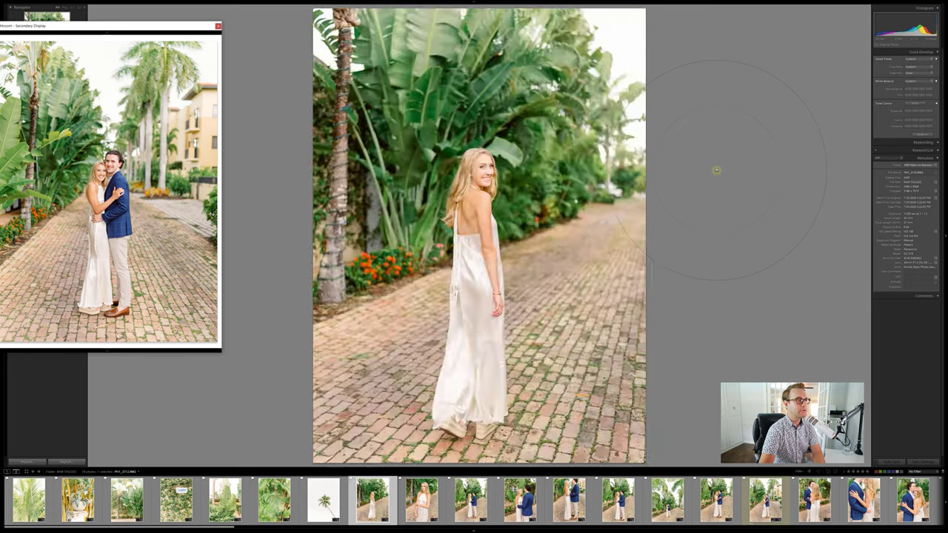
Step: Compare the woman's brick-path portraits with the first full-length photo of the couple facing each other for consistent colour and exposure
{"action": "key", "text": "Right"}
{"action": "key", "text": "Right"}
{"action": "key", "text": "Left"}
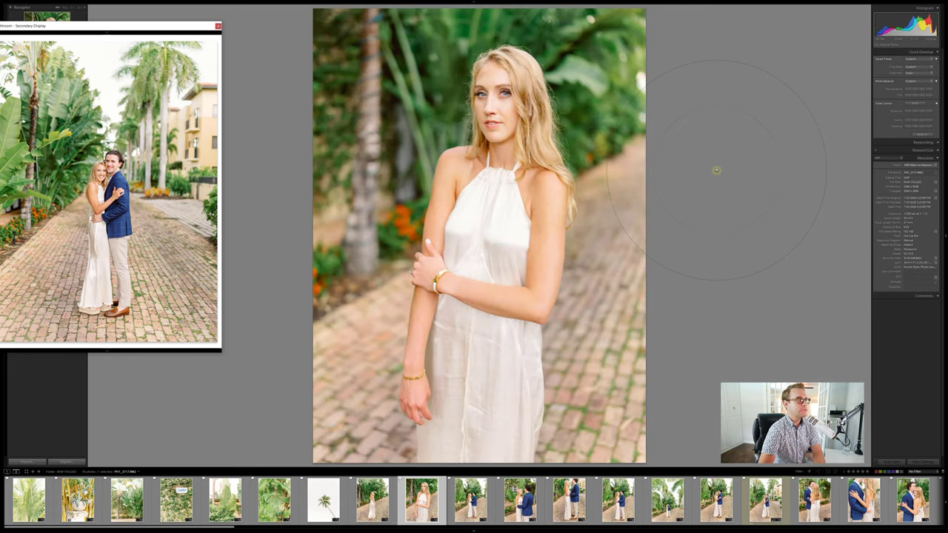
{"action": "key", "text": "Right"}
{"action": "key", "text": "Left"}
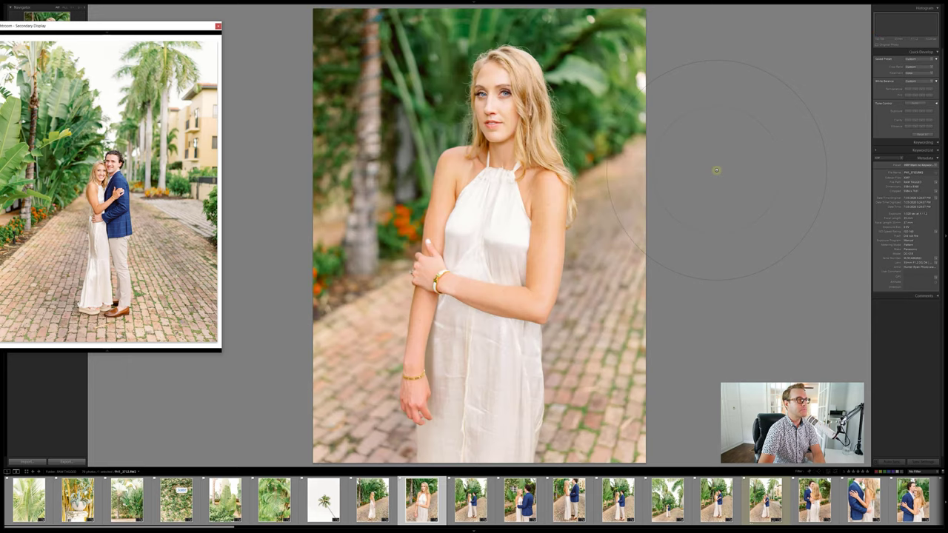
{"action": "key", "text": "Right"}
{"action": "key", "text": "Right"}
{"action": "key", "text": "Left"}
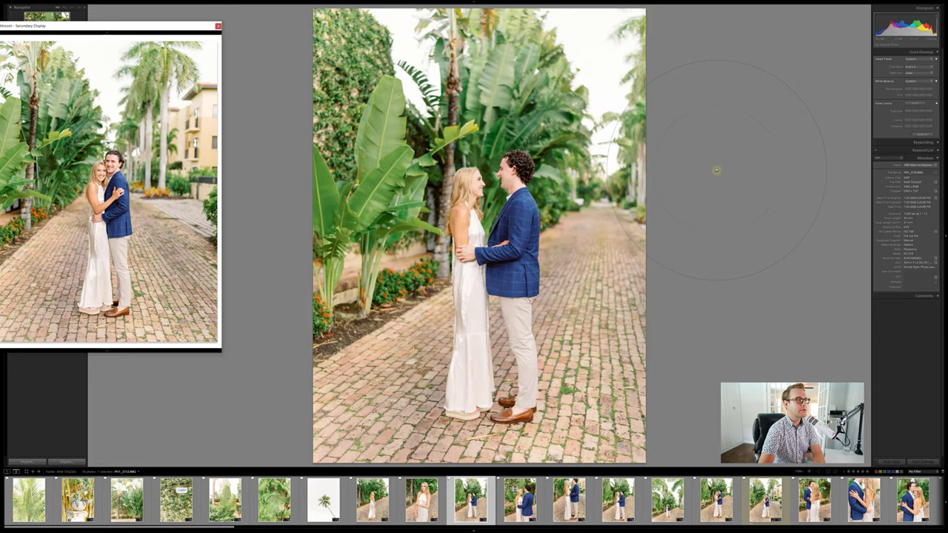
Step: Set the Red label on the closer brick-path photo showing the couple face to face down to their shoes
{"action": "key", "text": "Right"}
{"action": "key", "text": "Left"}
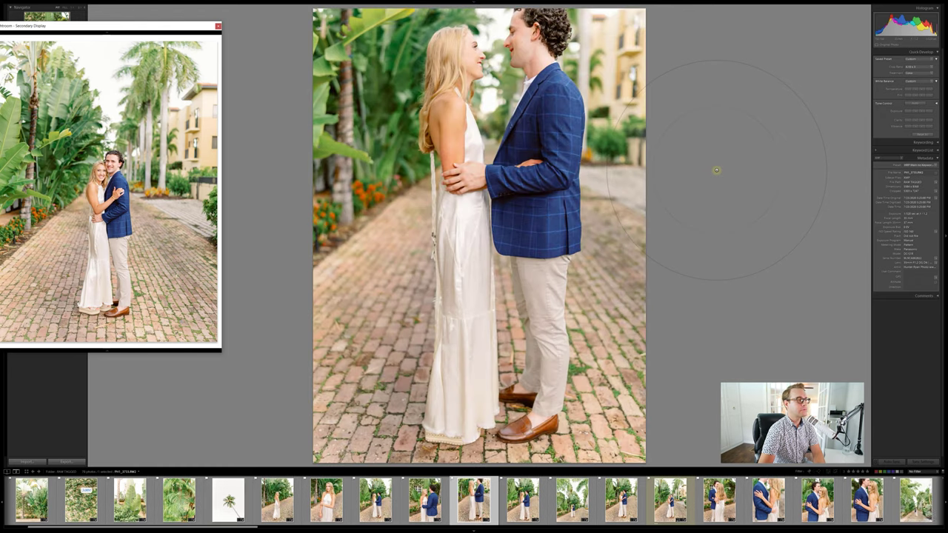
{"action": "key", "text": "Right"}
{"action": "key", "text": "Right"}
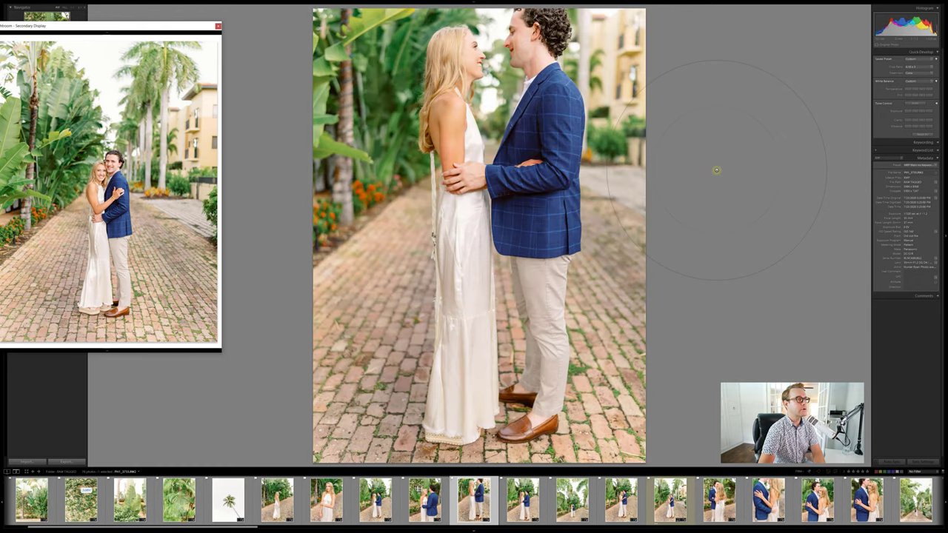
{"action": "key", "text": "Right"}
{"action": "key", "text": "Left"}
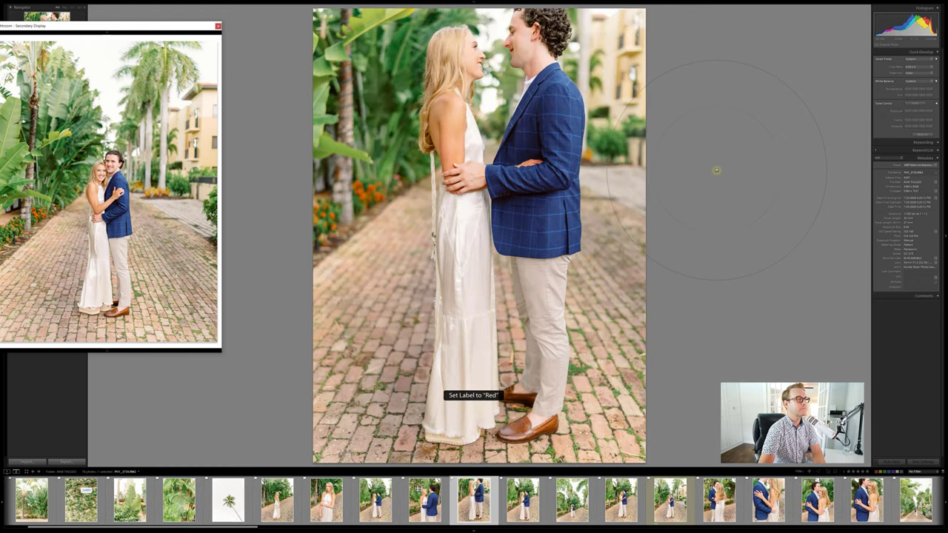
Step: Set the Red label on the brick-path couple photo directly before the reference photo
{"action": "key", "text": "Right"}
{"action": "key", "text": "Right"}
{"action": "key", "text": "Right"}
{"action": "key", "text": "Right"}
{"action": "key", "text": "Left"}
{"action": "key", "text": "6"}
{"action": "key", "text": "Right"}
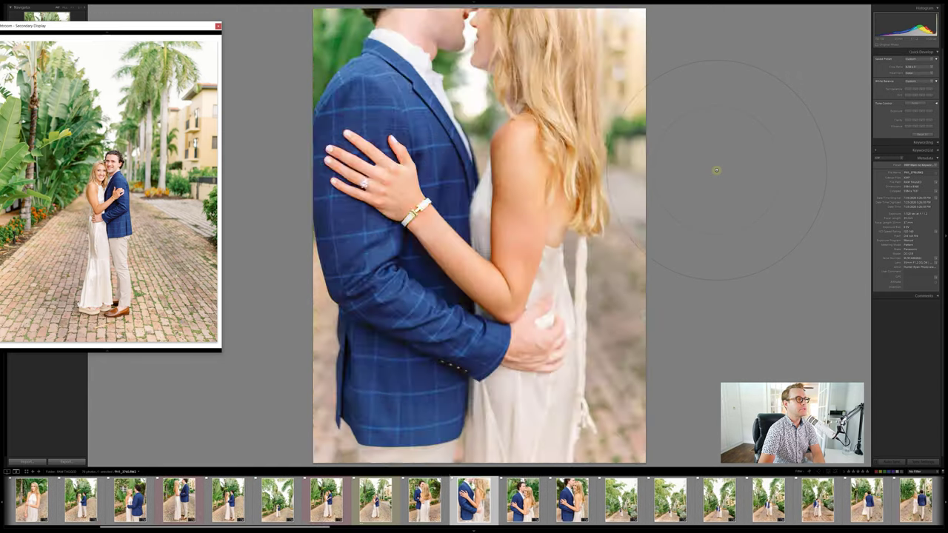
Step: Set the Red label on the couple photo directly before the close-up of the ring hand on the blue jacket
{"action": "key", "text": "Right"}
{"action": "key", "text": "6"}
{"action": "key", "text": "Right"}
{"action": "key", "text": "Right"}
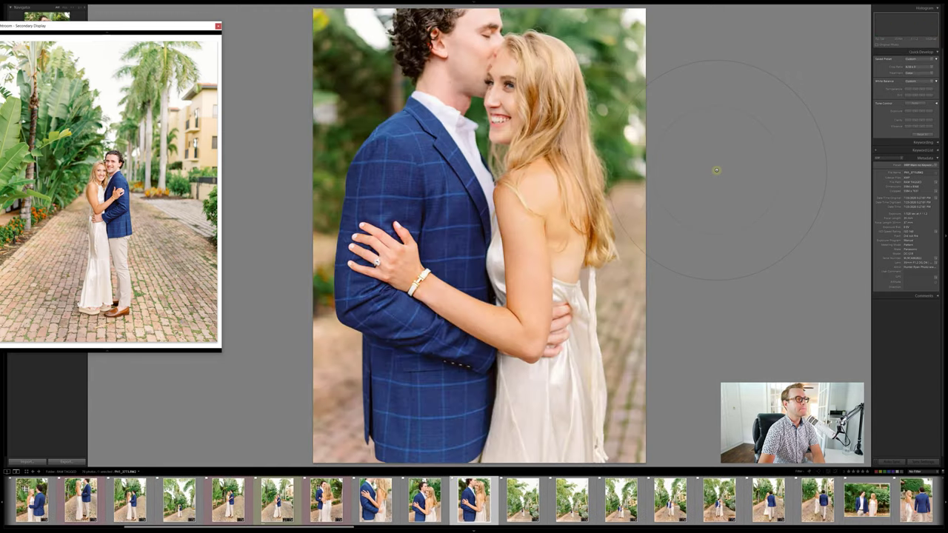
Step: Set the Red label on the photo of the couple walking arm in arm beneath the palms
{"action": "key", "text": "Right"}
{"action": "key", "text": "Right"}
{"action": "key", "text": "Right"}
{"action": "key", "text": "Right"}
{"action": "key", "text": "Right"}
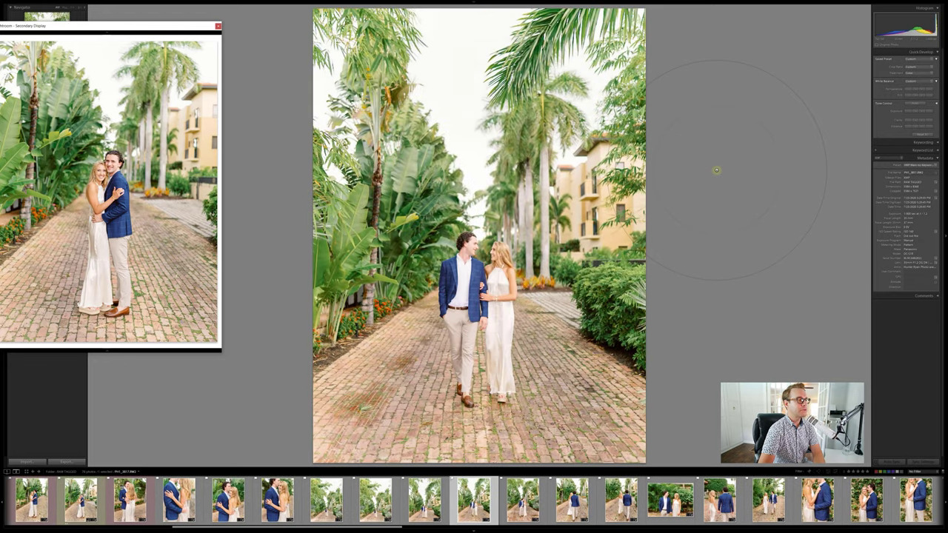
{"action": "key", "text": "Right"}
{"action": "key", "text": "Right"}
{"action": "key", "text": "6"}
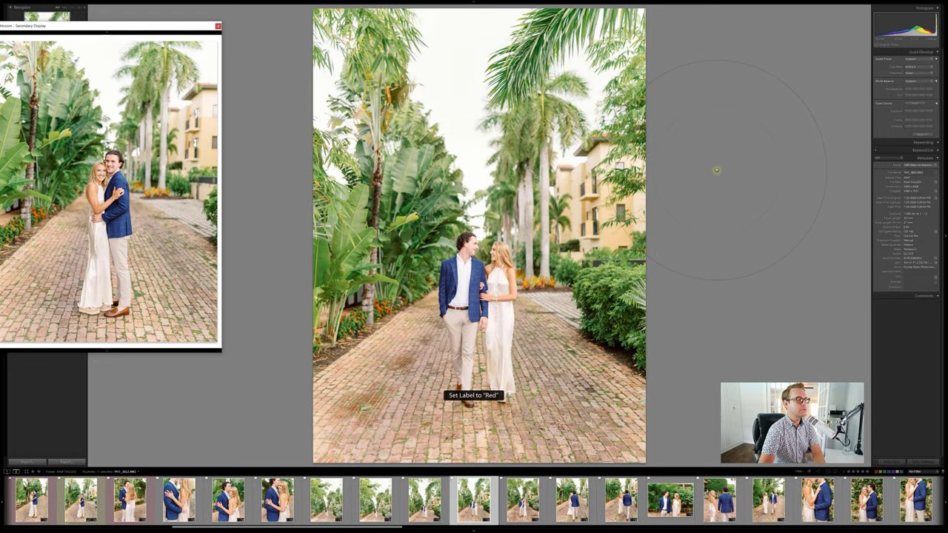
Step: Set the Red label on the photo of the woman looking back over her shoulder while holding hands
{"action": "key", "text": "Right"}
{"action": "key", "text": "Right"}
{"action": "key", "text": "Right"}
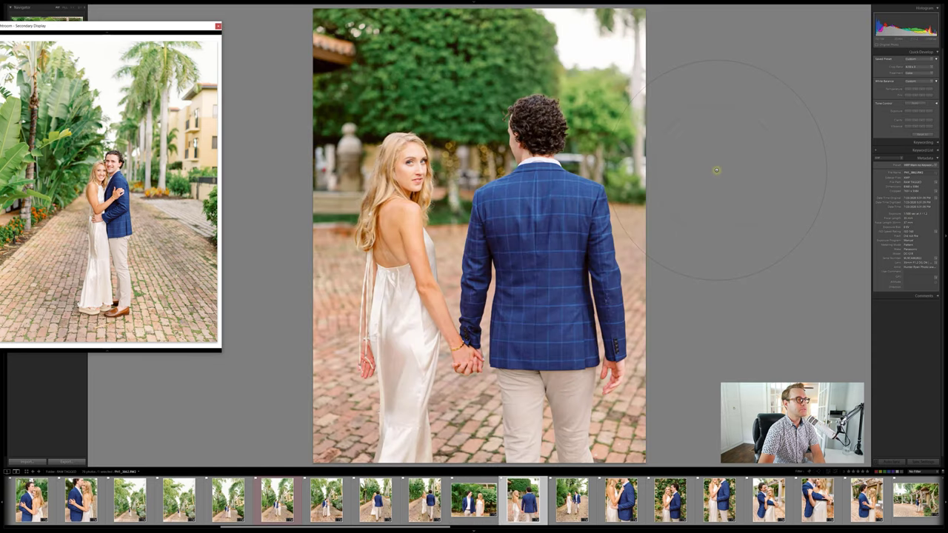
{"action": "key", "text": "Right"}
{"action": "key", "text": "Left"}
{"action": "key", "text": "Right"}
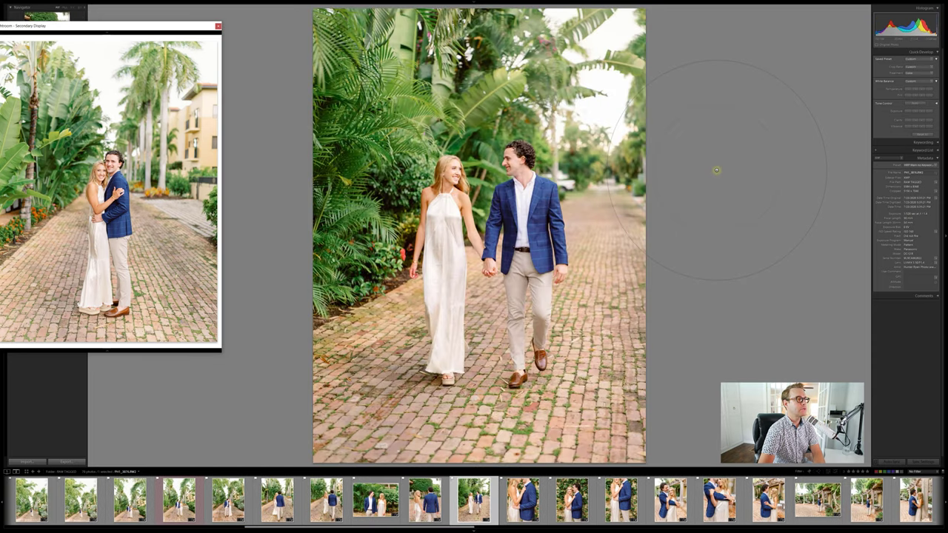
{"action": "key", "text": "Right"}
{"action": "key", "text": "Right"}
{"action": "key", "text": "Right"}
{"action": "key", "text": "Right"}
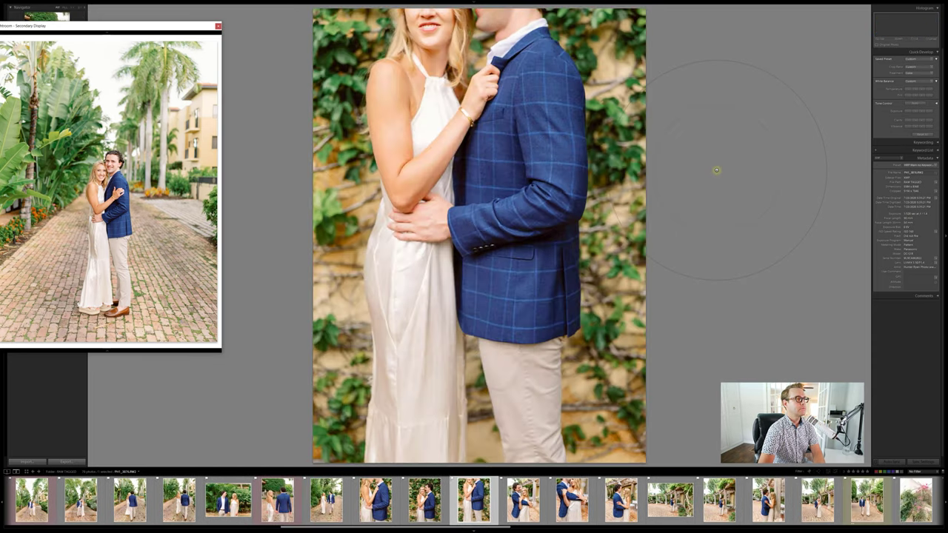
Step: Review the vine-wall embraces and the wide pergola courtyard photos in sequence for consistent exposure and colour
{"action": "key", "text": "Right"}
{"action": "key", "text": "Right"}
{"action": "key", "text": "Right"}
{"action": "key", "text": "Right"}
{"action": "key", "text": "Right"}
{"action": "key", "text": "Right"}
{"action": "key", "text": "Right"}
{"action": "key", "text": "Right"}
{"action": "key", "text": "Right"}
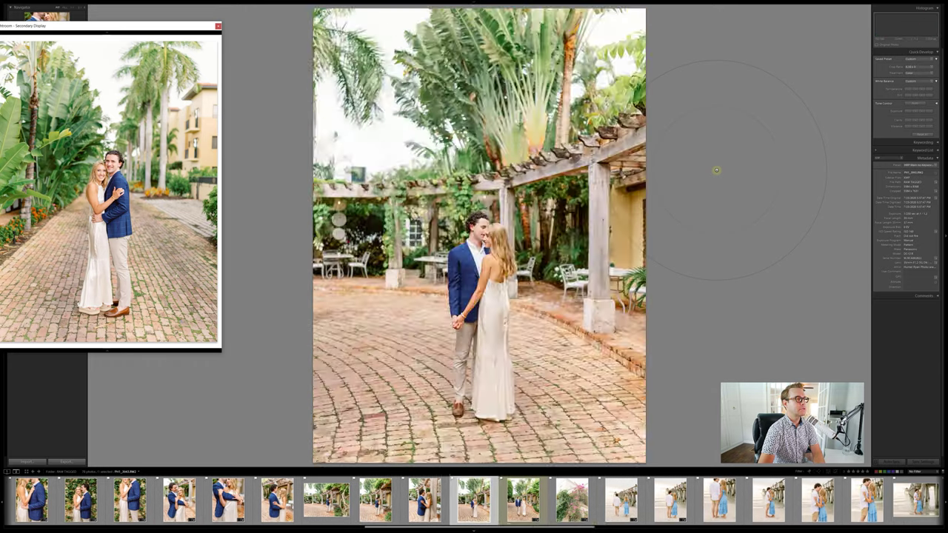
Step: Go back through the pergola photos and set the Red label on the couple kissing against the wooden post
{"action": "key", "text": "Left"}
{"action": "key", "text": "Left"}
{"action": "key", "text": "Left"}
{"action": "key", "text": "Left"}
{"action": "key", "text": "Left"}
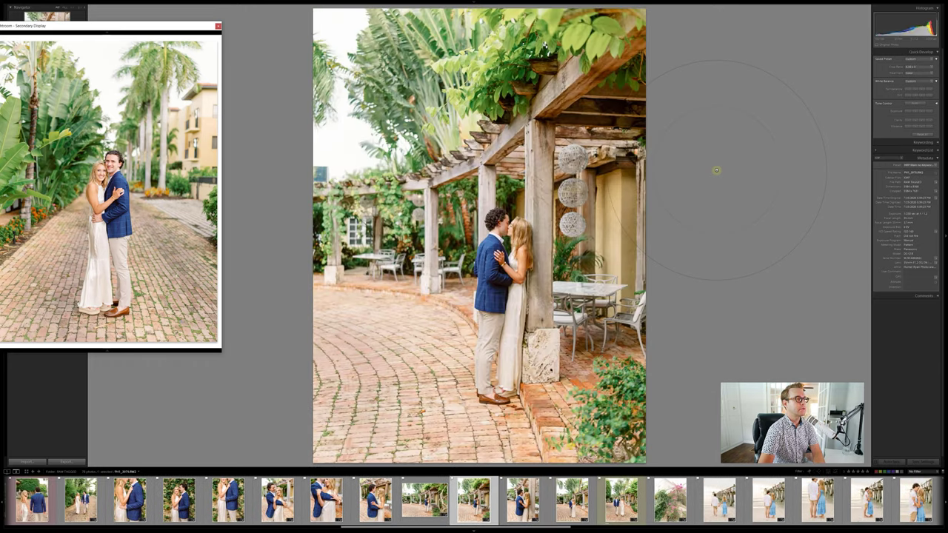
Step: Review the last courtyard photos and the first beach portraits beside the pier for consistent exposure and colour
{"action": "key", "text": "Right"}
{"action": "key", "text": "Right"}
{"action": "key", "text": "Right"}
{"action": "key", "text": "Right"}
{"action": "key", "text": "Right"}
{"action": "key", "text": "Right"}
{"action": "key", "text": "Right"}
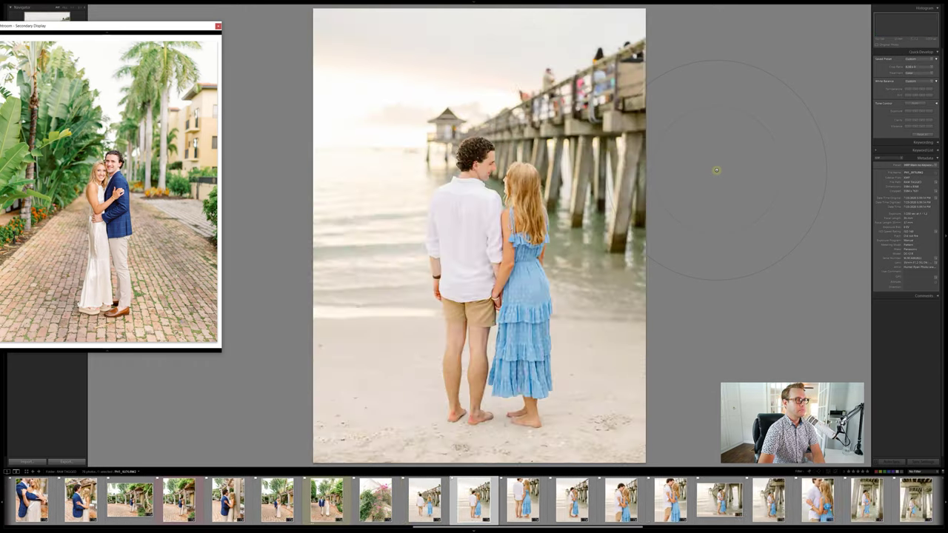
{"action": "key", "text": "Right"}
{"action": "key", "text": "Right"}
{"action": "key", "text": "Right"}
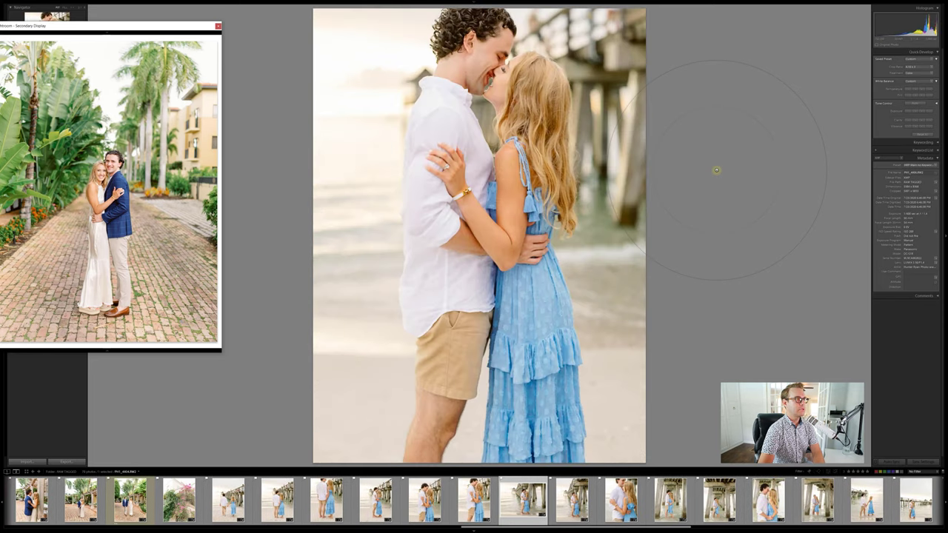
Step: Set the Red label on the full-length photo of the couple embracing at the water's edge beside the pier pilings
{"action": "key", "text": "Right"}
{"action": "key", "text": "Right"}
{"action": "key", "text": "Right"}
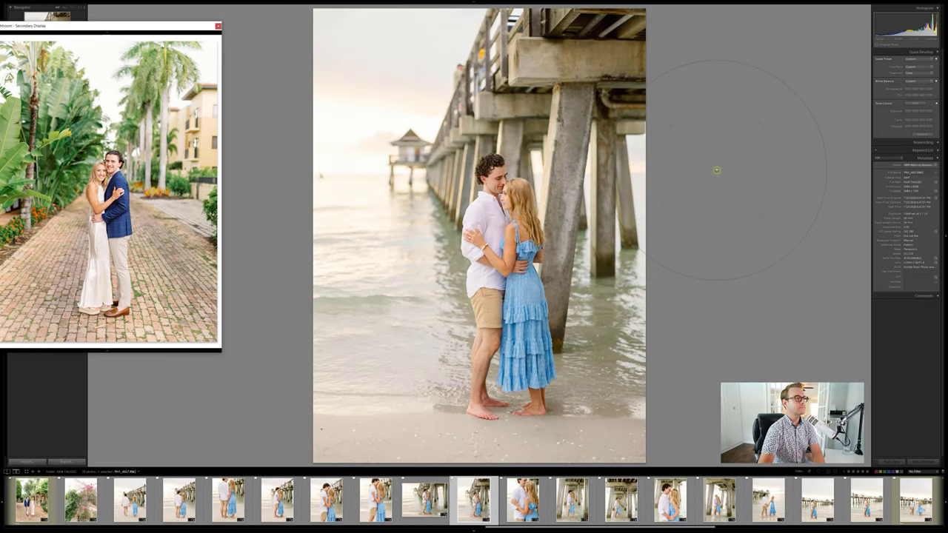
Step: Set the Red label on the photo of the couple standing forehead to forehead in the water under the pier
{"action": "key", "text": "Right"}
{"action": "key", "text": "Right"}
{"action": "key", "text": "Right"}
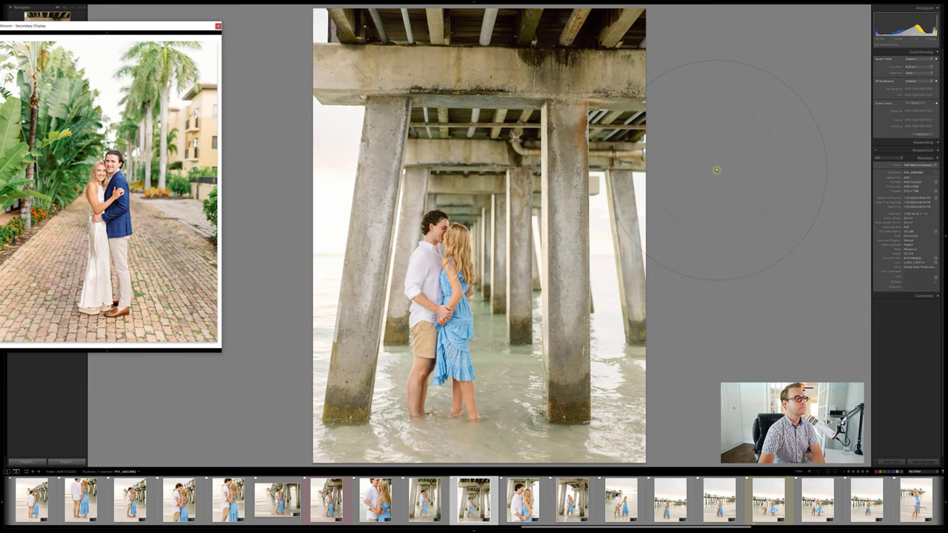
{"action": "key", "text": "6"}
Step: Set the Red label on the photo of the man twirling the woman in shallow water before the pier
{"action": "key", "text": "Right"}
{"action": "key", "text": "Right"}
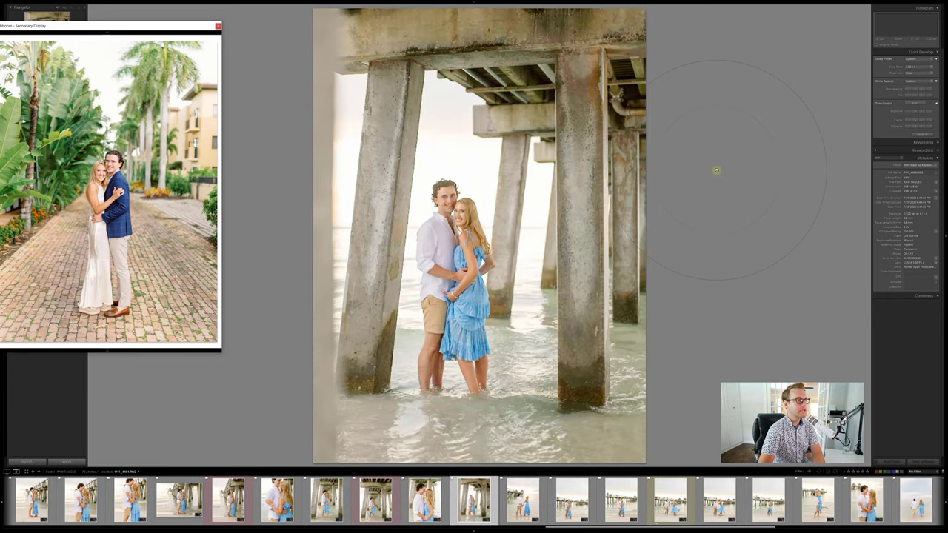
{"action": "key", "text": "Right"}
{"action": "key", "text": "Right"}
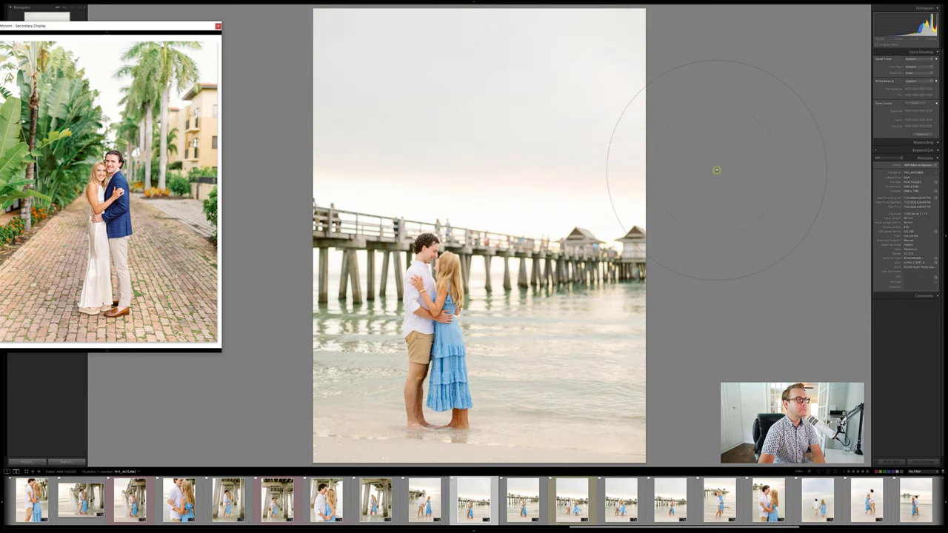
{"action": "key", "text": "Right"}
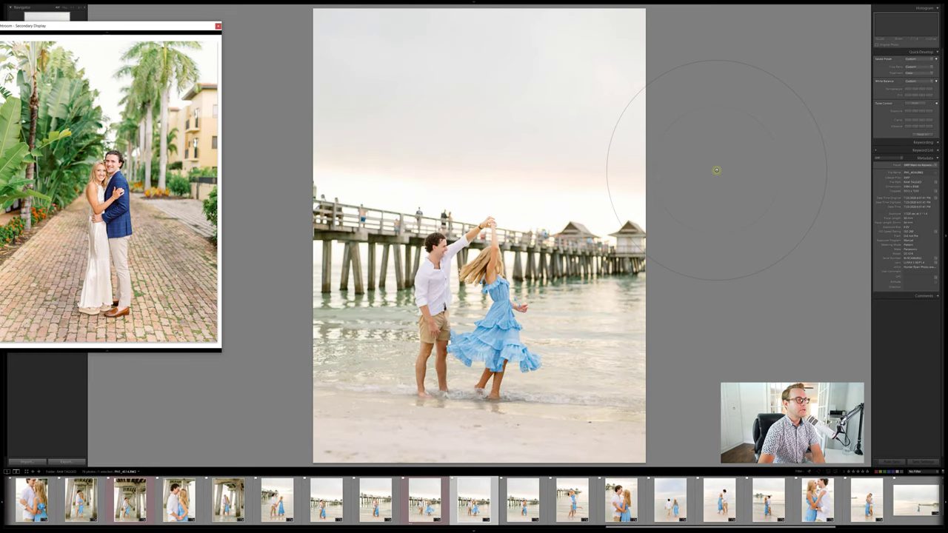
Step: Set the Red label on the full-length beach photo directly before the nose-to-nose couple close-up
{"action": "key", "text": "Right"}
{"action": "key", "text": "Right"}
{"action": "key", "text": "Left"}
{"action": "key", "text": "Right"}
{"action": "key", "text": "Right"}
{"action": "key", "text": "Right"}
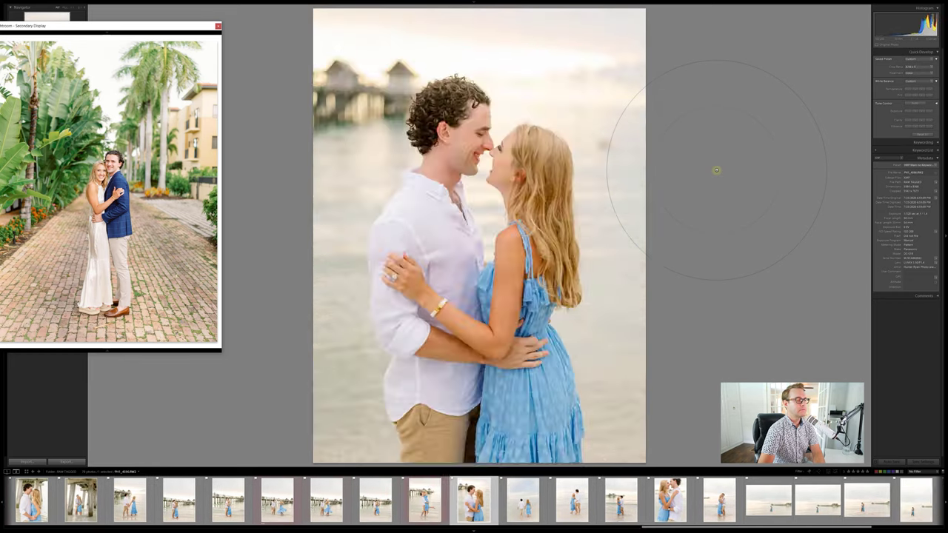
Step: Compare the beach photos following the nose-to-nose close-up for consistency, up to the first wide pier photo
{"action": "key", "text": "Left"}
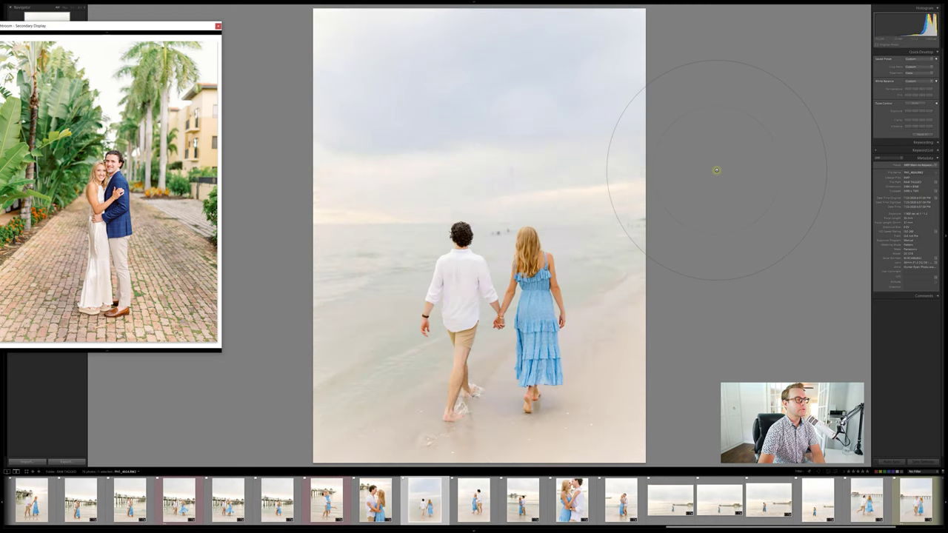
{"action": "key", "text": "Right"}
{"action": "key", "text": "Right"}
{"action": "key", "text": "Left"}
{"action": "key", "text": "Right"}
{"action": "key", "text": "Right"}
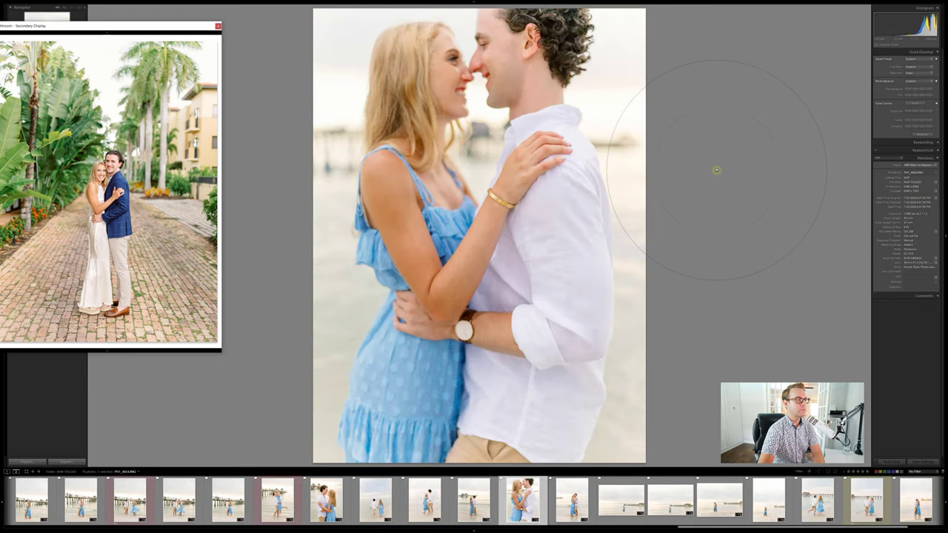
{"action": "key", "text": "Left"}
{"action": "key", "text": "Right"}
{"action": "key", "text": "Right"}
{"action": "key", "text": "Right"}
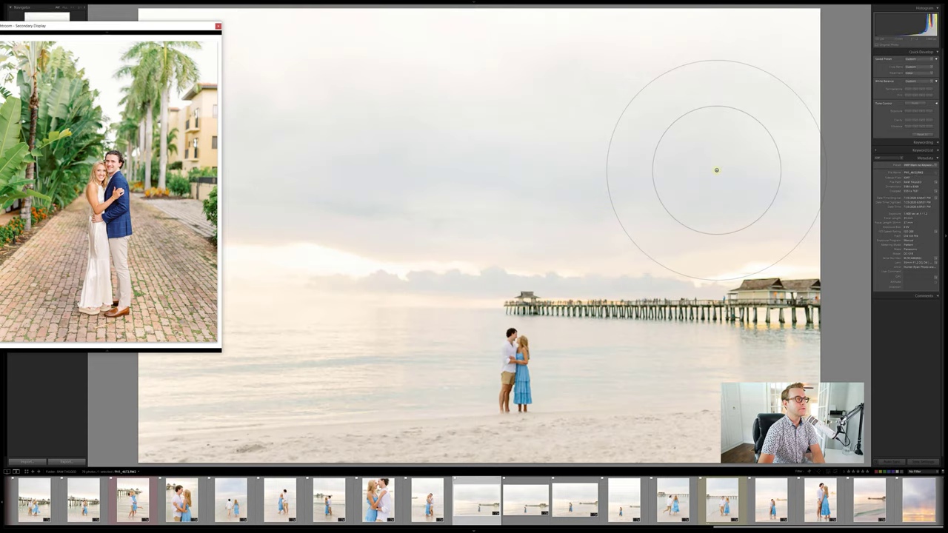
Step: Compare the three wide pier photos and set the Red label on the middle one
{"action": "key", "text": "Right"}
{"action": "key", "text": "Right"}
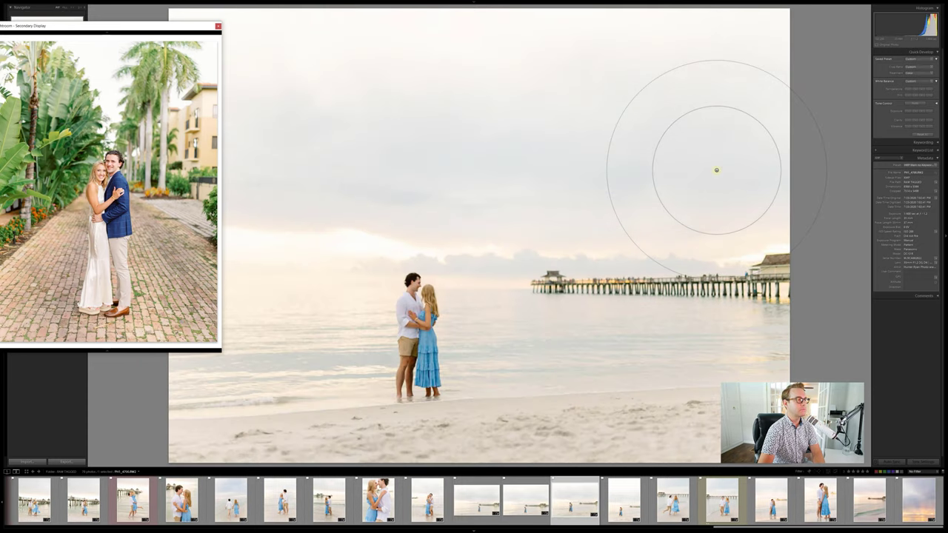
{"action": "key", "text": "Left"}
{"action": "key", "text": "Right"}
Step: Check the following portrait beach photos and set the Red label on the couple running hand in hand
{"action": "key", "text": "Right"}
{"action": "key", "text": "Right"}
{"action": "key", "text": "Right"}
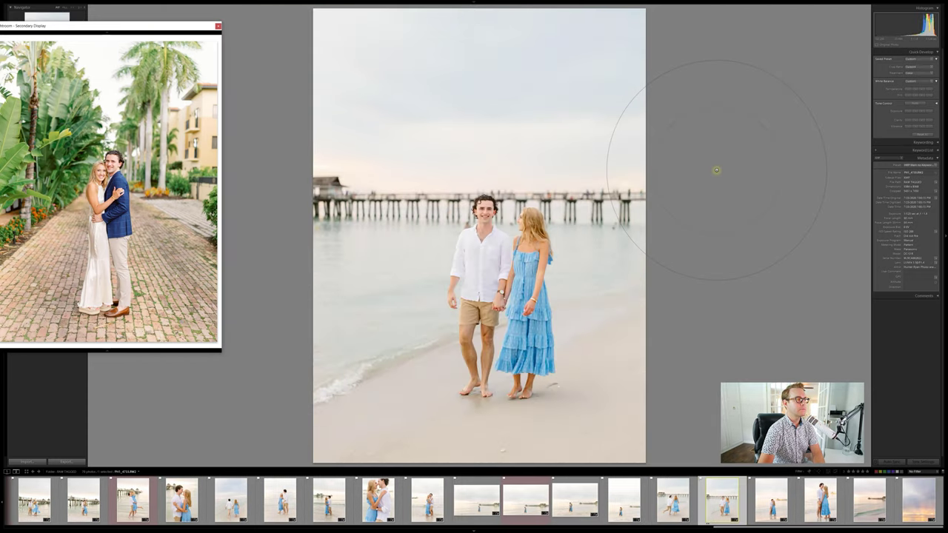
{"action": "key", "text": "Left"}
{"action": "key", "text": "6"}
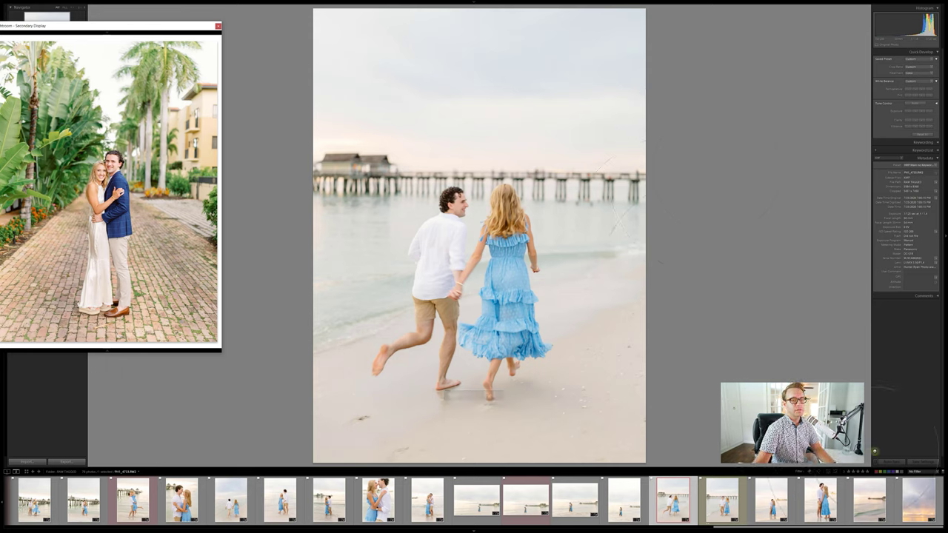
Step: Filter the gallery to Red-labelled photos and create virtual copies of all of them
{"action": "left_click", "coordinate": [876, 470]}
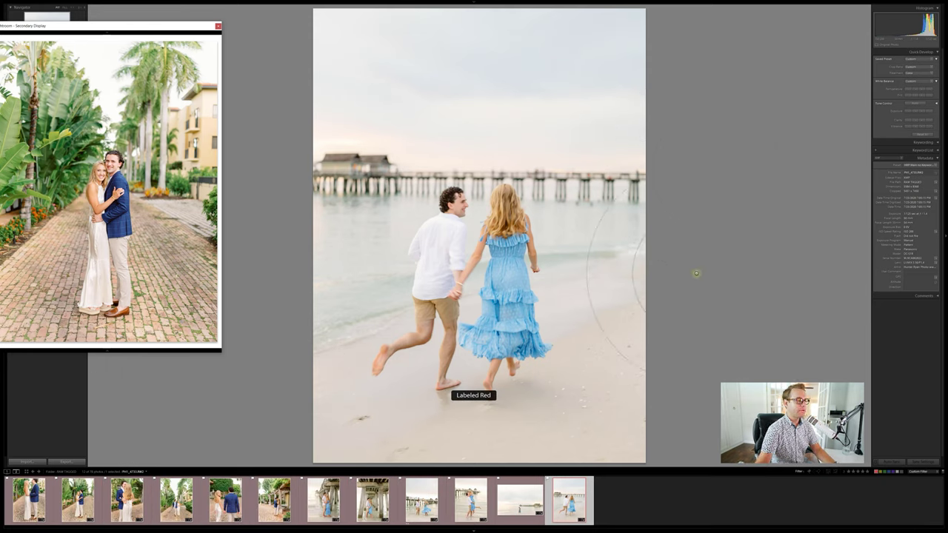
{"action": "key", "text": "ctrl+a"}
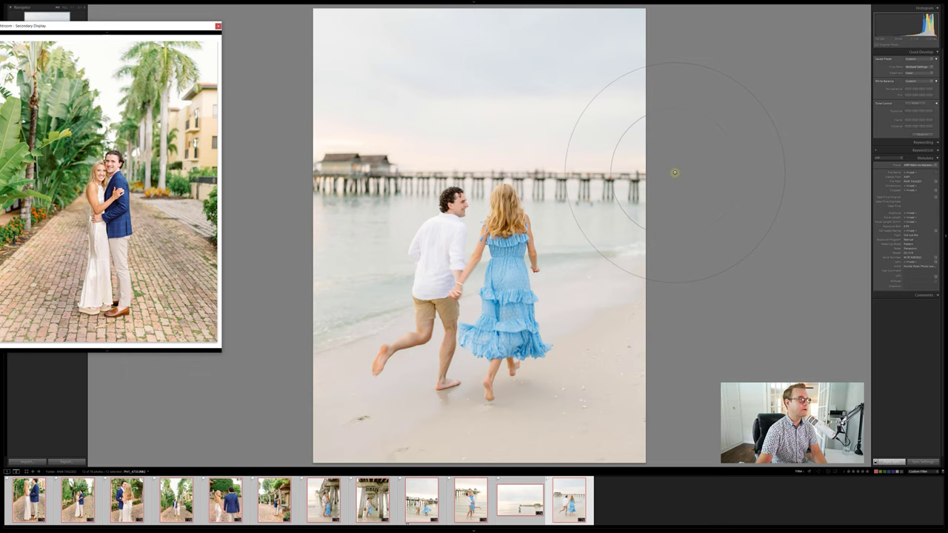
{"action": "key", "text": "ctrl+apostrophe"}
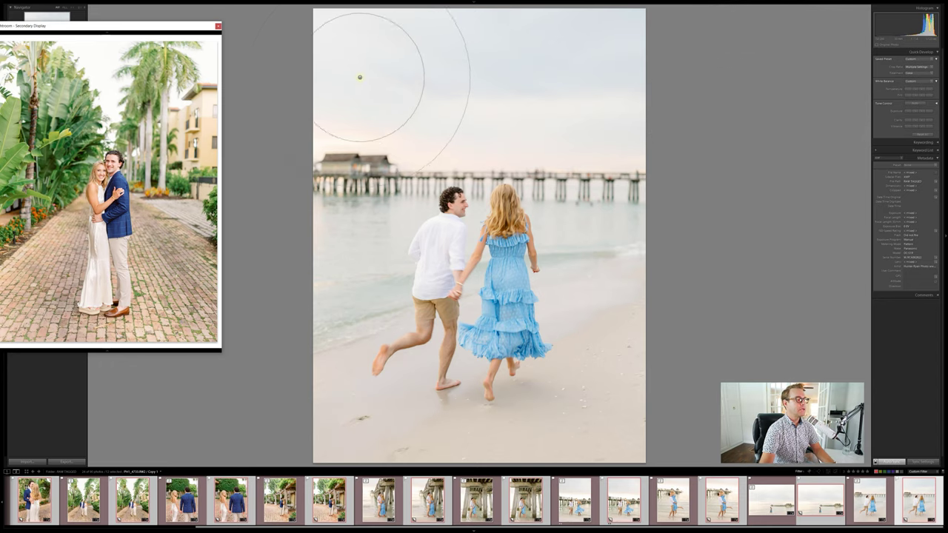
Step: Invert the selection from the virtual copies to the original photos and remove the originals' Red label
{"action": "mouse_move", "coordinate": [45, 3]}
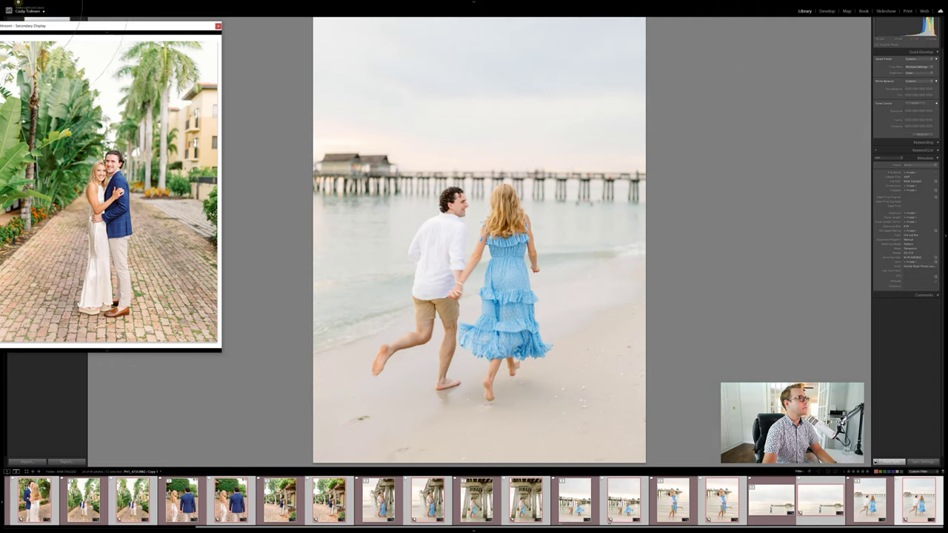
{"action": "left_click", "coordinate": [14, 3]}
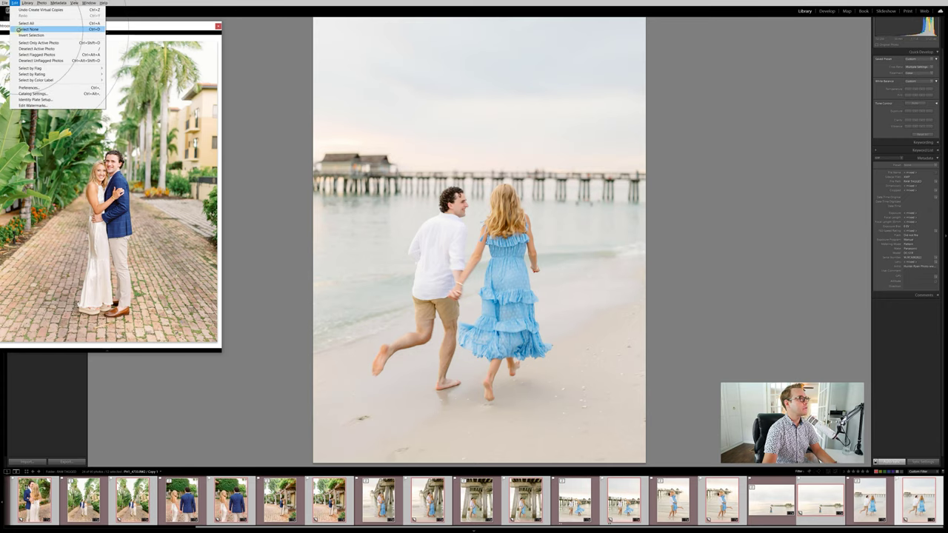
{"action": "left_click", "coordinate": [27, 28]}
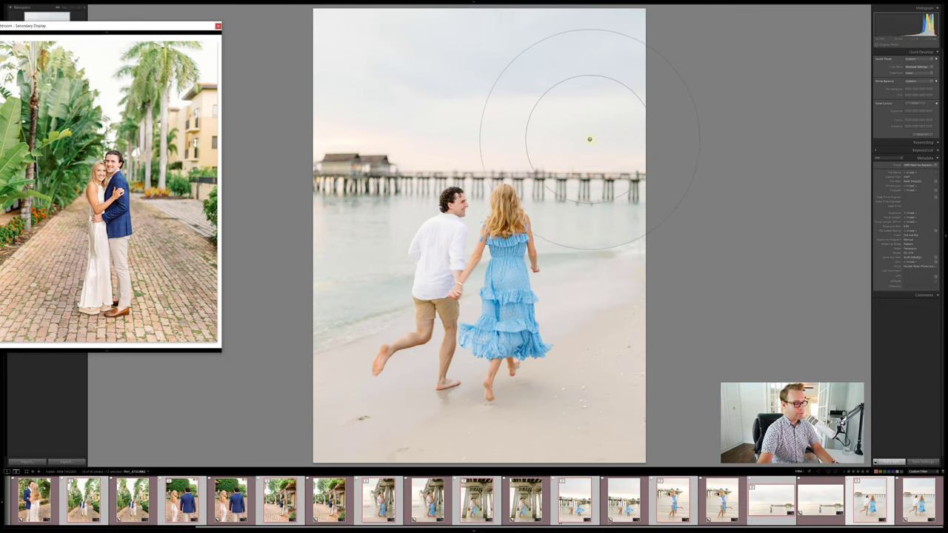
{"action": "key", "text": "ctrl+l"}
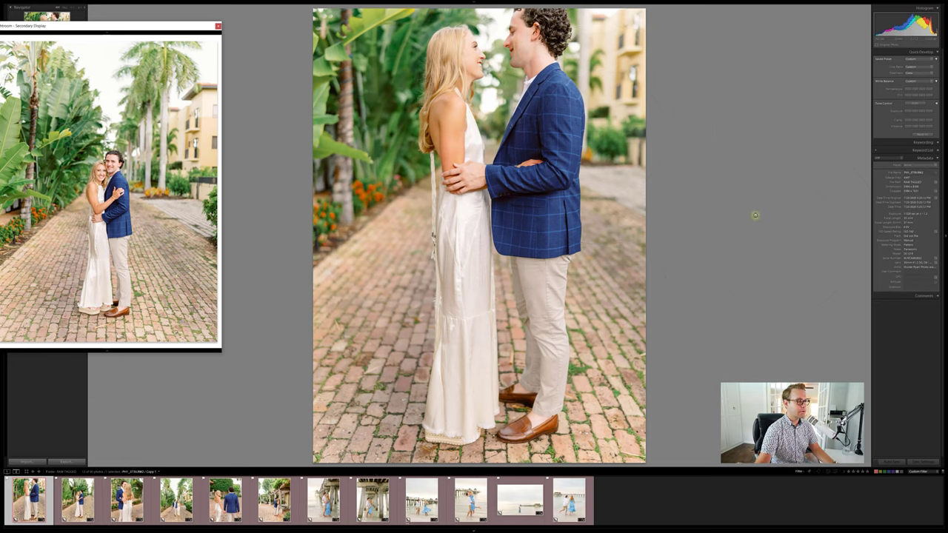
Step: Select all the Red-labelled virtual copies, open them in Develop, and close the secondary display window
{"action": "key", "text": "ctrl+a"}
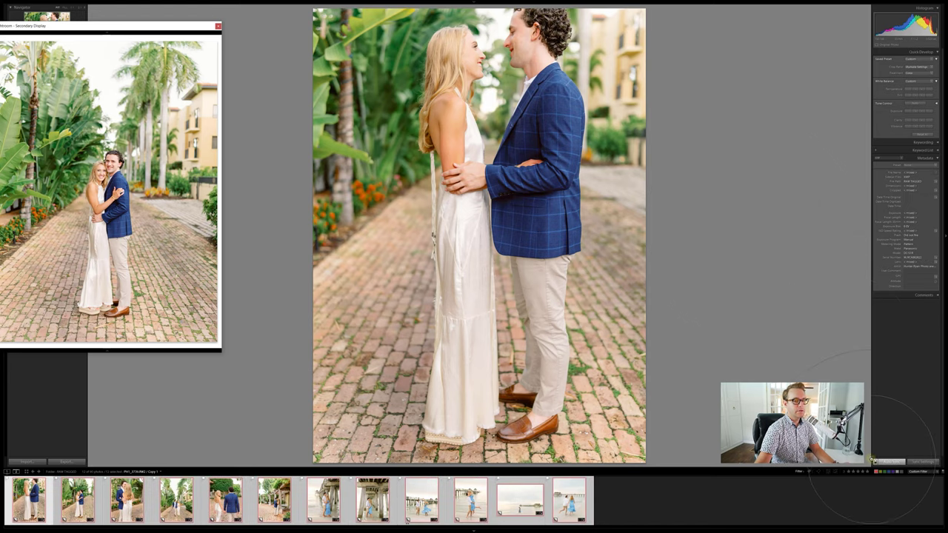
{"action": "key", "text": "d"}
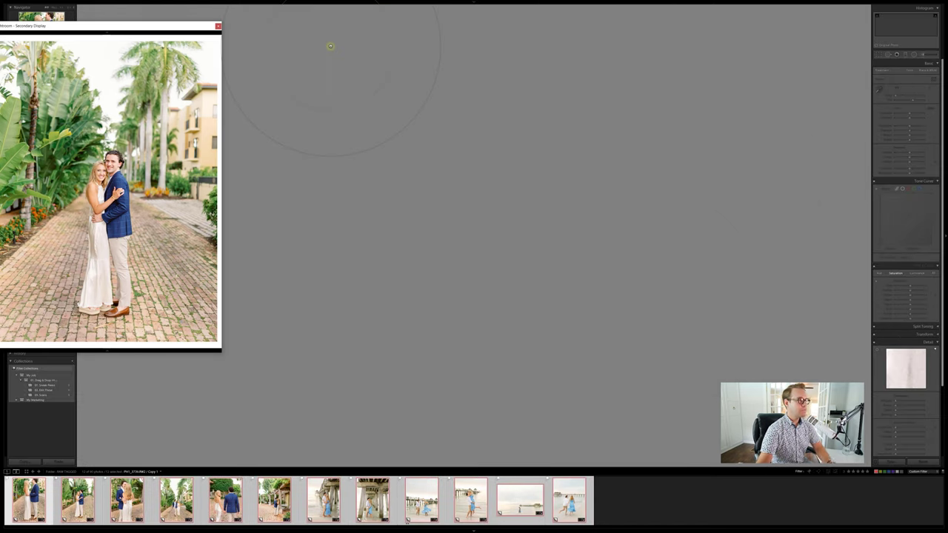
{"action": "left_click", "coordinate": [239, 26]}
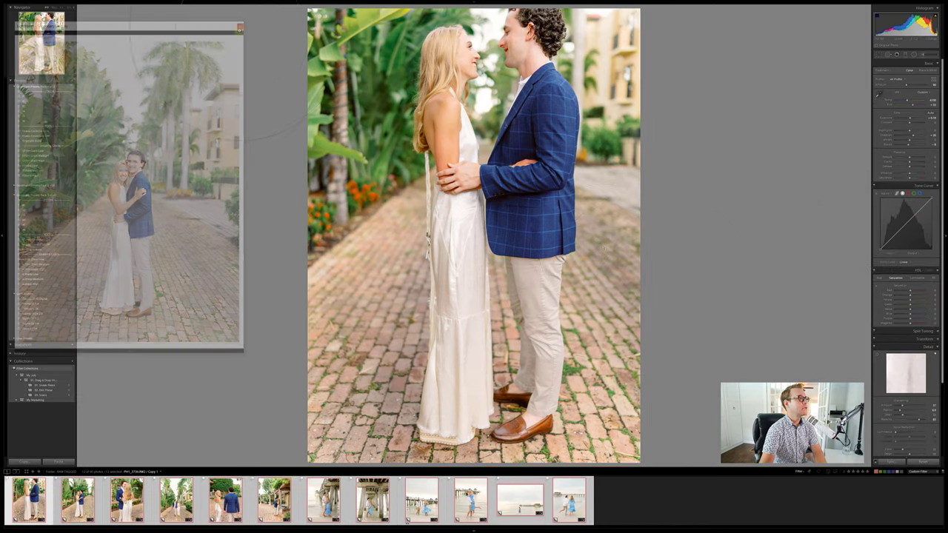
Step: Apply the fifth numbered preset of the B&W preset group to all selected virtual copies
{"action": "left_click", "coordinate": [15, 185]}
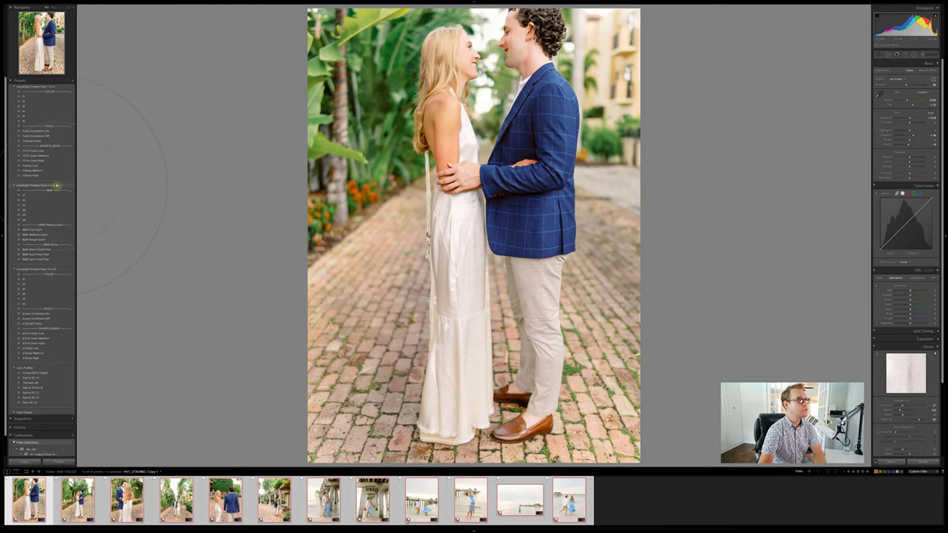
{"action": "left_click", "coordinate": [47, 195]}
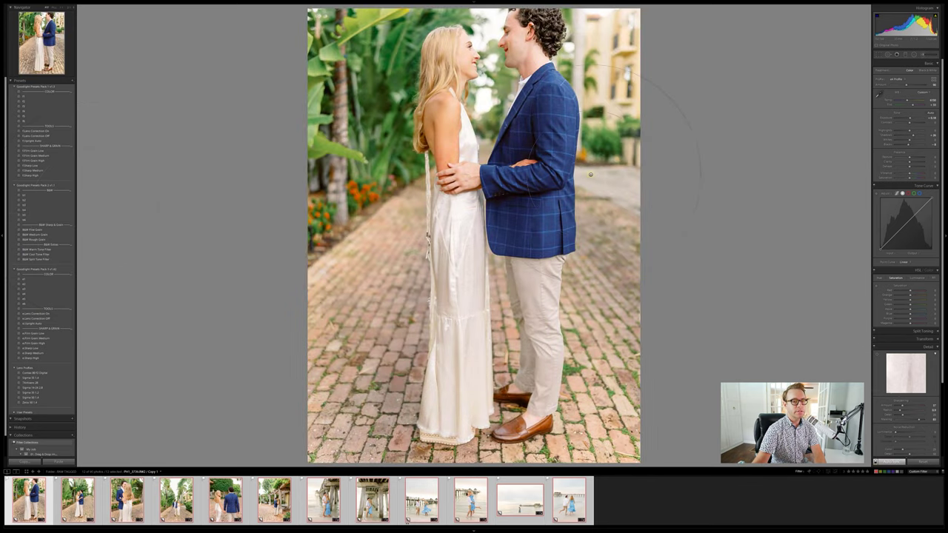
{"action": "left_click", "coordinate": [43, 214]}
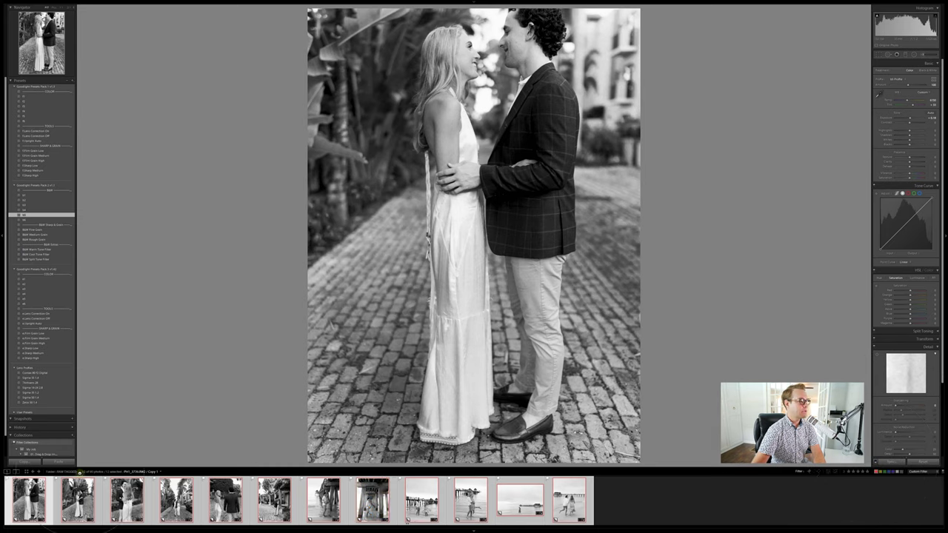
Step: Keep only the first black-and-white copy selected and raise its exposure slightly
{"action": "key", "text": "ctrl+shift+d"}
{"action": "left_click_drag", "start_coordinate": [905, 28], "coordinate": [909, 28]}
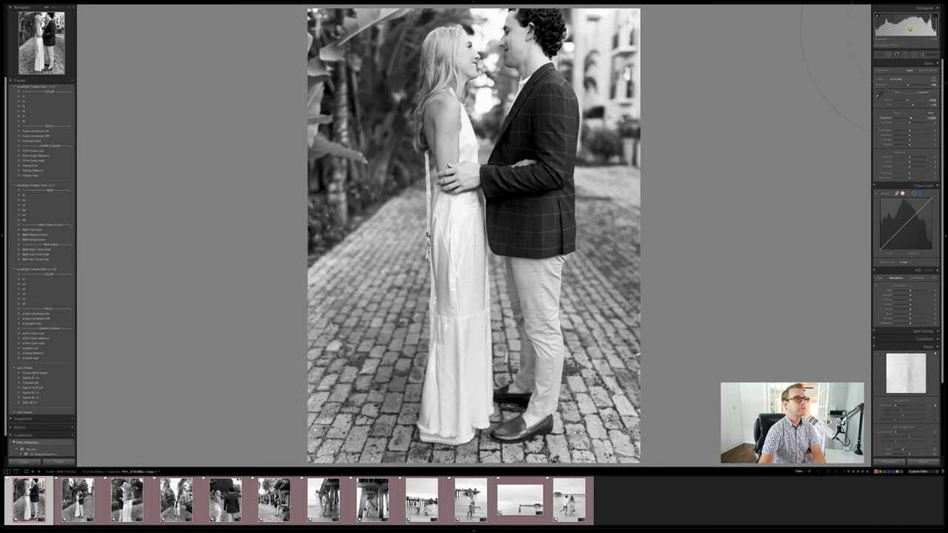
Step: On the second black-and-white copy, raise the exposure slightly and adjust the profile amount
{"action": "key", "text": "Right"}
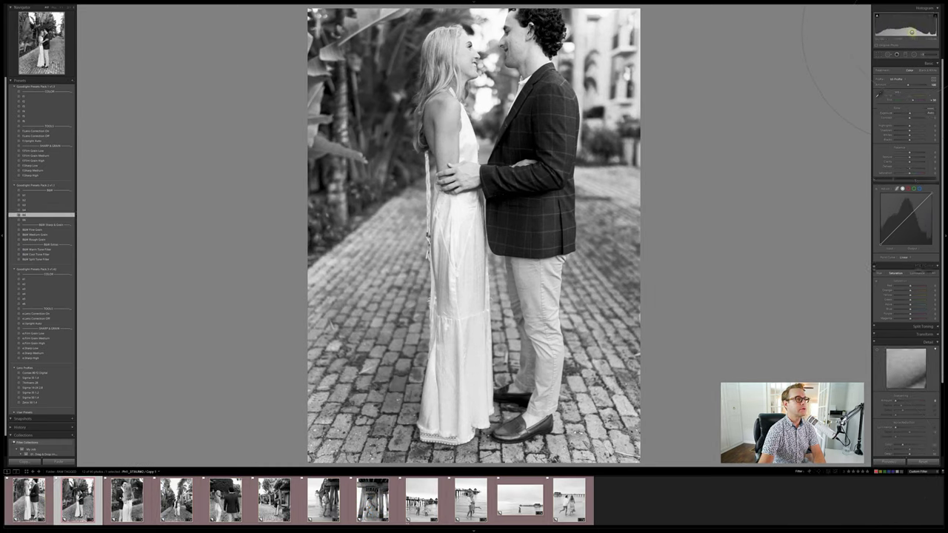
{"action": "left_click_drag", "start_coordinate": [909, 31], "coordinate": [912, 31]}
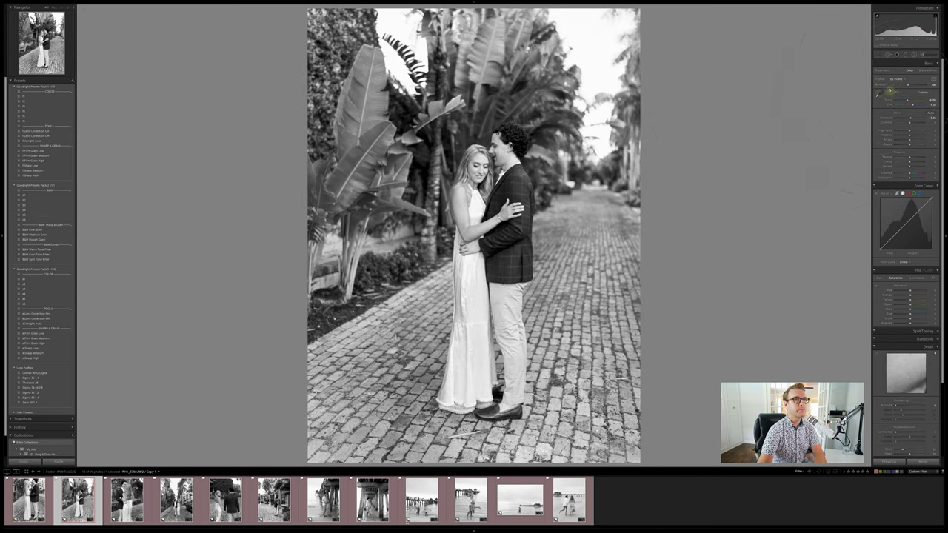
{"action": "left_click_drag", "start_coordinate": [914, 84], "coordinate": [902, 83]}
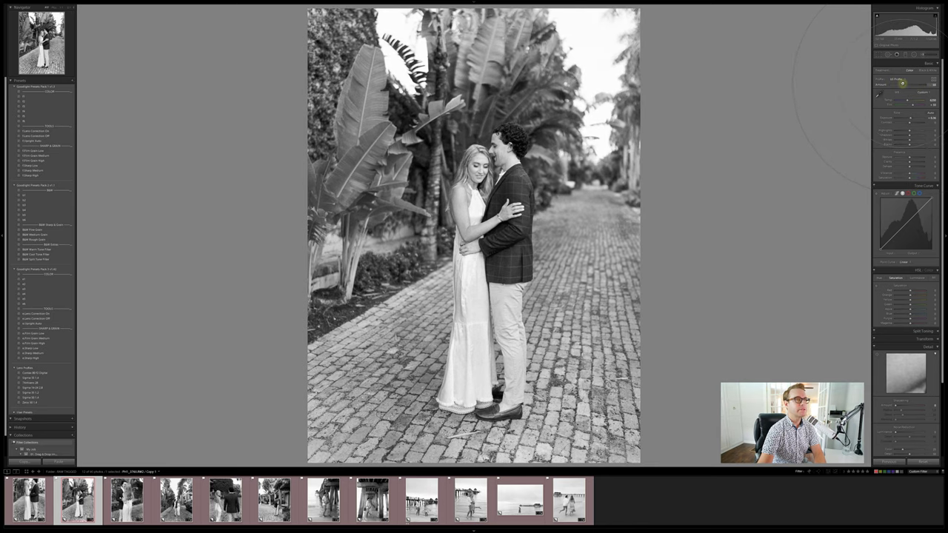
Step: Go through the next black-and-white copies up to the wide pier photo, fine-tuning exposure where needed
{"action": "key", "text": "Right"}
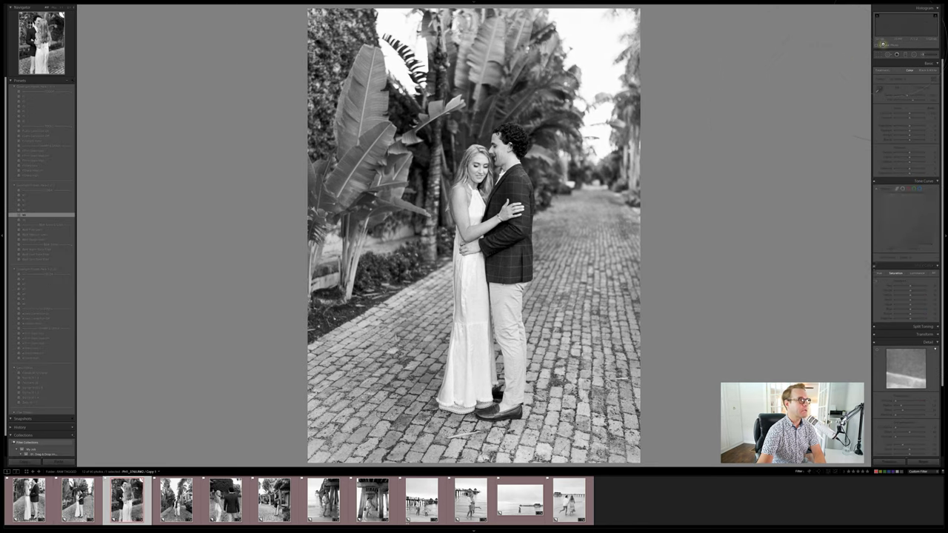
{"action": "key", "text": "Right"}
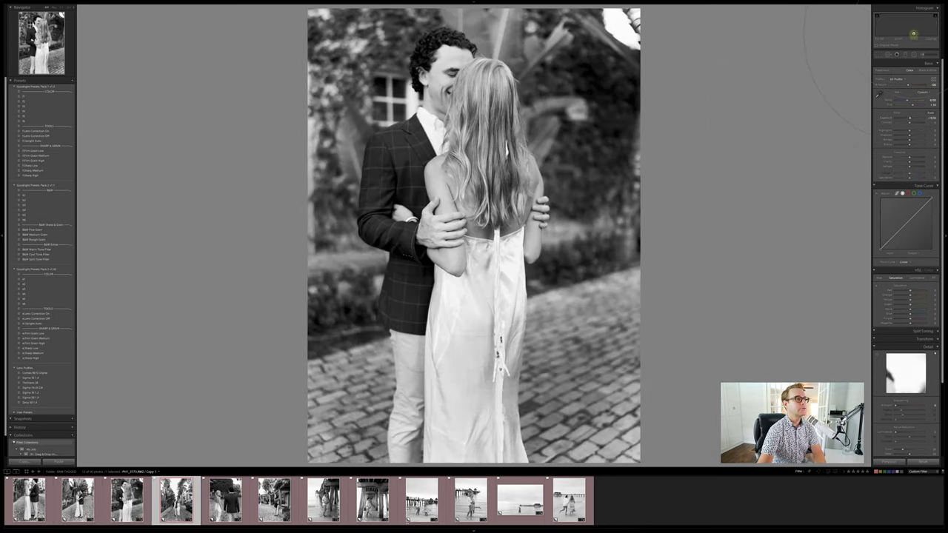
{"action": "key", "text": "Right"}
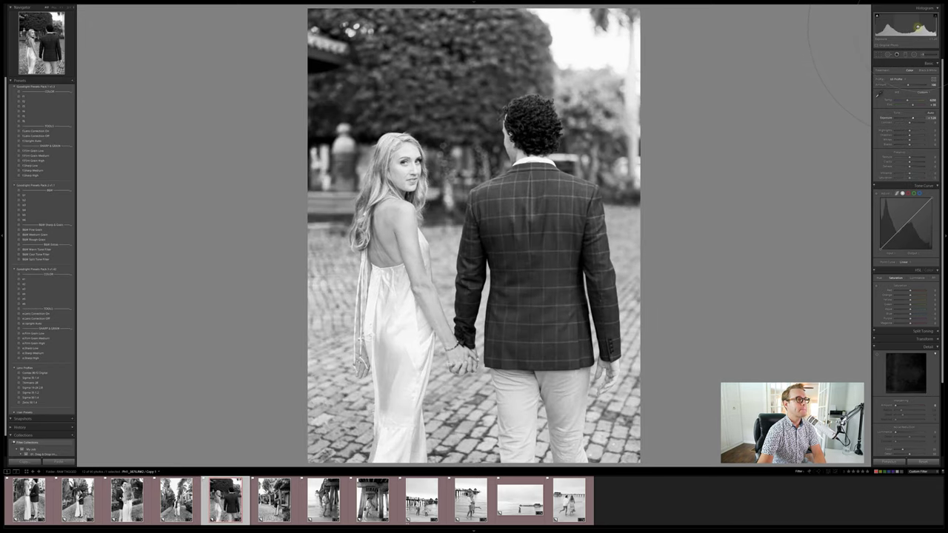
{"action": "key", "text": "Right"}
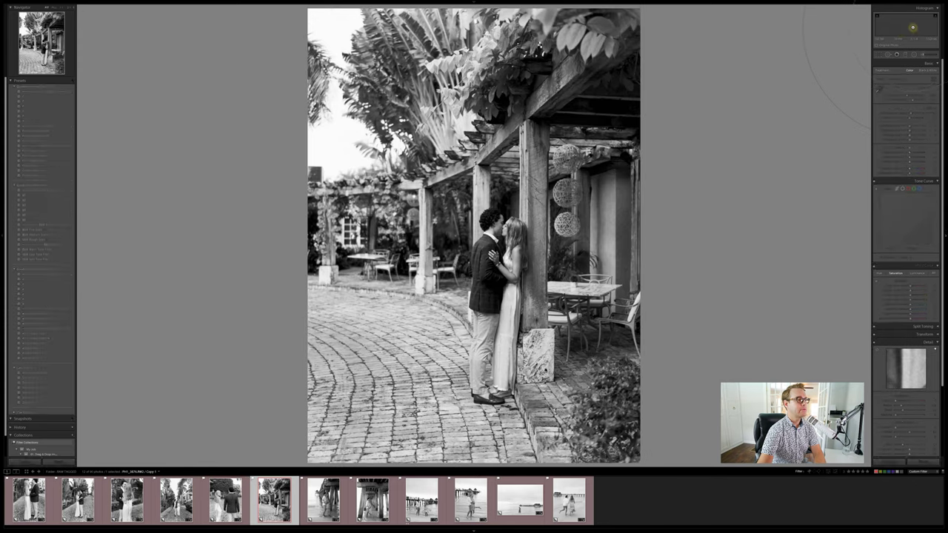
{"action": "key", "text": "Right"}
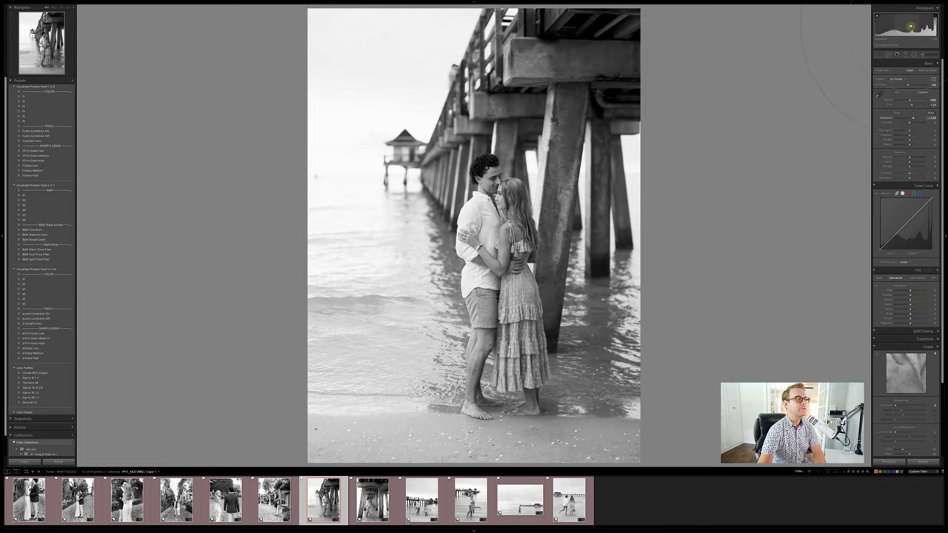
{"action": "key", "text": "Right"}
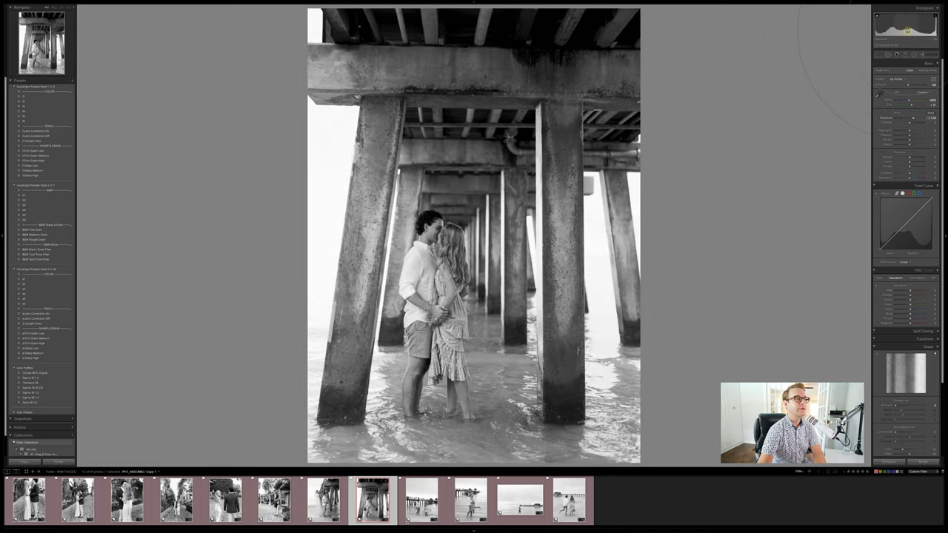
{"action": "key", "text": "Right"}
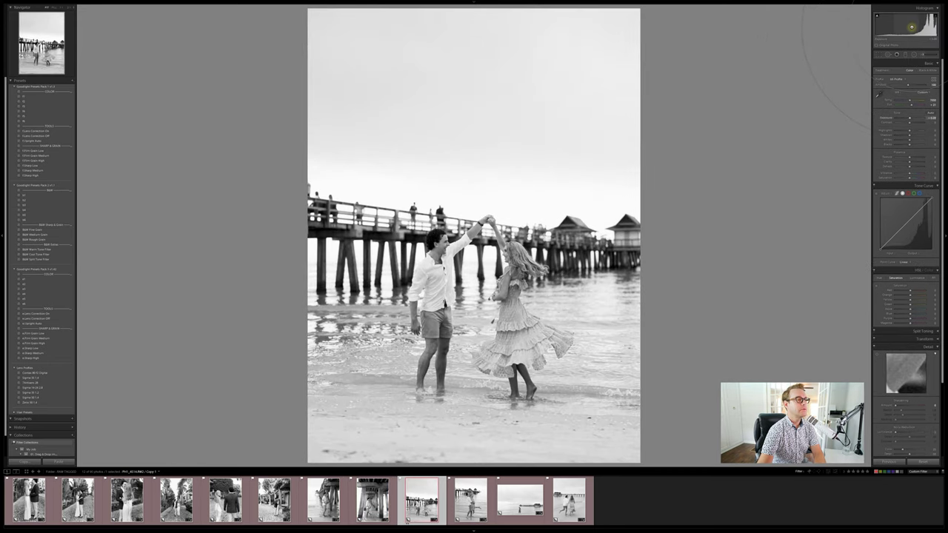
{"action": "key", "text": "Right"}
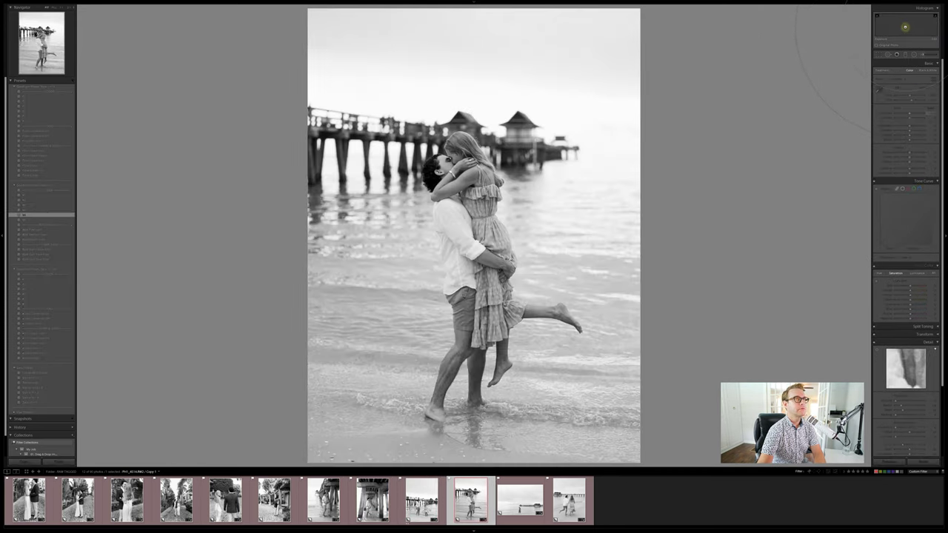
{"action": "key", "text": "Right"}
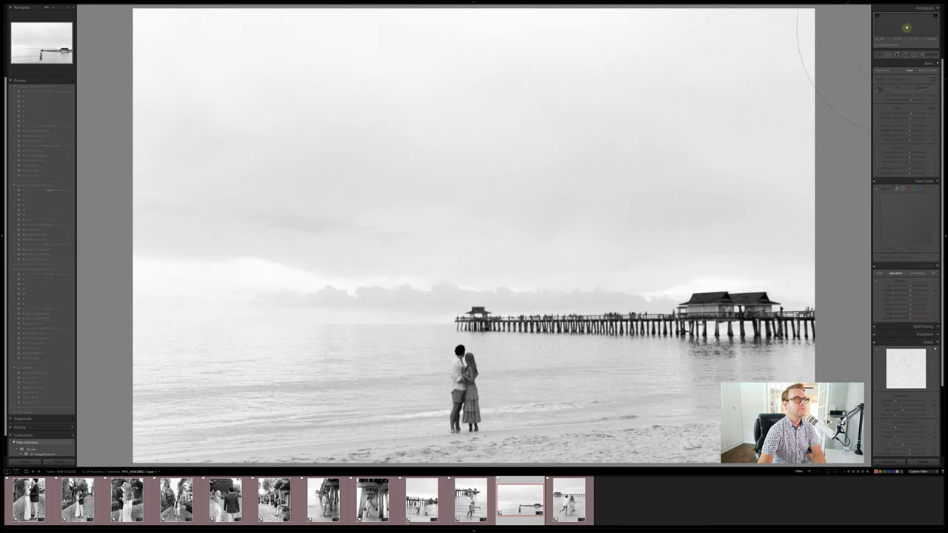
Step: On the black-and-white copy of the running couple, increase the profile amount and lower the highlights
{"action": "key", "text": "Right"}
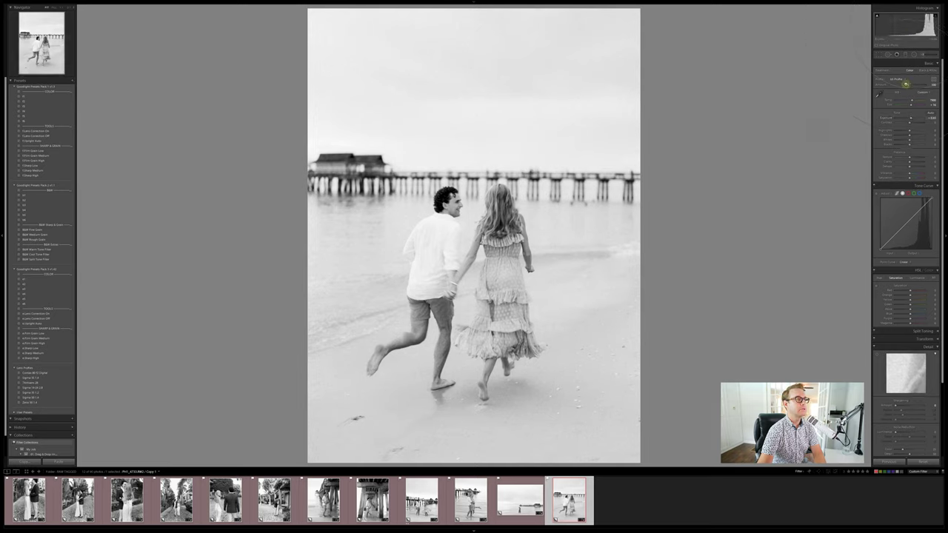
{"action": "left_click_drag", "start_coordinate": [900, 84], "coordinate": [911, 85]}
{"action": "left_click_drag", "start_coordinate": [909, 131], "coordinate": [898, 130]}
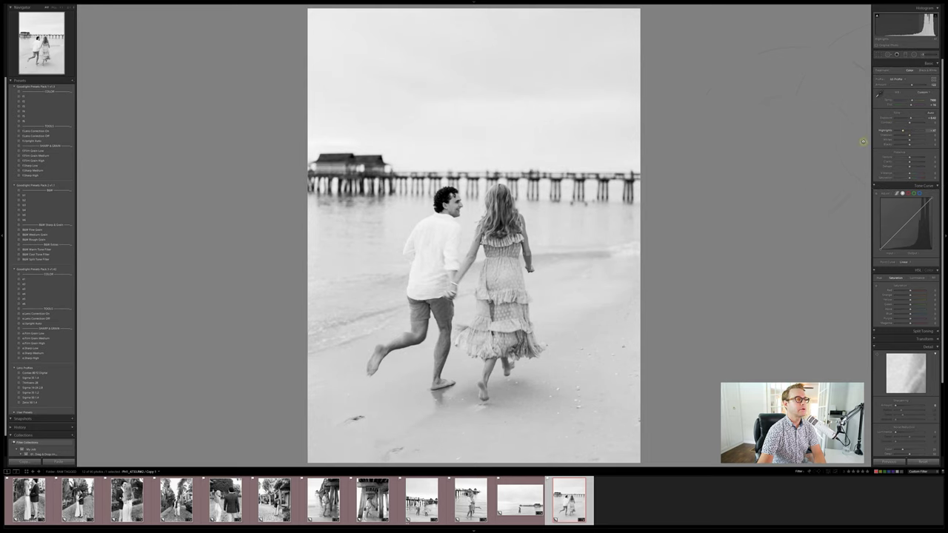
{"action": "key", "text": "Left"}
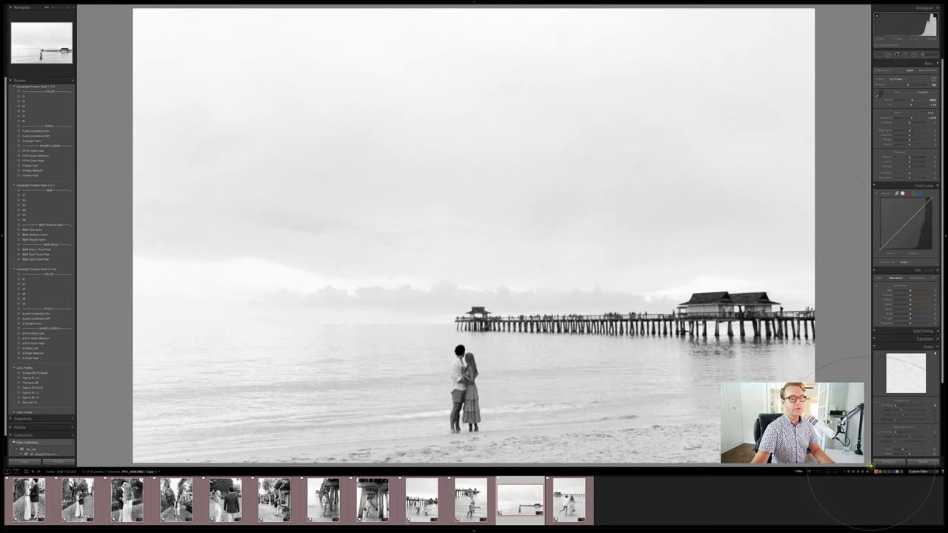
Step: Turn off the photo filter and view the whole session together, narrowing the side-by-side comparison to the opening garden photos
{"action": "key", "text": "ctrl+l"}
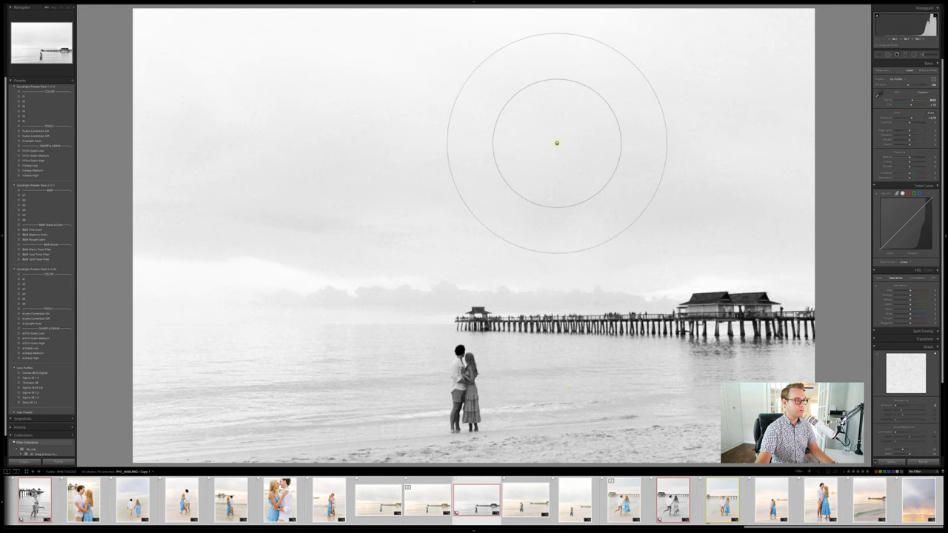
{"action": "key", "text": "g"}
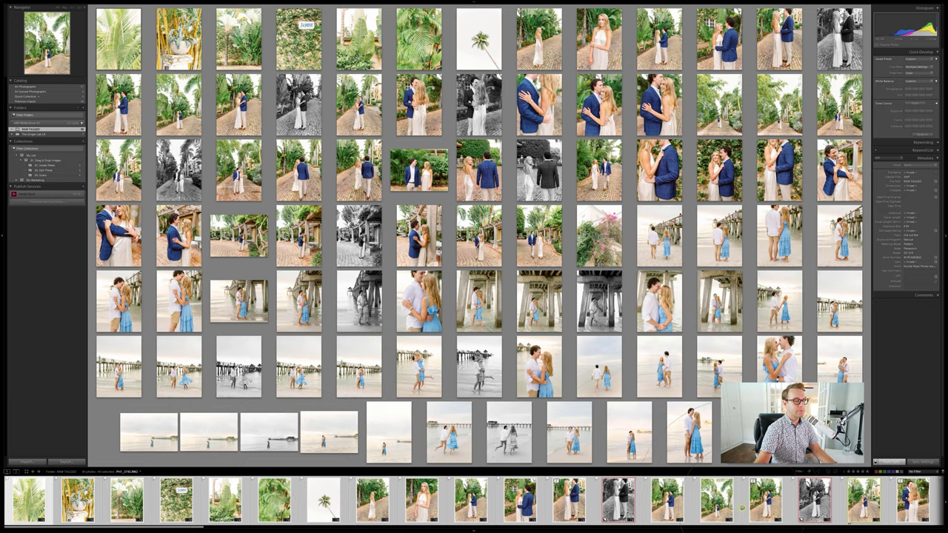
{"action": "key", "text": "equal"}
{"action": "key", "text": "equal"}
{"action": "key", "text": "equal"}
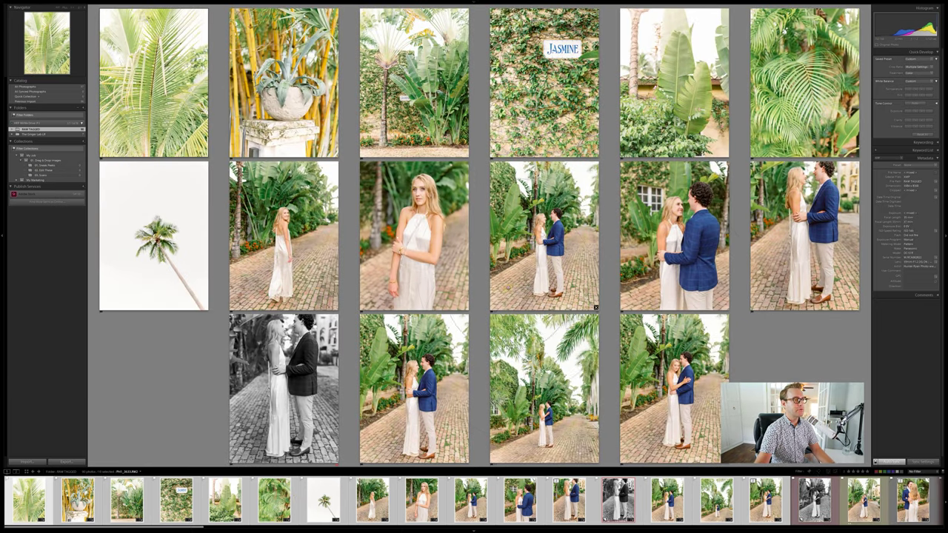
Step: Compare the remaining garden photos side by side in consecutive groups, continuing to the first beach photos beside the pier
{"action": "scroll", "coordinate": [444, 499], "scroll_direction": "down", "scroll_amount": 5}
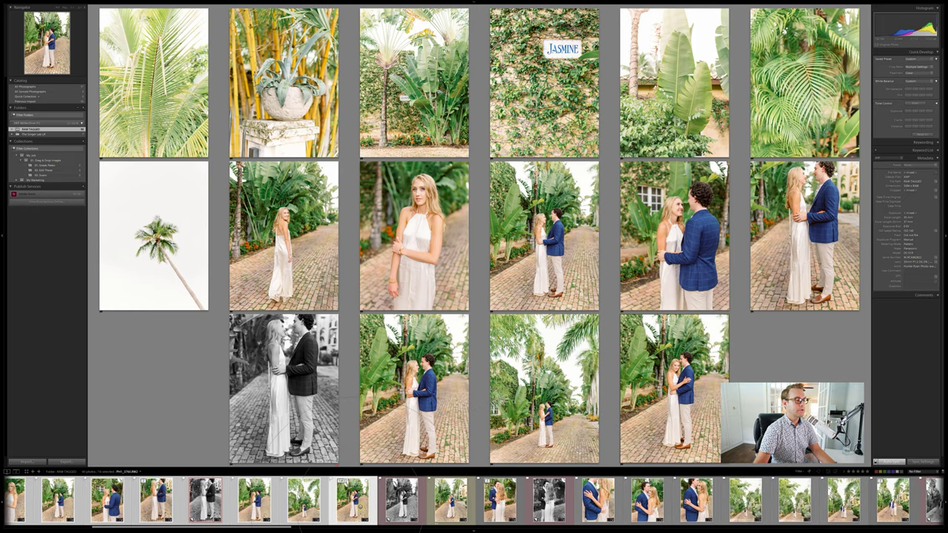
{"action": "scroll", "coordinate": [399, 492], "scroll_direction": "down", "scroll_amount": 5}
{"action": "left_click", "coordinate": [547, 500]}
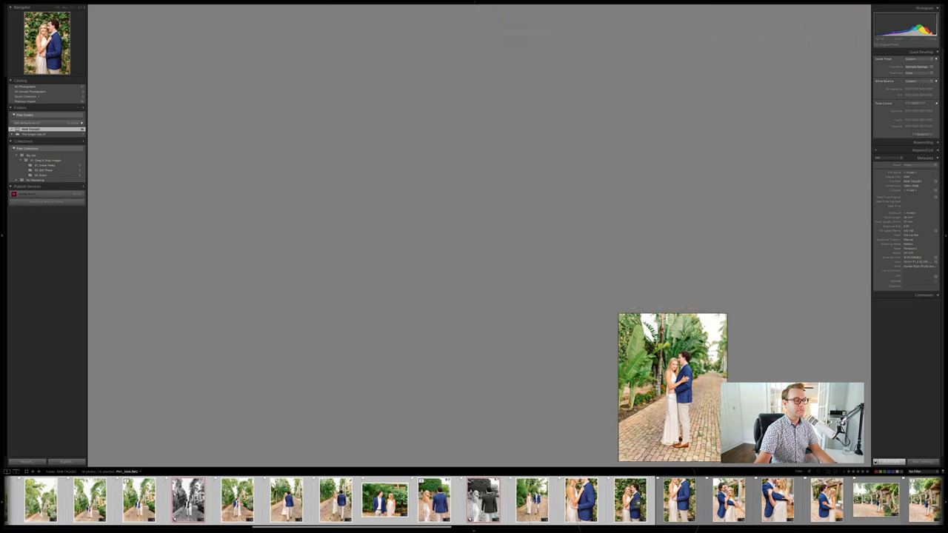
{"action": "scroll", "coordinate": [548, 500], "scroll_direction": "down", "scroll_amount": 5}
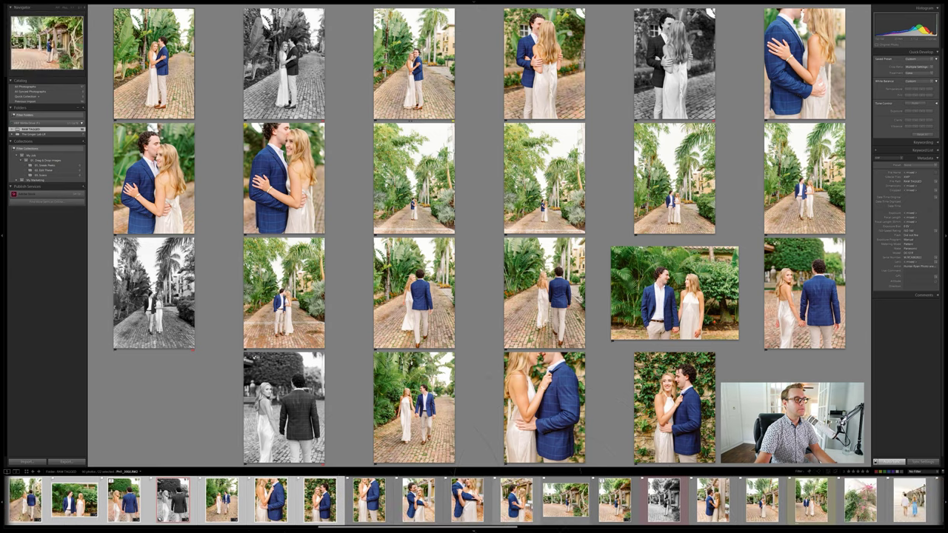
{"action": "scroll", "coordinate": [548, 500], "scroll_direction": "down", "scroll_amount": 5}
{"action": "scroll", "coordinate": [548, 499], "scroll_direction": "down", "scroll_amount": 5}
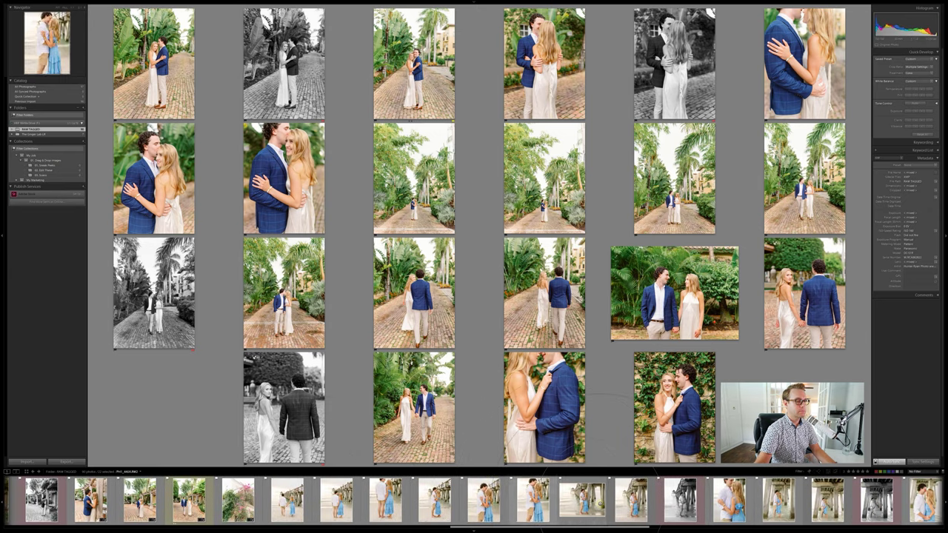
{"action": "left_click", "coordinate": [548, 500]}
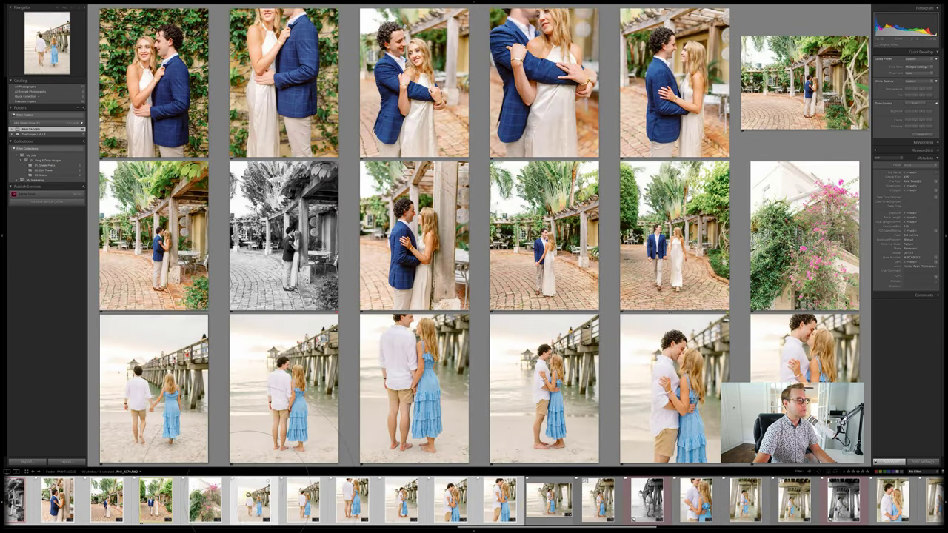
Step: Compare the beach photos side by side in consecutive groups, from the pier shots to the final sunset sky
{"action": "scroll", "coordinate": [547, 499], "scroll_direction": "down", "scroll_amount": 6}
{"action": "left_click", "coordinate": [549, 500]}
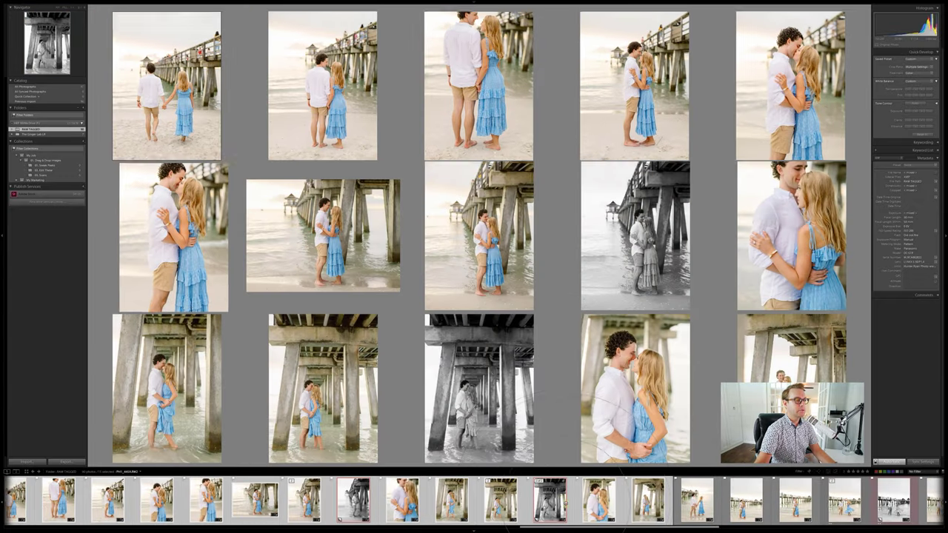
{"action": "scroll", "coordinate": [565, 497], "scroll_direction": "down", "scroll_amount": 4}
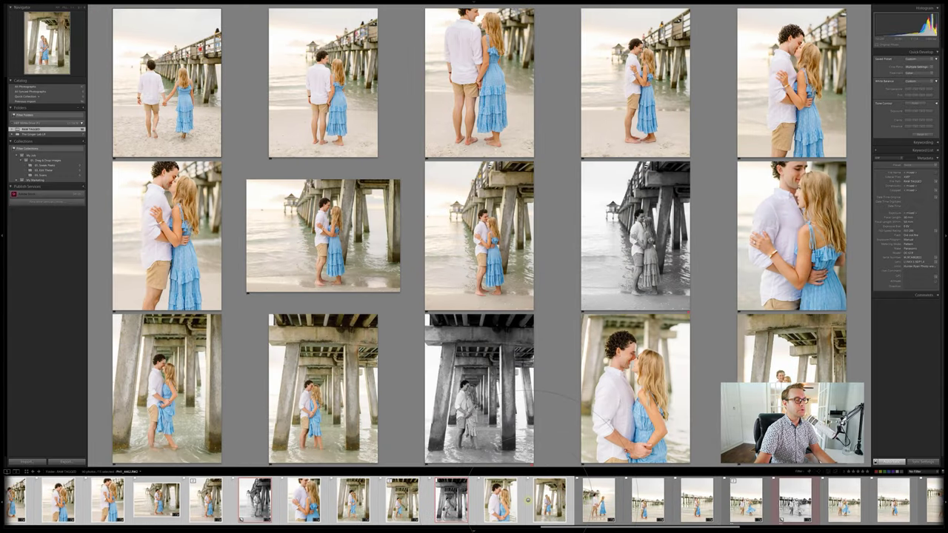
{"action": "scroll", "coordinate": [629, 485], "scroll_direction": "down", "scroll_amount": 6}
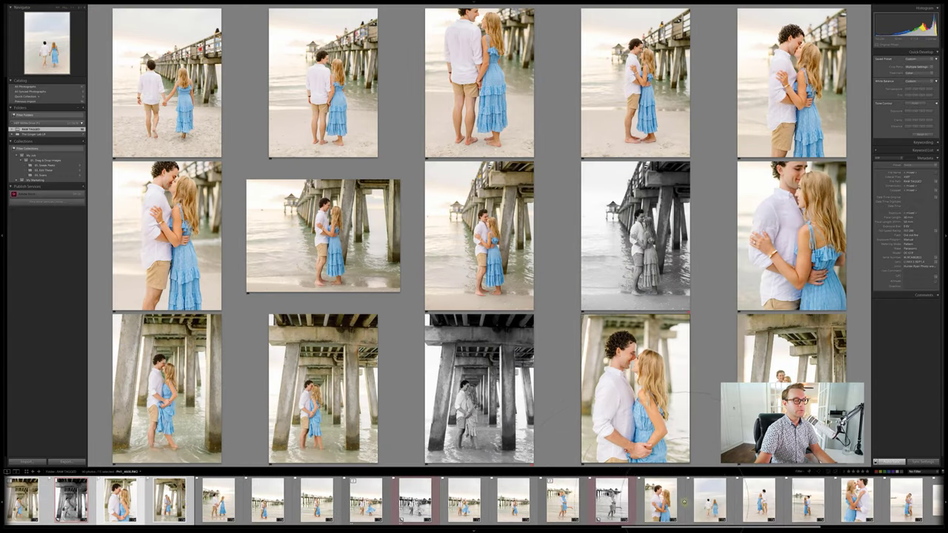
{"action": "left_click", "coordinate": [659, 500]}
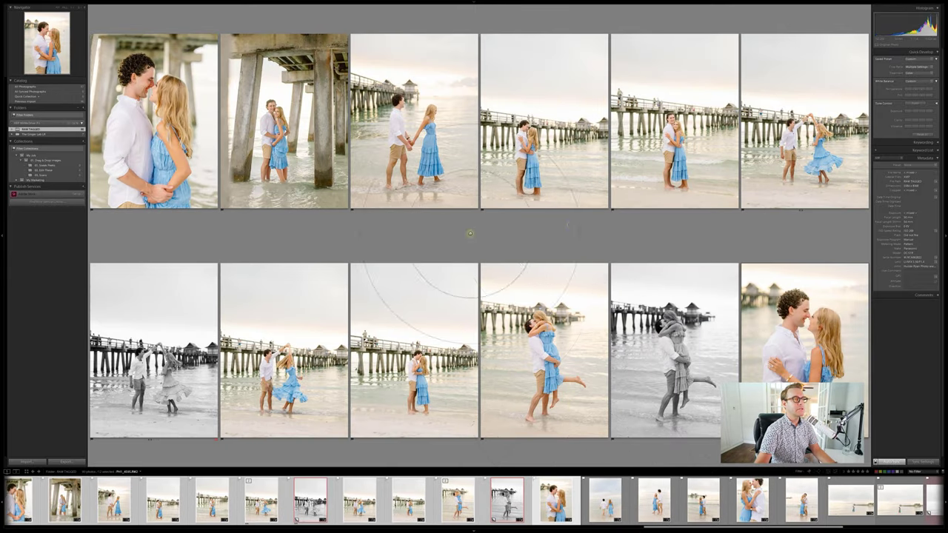
{"action": "left_click_drag", "start_coordinate": [690, 526], "coordinate": [790, 525]}
{"action": "left_click", "coordinate": [821, 501], "text": "shift"}
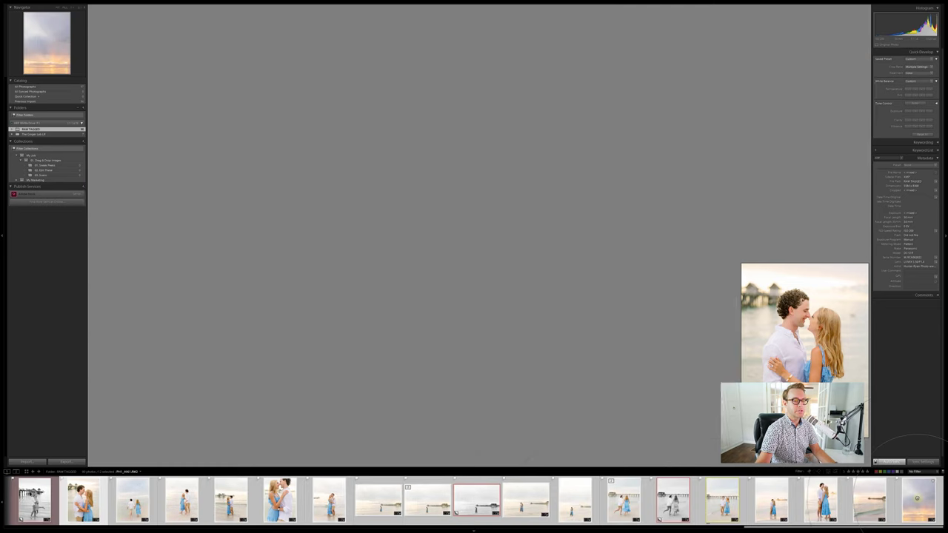